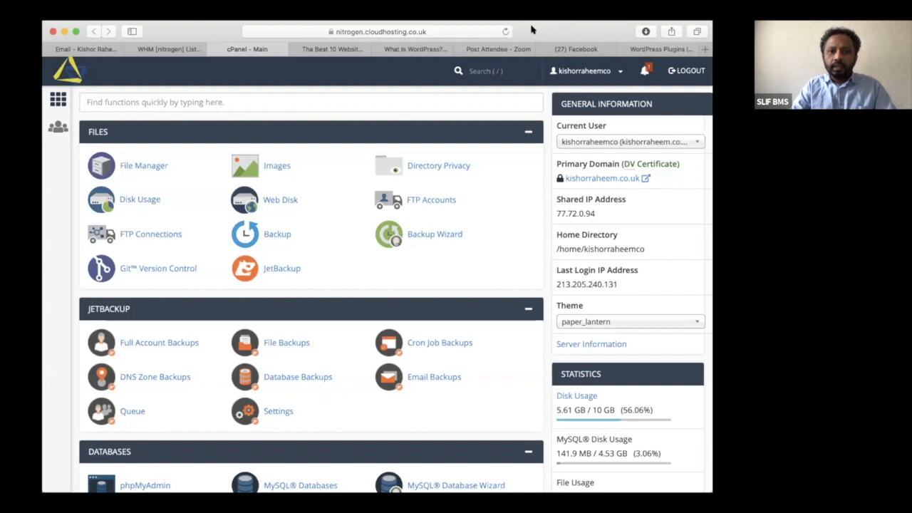
- Look over the website builders comparison page, then return to the cPanel dashboard
{"action": "left_click", "coordinate": [332, 48]}
{"action": "scroll", "coordinate": [332, 278], "scroll_direction": "down", "scroll_amount": 1}
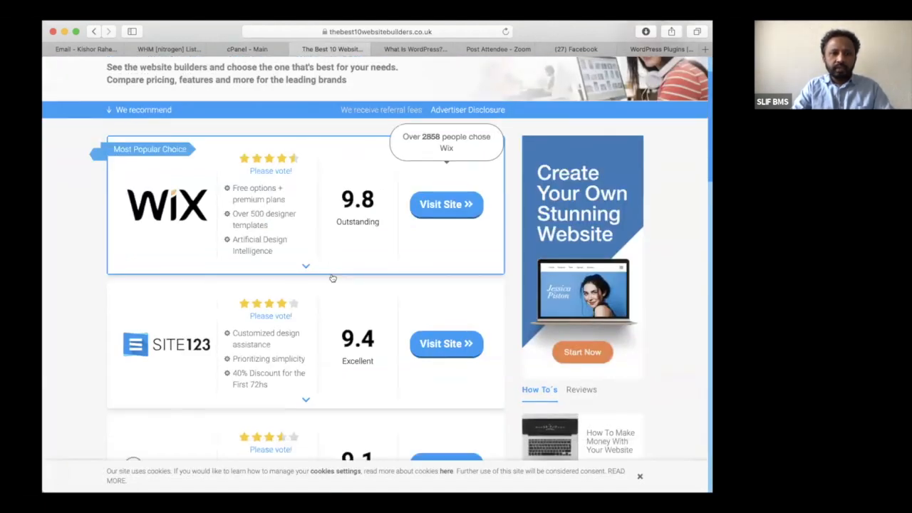
{"action": "scroll", "coordinate": [332, 279], "scroll_direction": "up", "scroll_amount": 3}
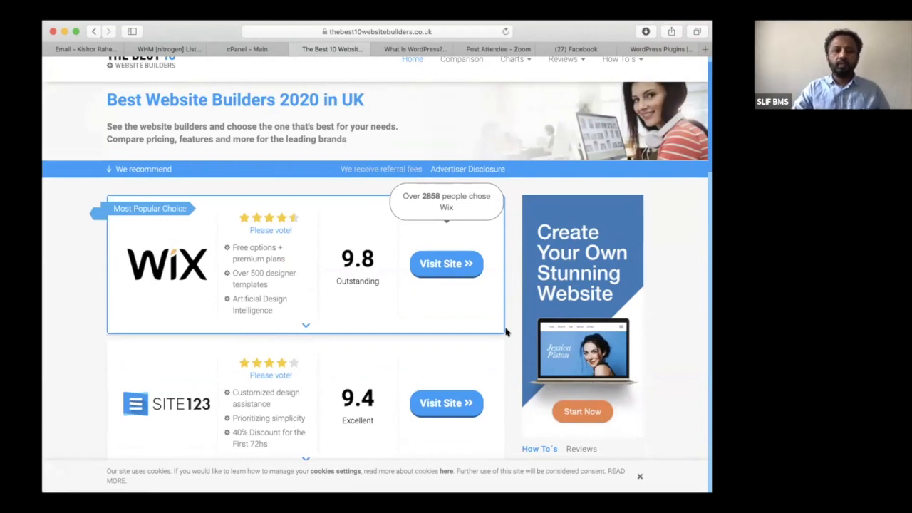
{"action": "scroll", "coordinate": [505, 332], "scroll_direction": "down", "scroll_amount": 5}
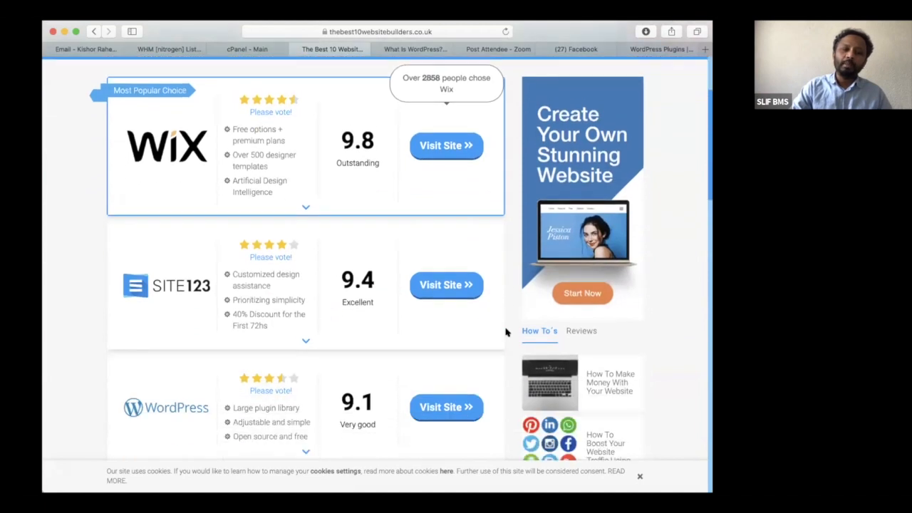
{"action": "scroll", "coordinate": [506, 331], "scroll_direction": "up", "scroll_amount": 1}
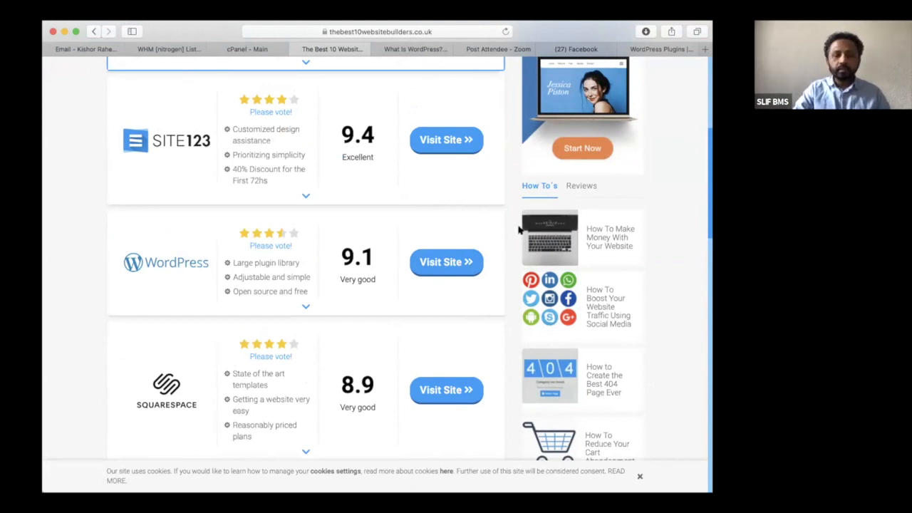
{"action": "scroll", "coordinate": [518, 228], "scroll_direction": "up", "scroll_amount": 5}
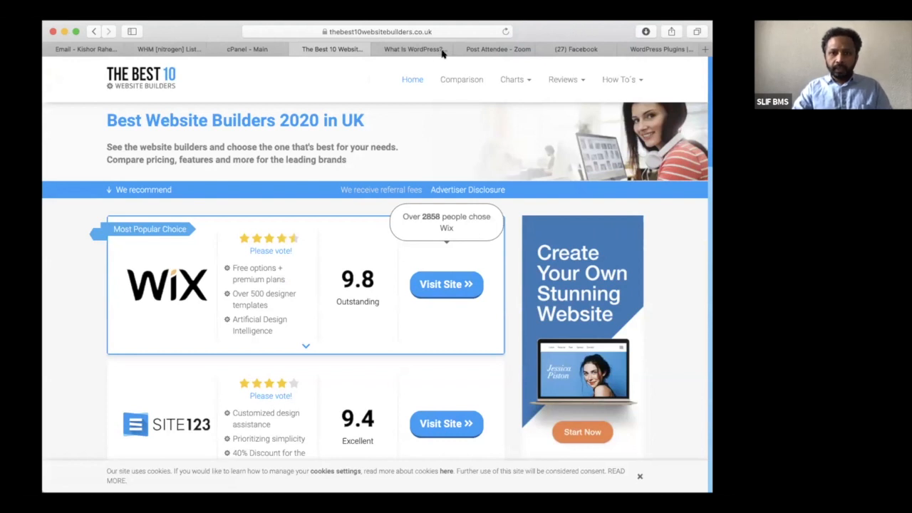
{"action": "left_click", "coordinate": [258, 49]}
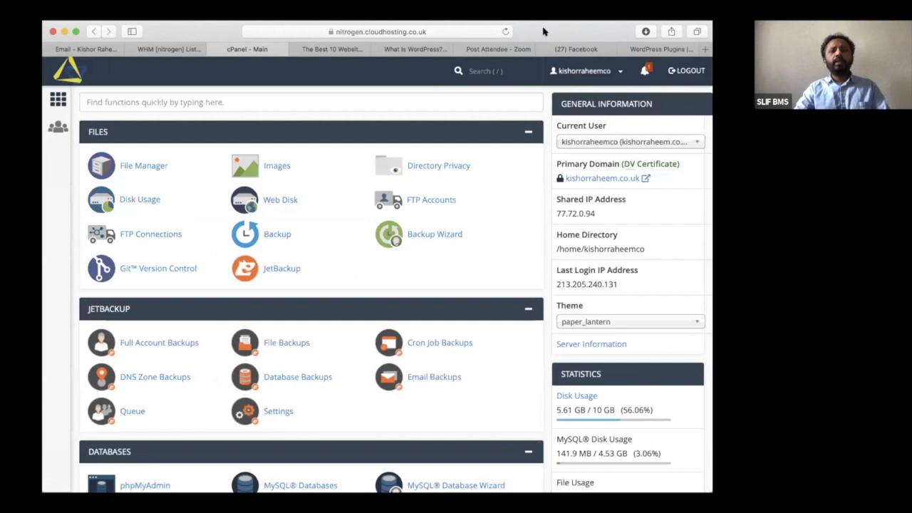
- Load kishorraheem.co.uk in the WordPress plugins tab, which returns 404 Not Found
{"action": "left_click", "coordinate": [661, 49]}
{"action": "left_click", "coordinate": [456, 32]}
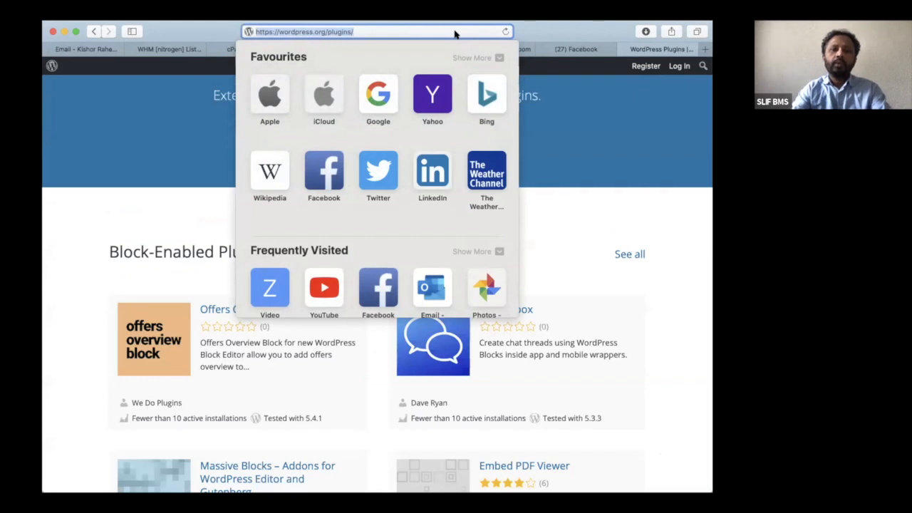
{"action": "type", "text": "kishorraheem.co.uk"}
{"action": "key", "text": "Return"}
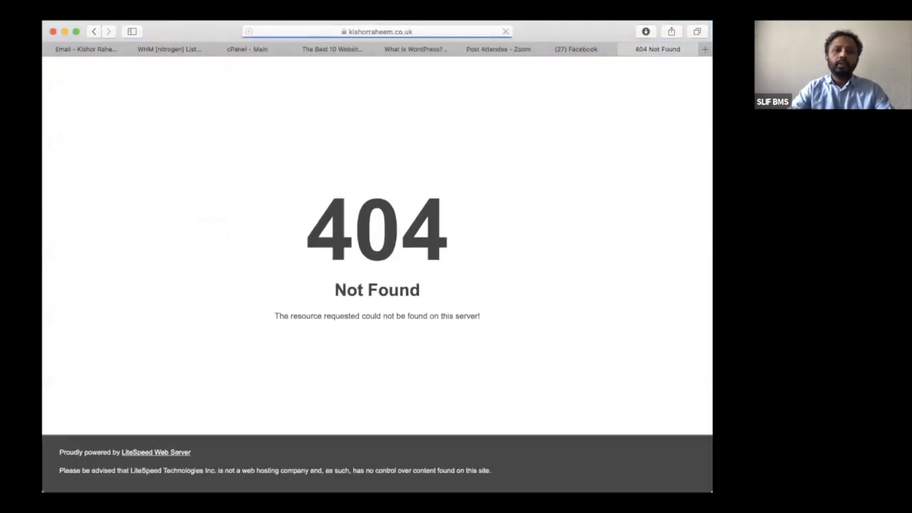
{"action": "left_click", "coordinate": [439, 32]}
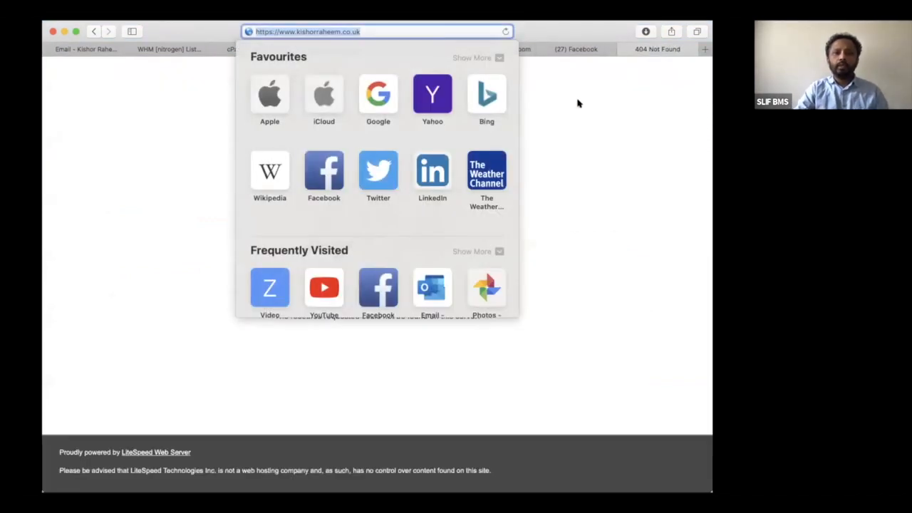
{"action": "left_click", "coordinate": [579, 28]}
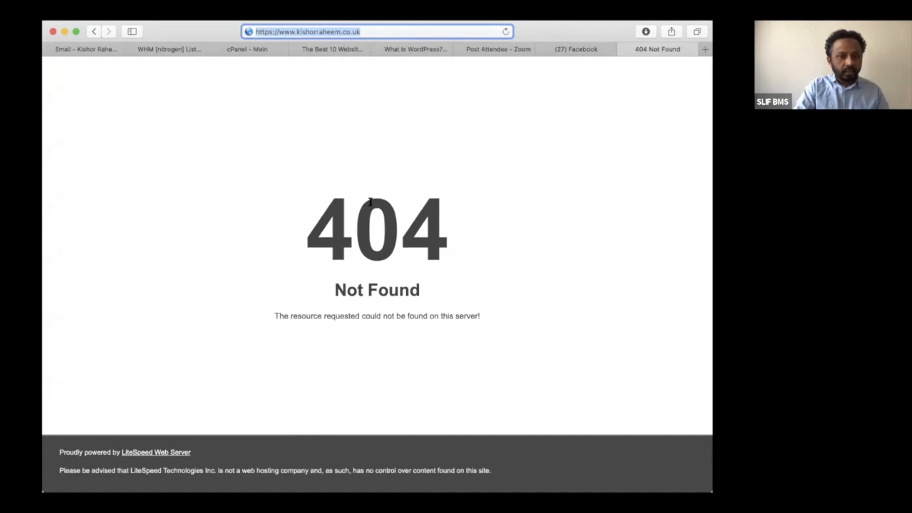
- Visit emptybottle.com in a new Safari tab
{"action": "left_click", "coordinate": [704, 49]}
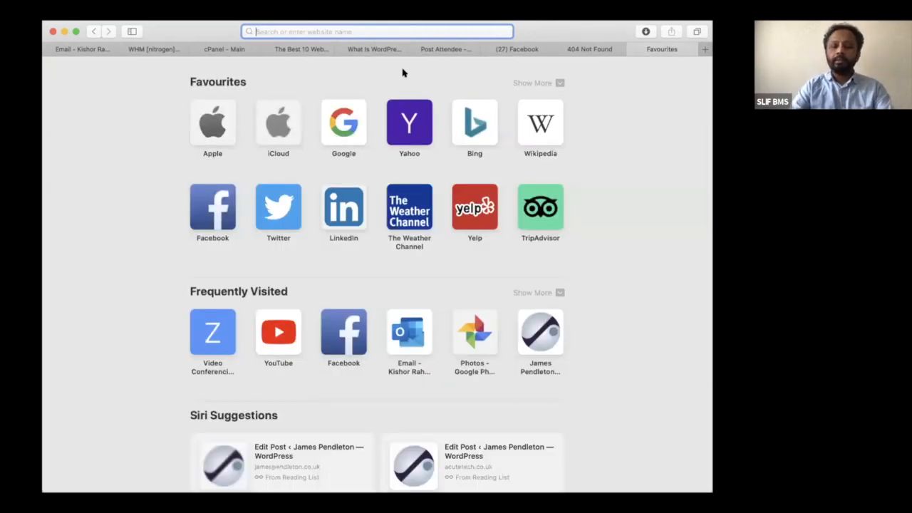
{"action": "type", "text": "empty"}
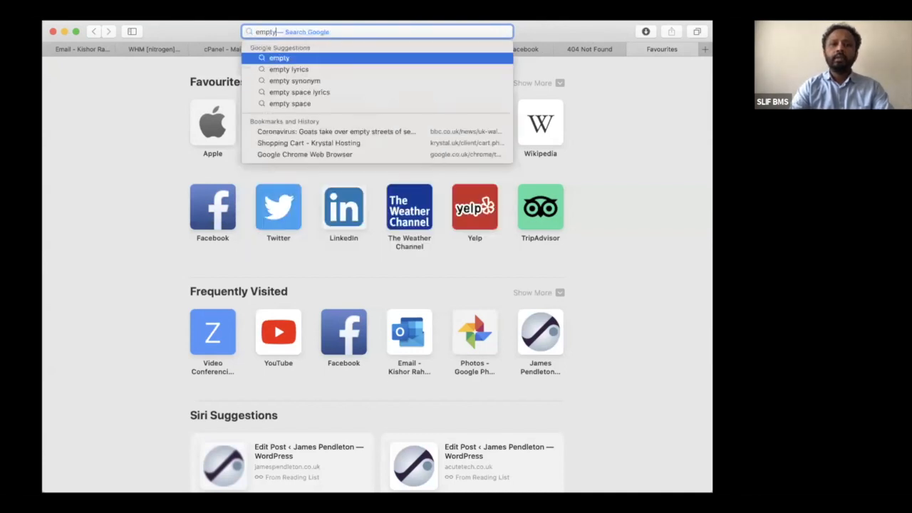
{"action": "type", "text": "bottle"}
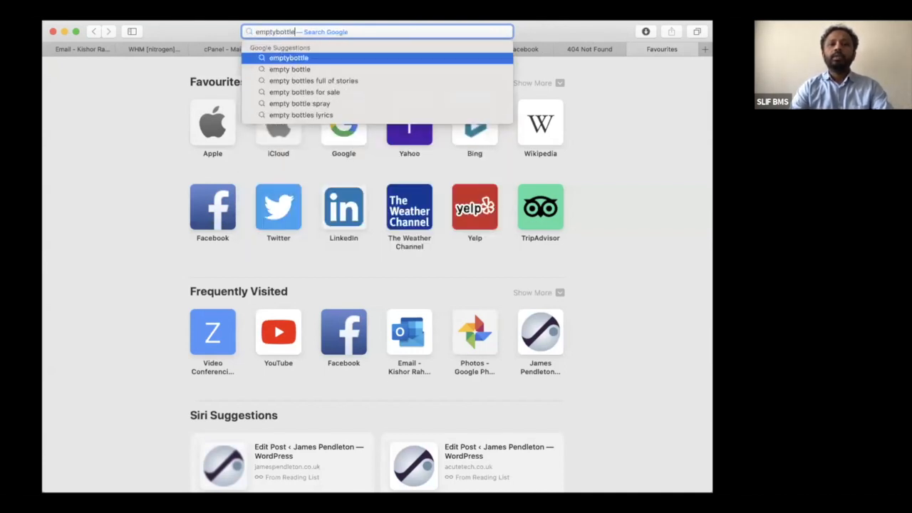
{"action": "type", "text": ".com"}
{"action": "key", "text": "Return"}
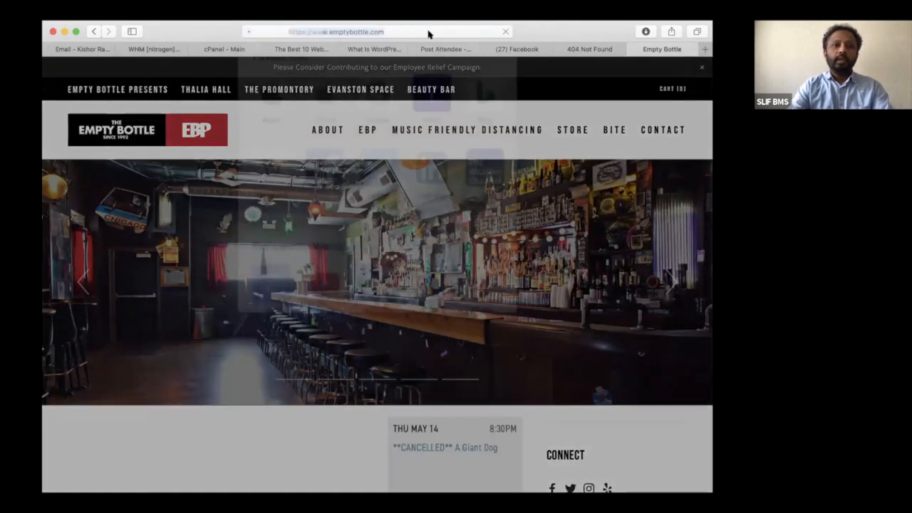
- Try loading thebigbluetreewithfruits.com, then return to the kishorraheem.co.uk 404 tab
{"action": "left_click", "coordinate": [428, 32]}
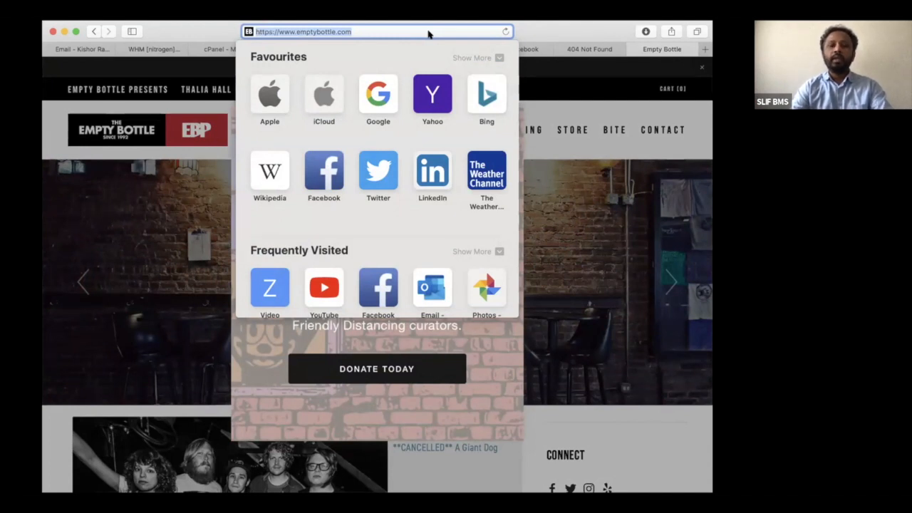
{"action": "type", "text": "thebig"}
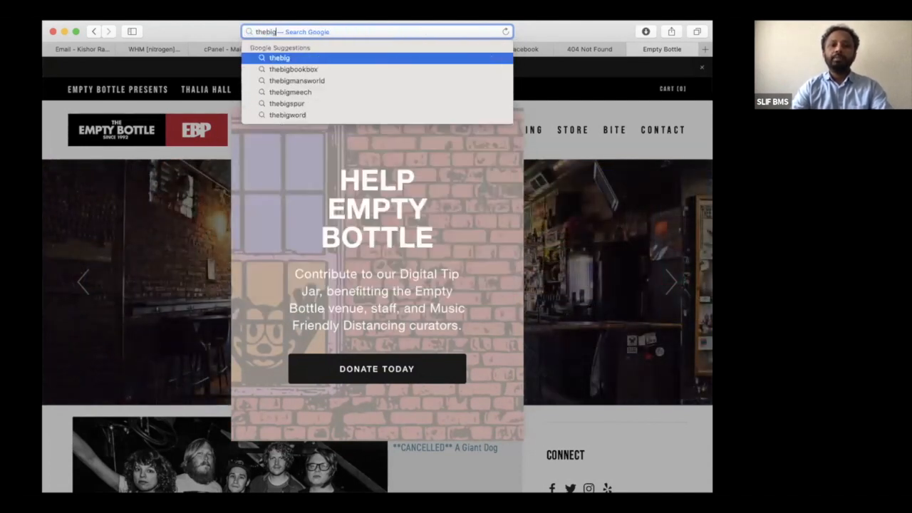
{"action": "type", "text": "bluet"}
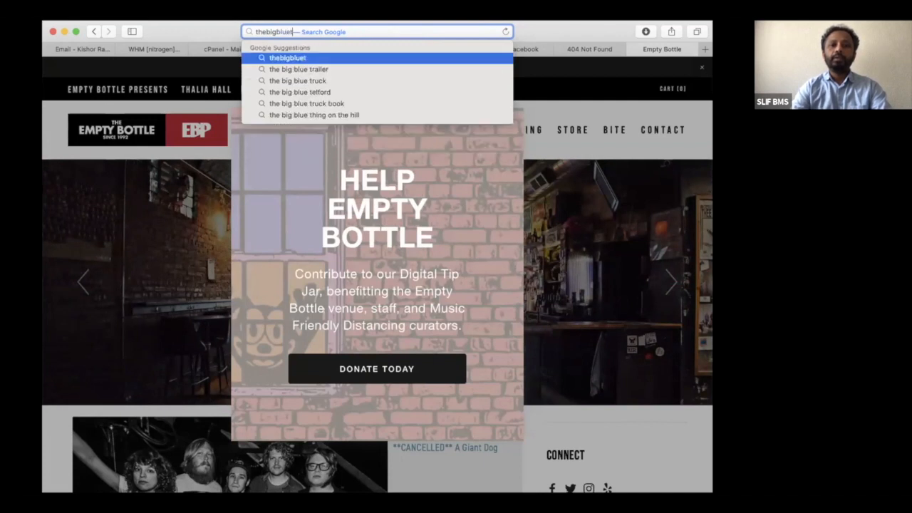
{"action": "type", "text": "reewithfruits.com"}
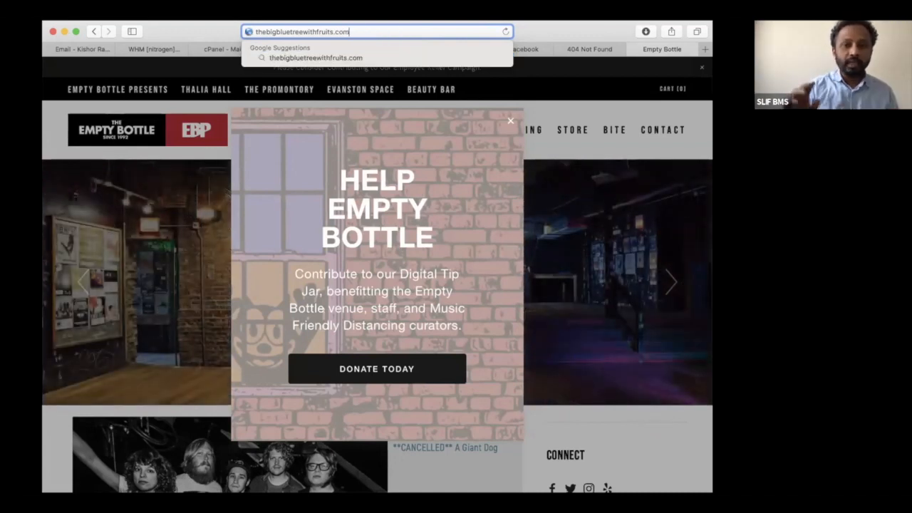
{"action": "key", "text": "Return"}
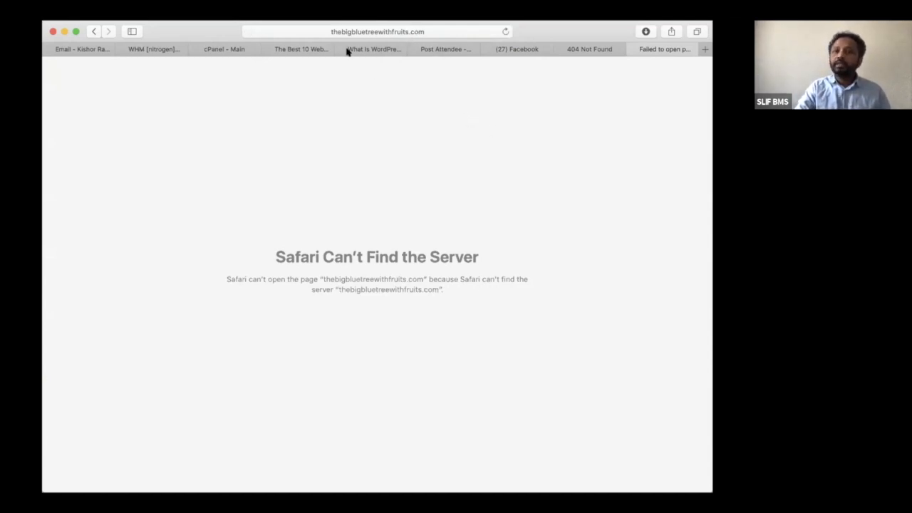
{"action": "left_click", "coordinate": [587, 49]}
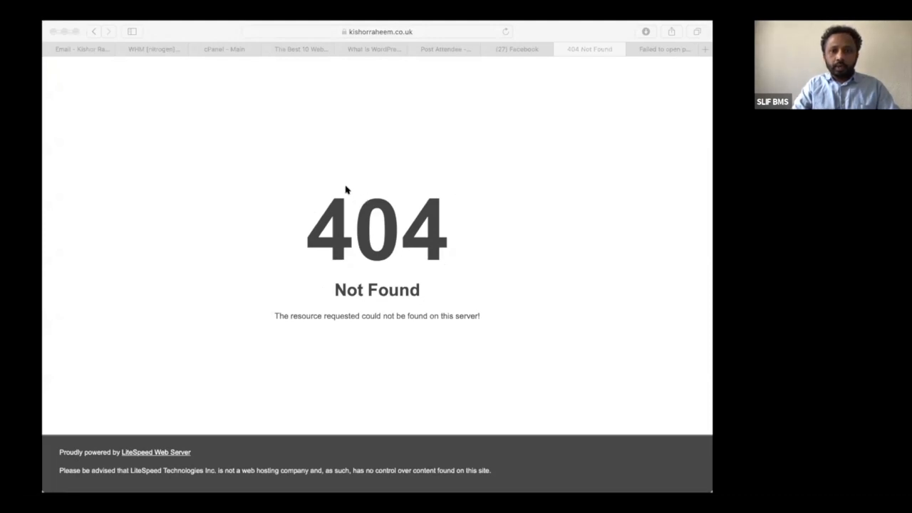
- From the cPanel dashboard, open File Manager at public_html, showing .well-known and all_files
{"action": "left_click", "coordinate": [223, 49]}
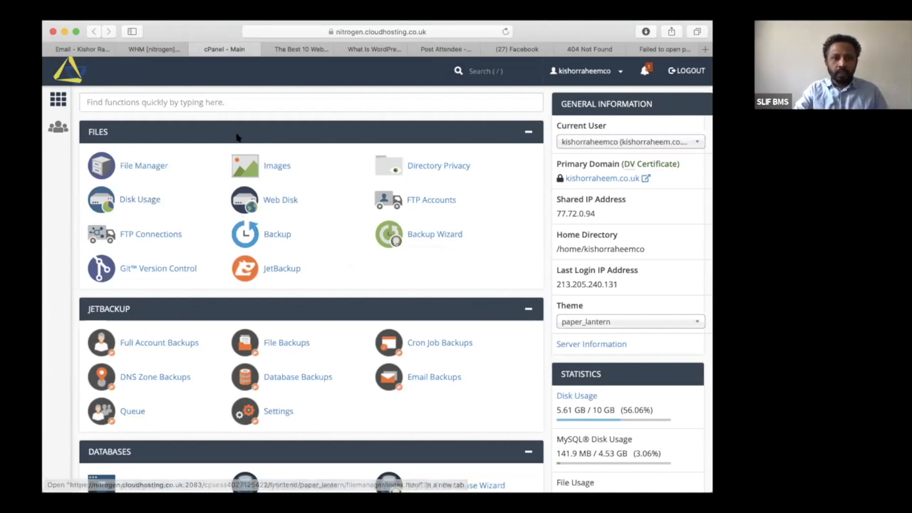
{"action": "scroll", "coordinate": [311, 242], "scroll_direction": "down", "scroll_amount": 5}
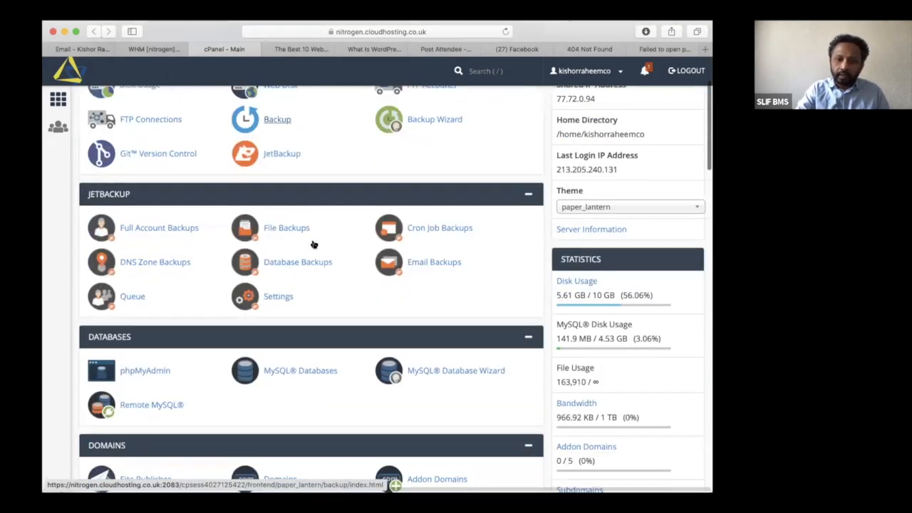
{"action": "scroll", "coordinate": [311, 244], "scroll_direction": "down", "scroll_amount": 8}
{"action": "scroll", "coordinate": [312, 245], "scroll_direction": "up", "scroll_amount": 15}
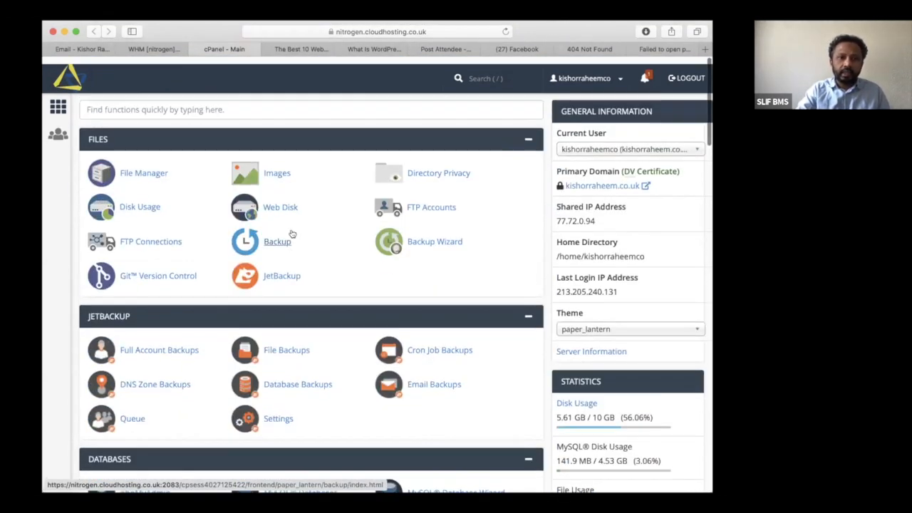
{"action": "left_click", "coordinate": [142, 167]}
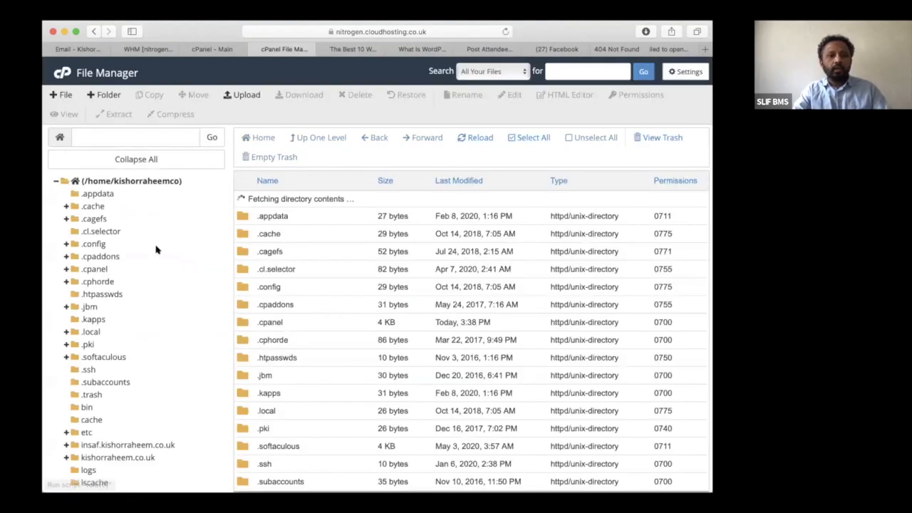
{"action": "scroll", "coordinate": [157, 250], "scroll_direction": "down", "scroll_amount": 5}
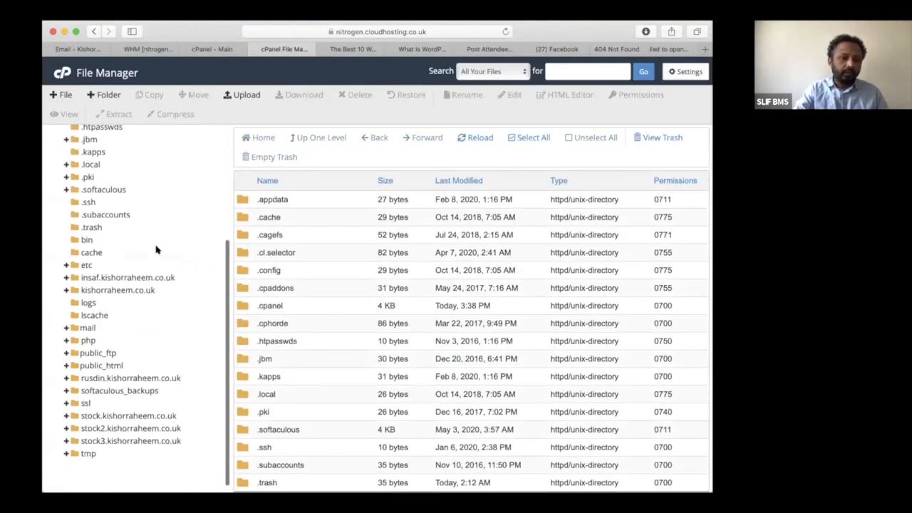
{"action": "left_click", "coordinate": [101, 365]}
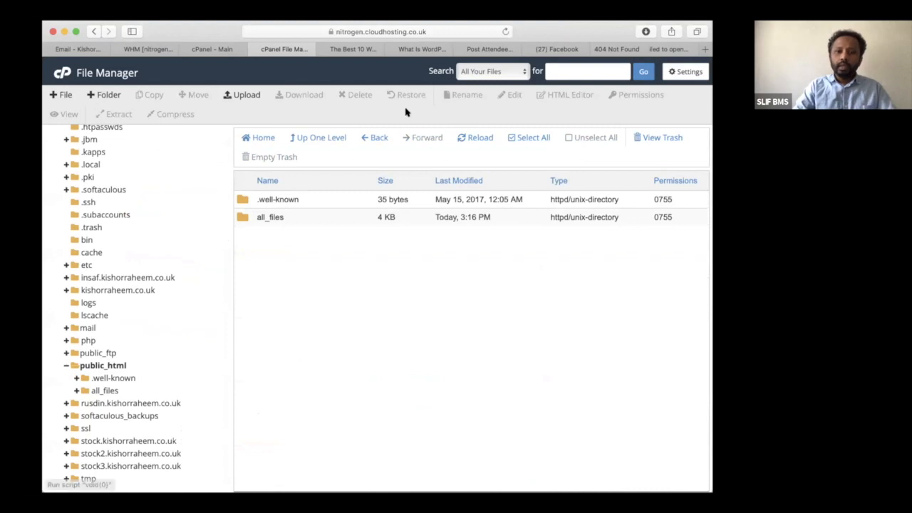
- Create a new empty file named index.html in public_html
{"action": "left_click", "coordinate": [61, 95]}
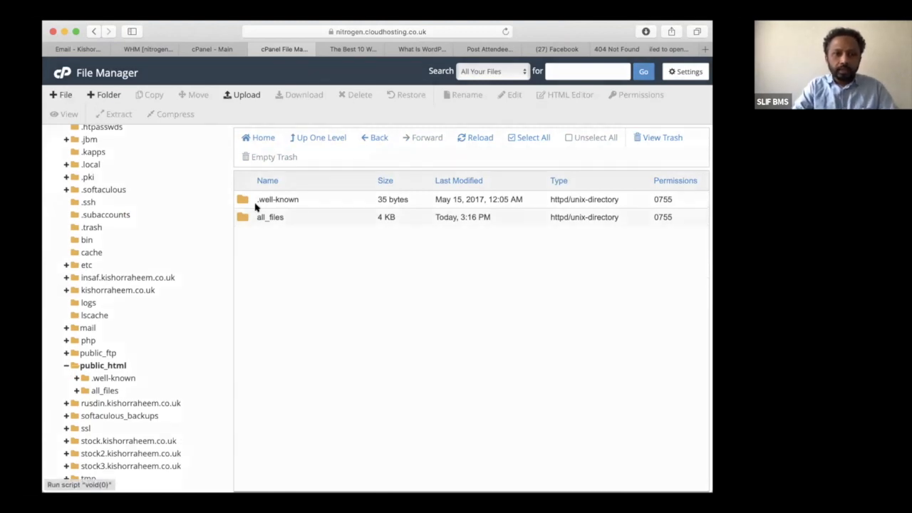
{"action": "type", "text": "index.html"}
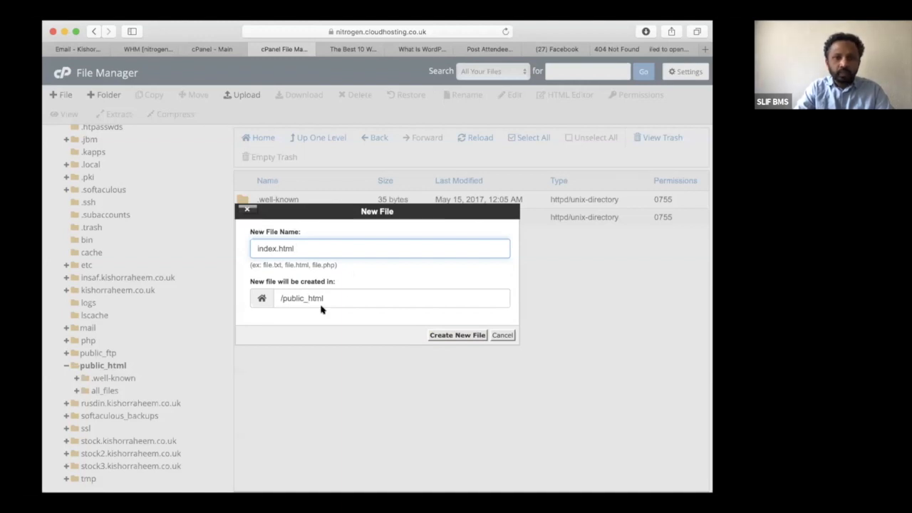
{"action": "left_click", "coordinate": [460, 334]}
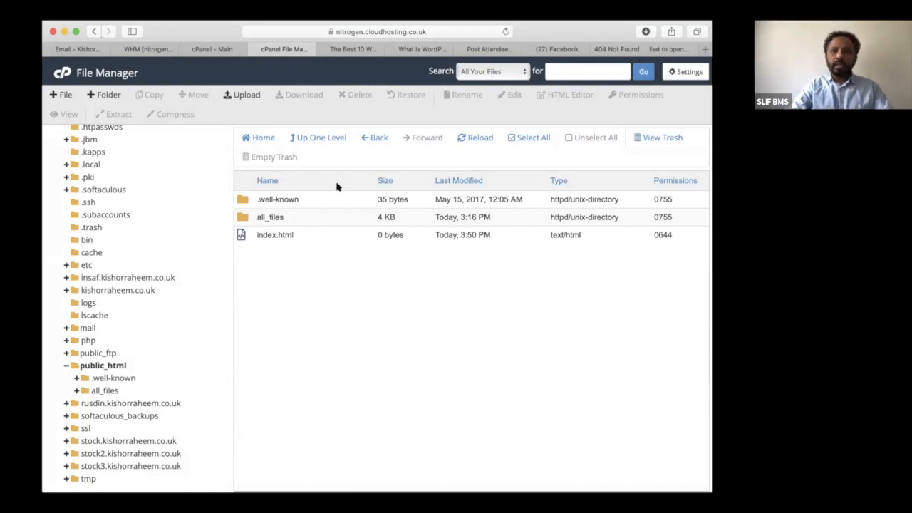
- Reload the kishorraheem.co.uk tab after confirming it still shows the 404 page
{"action": "left_click", "coordinate": [613, 49]}
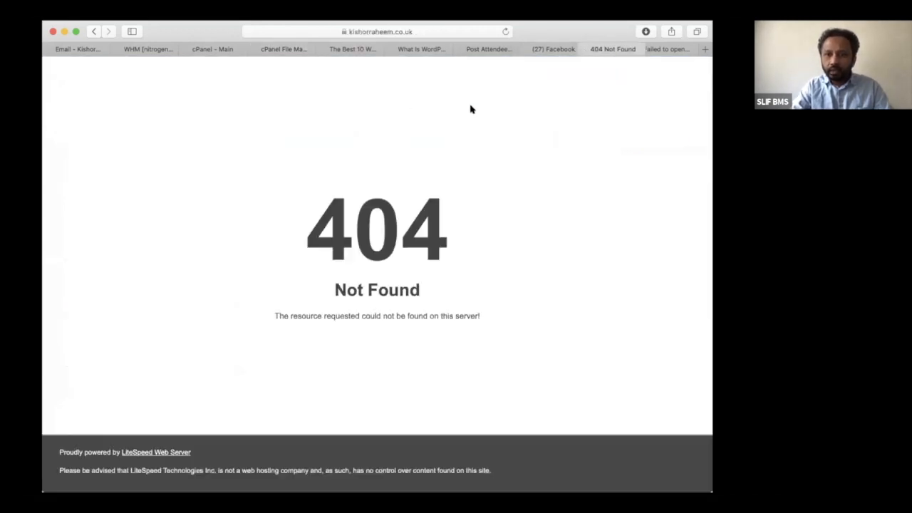
{"action": "left_click", "coordinate": [218, 49]}
{"action": "left_click", "coordinate": [282, 49]}
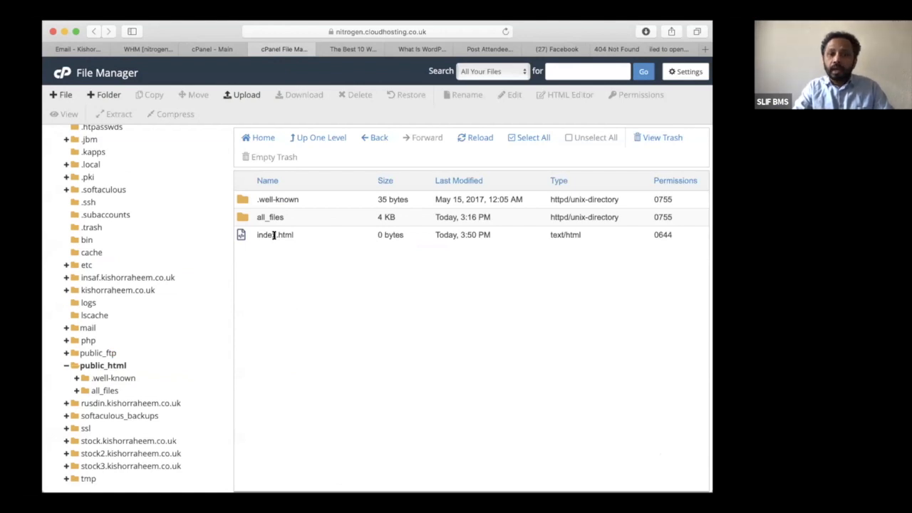
{"action": "left_click", "coordinate": [617, 49]}
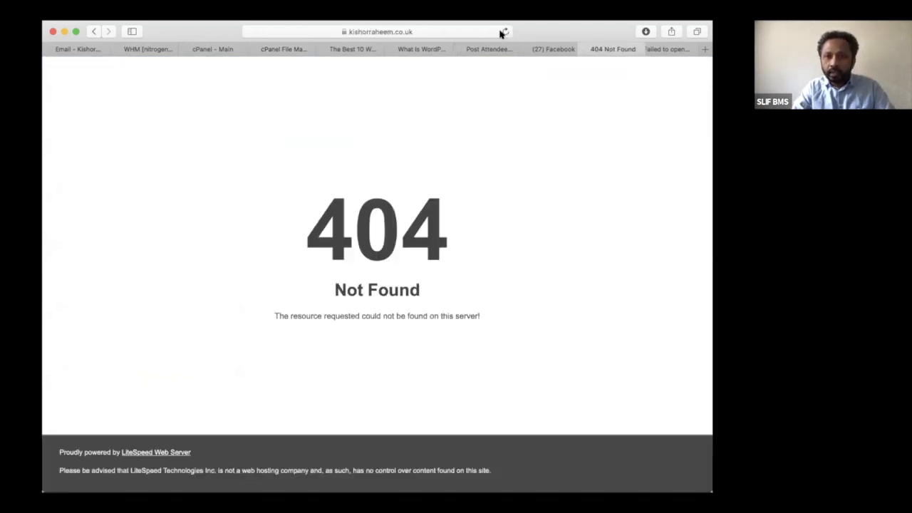
{"action": "left_click", "coordinate": [503, 33]}
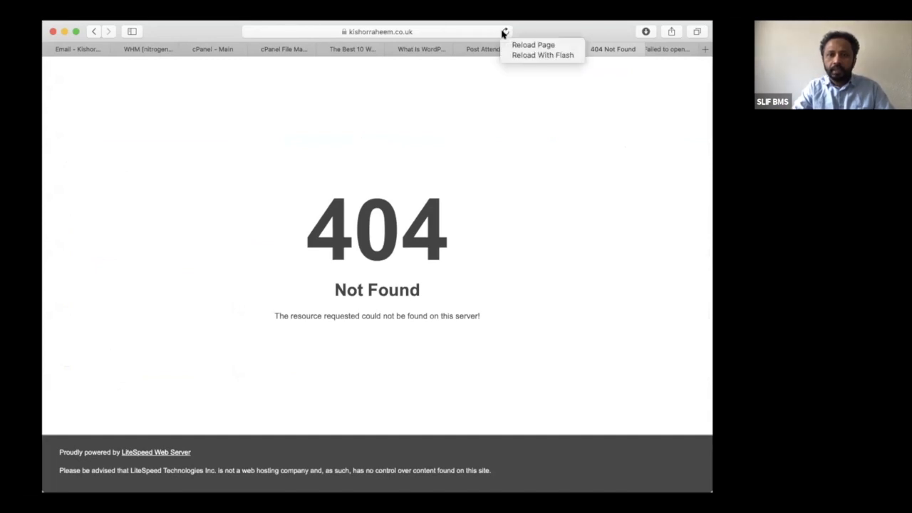
{"action": "left_click", "coordinate": [530, 44]}
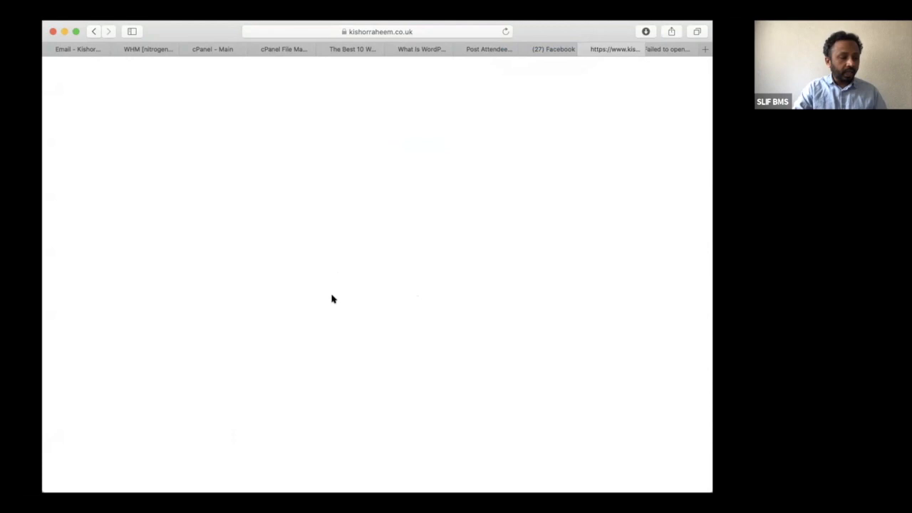
- Confirm the live site now loads blank, then select index.html in File Manager
{"action": "left_click", "coordinate": [217, 49]}
{"action": "left_click", "coordinate": [280, 48]}
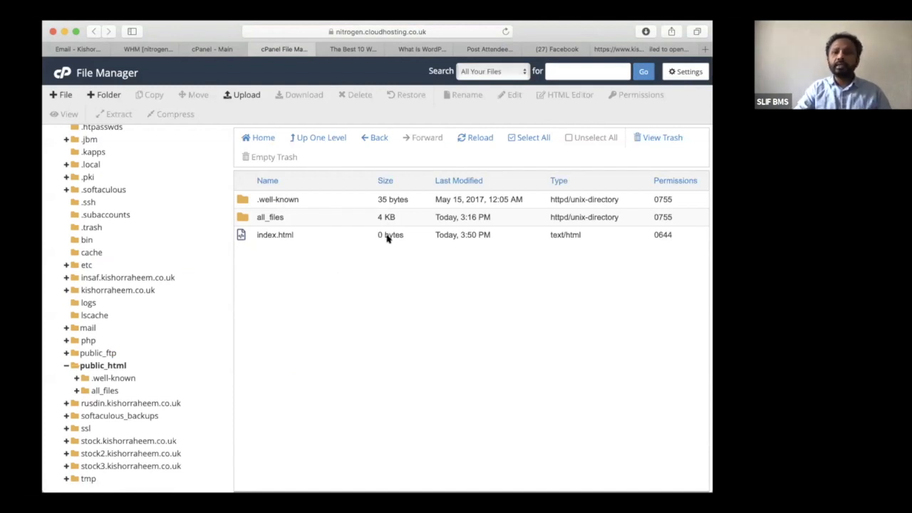
{"action": "left_click", "coordinate": [655, 50]}
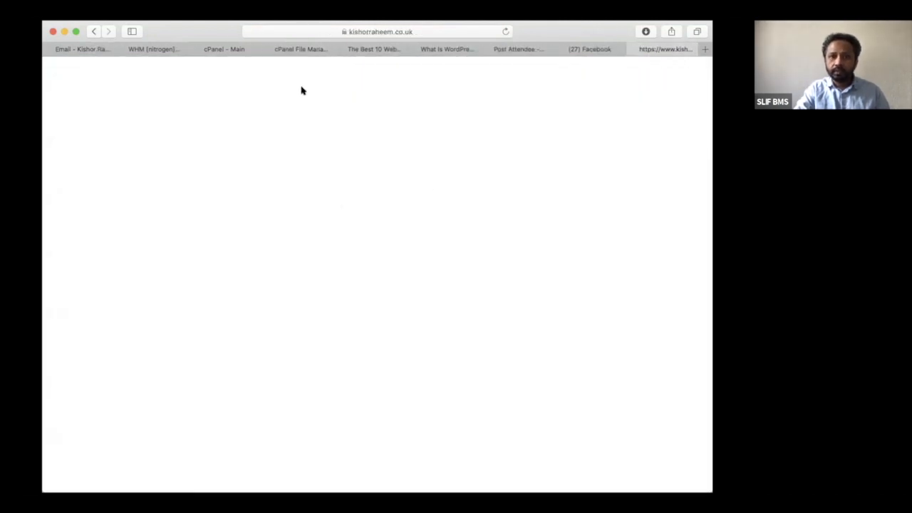
{"action": "left_click", "coordinate": [287, 50]}
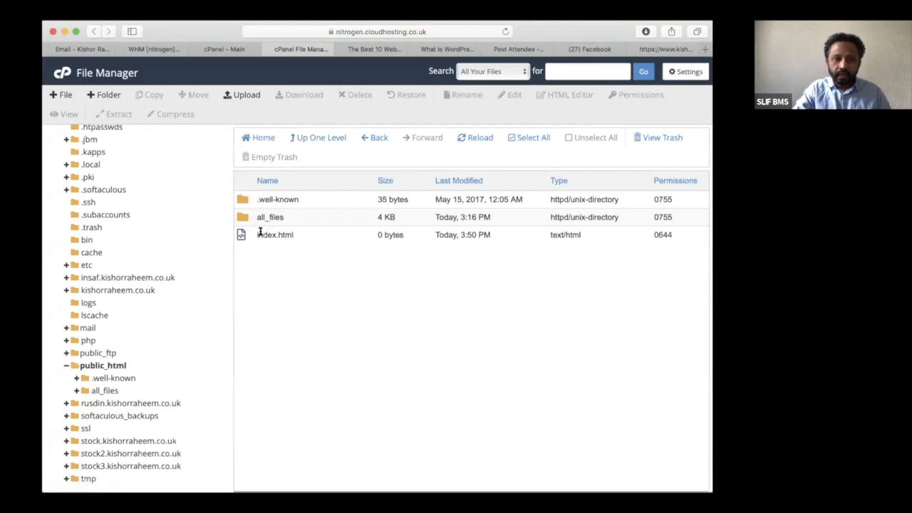
{"action": "left_click", "coordinate": [260, 233]}
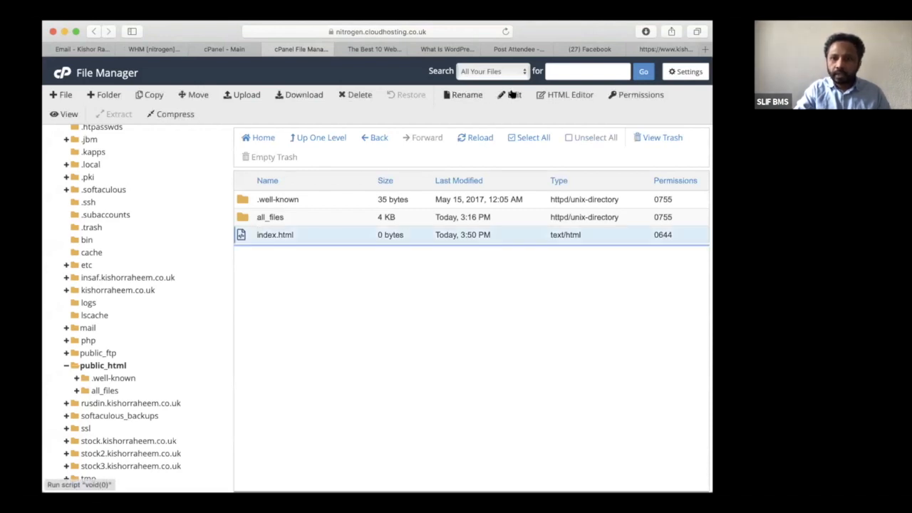
- Write html, head, title 'My page', body and h1 'Hey... I am alive.' into index.html, then save
{"action": "left_click", "coordinate": [512, 93]}
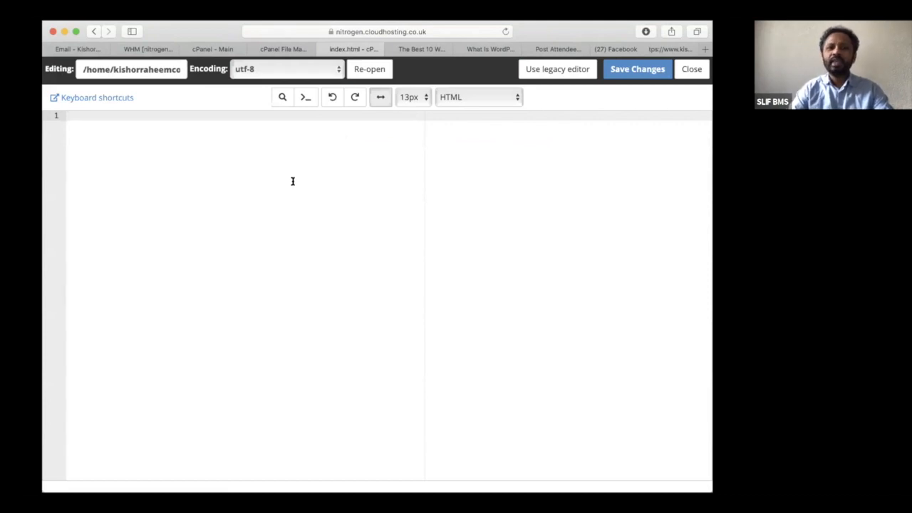
{"action": "type", "text": "<html>"}
{"action": "key", "text": "Return"}
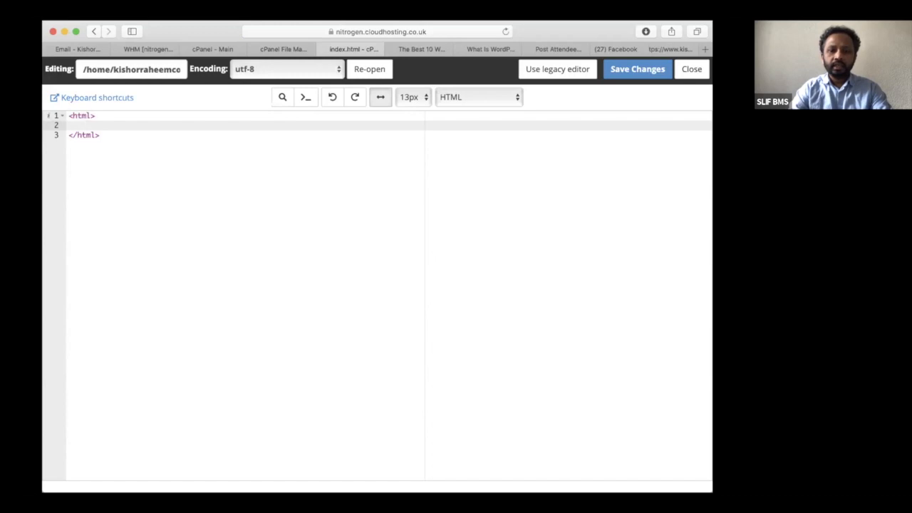
{"action": "type", "text": "<head></head>"}
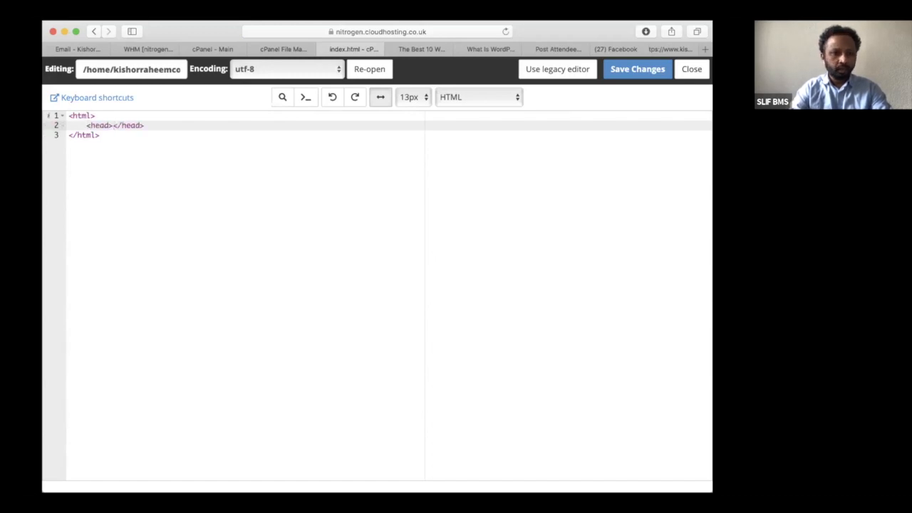
{"action": "key", "text": "Return"}
{"action": "type", "text": "<title>"}
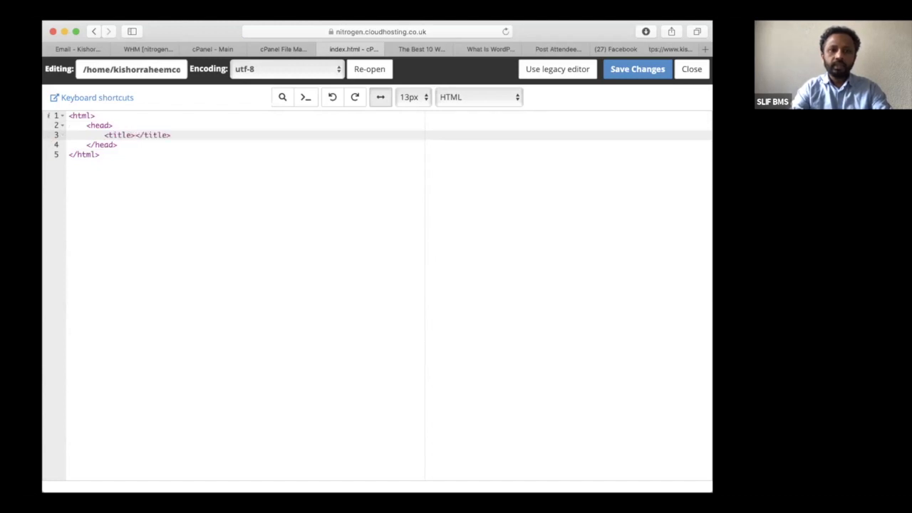
{"action": "type", "text": "My page"}
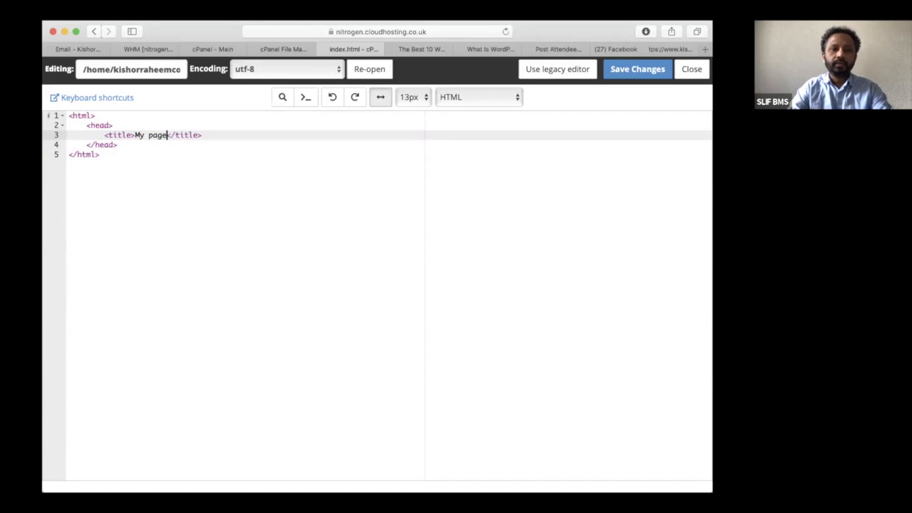
{"action": "key", "text": "Down"}
{"action": "key", "text": "Return"}
{"action": "type", "text": "<body>"}
{"action": "key", "text": "Return"}
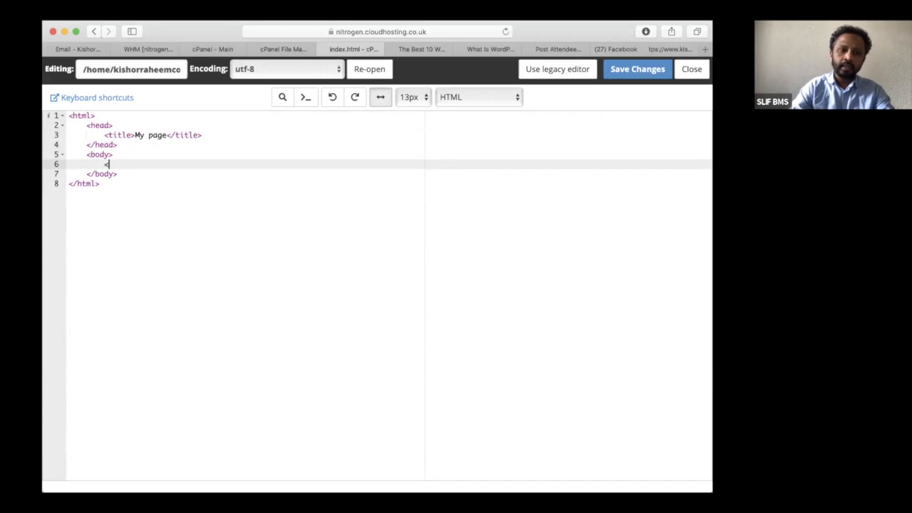
{"action": "type", "text": "<h1>"}
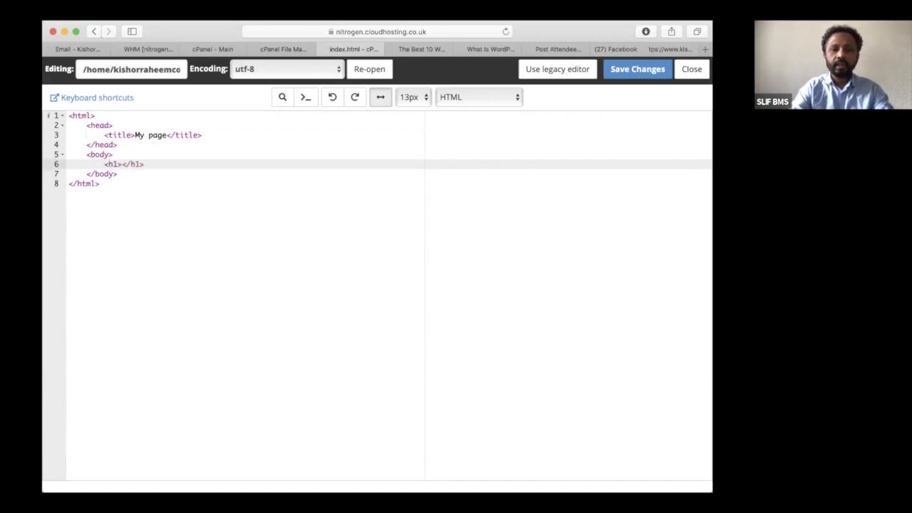
{"action": "type", "text": "Hey... I "}
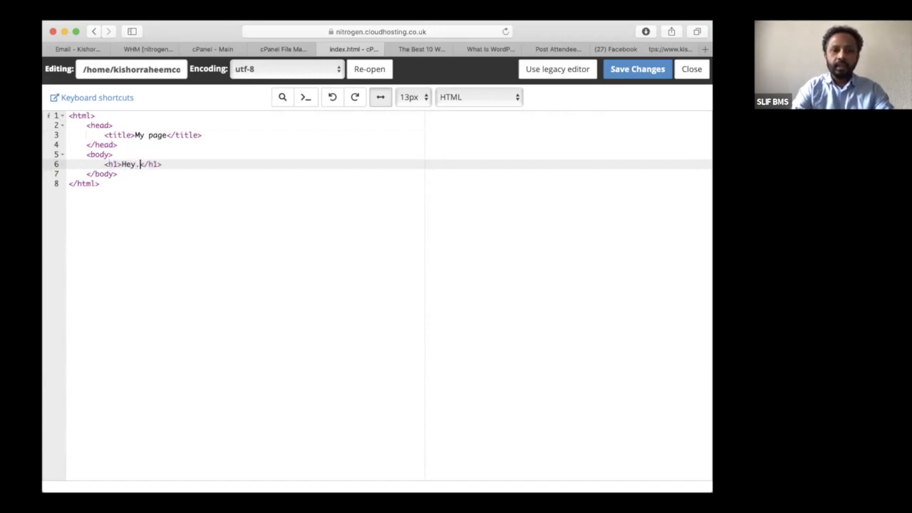
{"action": "type", "text": "am alive"}
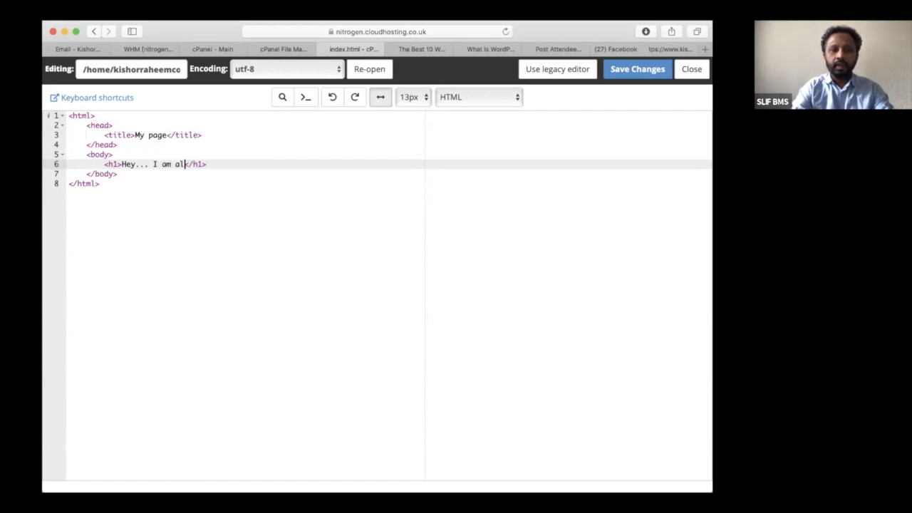
{"action": "type", "text": "."}
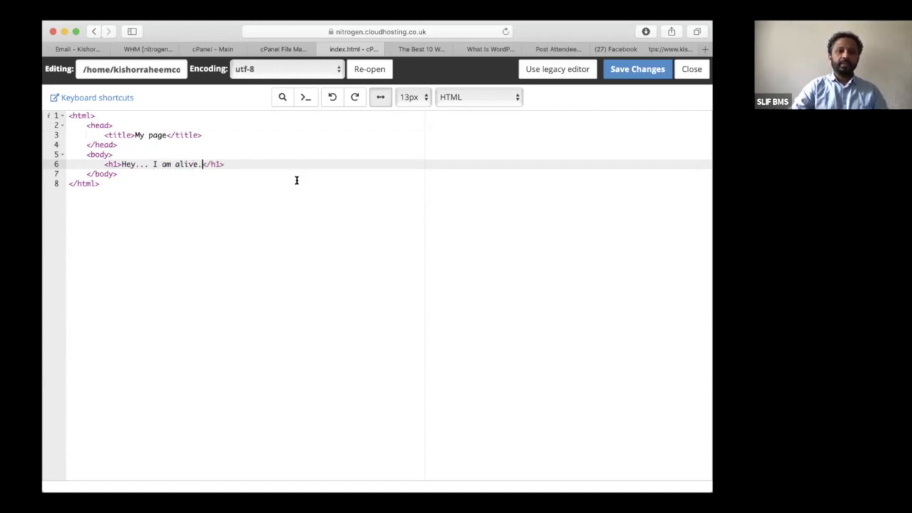
{"action": "left_click", "coordinate": [636, 76]}
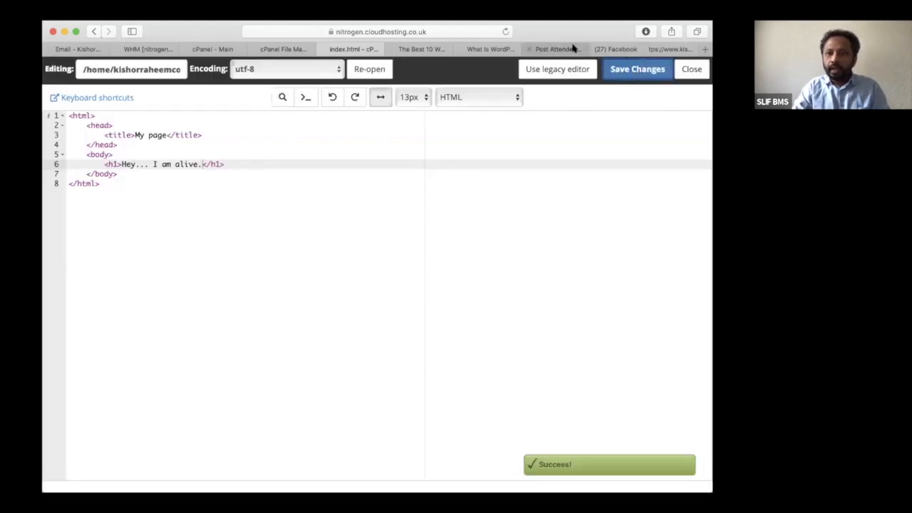
- Reload kishorraheem.co.uk to show the 'Hey... I am alive.' heading, then return to File Manager
{"action": "left_click", "coordinate": [669, 48]}
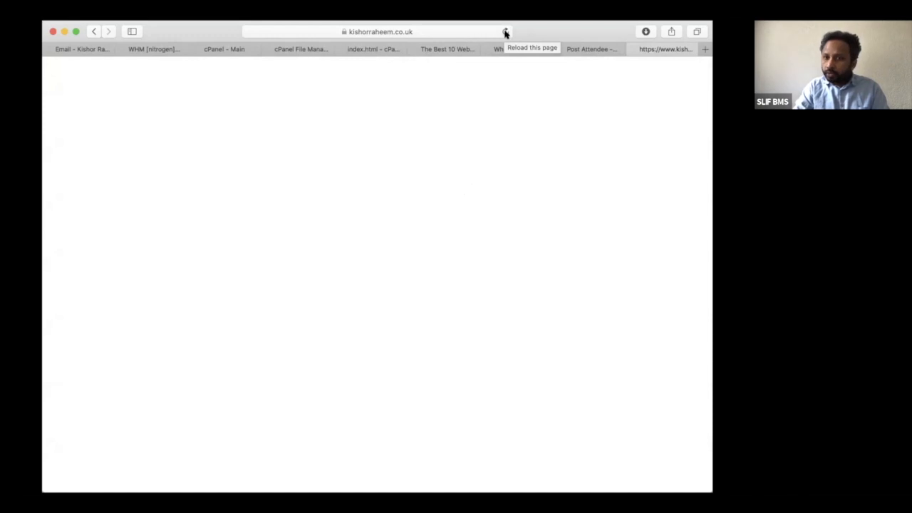
{"action": "left_click_drag", "start_coordinate": [505, 32], "coordinate": [520, 43]}
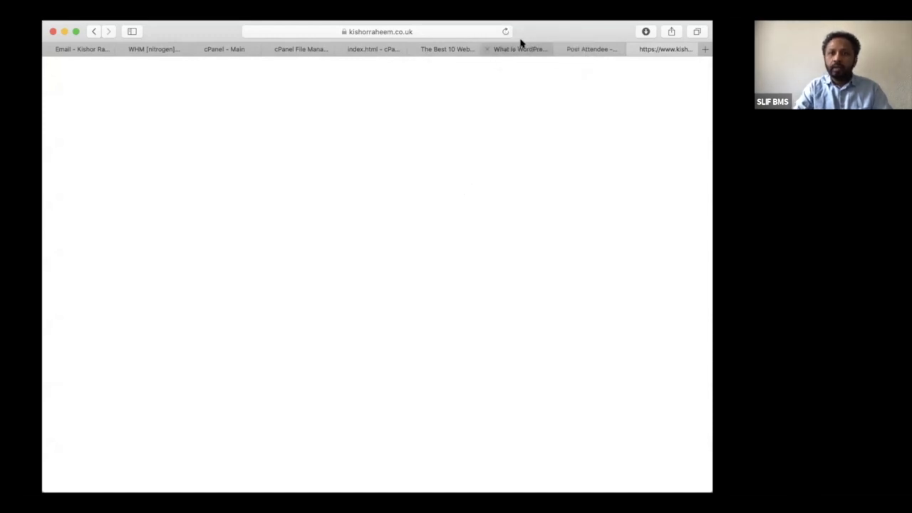
{"action": "left_click", "coordinate": [504, 31]}
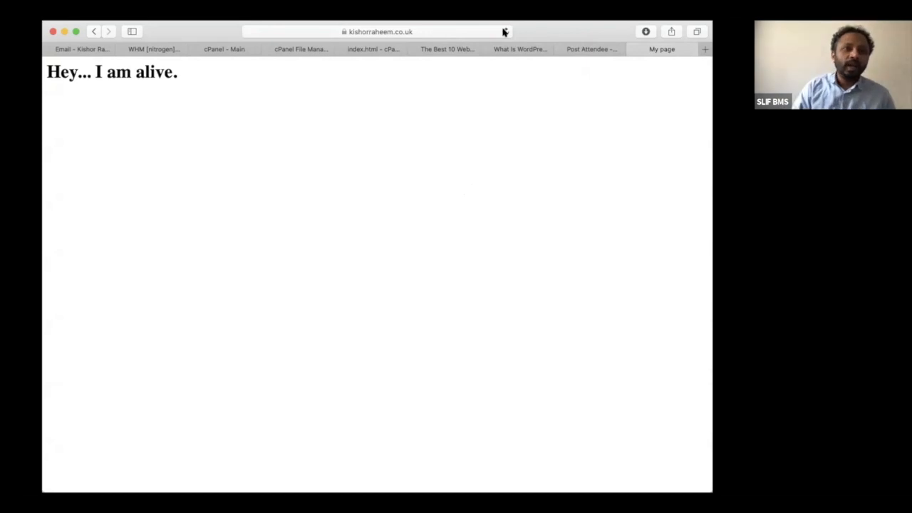
{"action": "left_click", "coordinate": [291, 49]}
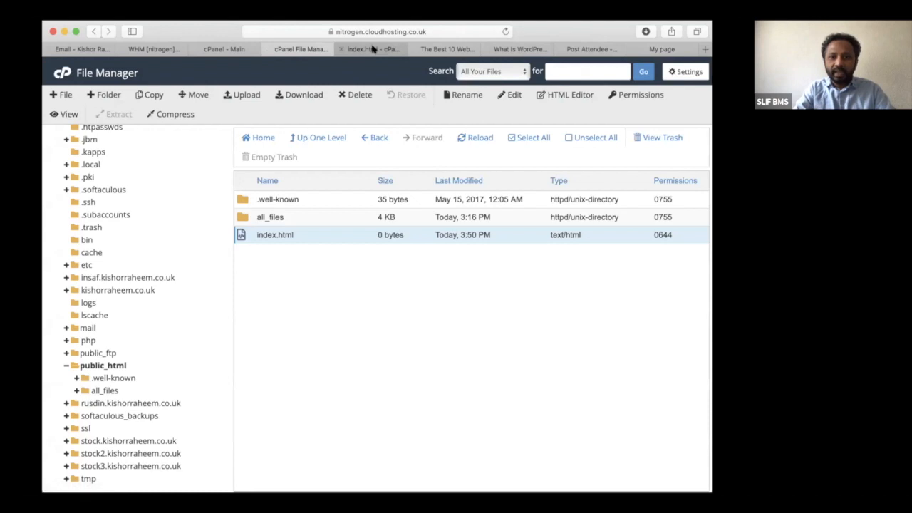
- Insert a <p> reading 'this is my first paragraph.' after the h1 in index.html and save
{"action": "left_click", "coordinate": [373, 49]}
{"action": "left_click", "coordinate": [244, 162]}
{"action": "key", "text": "Return"}
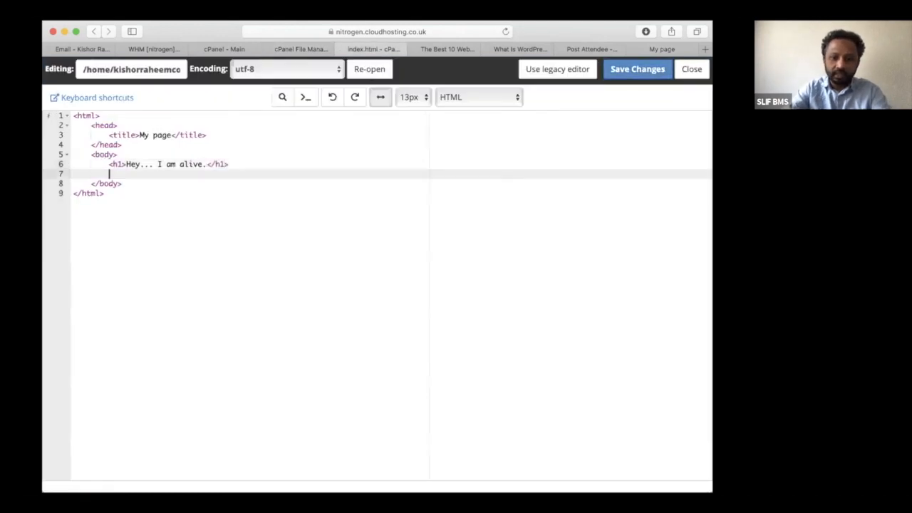
{"action": "type", "text": "<p></p>"}
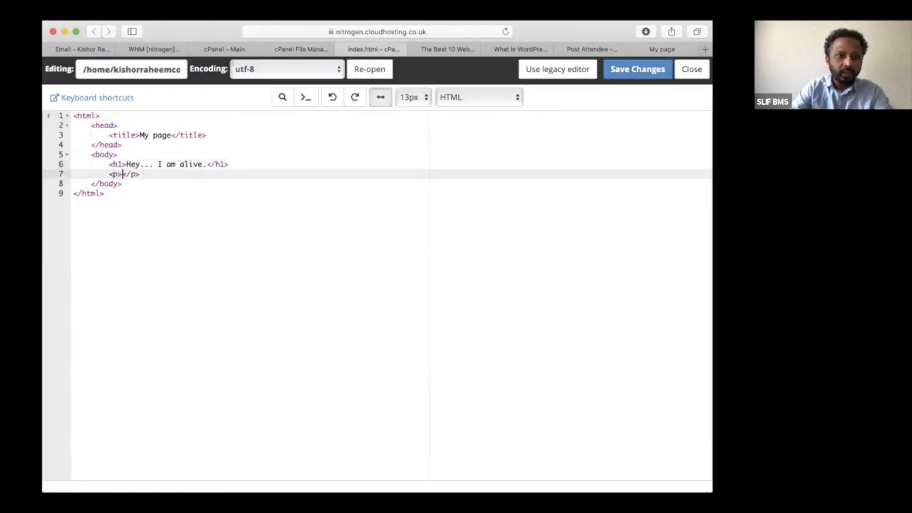
{"action": "key", "text": "Return"}
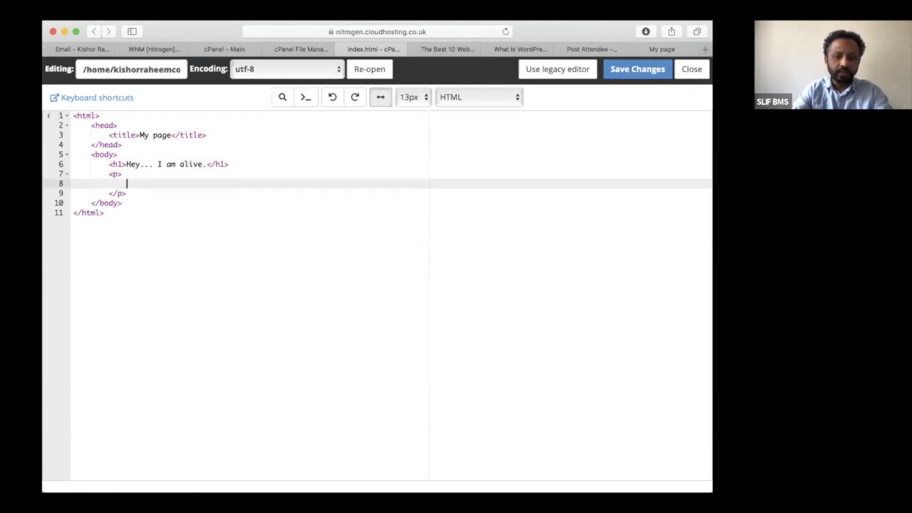
{"action": "type", "text": "this is my first paragraph."}
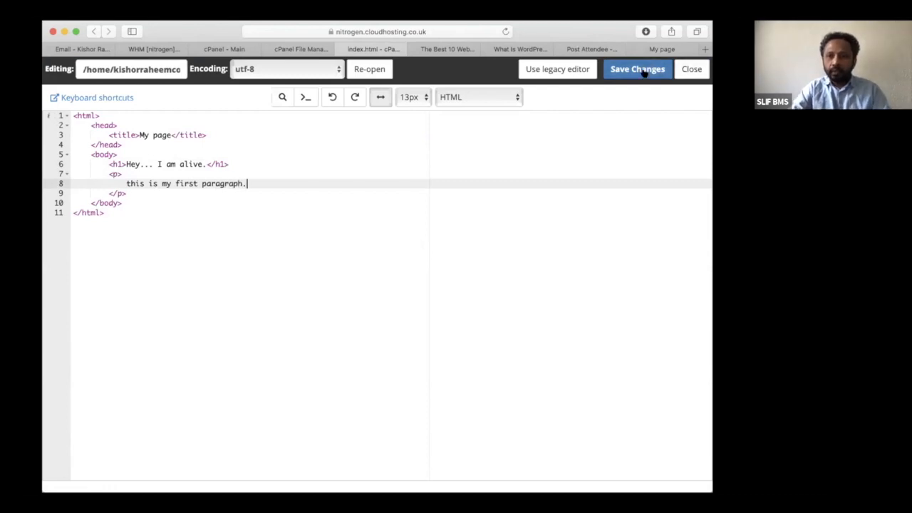
{"action": "left_click", "coordinate": [641, 70]}
- Reload the 'My page' tab to show the new paragraph and view the site's full address
{"action": "left_click", "coordinate": [657, 50]}
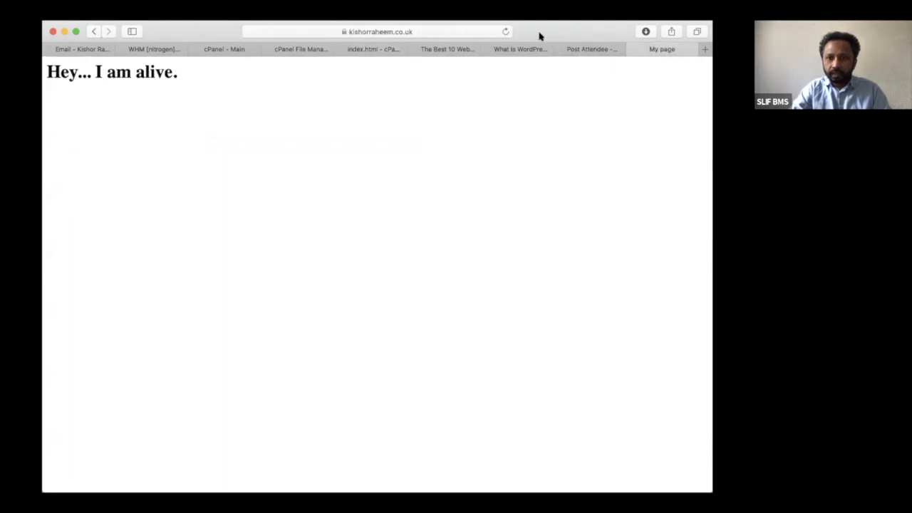
{"action": "left_click", "coordinate": [505, 31]}
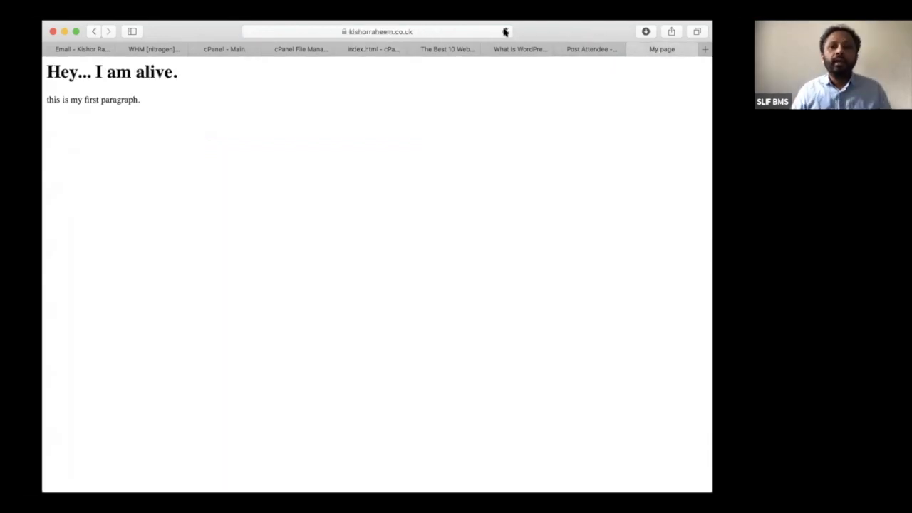
{"action": "left_click", "coordinate": [432, 31]}
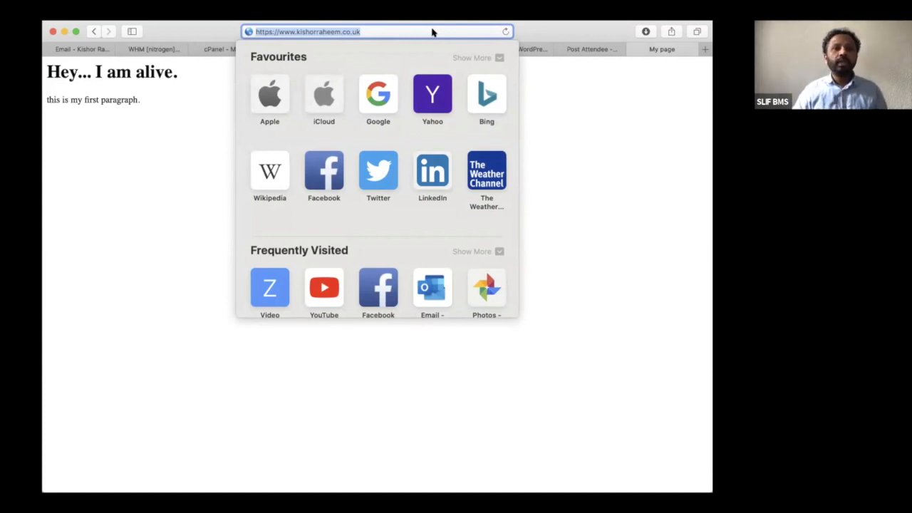
{"action": "left_click", "coordinate": [140, 168]}
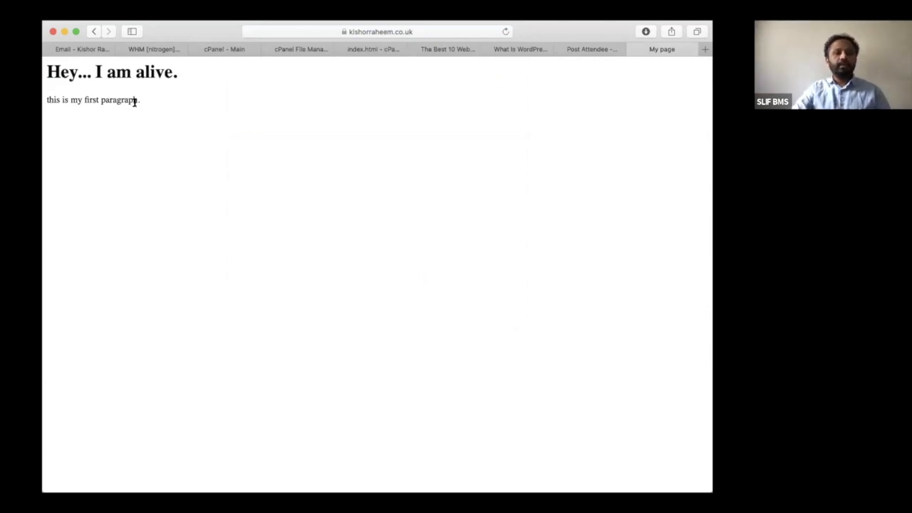
{"action": "left_click", "coordinate": [409, 32]}
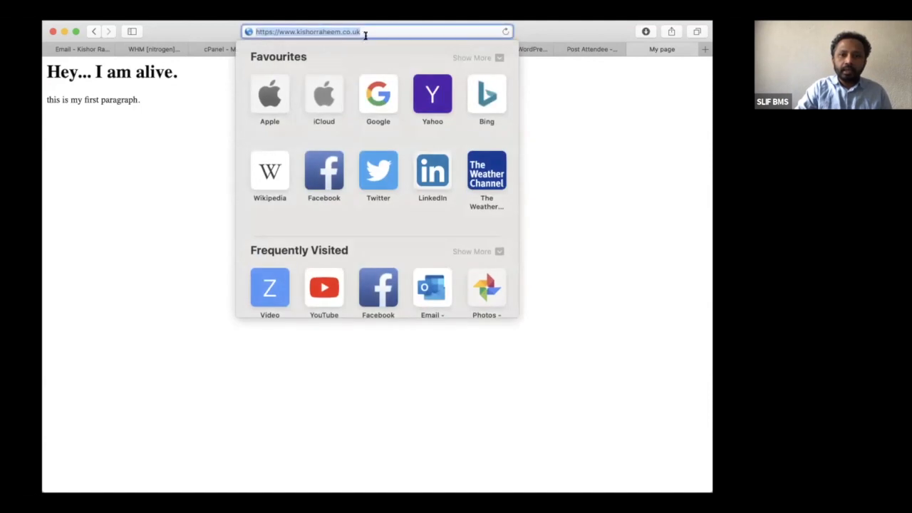
{"action": "left_click", "coordinate": [555, 37]}
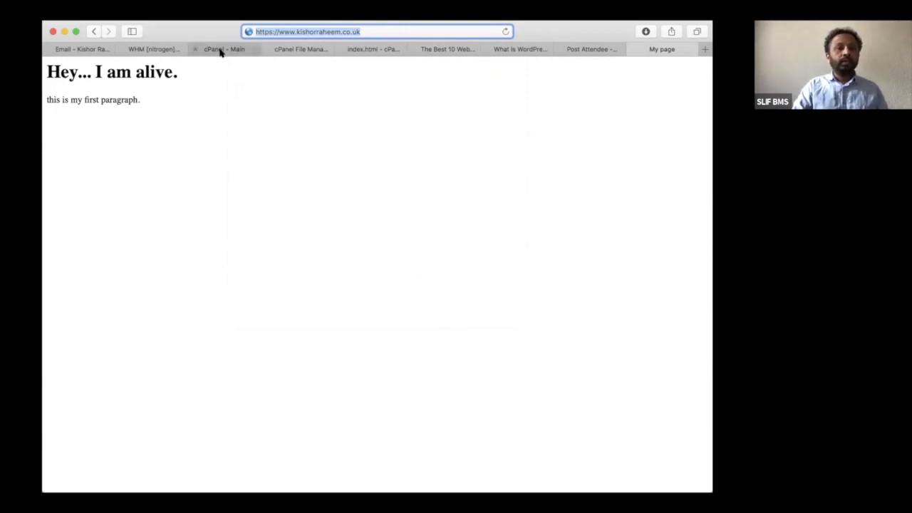
- Cancel an accidental rename of index.html in File Manager and return to its editor
{"action": "left_click", "coordinate": [272, 50]}
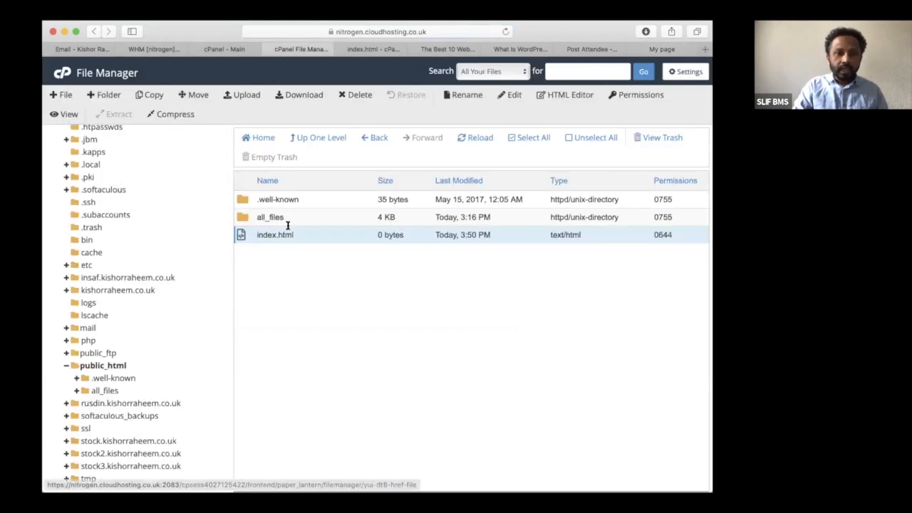
{"action": "double_click", "coordinate": [267, 236]}
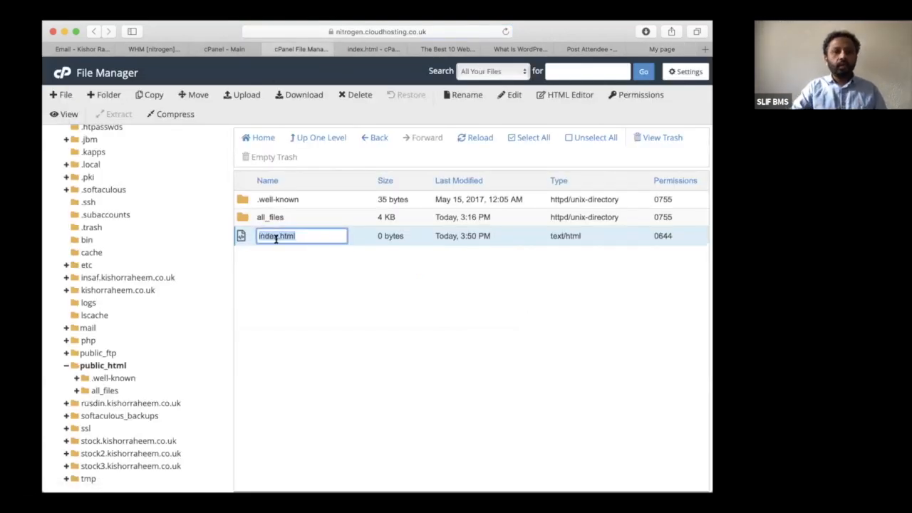
{"action": "left_click", "coordinate": [285, 274]}
{"action": "left_click", "coordinate": [370, 48]}
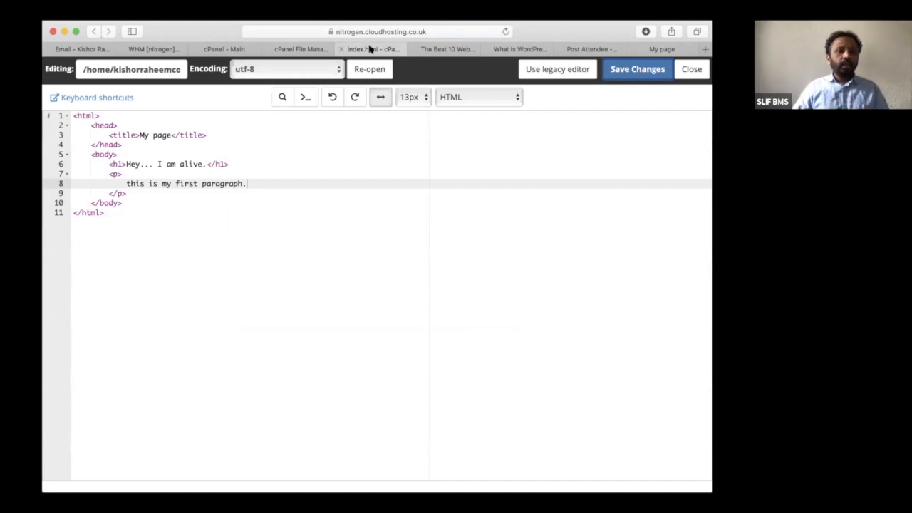
{"action": "key", "text": "super+s"}
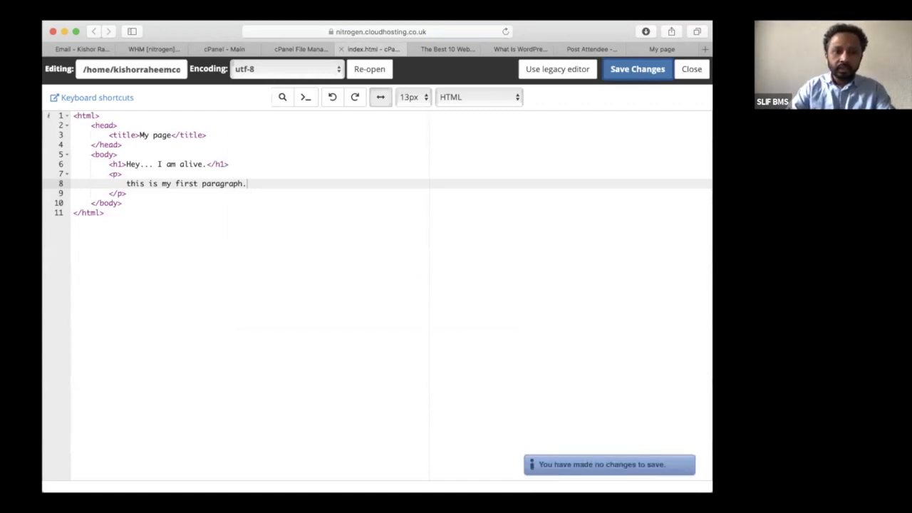
- Add a second <p> reading 'this is my 2nd para' after the first and save index.html
{"action": "left_click", "coordinate": [136, 193]}
{"action": "key", "text": "Return"}
{"action": "type", "text": "<p></p>"}
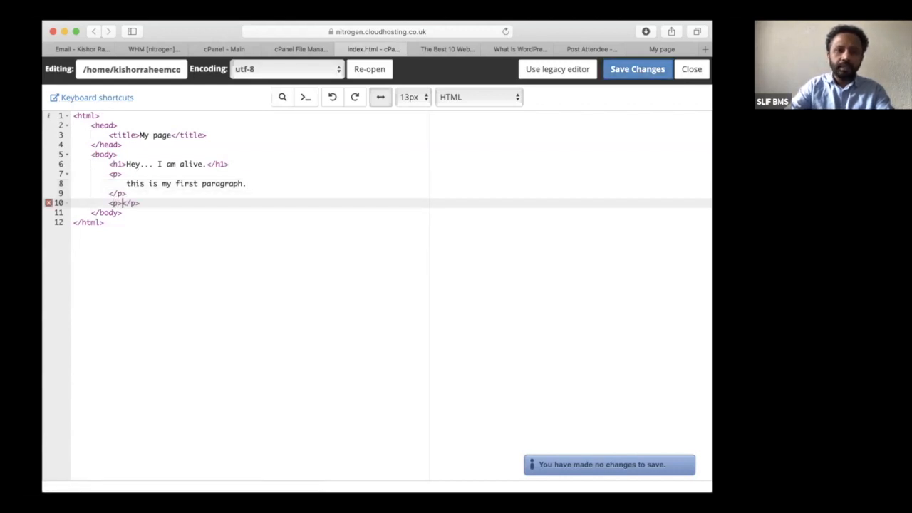
{"action": "key", "text": "Return"}
{"action": "type", "text": "this is my 2nd para"}
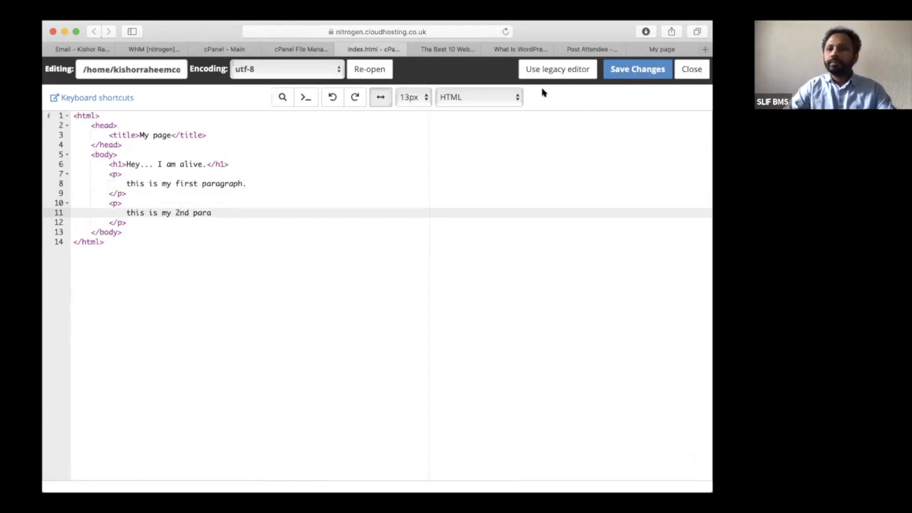
{"action": "left_click", "coordinate": [633, 73]}
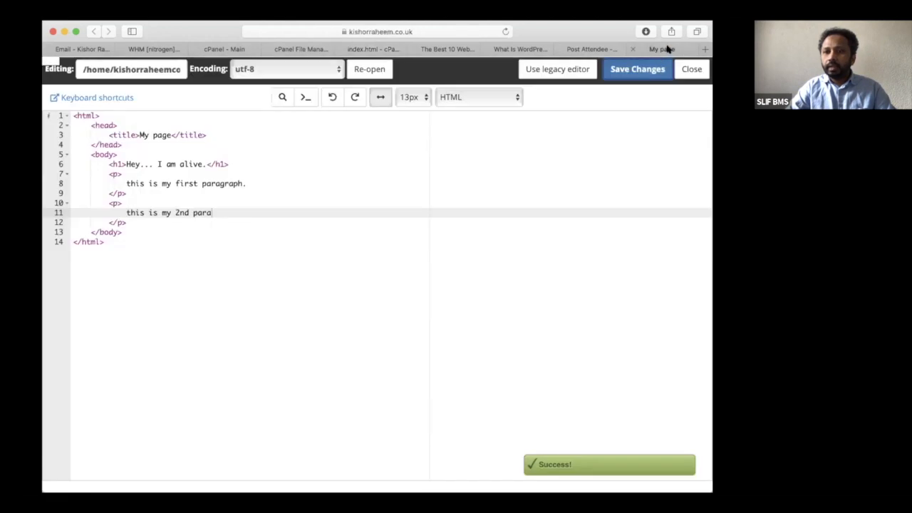
- Reload the live site to show 'this is my 2nd para', then return to the cPanel dashboard
{"action": "left_click", "coordinate": [662, 49]}
{"action": "left_click", "coordinate": [504, 31]}
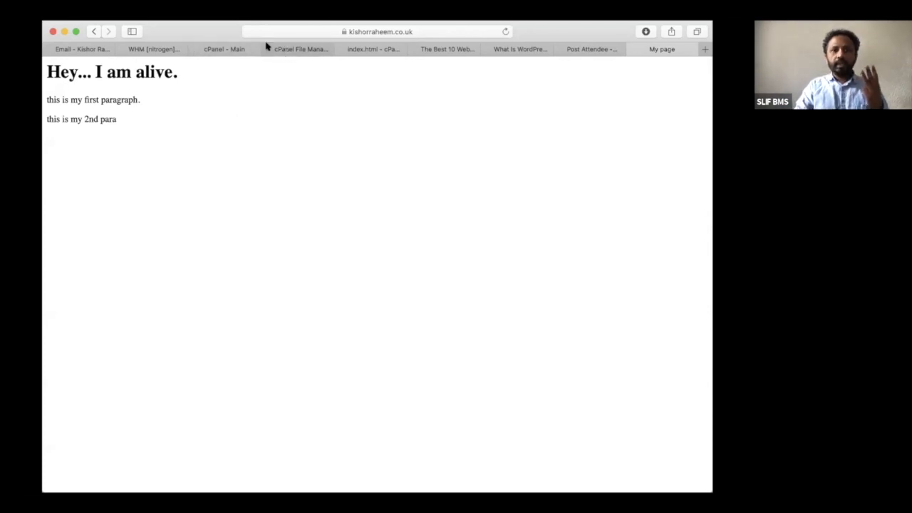
{"action": "left_click", "coordinate": [224, 49]}
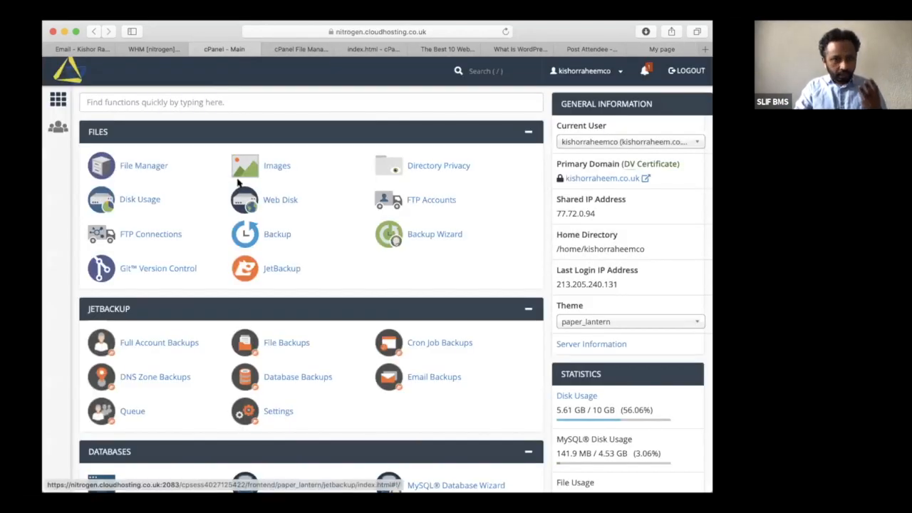
- Refresh the public_html listing and rename index.html to index.php
{"action": "left_click", "coordinate": [289, 49]}
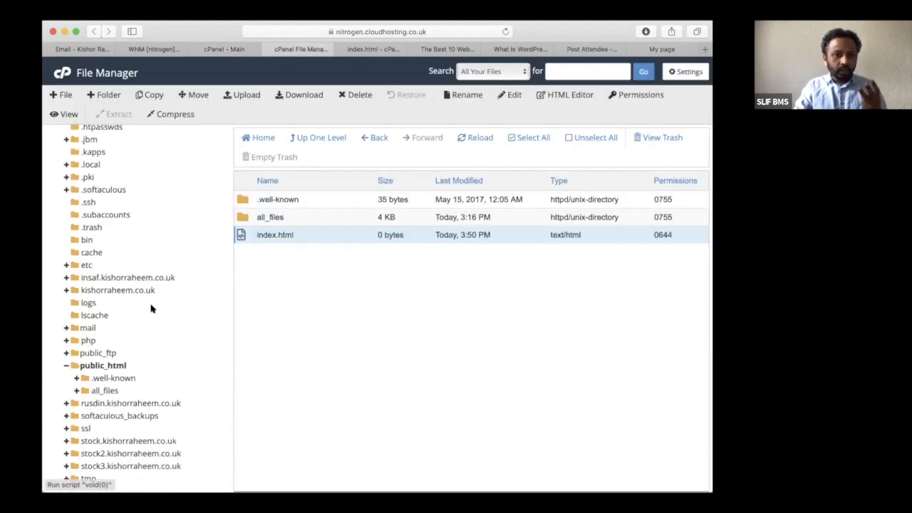
{"action": "left_click", "coordinate": [103, 365]}
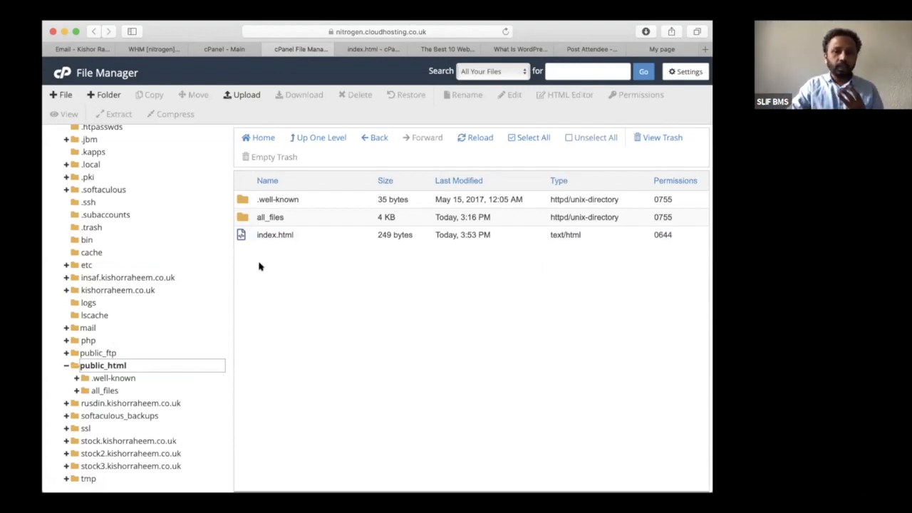
{"action": "left_click", "coordinate": [268, 234]}
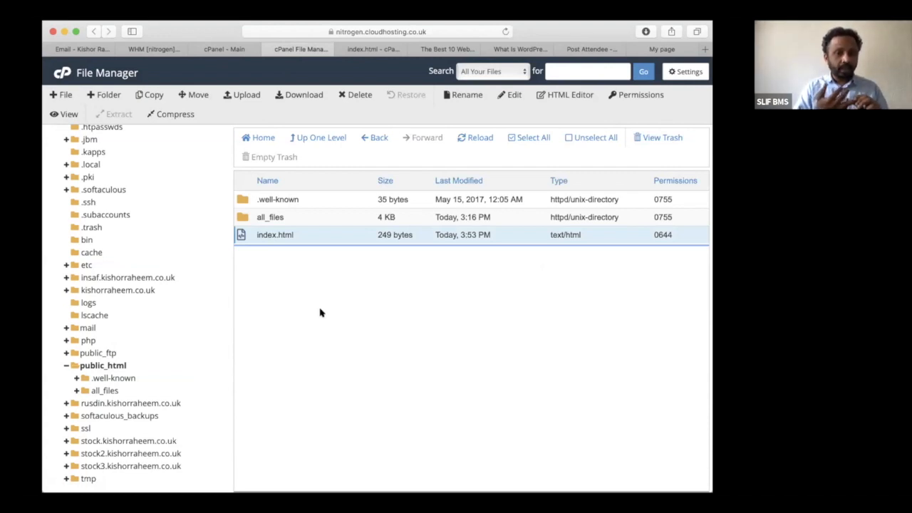
{"action": "double_click", "coordinate": [285, 235]}
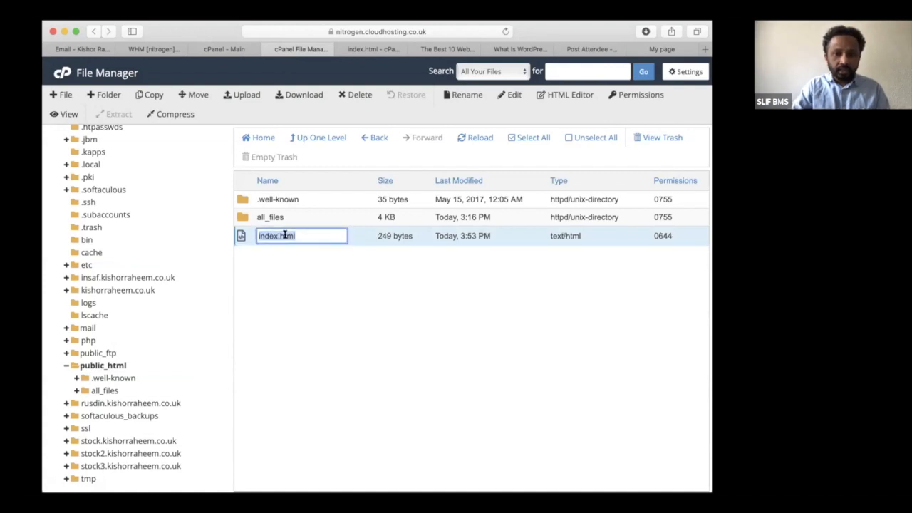
{"action": "double_click", "coordinate": [285, 236]}
{"action": "left_click", "coordinate": [301, 235]}
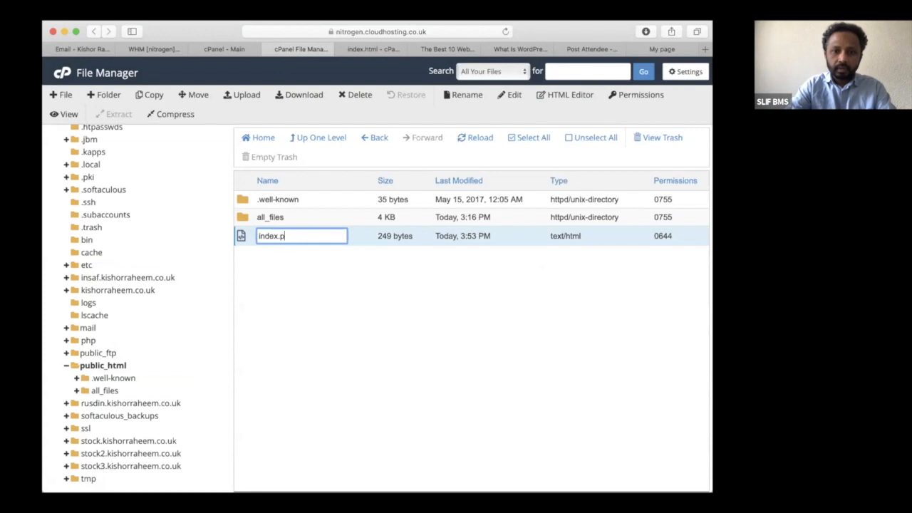
{"action": "type", "text": "php"}
{"action": "key", "text": "Return"}
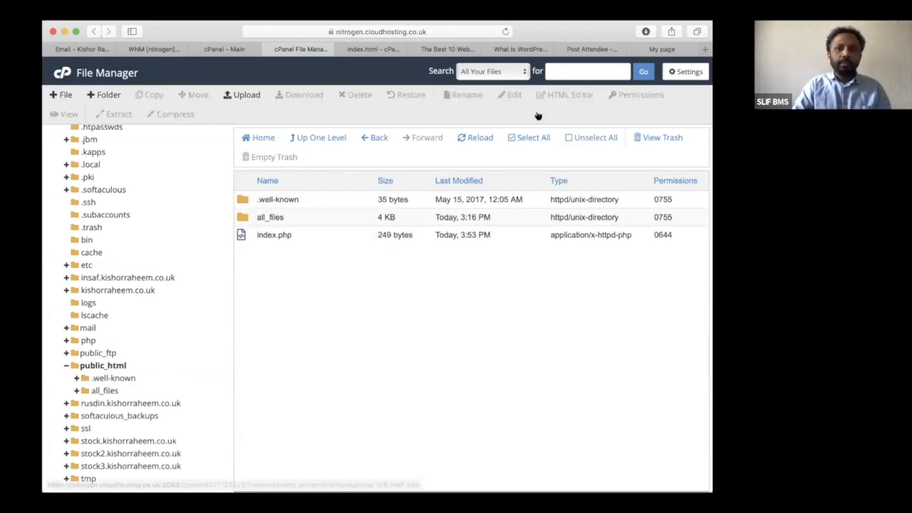
- Reload the live site after the rename, then rename index.php to index.phpe
{"action": "left_click", "coordinate": [659, 49]}
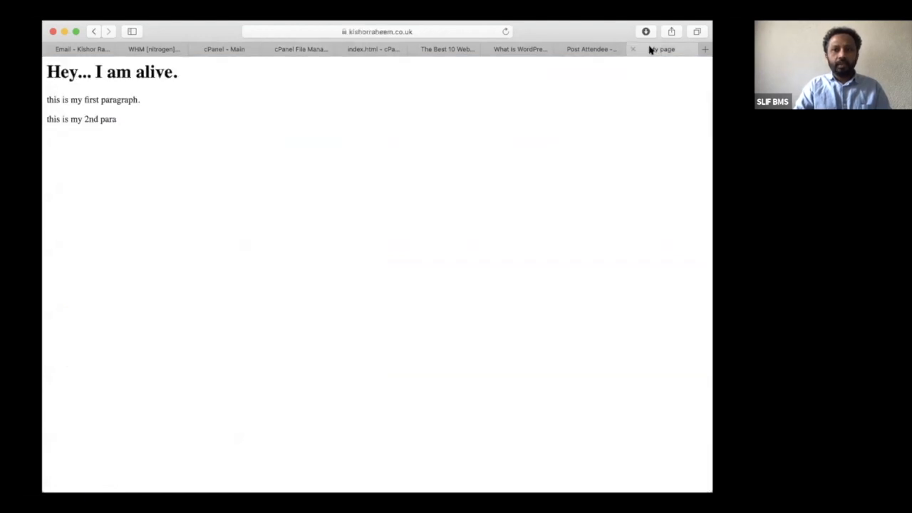
{"action": "left_click", "coordinate": [504, 32]}
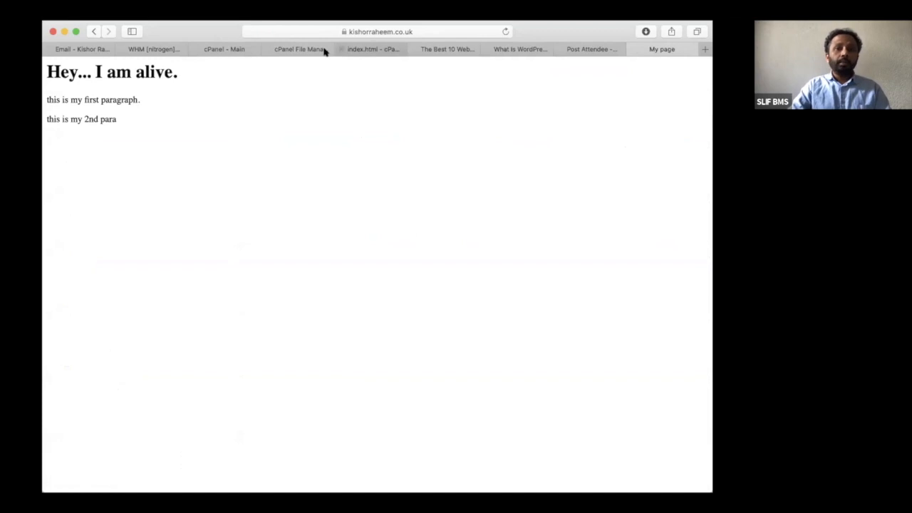
{"action": "left_click", "coordinate": [309, 50]}
{"action": "left_click", "coordinate": [276, 235]}
{"action": "left_click", "coordinate": [279, 236]}
{"action": "left_click", "coordinate": [299, 236]}
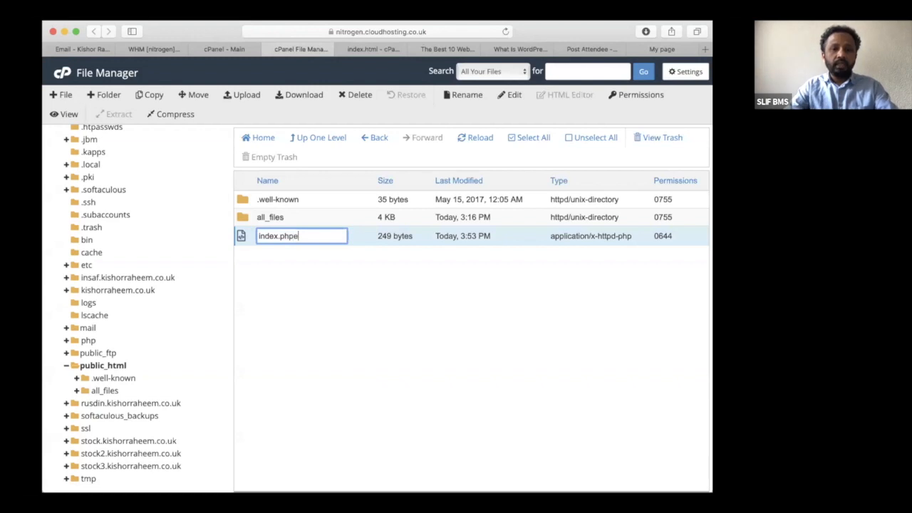
{"action": "key", "text": "Return"}
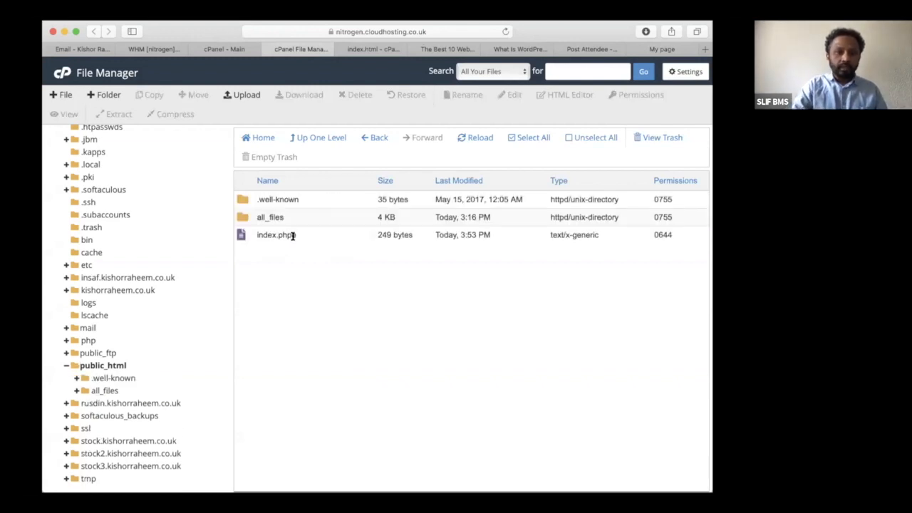
- Reload the site to see it break, then rename index.phpe back to index.php
{"action": "left_click", "coordinate": [662, 49]}
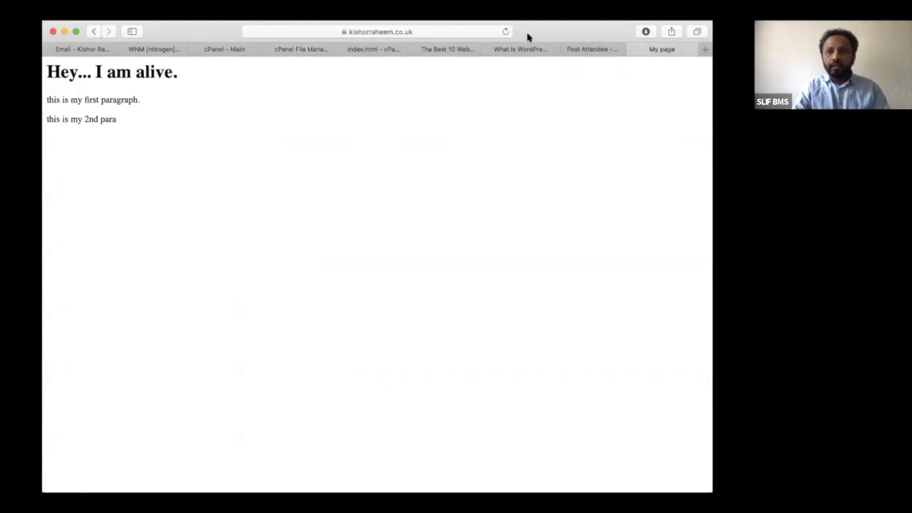
{"action": "left_click", "coordinate": [505, 31]}
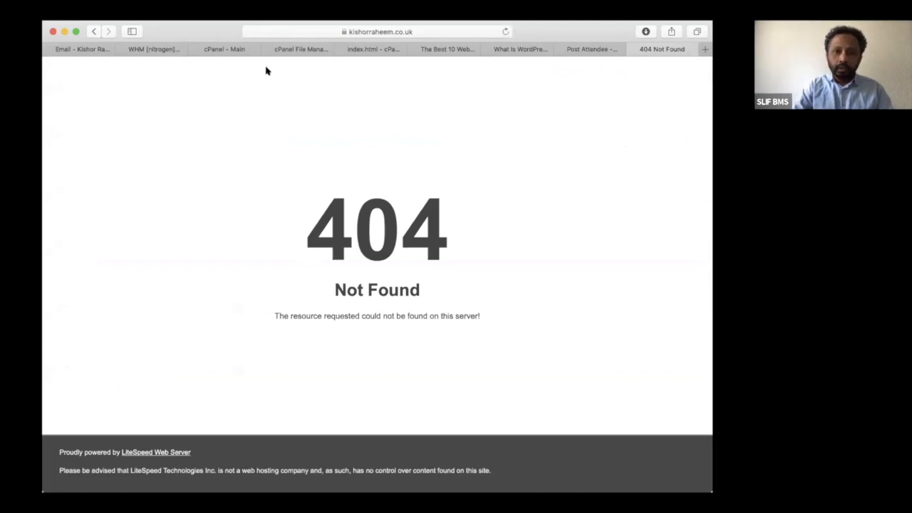
{"action": "left_click", "coordinate": [303, 49]}
{"action": "left_click", "coordinate": [283, 236]}
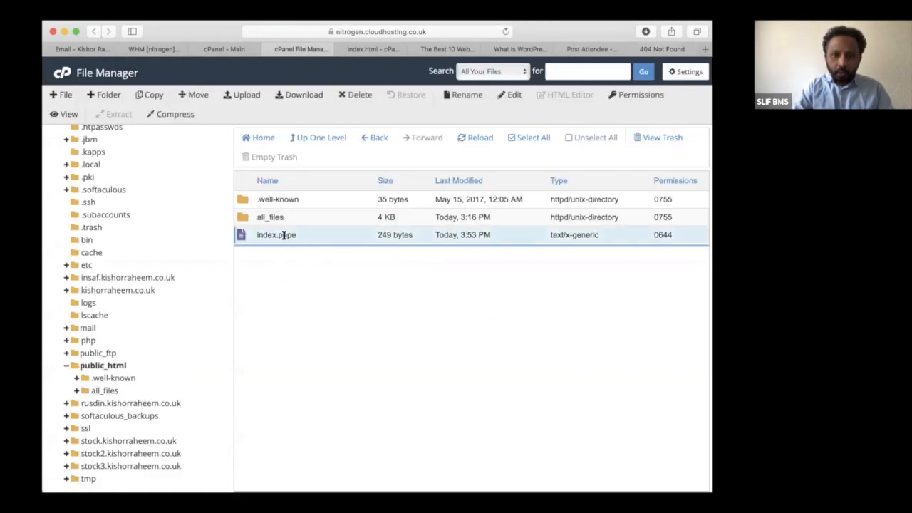
{"action": "double_click", "coordinate": [291, 235]}
{"action": "left_click", "coordinate": [302, 235]}
{"action": "key", "text": "BackSpace"}
{"action": "key", "text": "Return"}
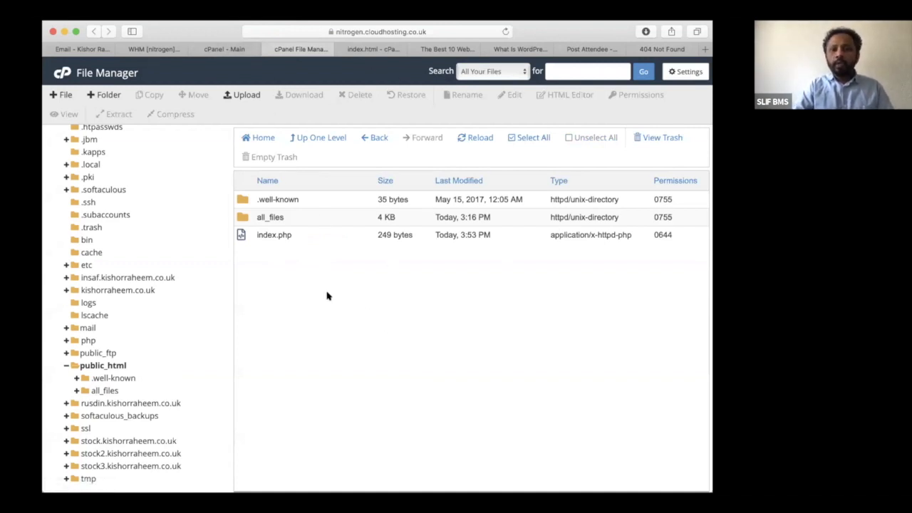
- Focus the browser and return to the cPanel home page
{"action": "left_click", "coordinate": [598, 28]}
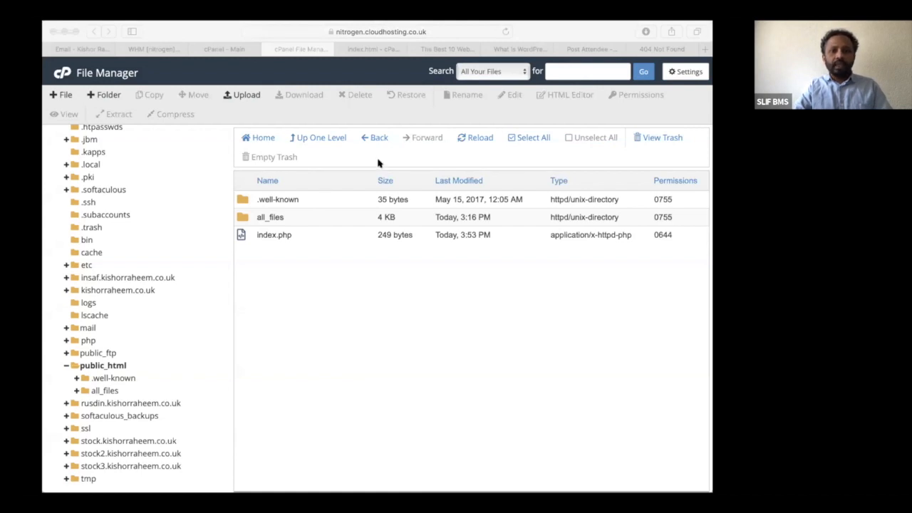
{"action": "left_click", "coordinate": [322, 69]}
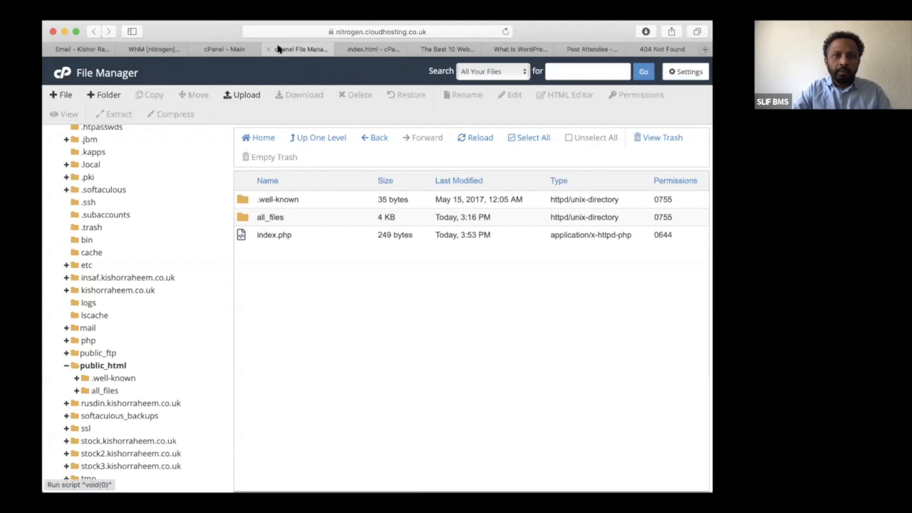
{"action": "left_click", "coordinate": [220, 49]}
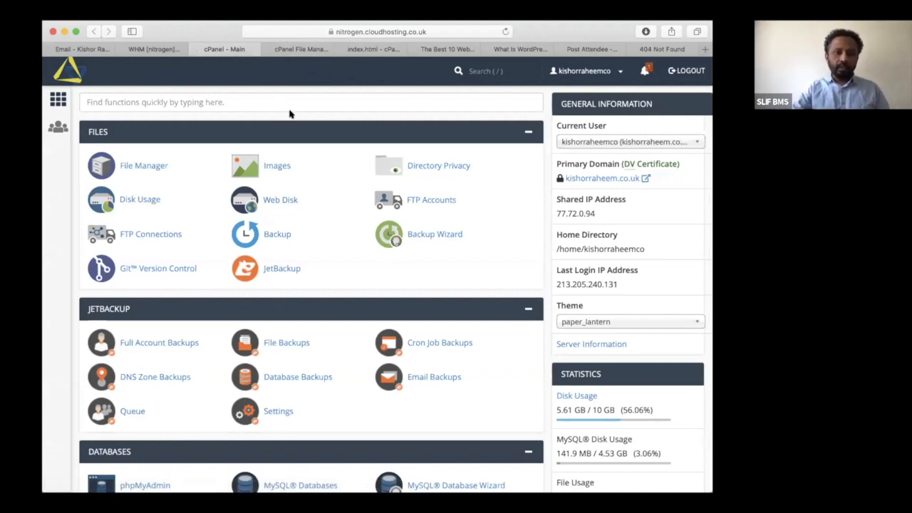
- Open the WordPress installer from Softaculous Apps Installer, then return to File Manager's public_html
{"action": "scroll", "coordinate": [289, 114], "scroll_direction": "down", "scroll_amount": 20}
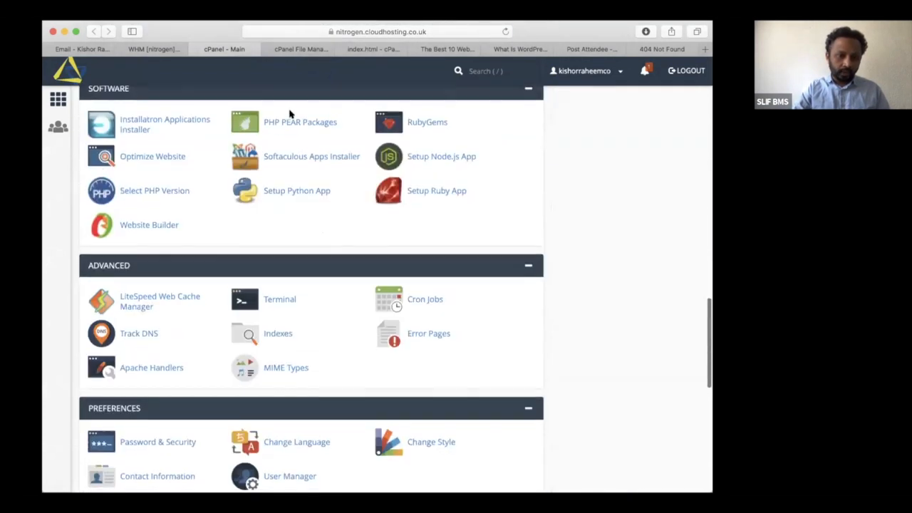
{"action": "scroll", "coordinate": [289, 114], "scroll_direction": "down", "scroll_amount": 10}
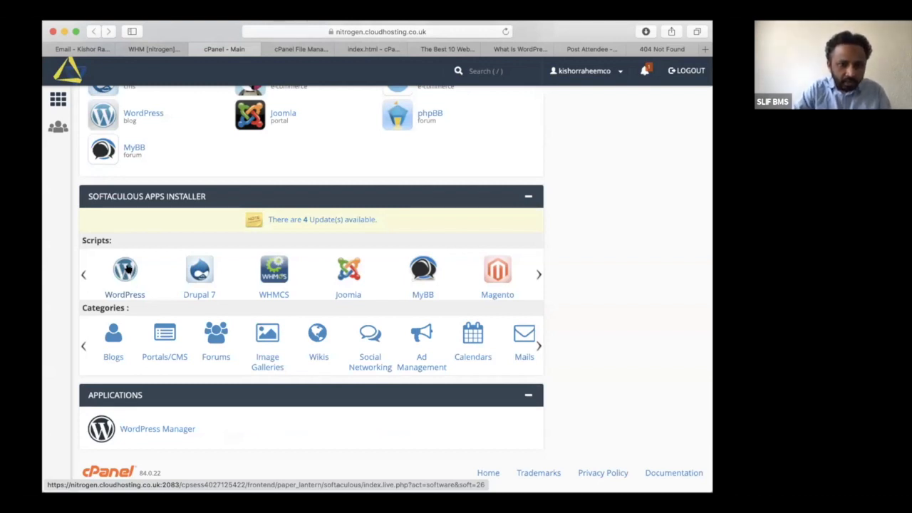
{"action": "left_click", "coordinate": [125, 269]}
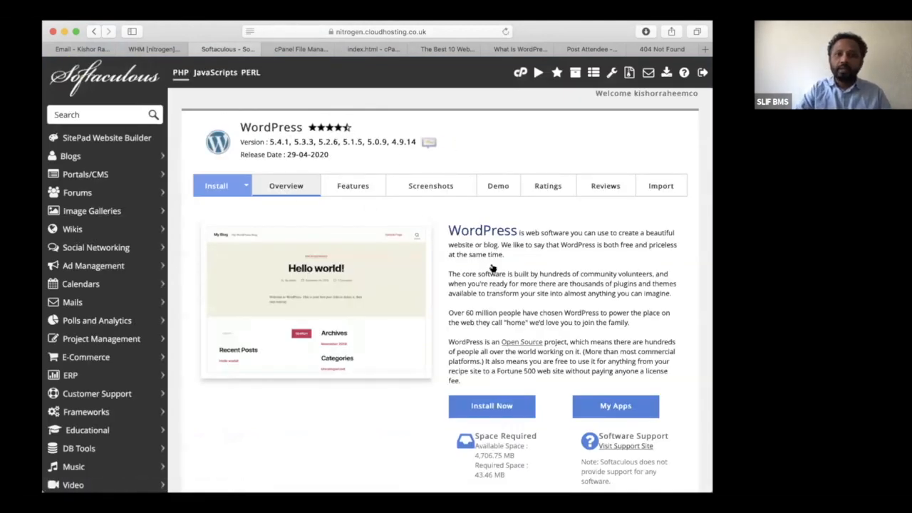
{"action": "left_click", "coordinate": [294, 50]}
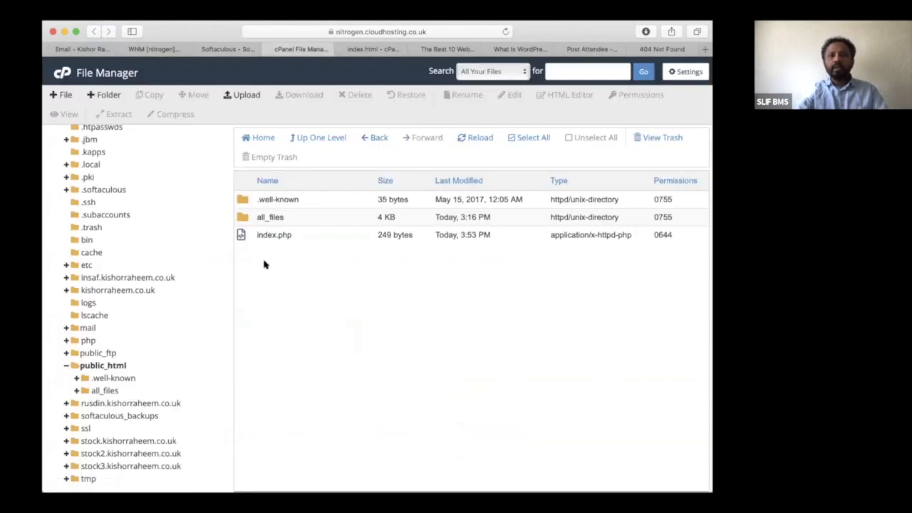
- Move index.php from public_html to the trash and go back to the cPanel home page
{"action": "left_click", "coordinate": [285, 235]}
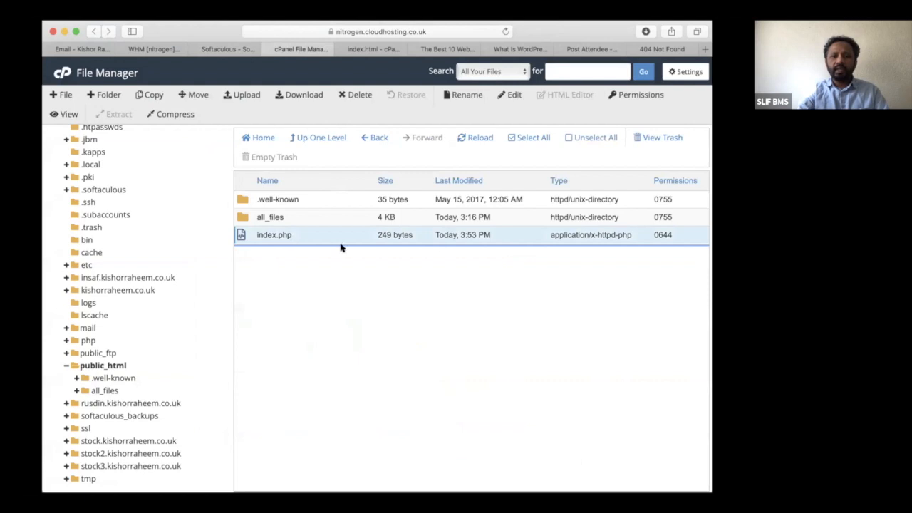
{"action": "left_click", "coordinate": [354, 96]}
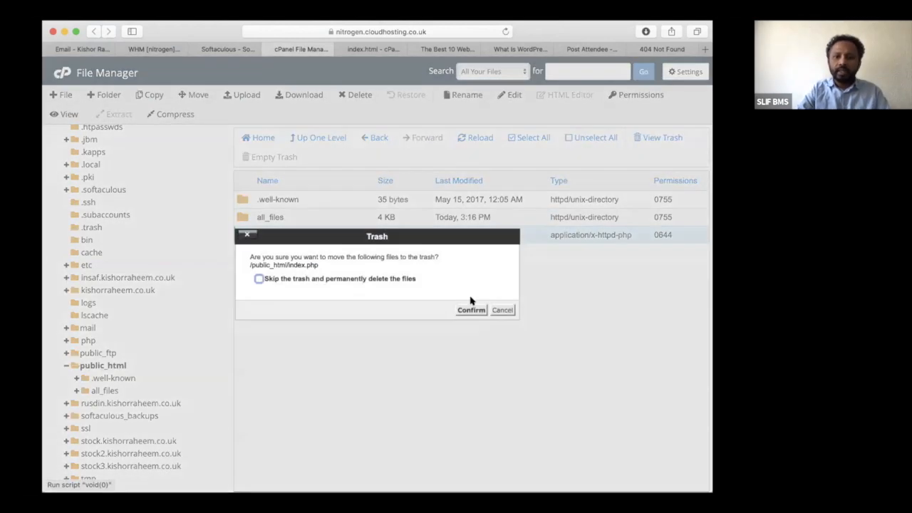
{"action": "left_click", "coordinate": [470, 310]}
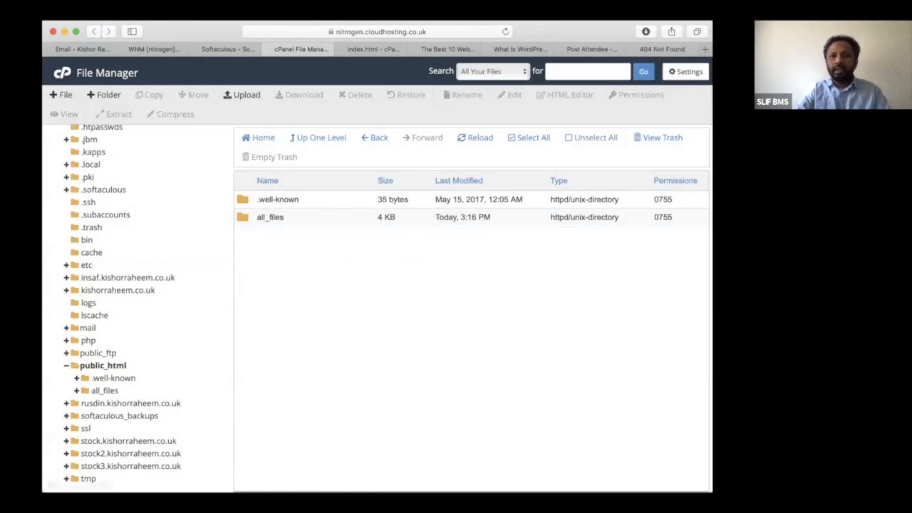
{"action": "left_click", "coordinate": [237, 50]}
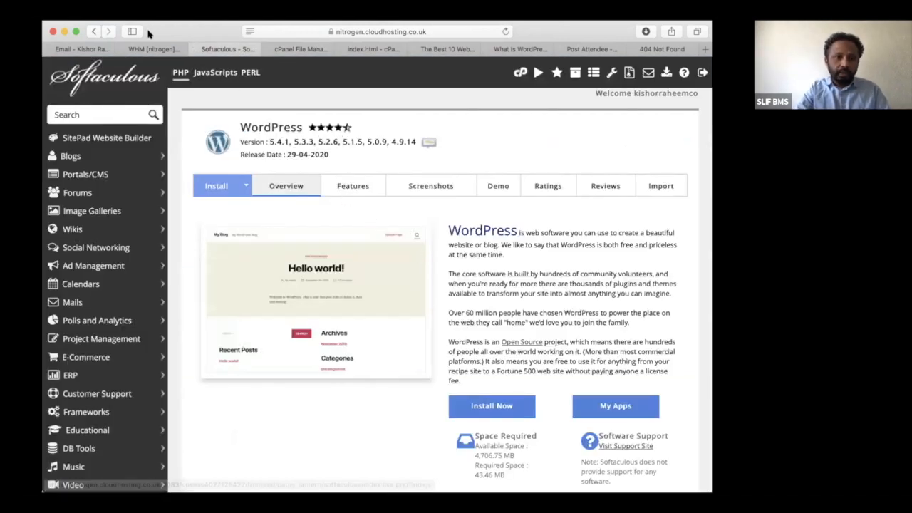
{"action": "left_click", "coordinate": [94, 31]}
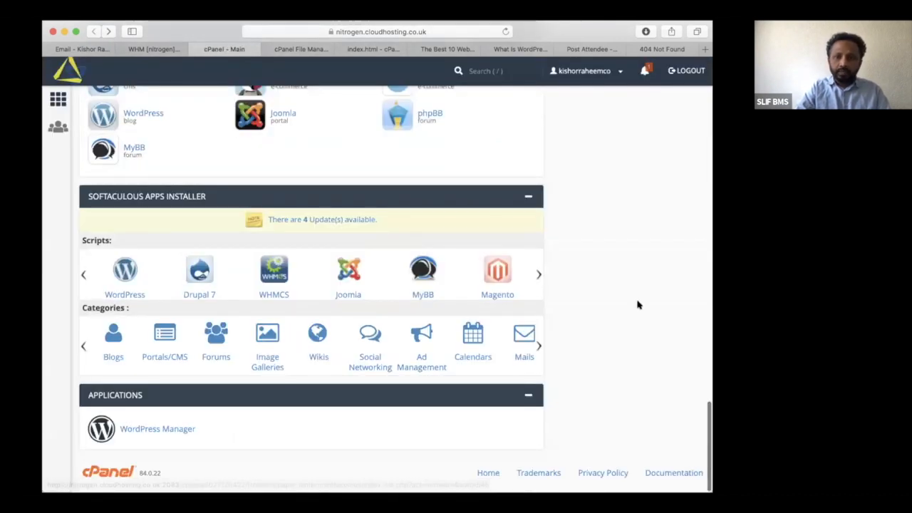
{"action": "scroll", "coordinate": [568, 277], "scroll_direction": "up", "scroll_amount": 15}
- Search cPanel's functions for 'sof' and open Softaculous Apps Installer
{"action": "left_click", "coordinate": [277, 102]}
{"action": "type", "text": "word"}
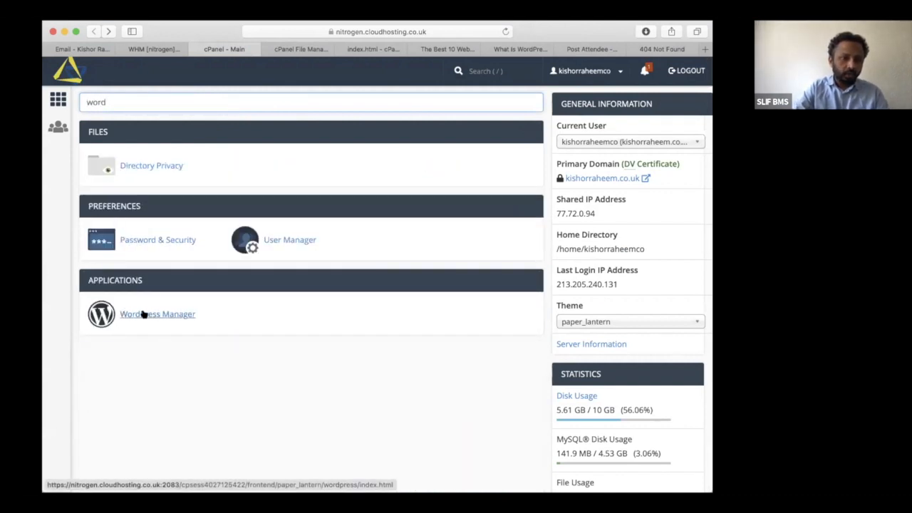
{"action": "key", "text": "super+a"}
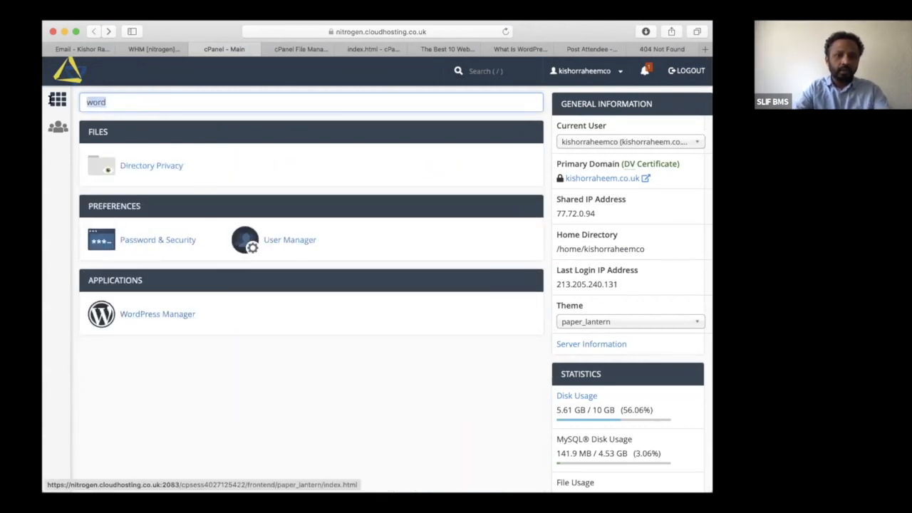
{"action": "type", "text": "sof"}
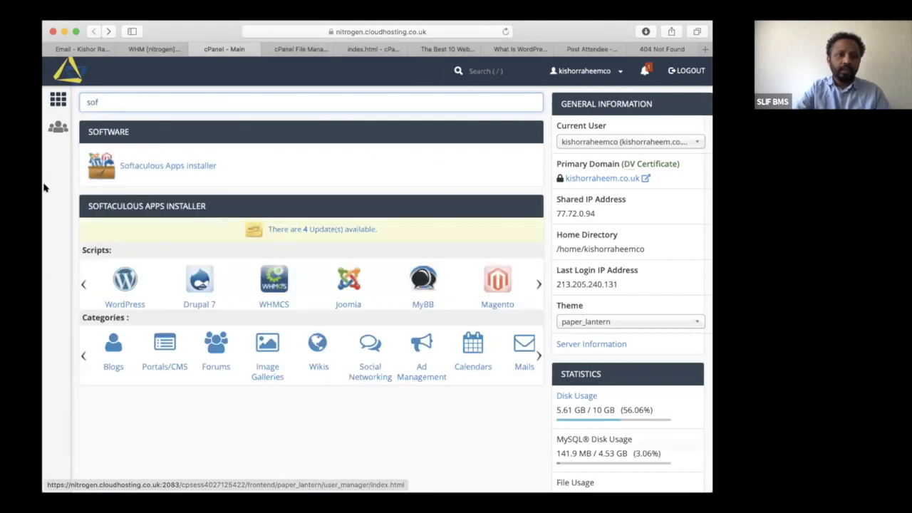
{"action": "left_click", "coordinate": [162, 169]}
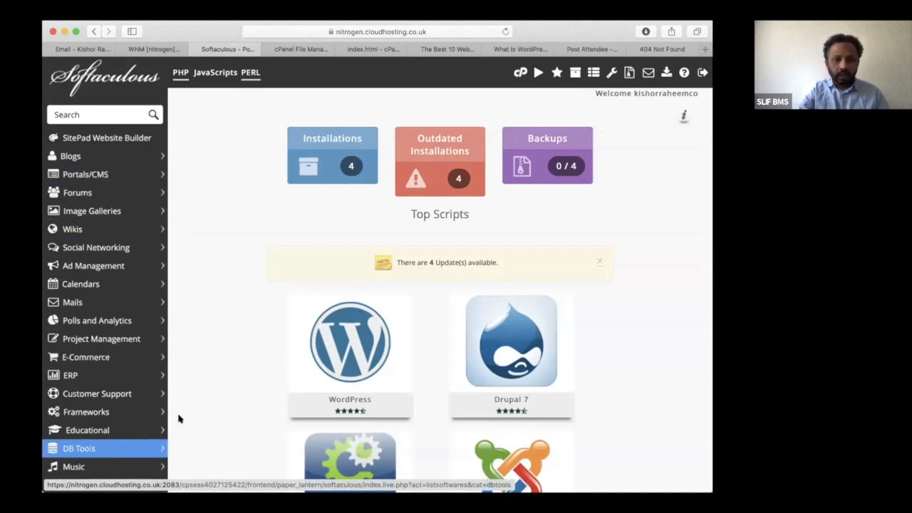
{"action": "mouse_move", "coordinate": [538, 354]}
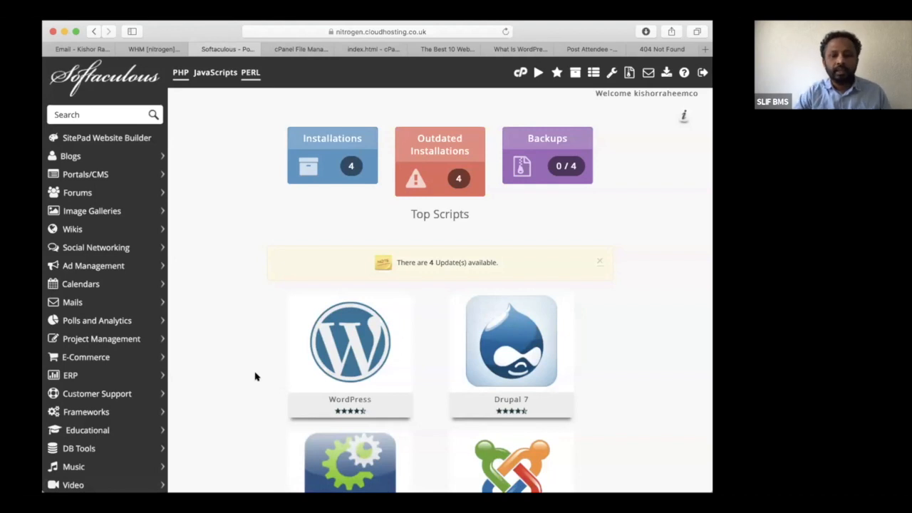
{"action": "scroll", "coordinate": [255, 376], "scroll_direction": "down", "scroll_amount": 2}
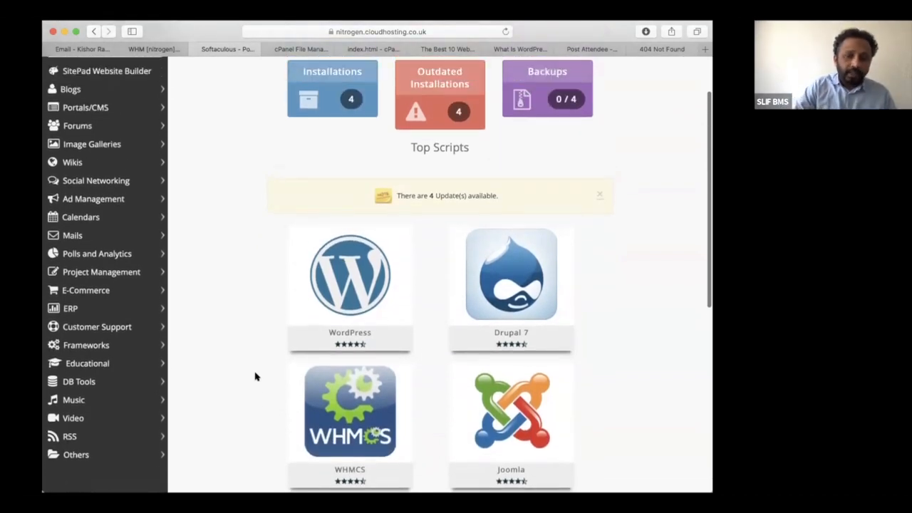
{"action": "scroll", "coordinate": [255, 377], "scroll_direction": "up", "scroll_amount": 2}
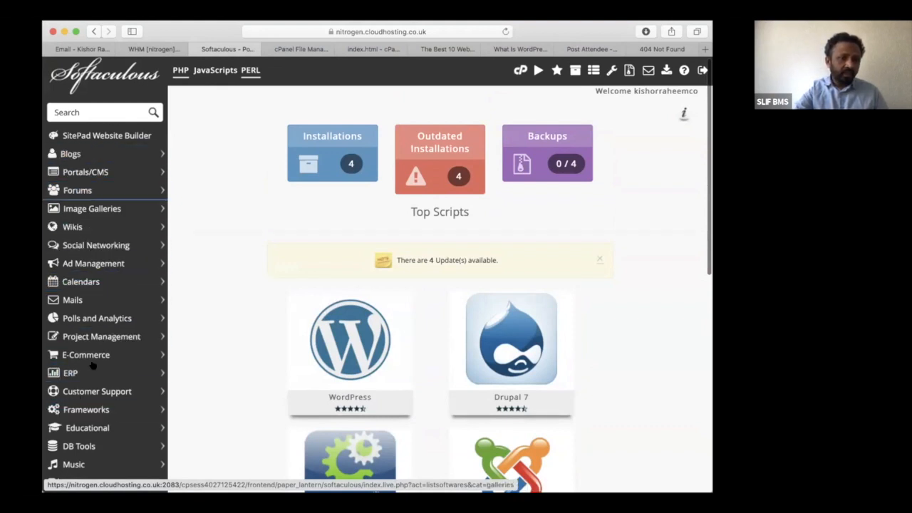
{"action": "scroll", "coordinate": [93, 365], "scroll_direction": "down", "scroll_amount": 3}
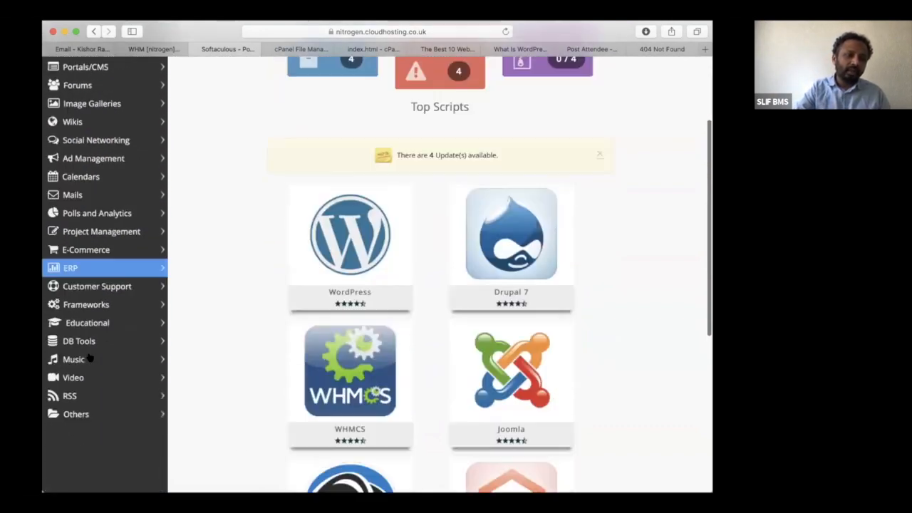
{"action": "scroll", "coordinate": [89, 358], "scroll_direction": "up", "scroll_amount": 3}
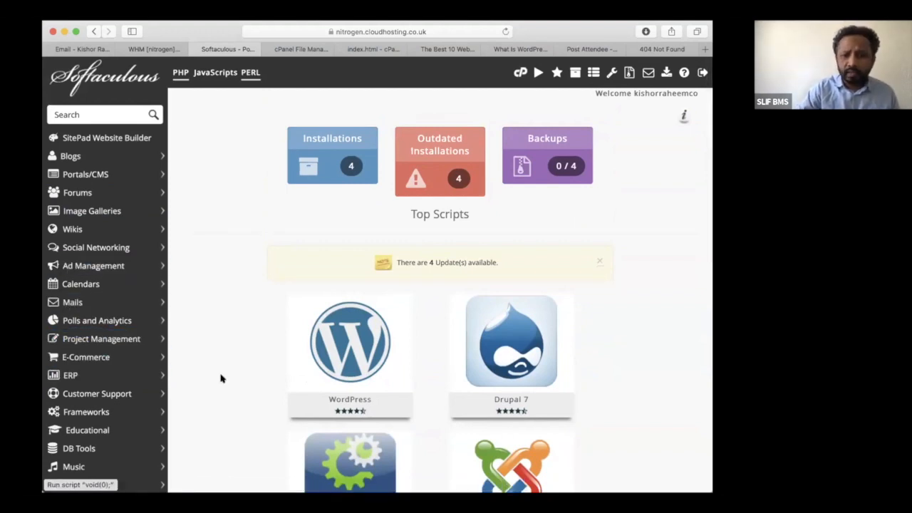
{"action": "scroll", "coordinate": [221, 378], "scroll_direction": "down", "scroll_amount": 1}
{"action": "mouse_move", "coordinate": [317, 318]}
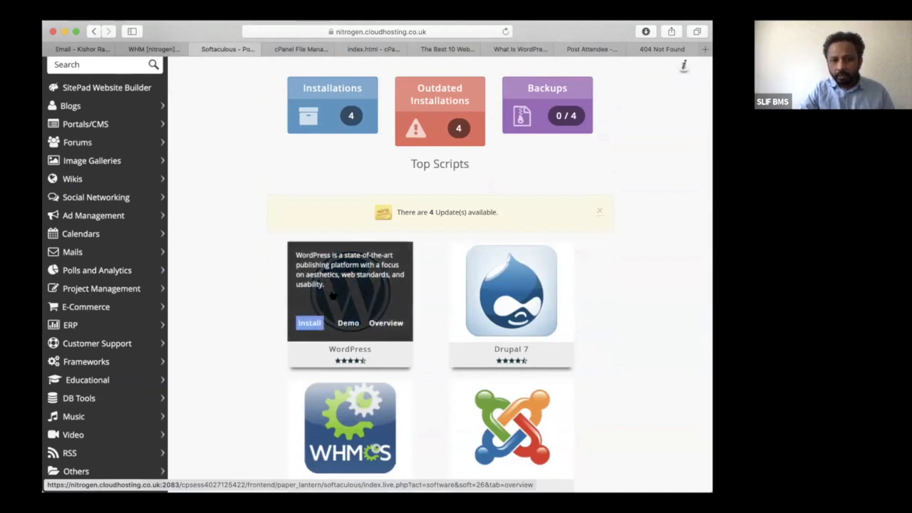
{"action": "left_click", "coordinate": [311, 323]}
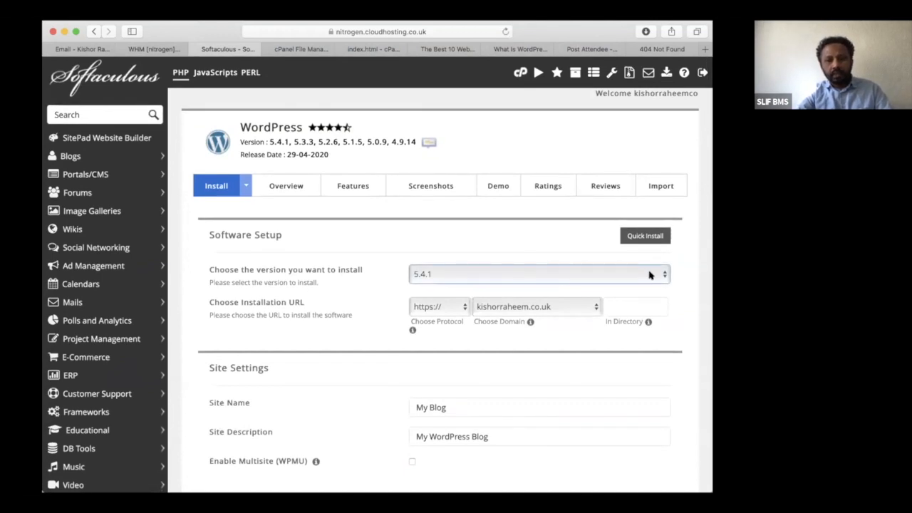
{"action": "left_click", "coordinate": [604, 279]}
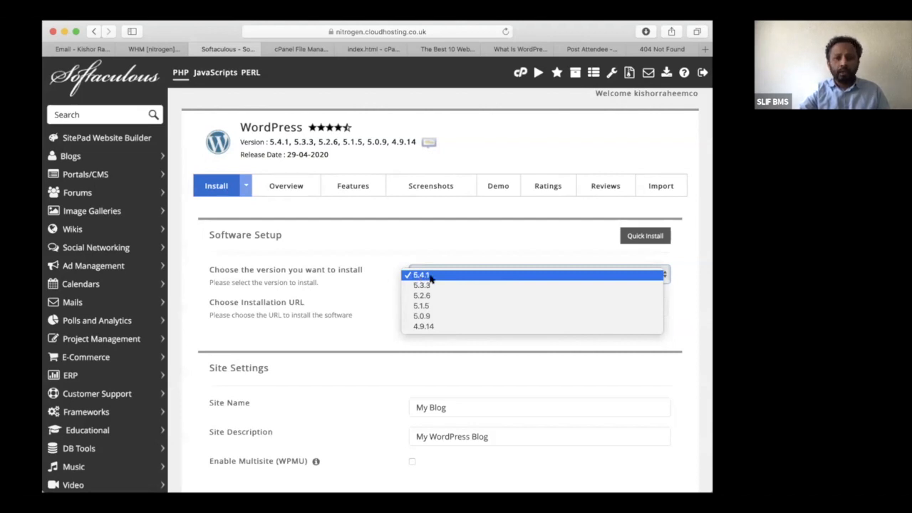
{"action": "left_click", "coordinate": [381, 267]}
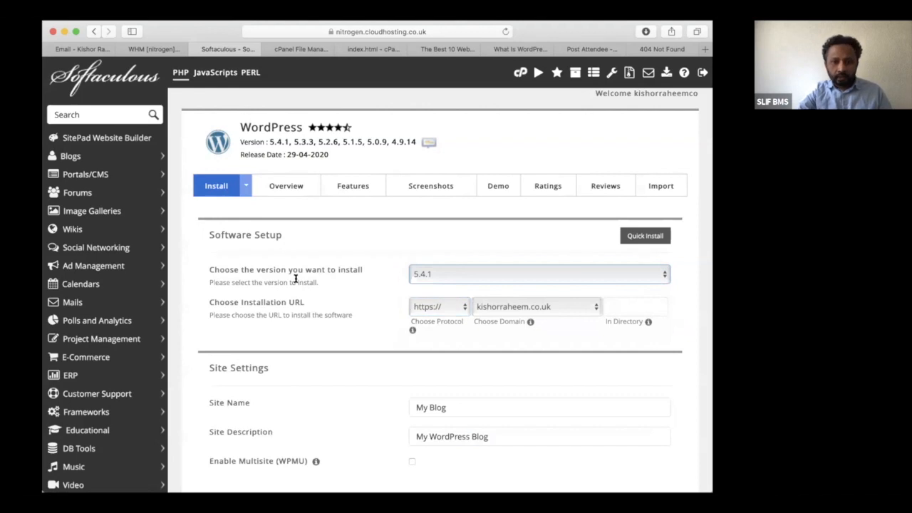
{"action": "left_click", "coordinate": [450, 275]}
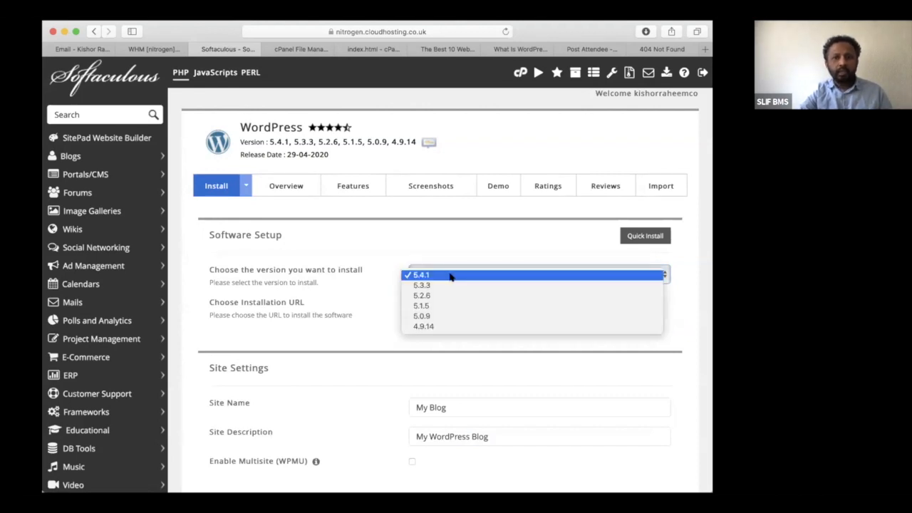
{"action": "left_click", "coordinate": [376, 275]}
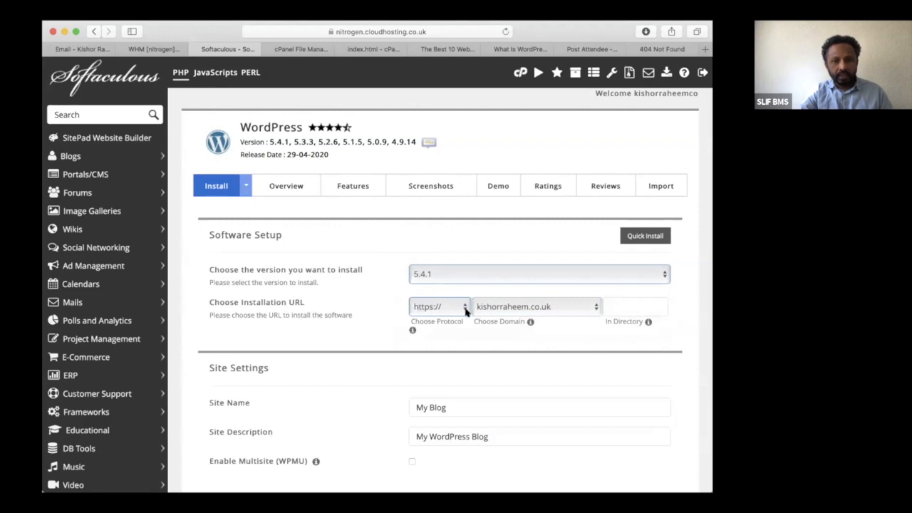
{"action": "left_click", "coordinate": [464, 311]}
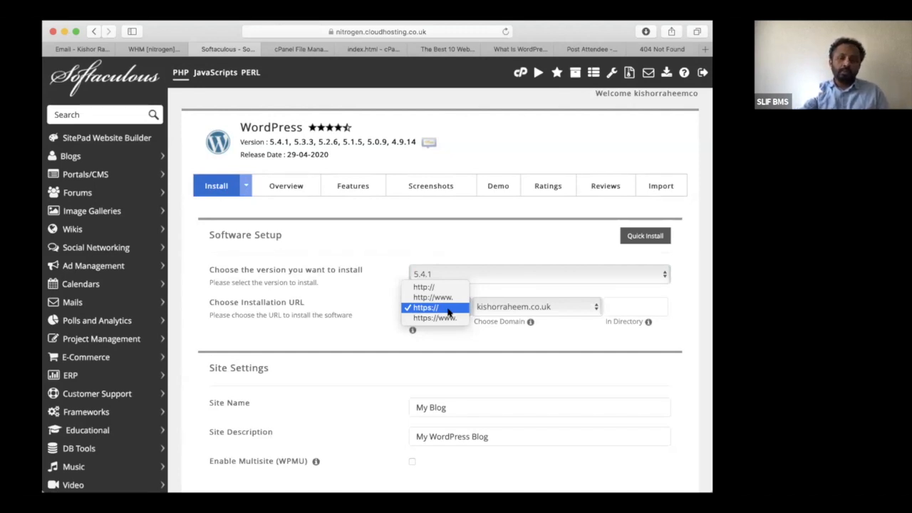
{"action": "left_click", "coordinate": [446, 312]}
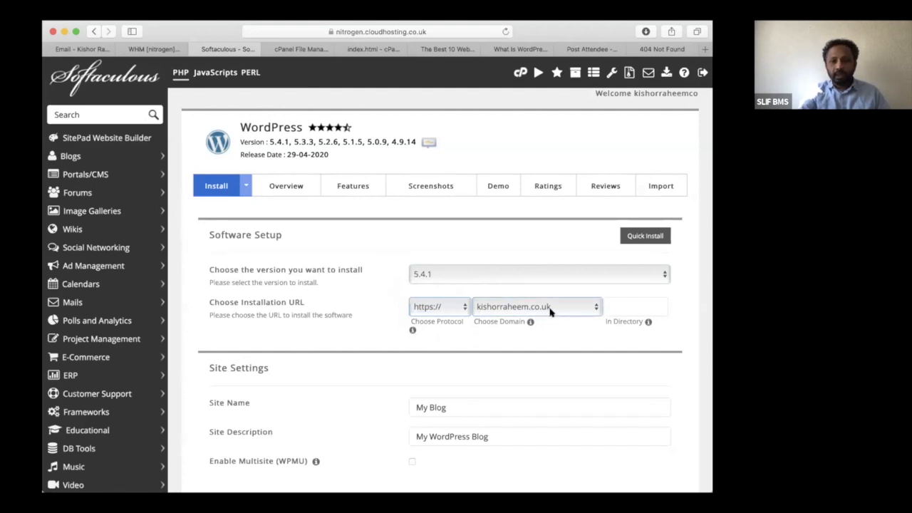
{"action": "left_click", "coordinate": [610, 305]}
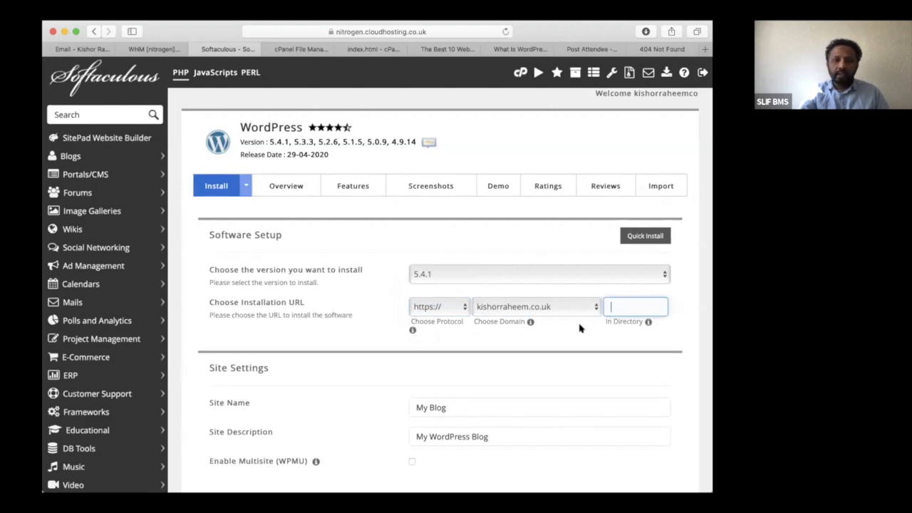
- Change the Site Name to 'Your Book Shop'
{"action": "scroll", "coordinate": [578, 330], "scroll_direction": "down", "scroll_amount": 1}
{"action": "scroll", "coordinate": [578, 330], "scroll_direction": "down", "scroll_amount": 3}
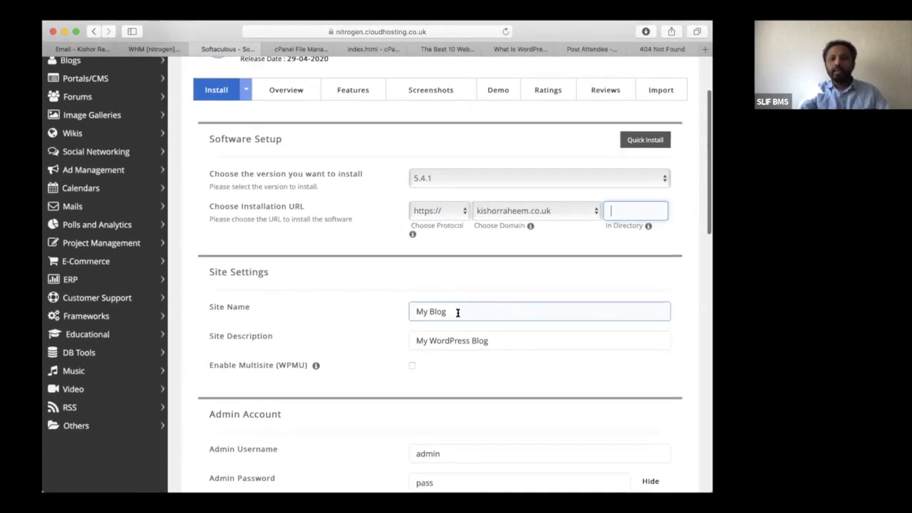
{"action": "left_click_drag", "start_coordinate": [542, 311], "coordinate": [339, 307]}
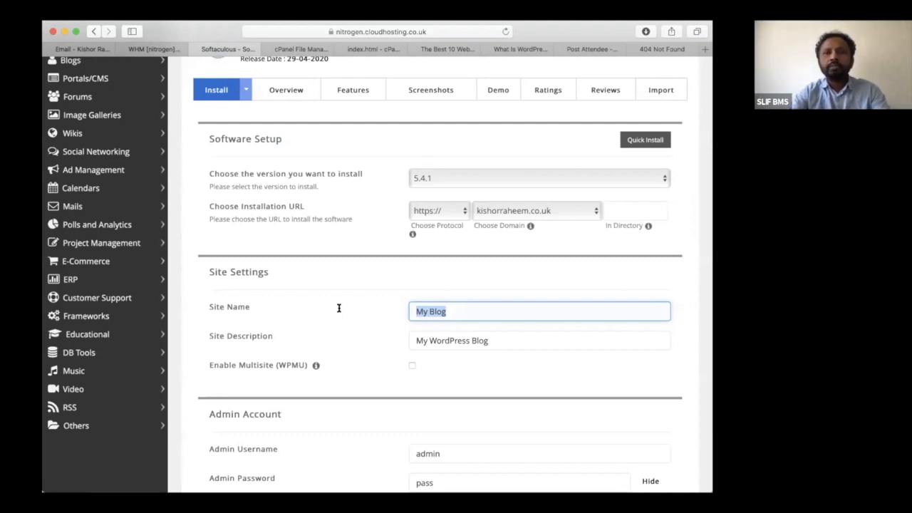
{"action": "type", "text": "Book"}
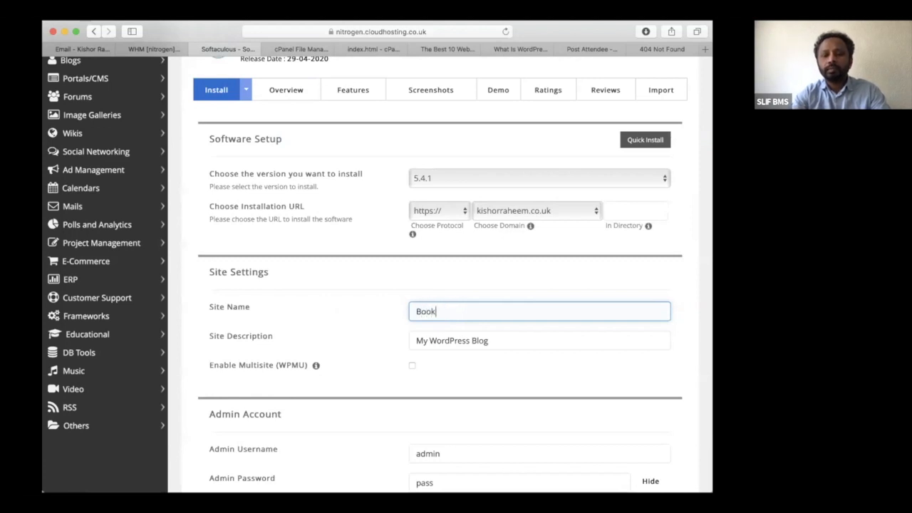
{"action": "type", "text": " Shop"}
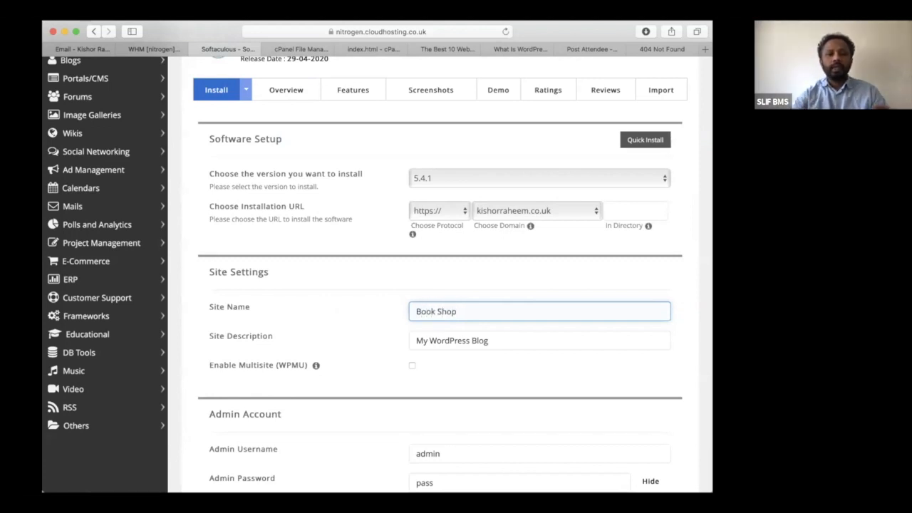
{"action": "left_click", "coordinate": [413, 311]}
{"action": "type", "text": "Your"}
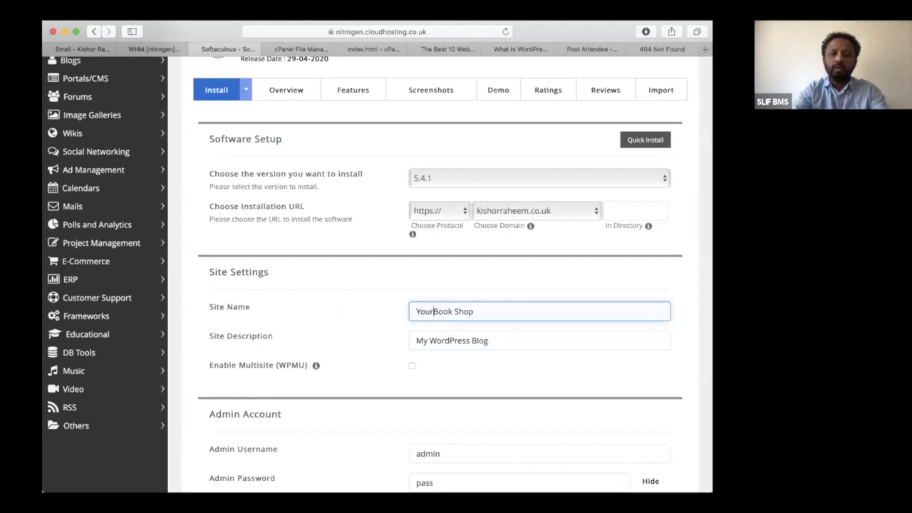
- Set the Site Description to 'We sell books'
{"action": "left_click_drag", "start_coordinate": [496, 342], "coordinate": [345, 342]}
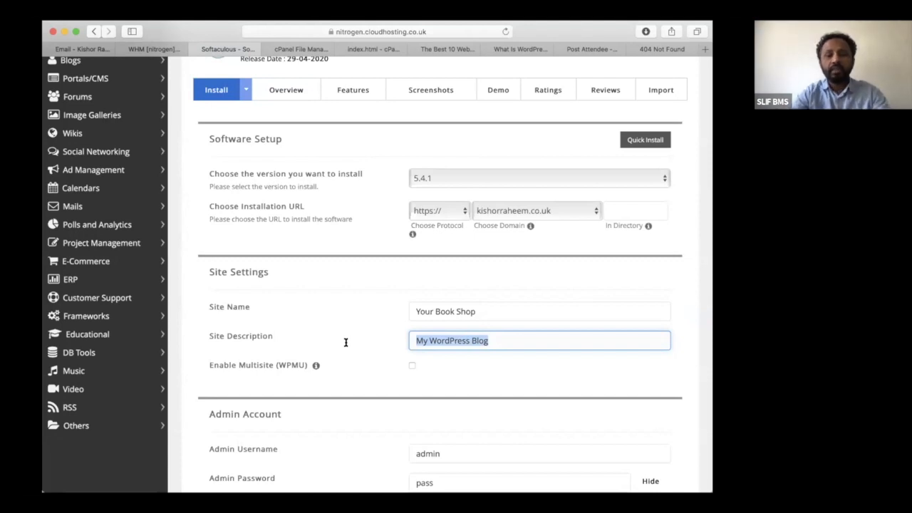
{"action": "type", "text": "we"}
{"action": "key", "text": "BackSpace"}
{"action": "type", "text": "WE"}
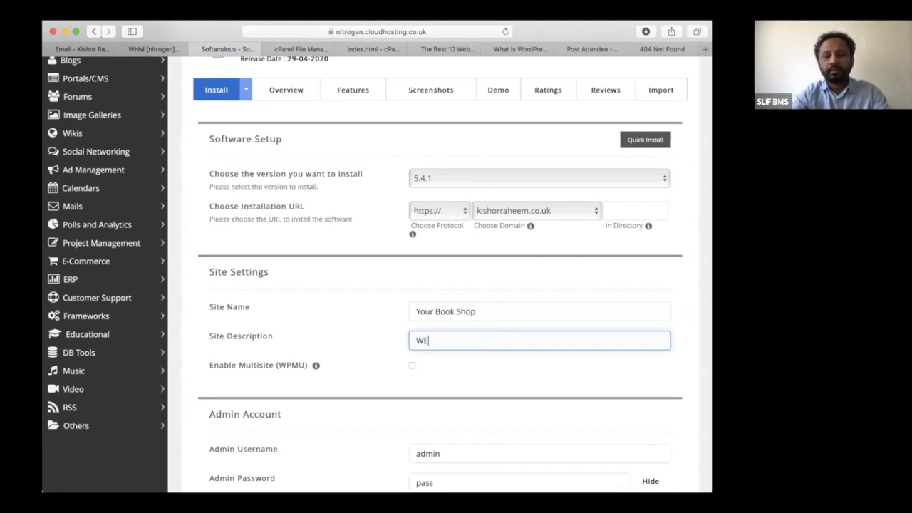
{"action": "key", "text": "BackSpace"}
{"action": "key", "text": "BackSpace"}
{"action": "type", "text": "e sell books"}
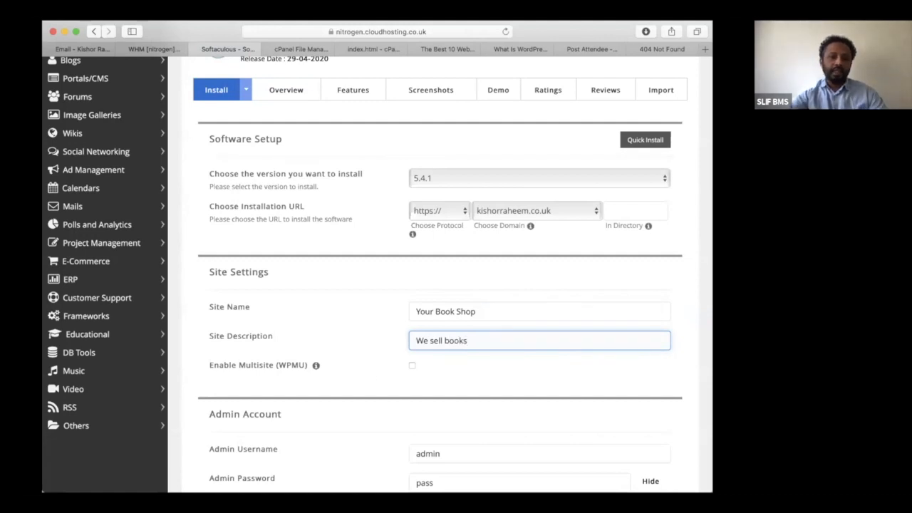
{"action": "scroll", "coordinate": [386, 377], "scroll_direction": "down", "scroll_amount": 5}
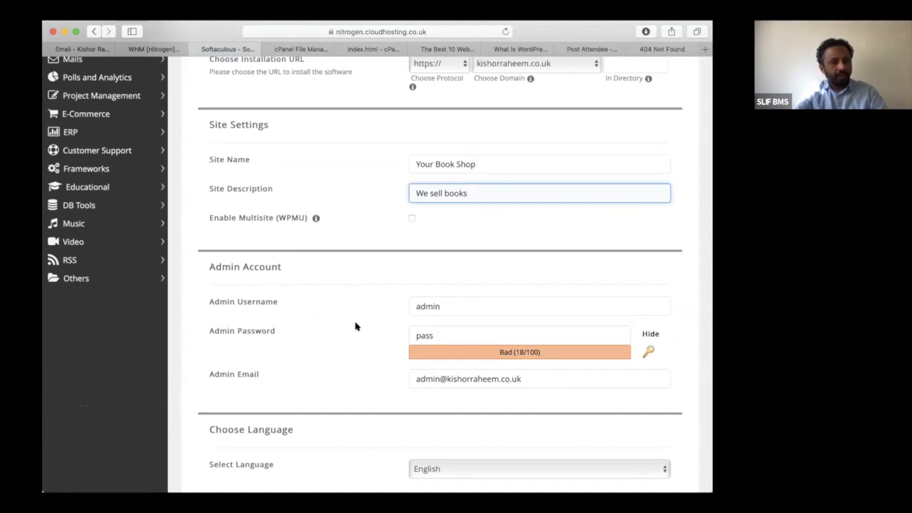
- Change the WordPress admin username to 'shop-admin'
{"action": "left_click", "coordinate": [438, 306]}
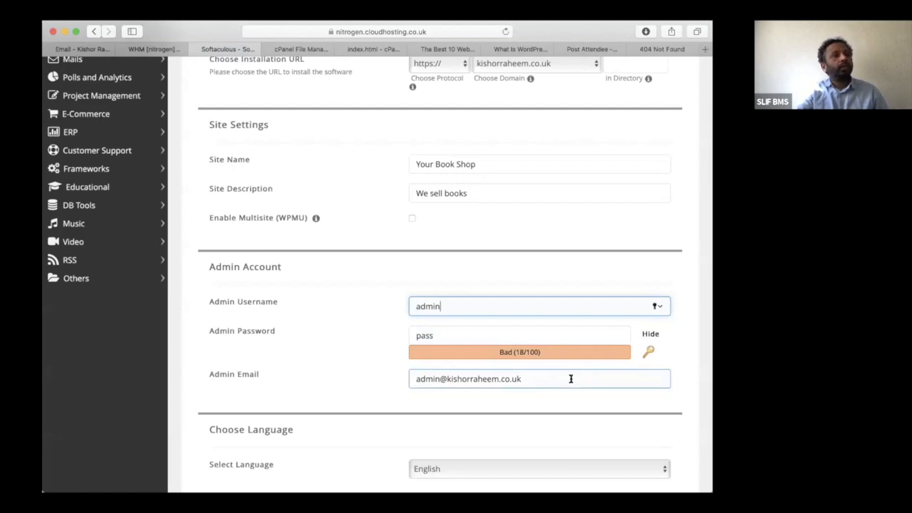
{"action": "left_click", "coordinate": [443, 376]}
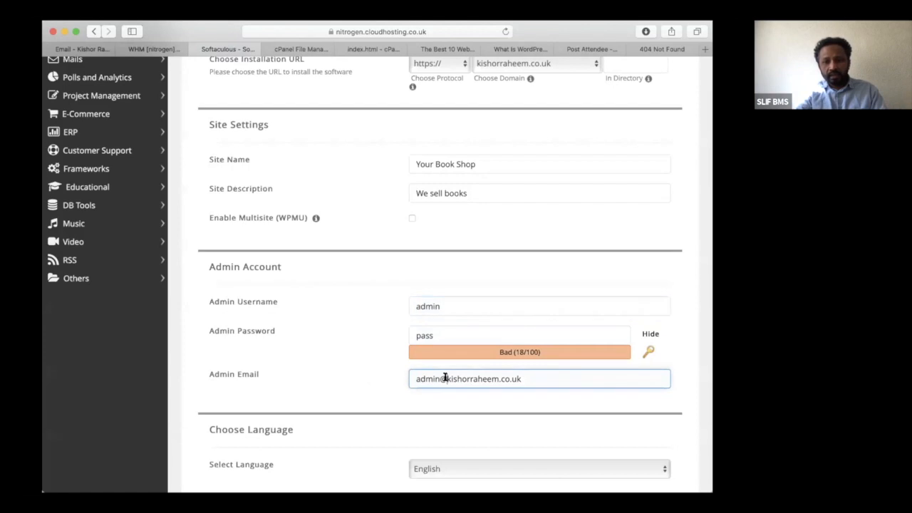
{"action": "left_click_drag", "start_coordinate": [534, 376], "coordinate": [375, 377]}
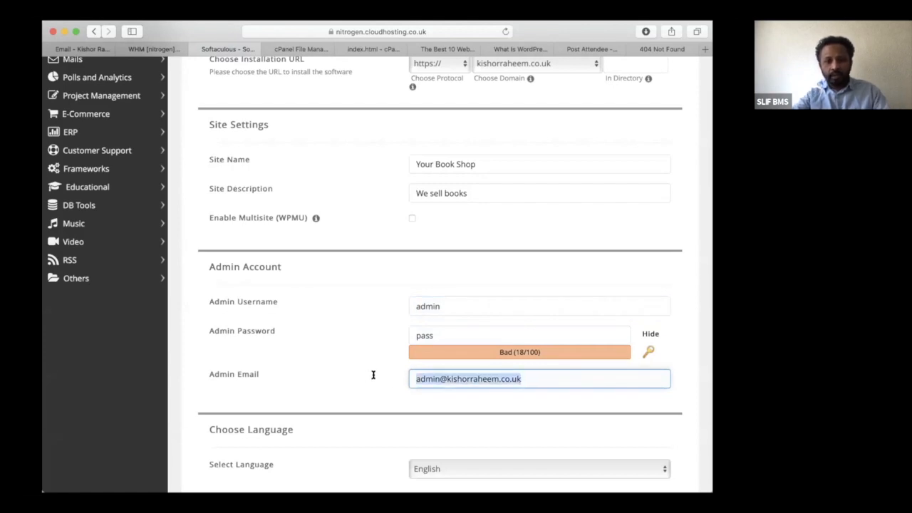
{"action": "left_click", "coordinate": [501, 307]}
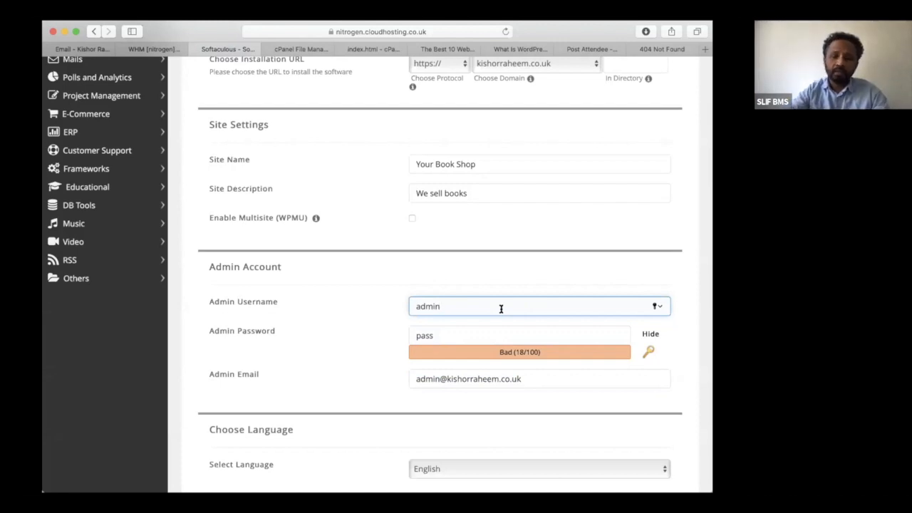
{"action": "type", "text": "-"}
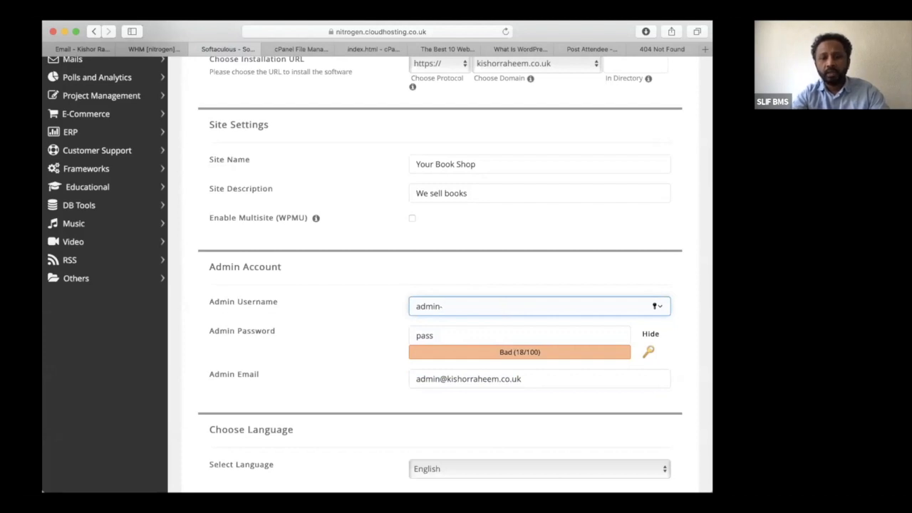
{"action": "type", "text": "shop"}
{"action": "key", "text": "BackSpace"}
{"action": "key", "text": "BackSpace"}
{"action": "key", "text": "BackSpace"}
{"action": "key", "text": "BackSpace"}
{"action": "key", "text": "BackSpace"}
{"action": "key", "text": "BackSpace"}
{"action": "key", "text": "BackSpace"}
{"action": "key", "text": "BackSpace"}
{"action": "key", "text": "BackSpace"}
{"action": "key", "text": "BackSpace"}
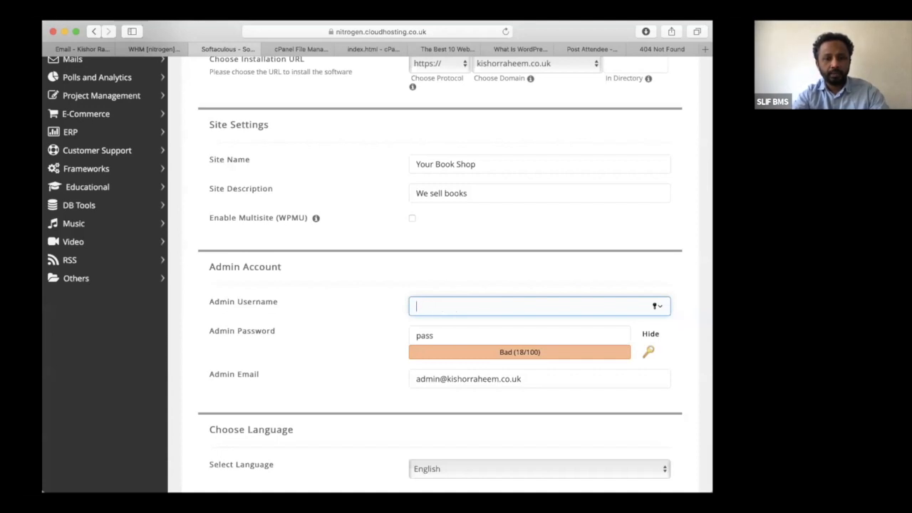
{"action": "type", "text": "shop-admin"}
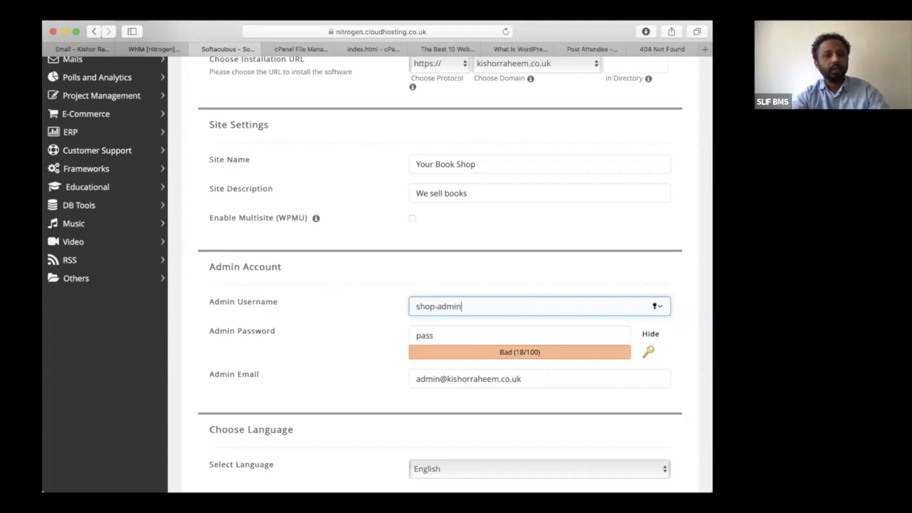
- Enter a new admin password and open a new blank browser tab
{"action": "key", "text": "Tab"}
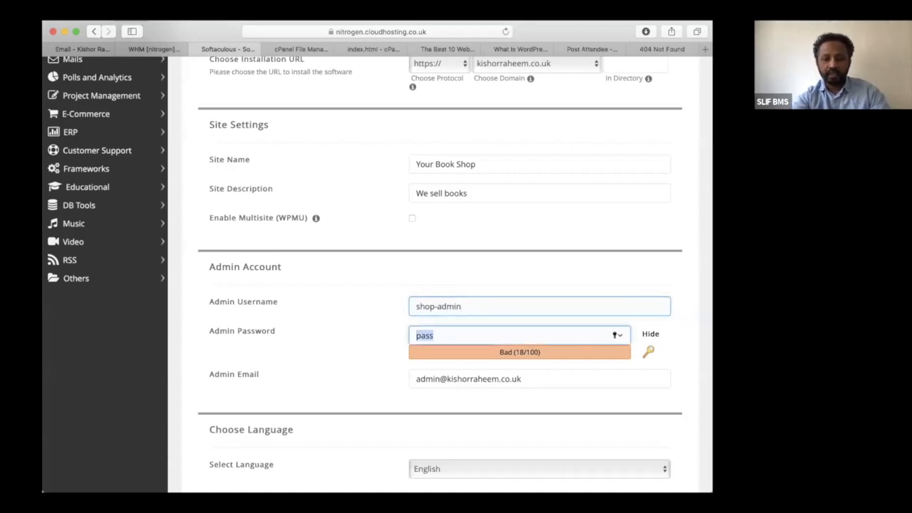
{"action": "type", "text": "passwor"}
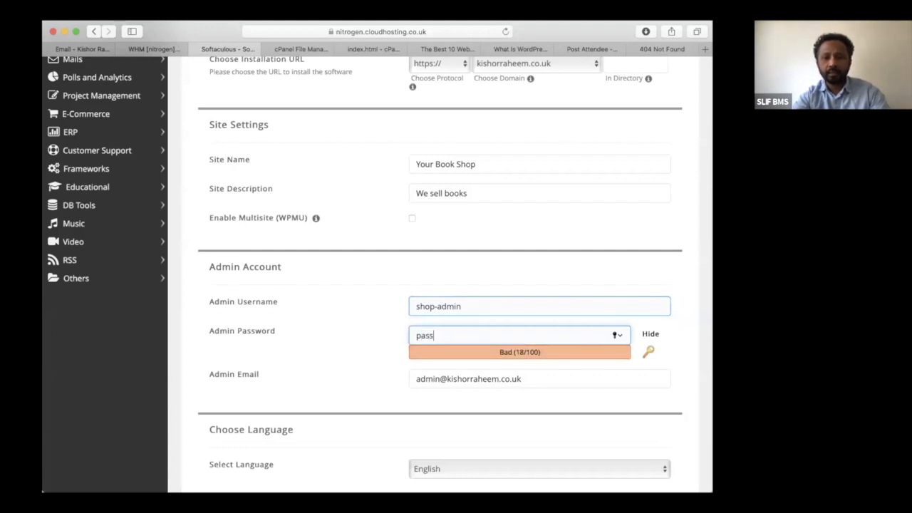
{"action": "type", "text": "d"}
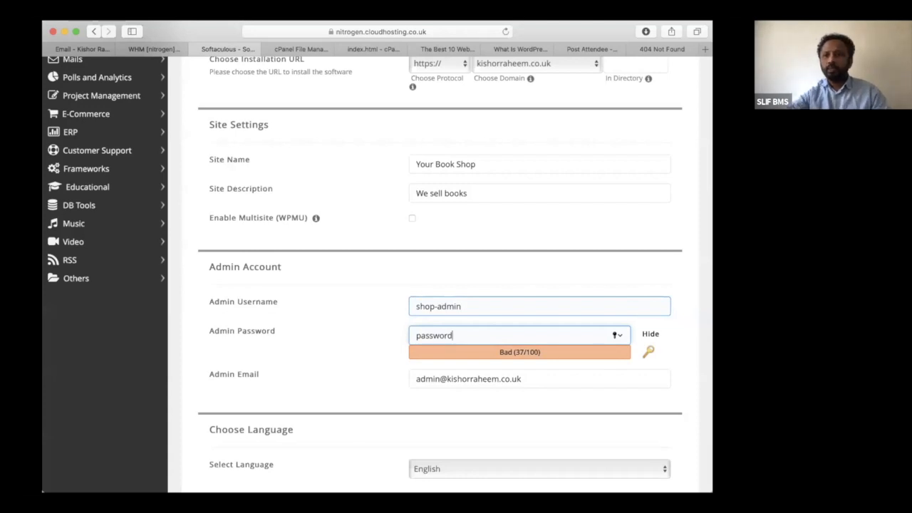
{"action": "left_click", "coordinate": [703, 50]}
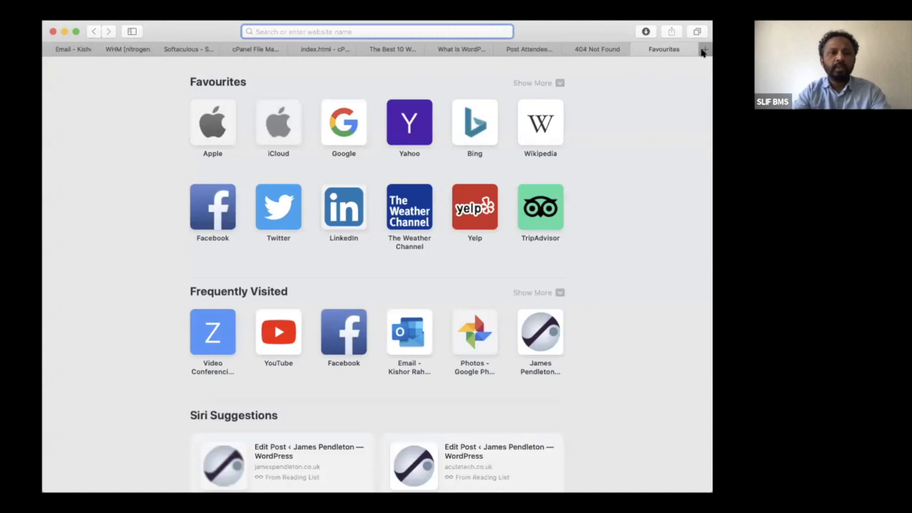
- Search for 'kaspersky password manager' and open the Kaspersky Password Manager page
{"action": "type", "text": "kaspersky"}
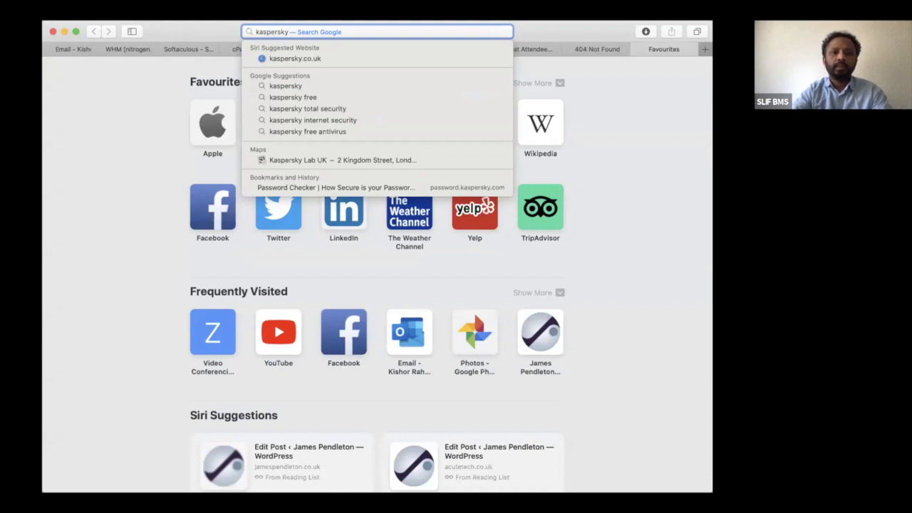
{"action": "type", "text": " passw"}
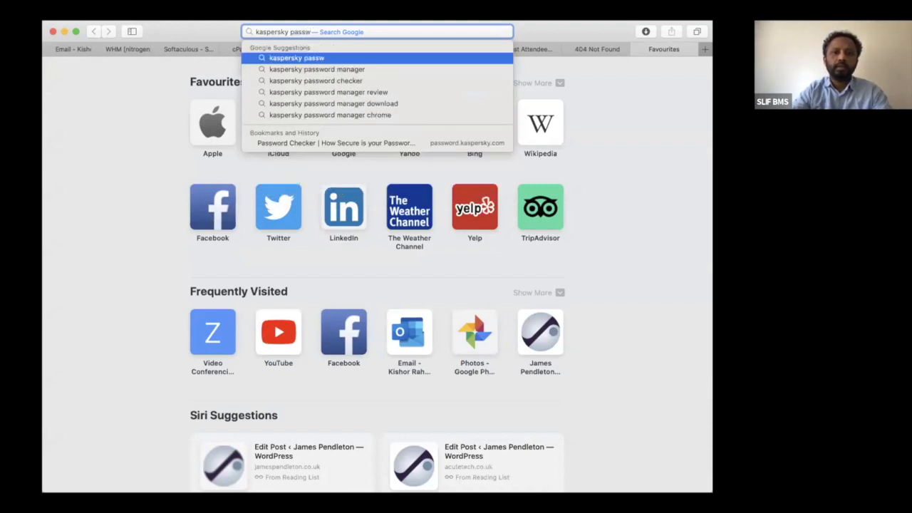
{"action": "key", "text": "Down"}
{"action": "key", "text": "Return"}
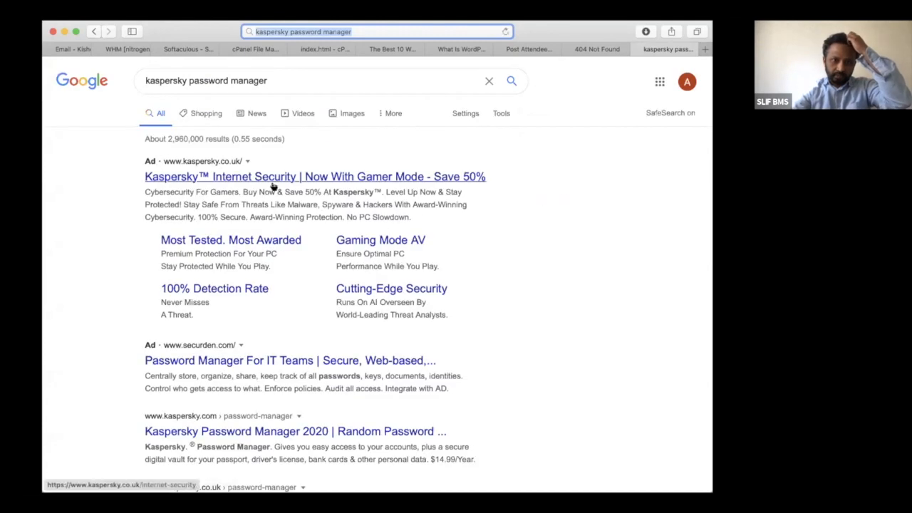
{"action": "scroll", "coordinate": [269, 277], "scroll_direction": "down", "scroll_amount": 3}
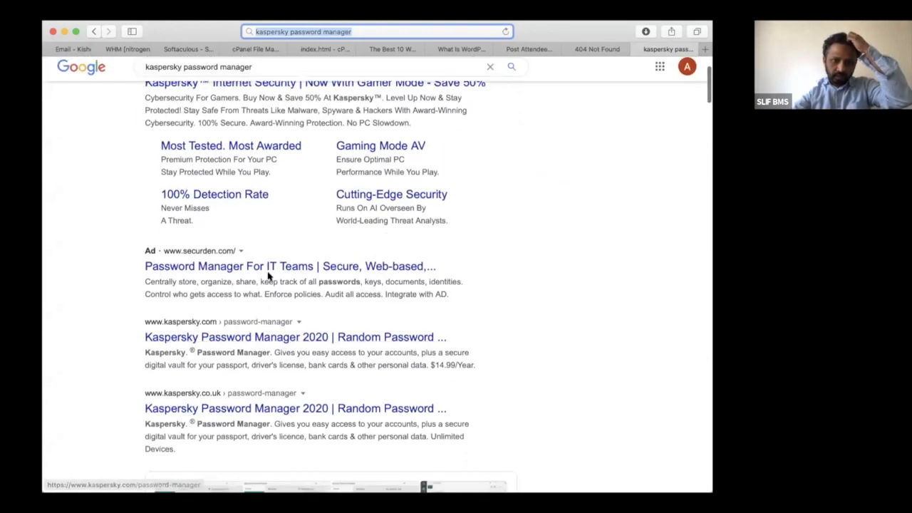
{"action": "left_click", "coordinate": [263, 341]}
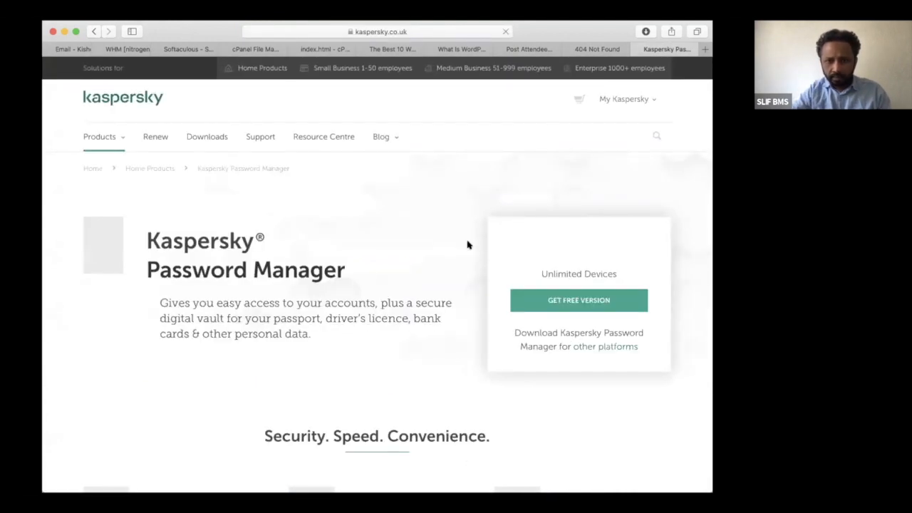
{"action": "scroll", "coordinate": [463, 247], "scroll_direction": "down", "scroll_amount": 2}
{"action": "scroll", "coordinate": [463, 247], "scroll_direction": "up", "scroll_amount": 2}
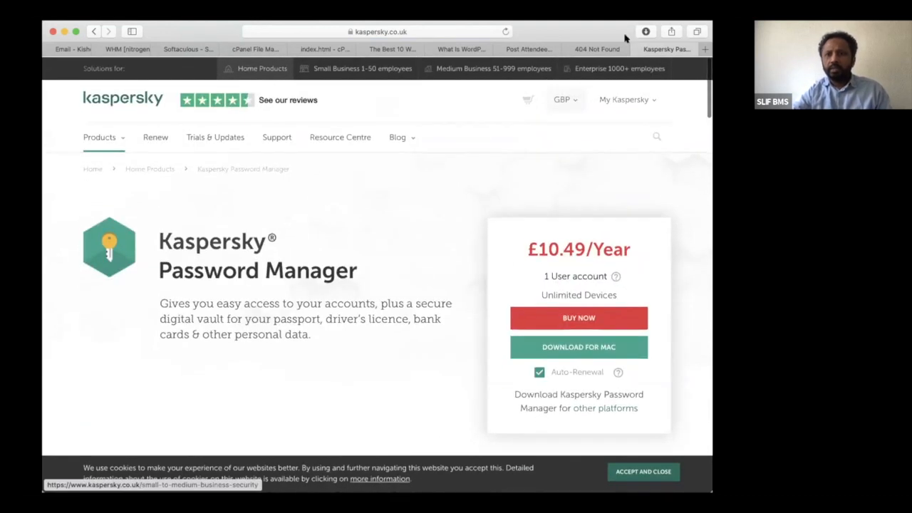
- Close the Kaspersky and index.html editor tabs and return to the WordPress install form
{"action": "left_click", "coordinate": [637, 49]}
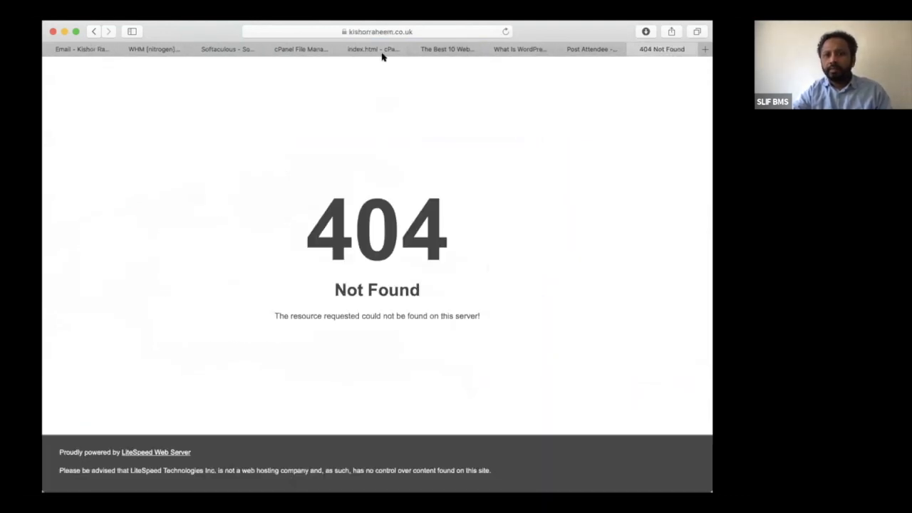
{"action": "left_click", "coordinate": [287, 50]}
{"action": "left_click", "coordinate": [368, 47]}
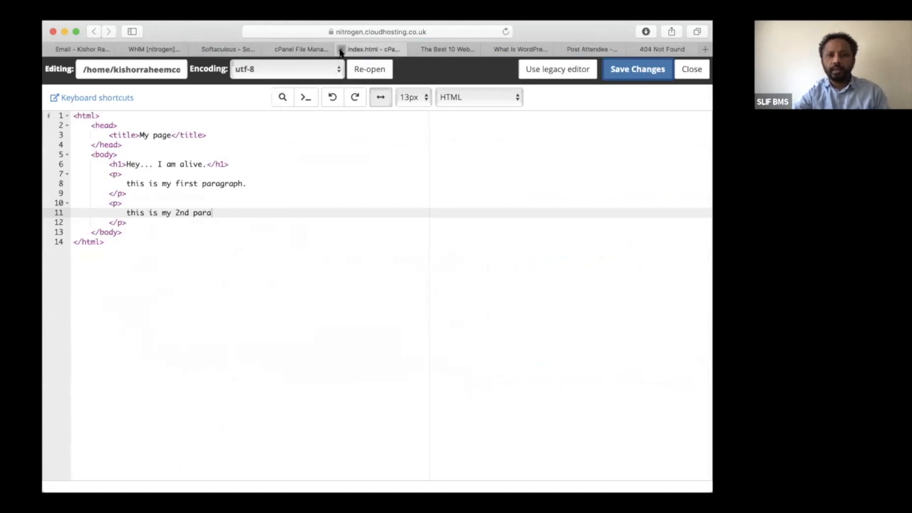
{"action": "left_click", "coordinate": [341, 49]}
{"action": "left_click", "coordinate": [249, 50]}
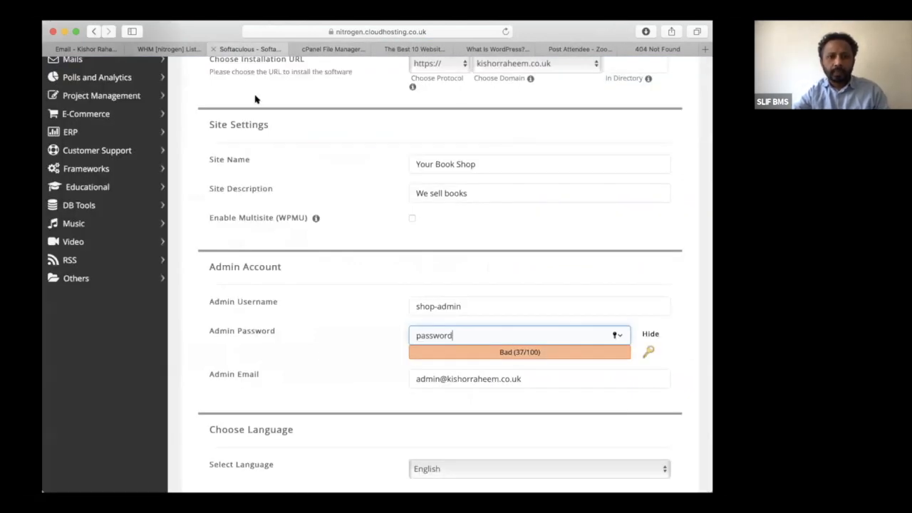
- Replace the weak admin password with a strong password rated 98/100
{"action": "left_click_drag", "start_coordinate": [497, 332], "coordinate": [342, 332]}
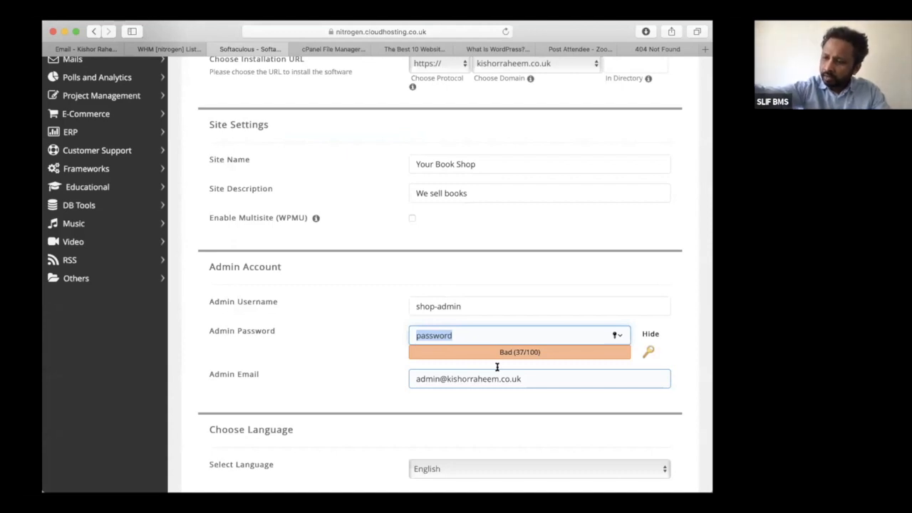
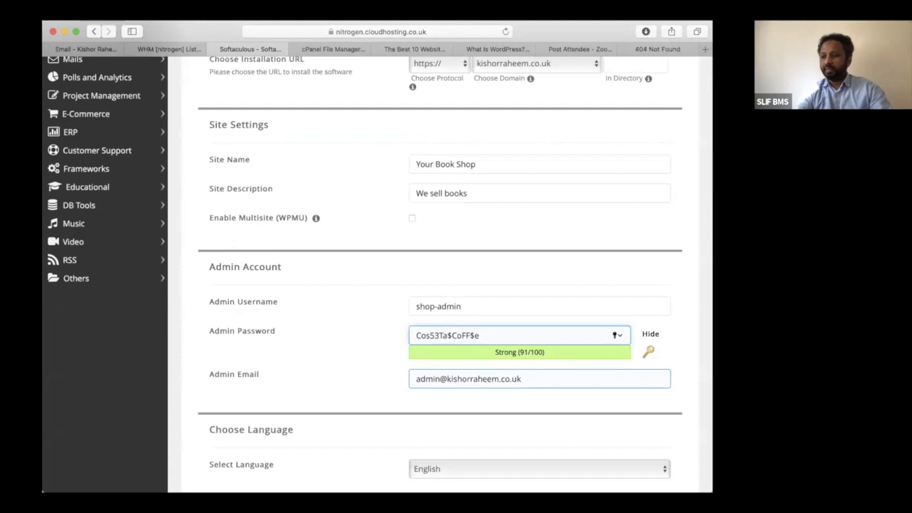
{"action": "left_click_drag", "start_coordinate": [488, 334], "coordinate": [392, 332]}
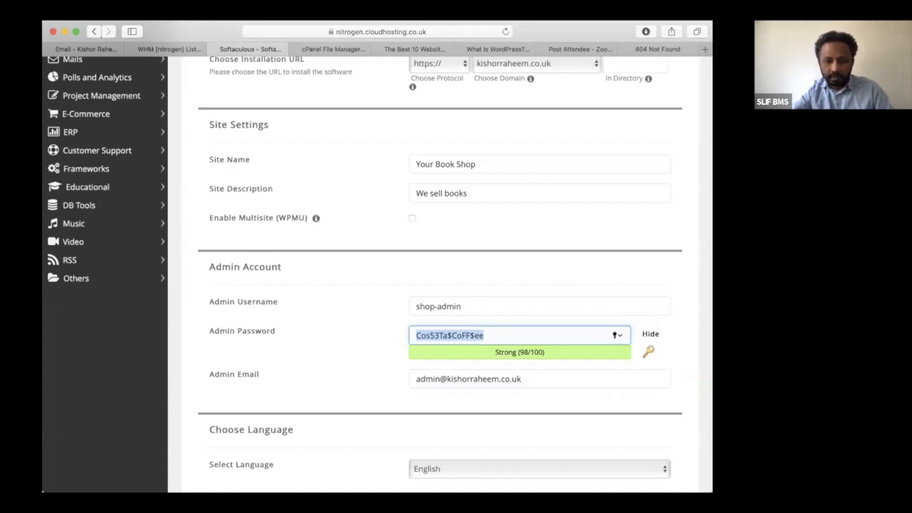
{"action": "key", "text": "super+Tab"}
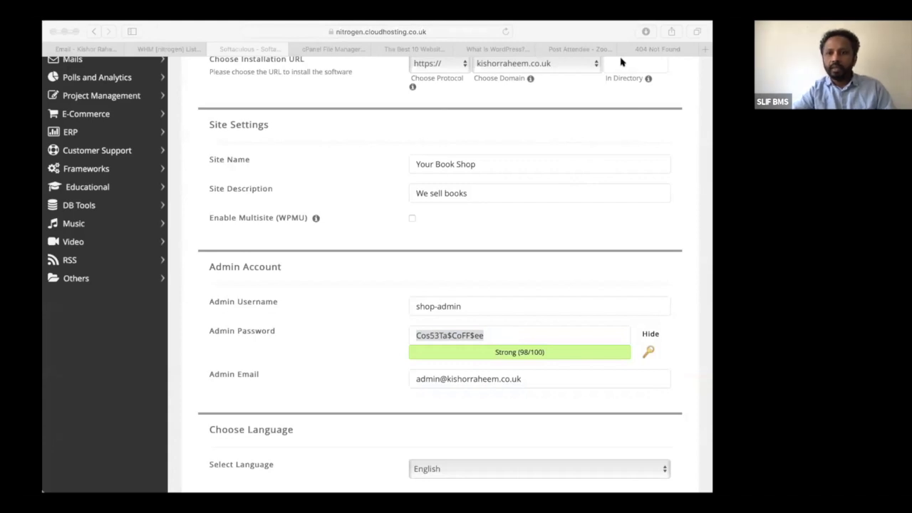
{"action": "left_click", "coordinate": [570, 29]}
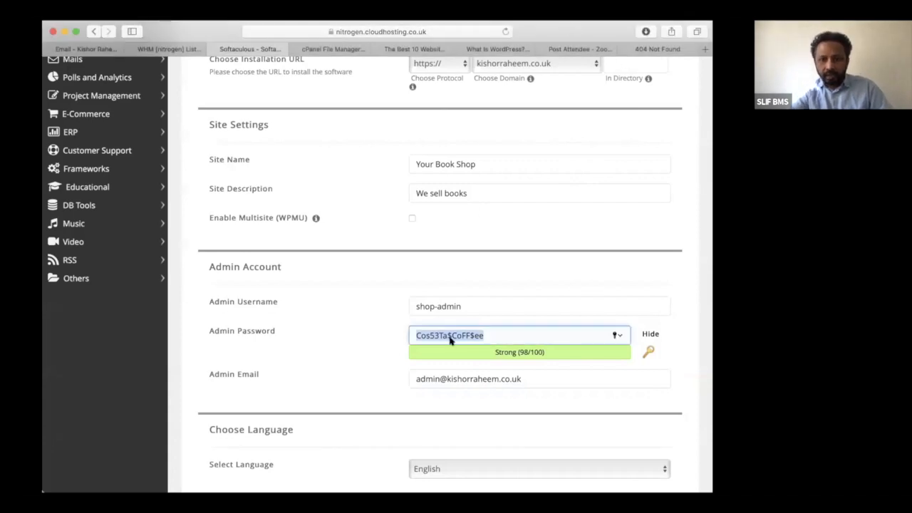
{"action": "scroll", "coordinate": [455, 333], "scroll_direction": "down", "scroll_amount": 2}
- Overwrite the Admin Email field with the new contact e-mail address
{"action": "left_click_drag", "start_coordinate": [533, 311], "coordinate": [403, 311]}
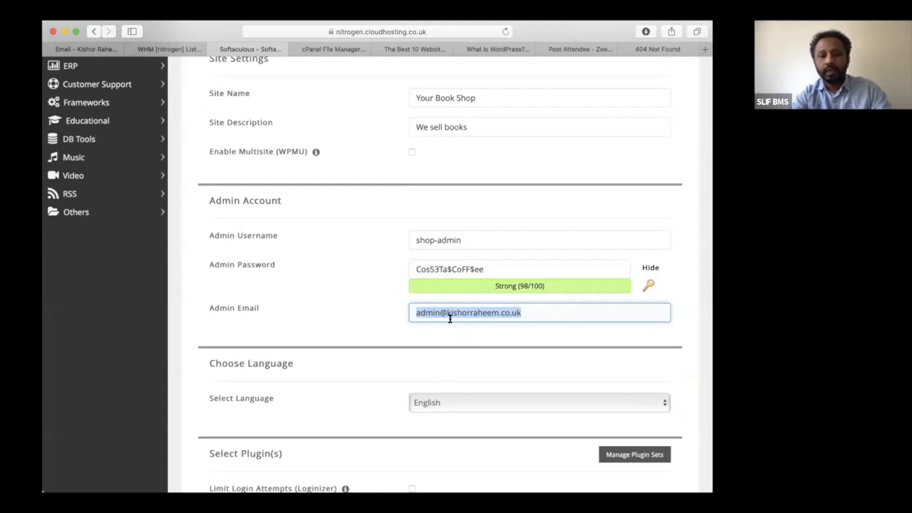
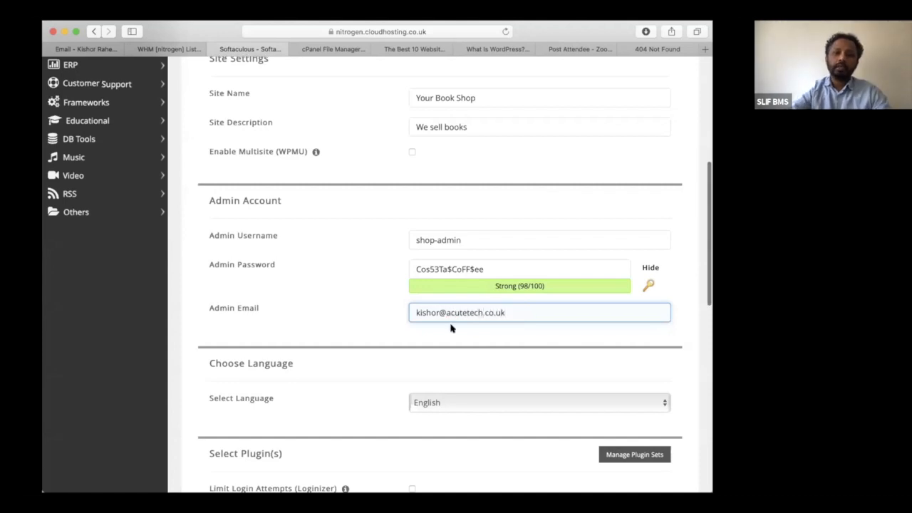
{"action": "scroll", "coordinate": [451, 327], "scroll_direction": "down", "scroll_amount": 5}
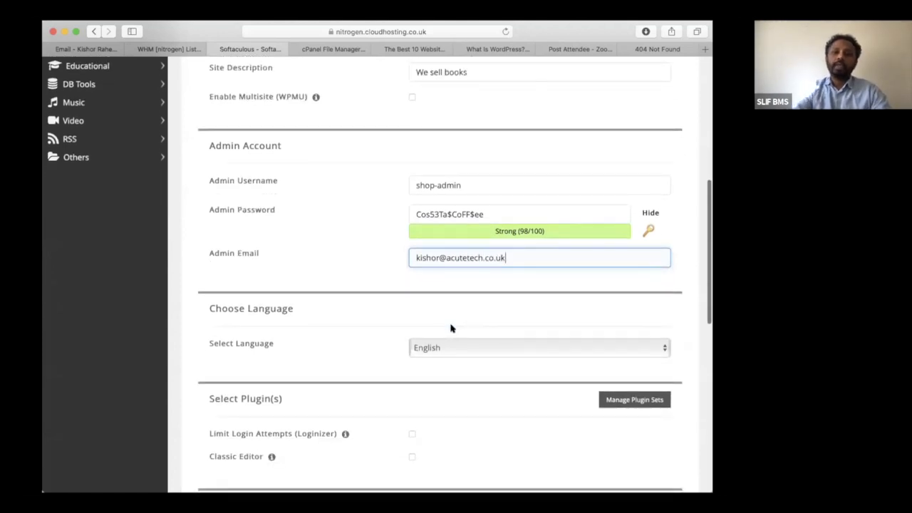
{"action": "scroll", "coordinate": [451, 327], "scroll_direction": "down", "scroll_amount": 2}
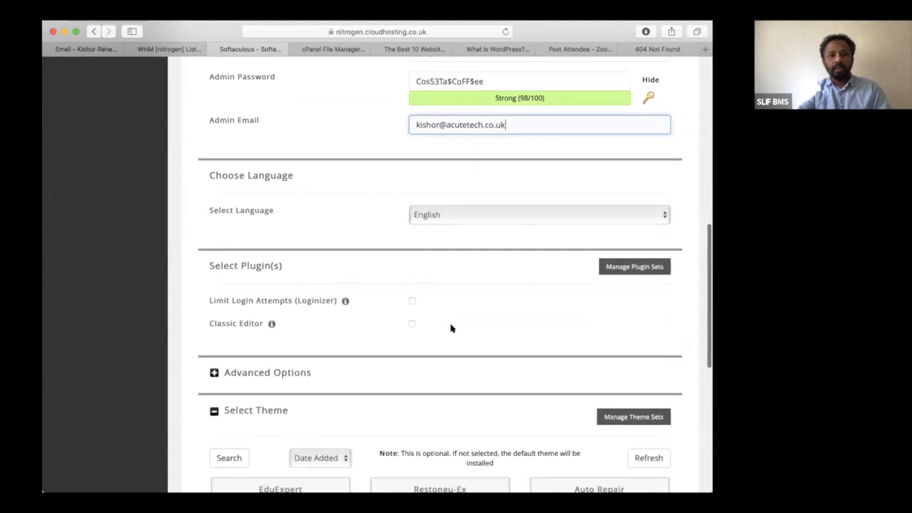
{"action": "scroll", "coordinate": [450, 327], "scroll_direction": "down", "scroll_amount": 3}
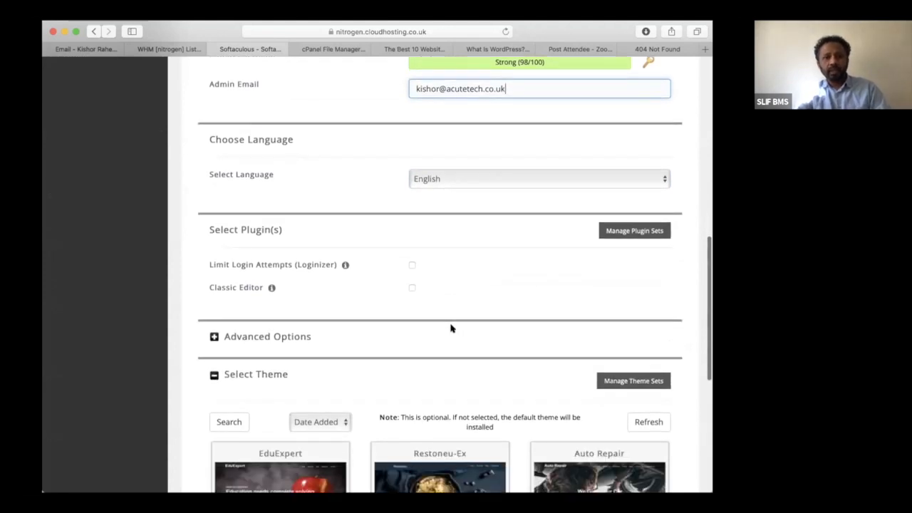
{"action": "scroll", "coordinate": [413, 285], "scroll_direction": "down", "scroll_amount": 3}
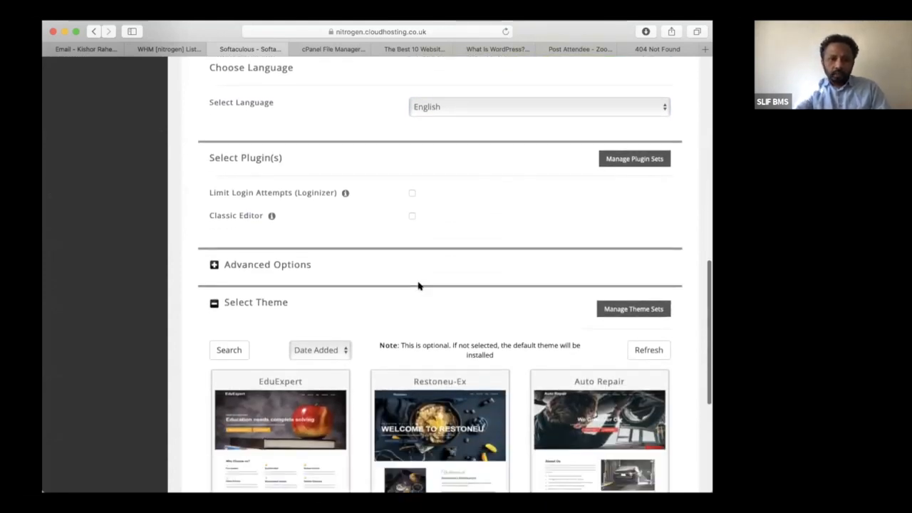
- In Advanced Options, change the database name suffix from 173 to db, then collapse them
{"action": "left_click", "coordinate": [212, 243]}
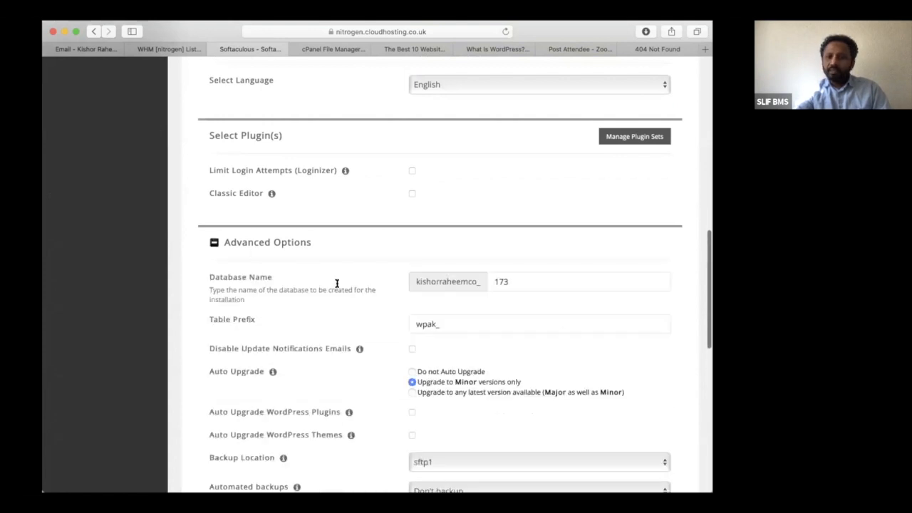
{"action": "left_click", "coordinate": [513, 282]}
{"action": "left_click", "coordinate": [431, 295]}
{"action": "scroll", "coordinate": [357, 296], "scroll_direction": "down", "scroll_amount": 1}
{"action": "left_click", "coordinate": [512, 281]}
{"action": "double_click", "coordinate": [512, 281]}
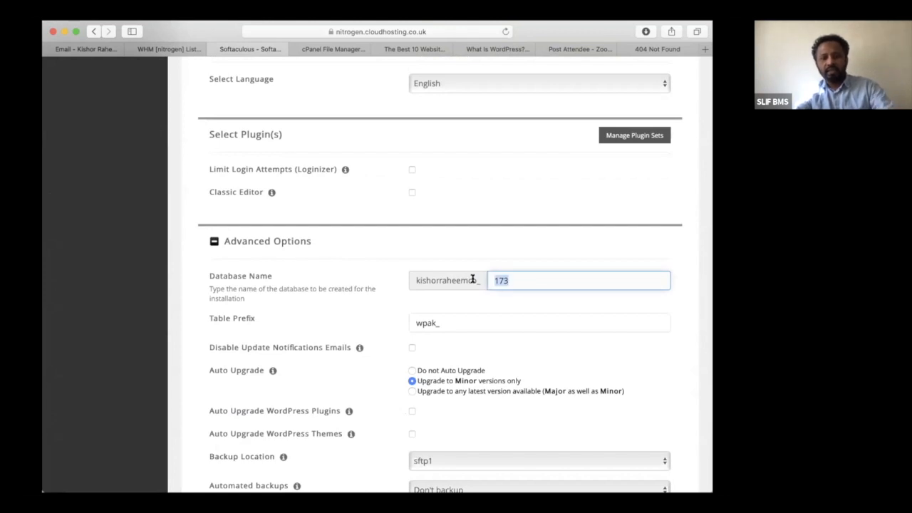
{"action": "type", "text": "db"}
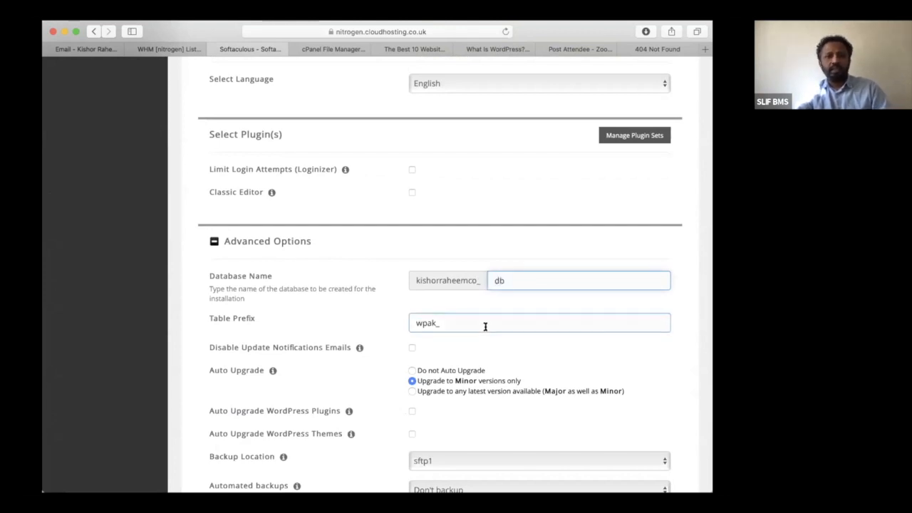
{"action": "scroll", "coordinate": [483, 330], "scroll_direction": "down", "scroll_amount": 1}
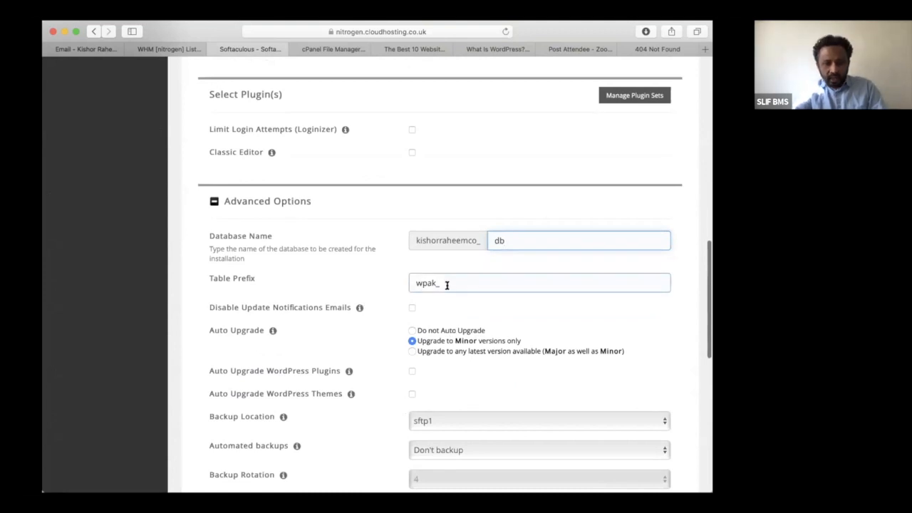
{"action": "scroll", "coordinate": [444, 285], "scroll_direction": "down", "scroll_amount": 3}
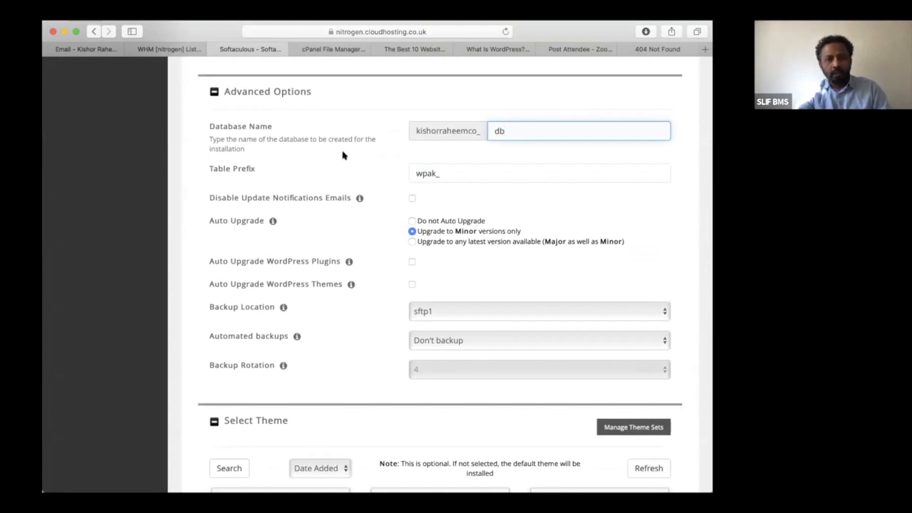
{"action": "left_click", "coordinate": [213, 95]}
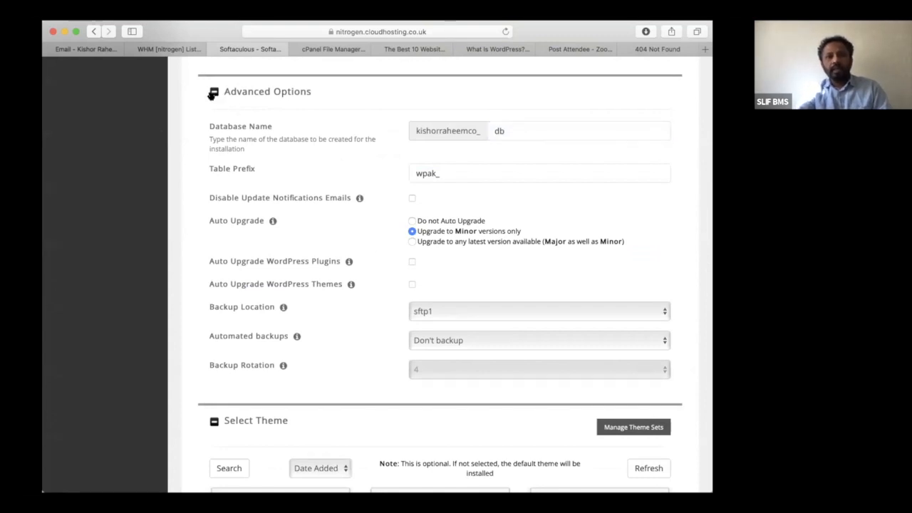
{"action": "scroll", "coordinate": [268, 176], "scroll_direction": "down", "scroll_amount": 5}
- Page through the theme list and choose the Construct-Ex theme
{"action": "scroll", "coordinate": [285, 171], "scroll_direction": "up", "scroll_amount": 1}
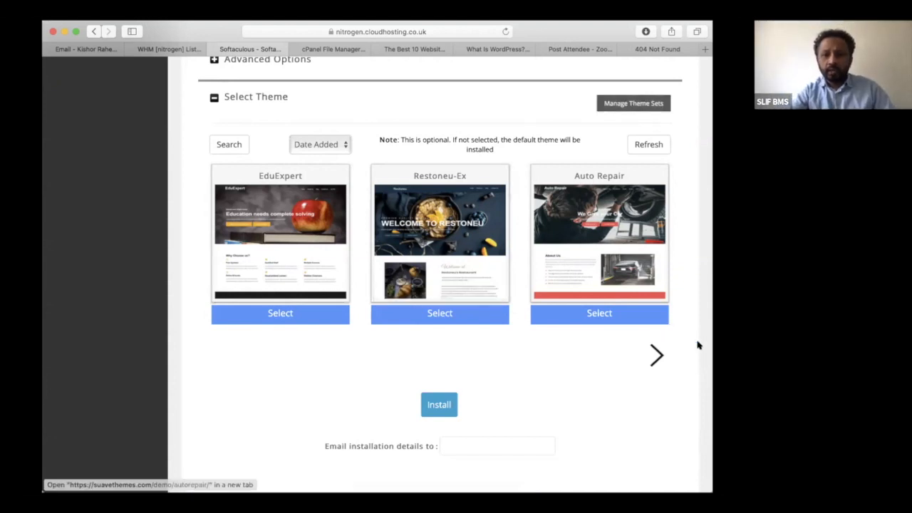
{"action": "left_click", "coordinate": [654, 354]}
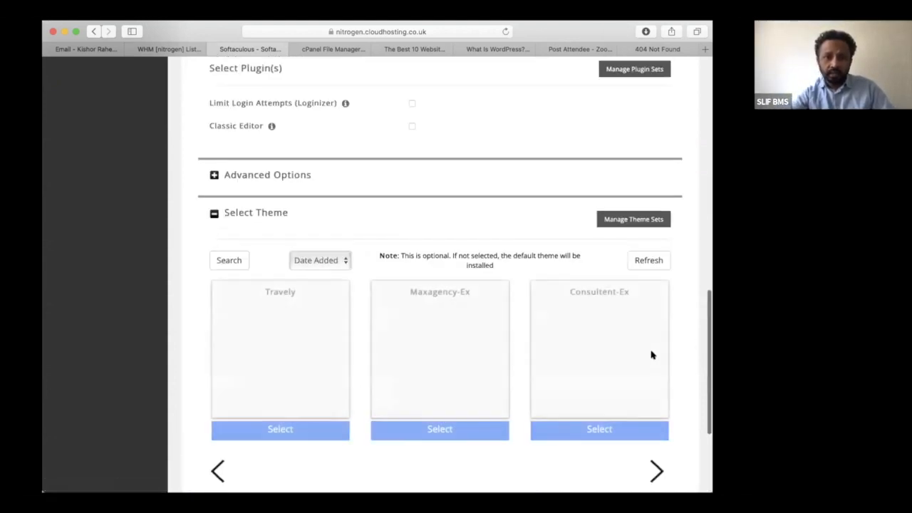
{"action": "scroll", "coordinate": [653, 355], "scroll_direction": "down", "scroll_amount": 2}
{"action": "left_click", "coordinate": [657, 409]}
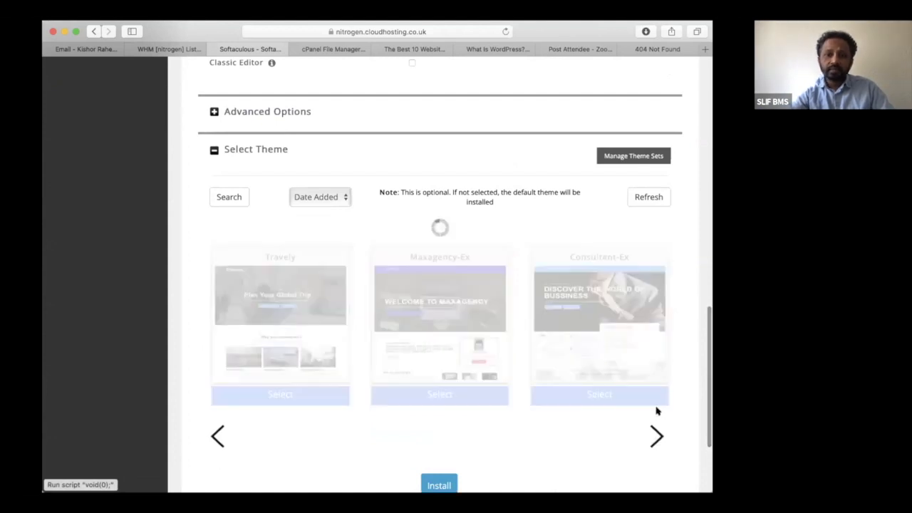
{"action": "scroll", "coordinate": [656, 410], "scroll_direction": "down", "scroll_amount": 3}
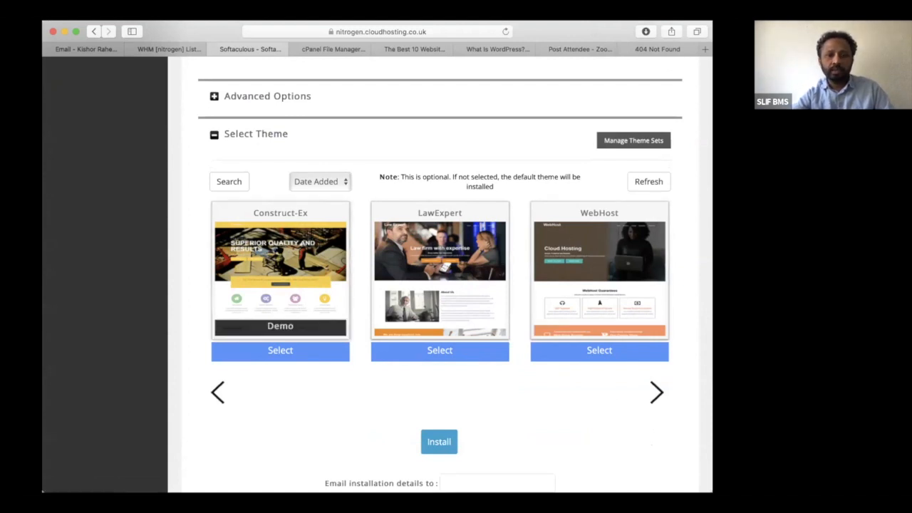
{"action": "left_click", "coordinate": [272, 242]}
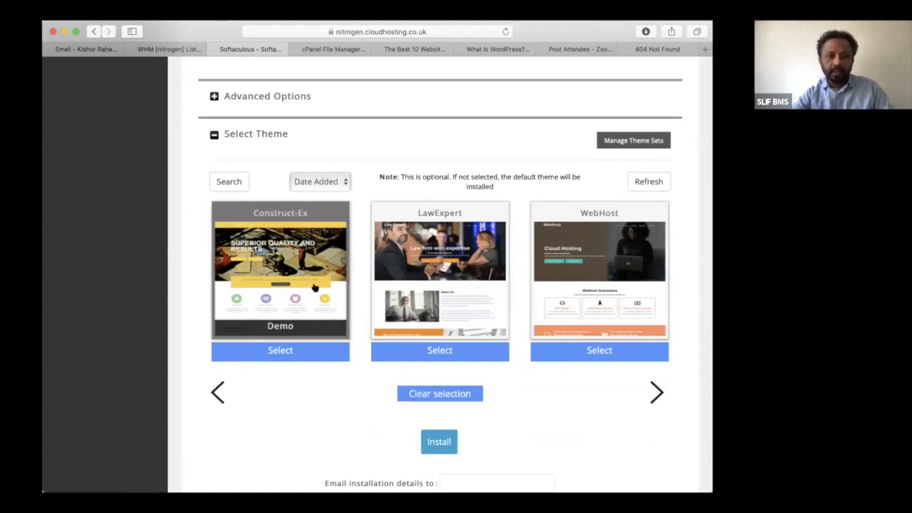
{"action": "scroll", "coordinate": [315, 286], "scroll_direction": "down", "scroll_amount": 2}
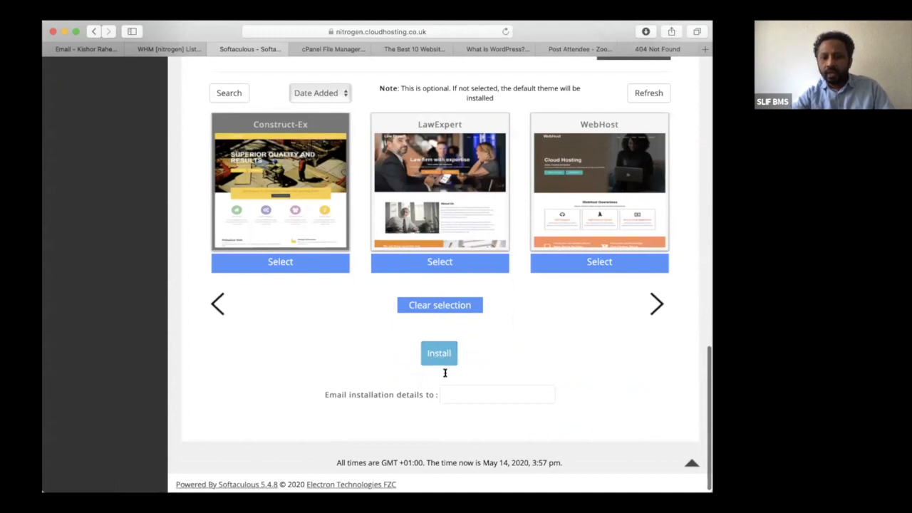
- Enter the admin e-mail address in the 'Email installation details to' field
{"action": "left_click", "coordinate": [446, 388]}
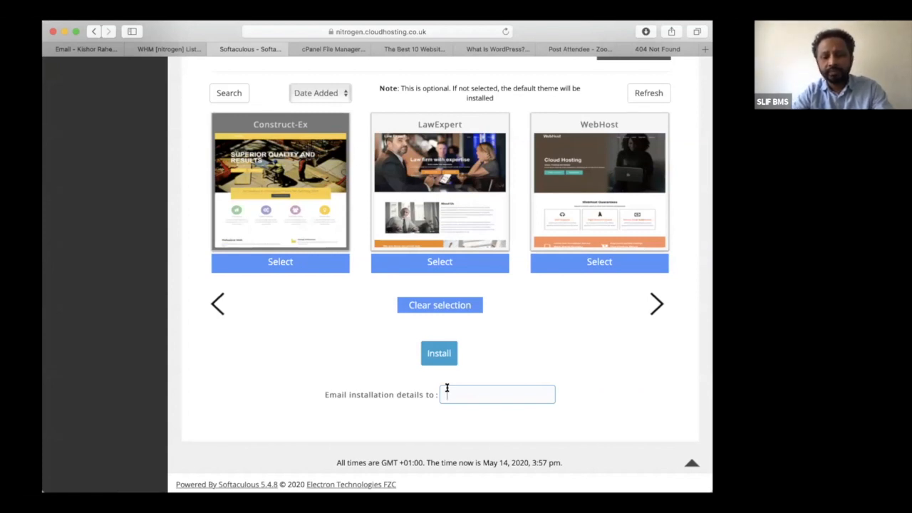
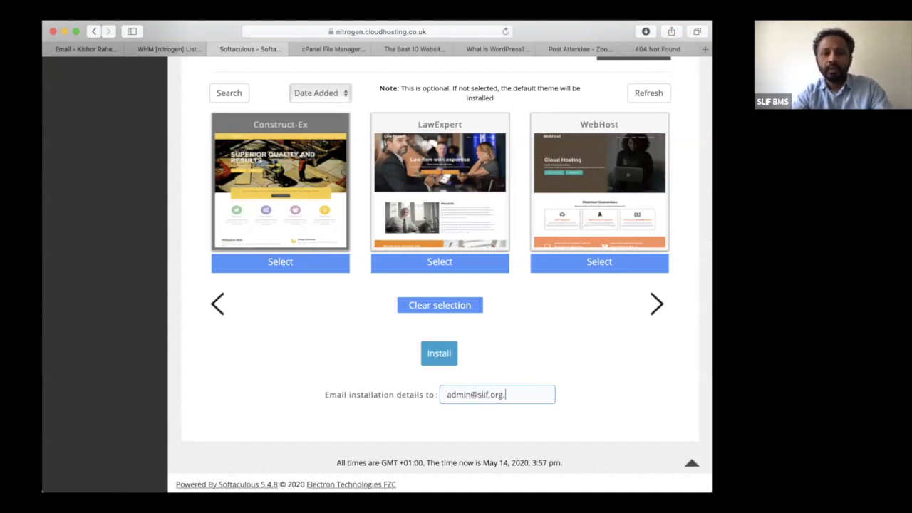
{"action": "scroll", "coordinate": [523, 401], "scroll_direction": "down", "scroll_amount": 1}
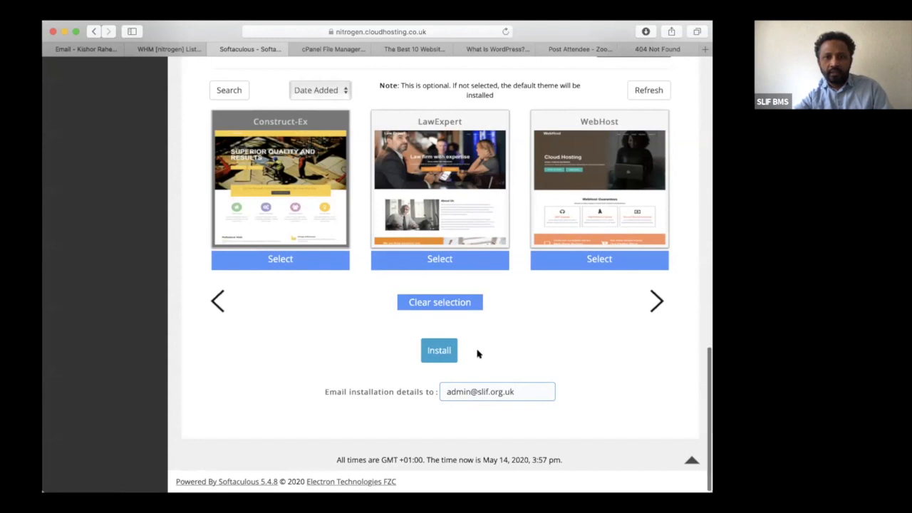
{"action": "scroll", "coordinate": [465, 362], "scroll_direction": "up", "scroll_amount": 1}
{"action": "mouse_move", "coordinate": [397, 187]}
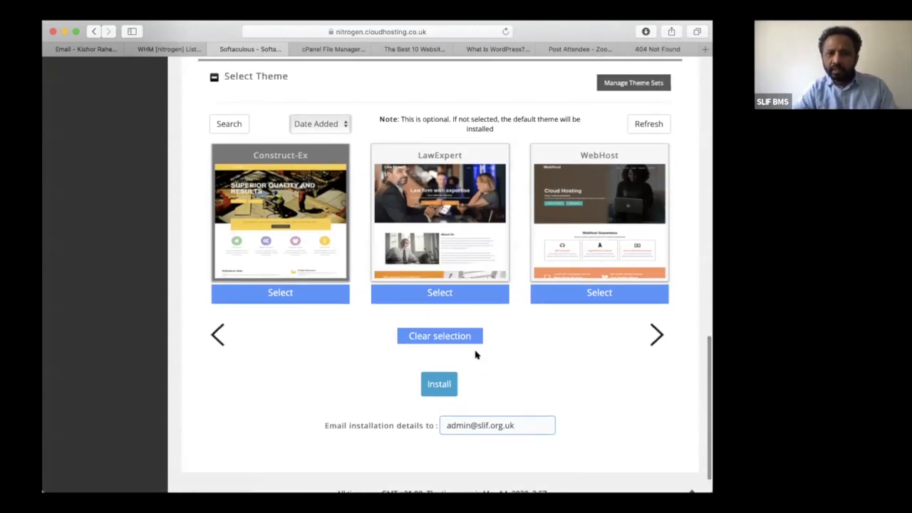
{"action": "scroll", "coordinate": [487, 383], "scroll_direction": "down", "scroll_amount": 1}
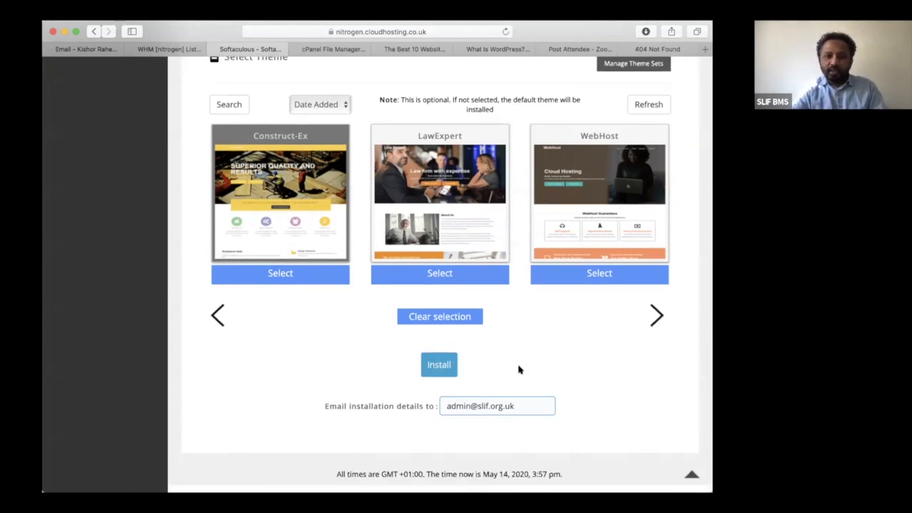
- Start the WordPress installation and wait for the success confirmation
{"action": "left_click", "coordinate": [434, 365]}
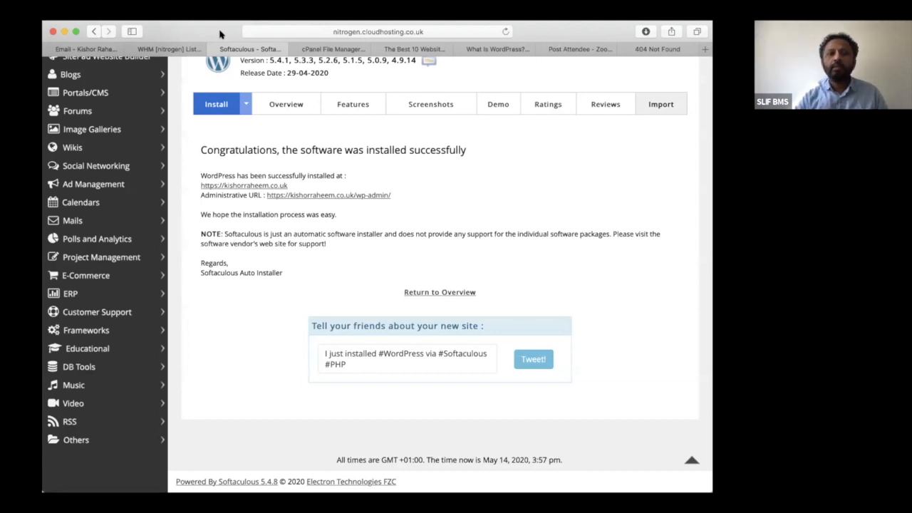
- Switch back to the site's tab, which still shows 404 Not Found
{"action": "left_click", "coordinate": [650, 49]}
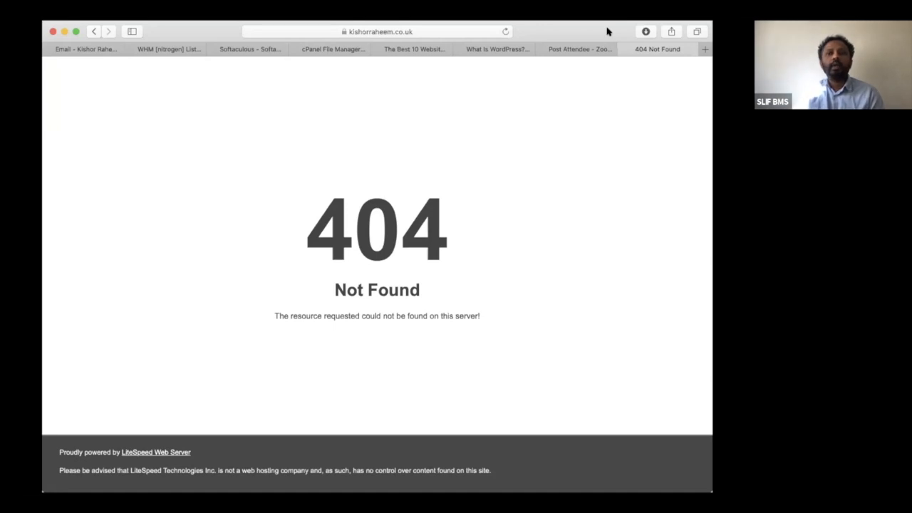
- Search Google for 'web hosting' in a new tab and look over the results
{"action": "left_click", "coordinate": [705, 49]}
{"action": "type", "text": "web "}
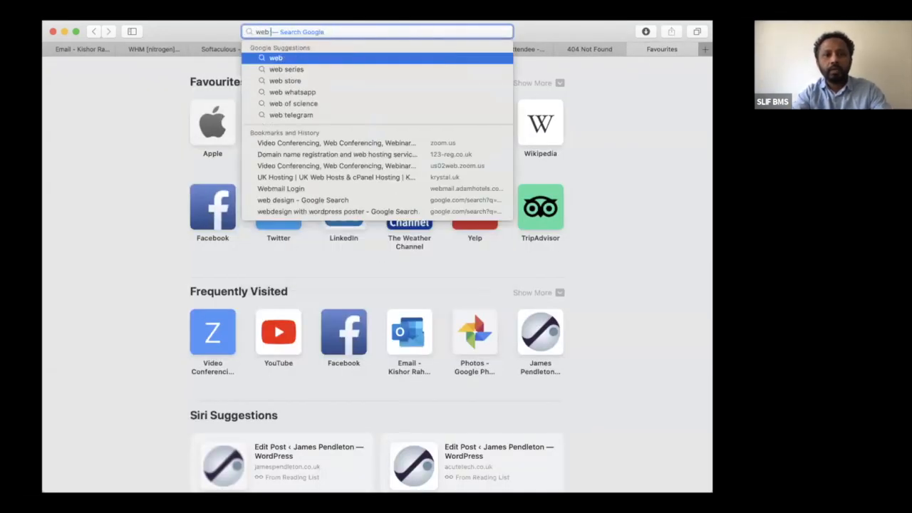
{"action": "type", "text": "hosting"}
{"action": "key", "text": "Return"}
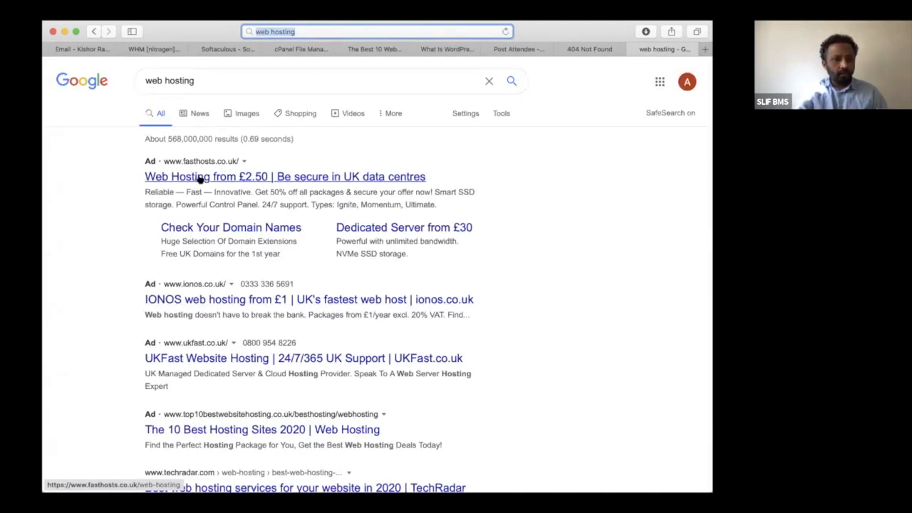
{"action": "scroll", "coordinate": [221, 179], "scroll_direction": "down", "scroll_amount": 1}
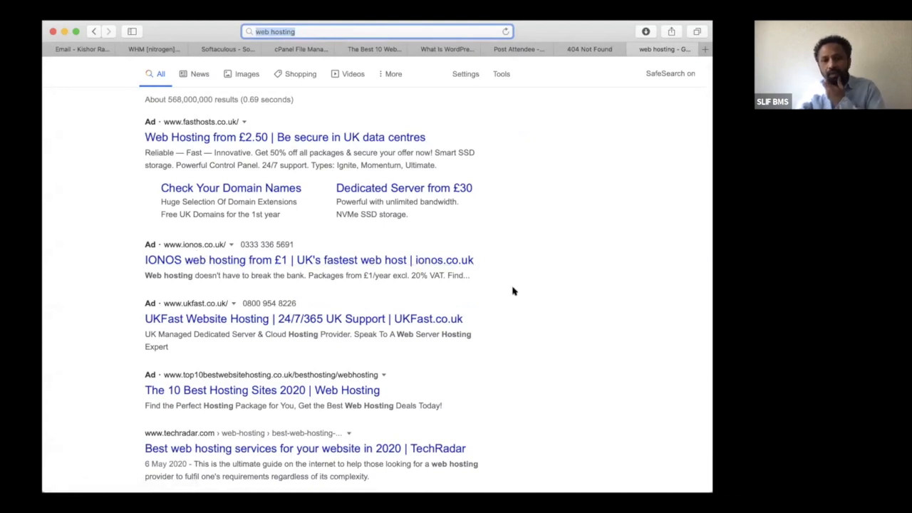
{"action": "scroll", "coordinate": [513, 291], "scroll_direction": "down", "scroll_amount": 2}
{"action": "scroll", "coordinate": [513, 291], "scroll_direction": "up", "scroll_amount": 3}
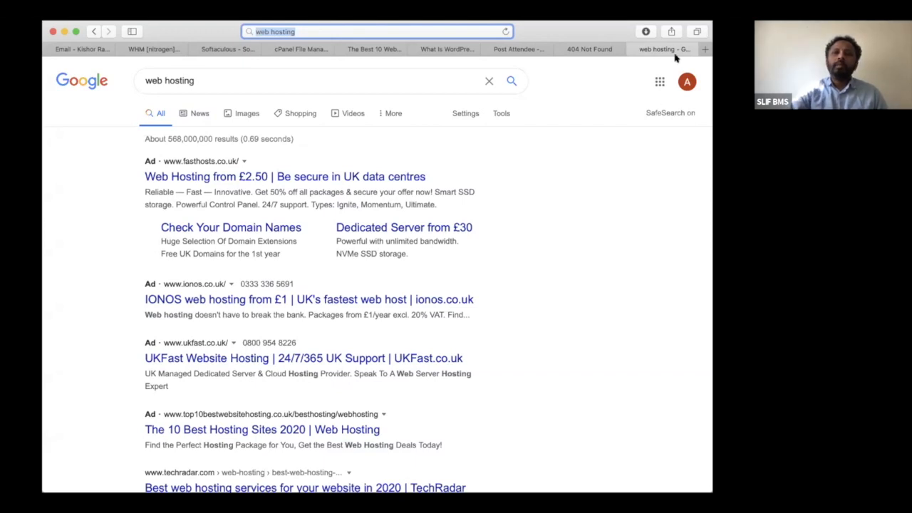
{"action": "left_click", "coordinate": [704, 49]}
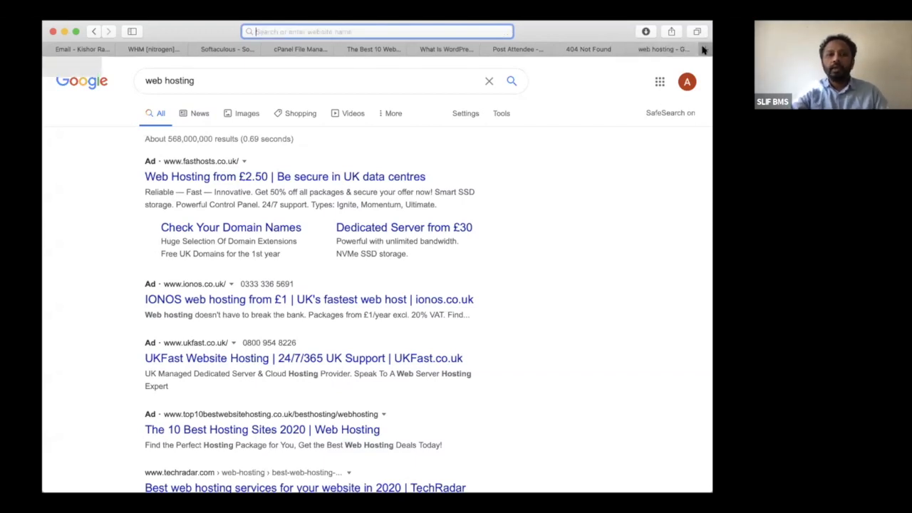
- Visit slif.org.uk, then load the BBC home page in the same tab
{"action": "type", "text": "slif.org.uk"}
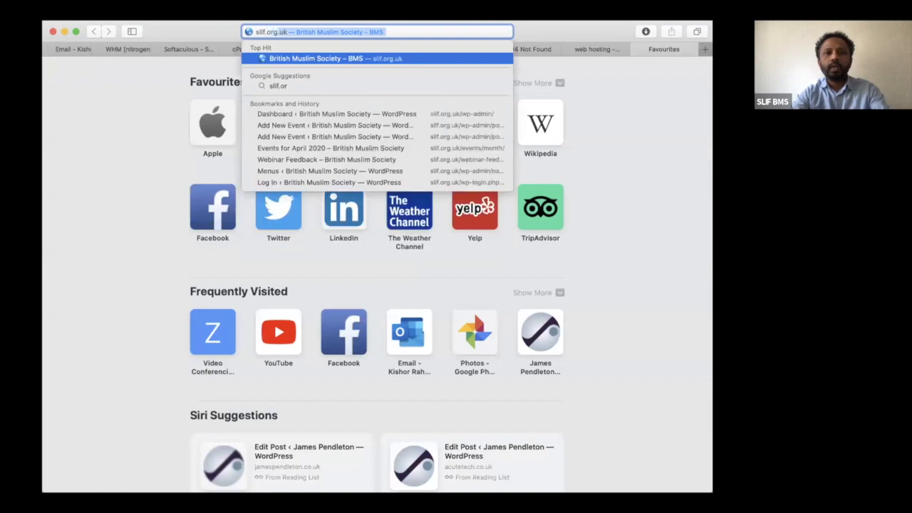
{"action": "key", "text": "Return"}
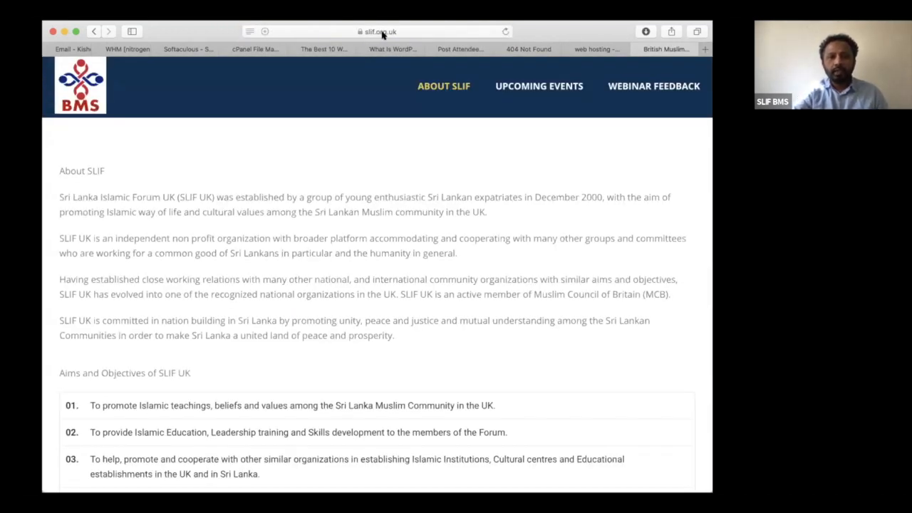
{"action": "left_click", "coordinate": [431, 34]}
{"action": "type", "text": "bbc.co"}
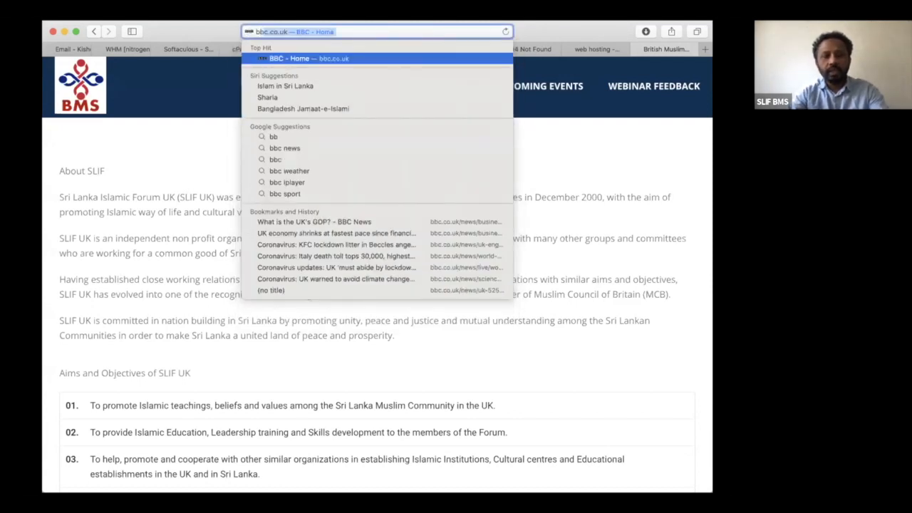
{"action": "key", "text": "Return"}
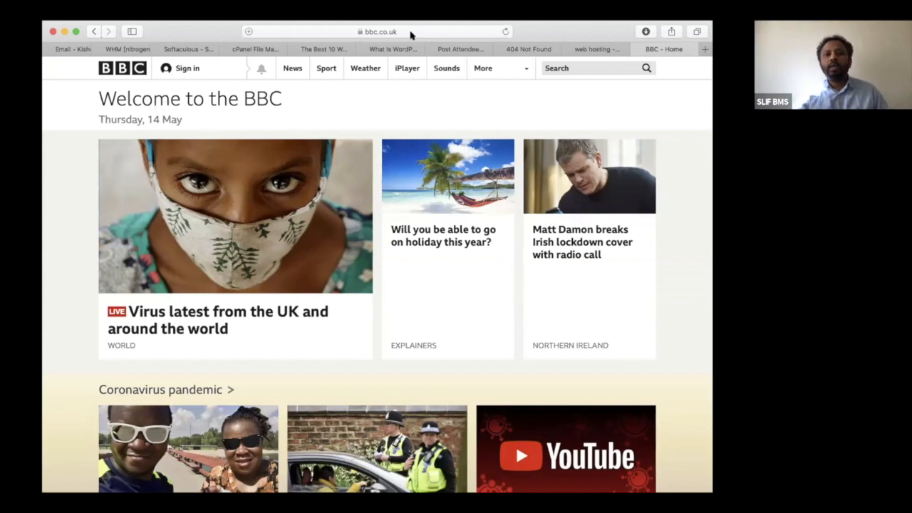
- Go to the 123 Reg home page at 123-reg.co.uk
{"action": "left_click", "coordinate": [410, 34]}
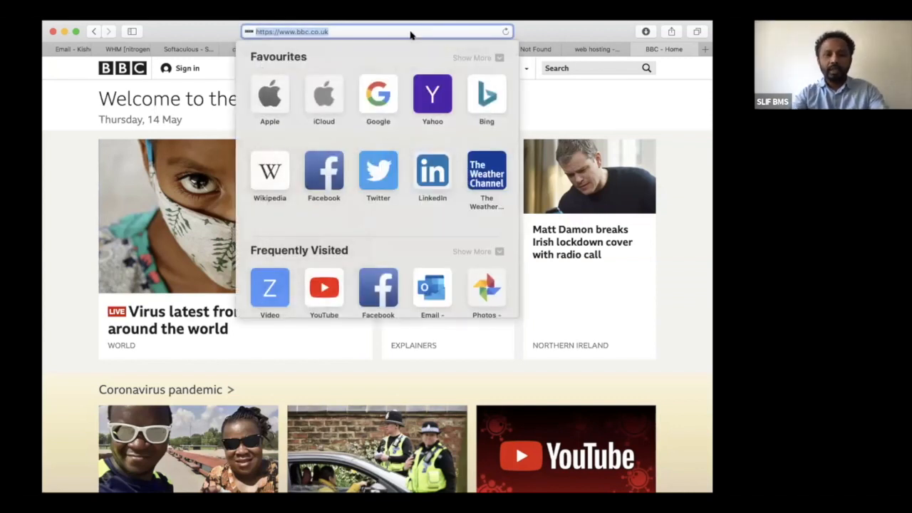
{"action": "key", "text": "super+v"}
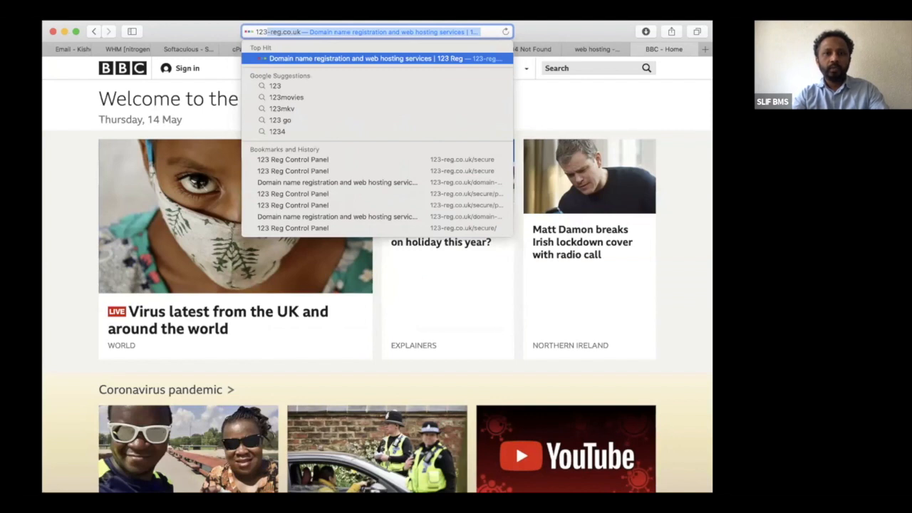
{"action": "key", "text": "Return"}
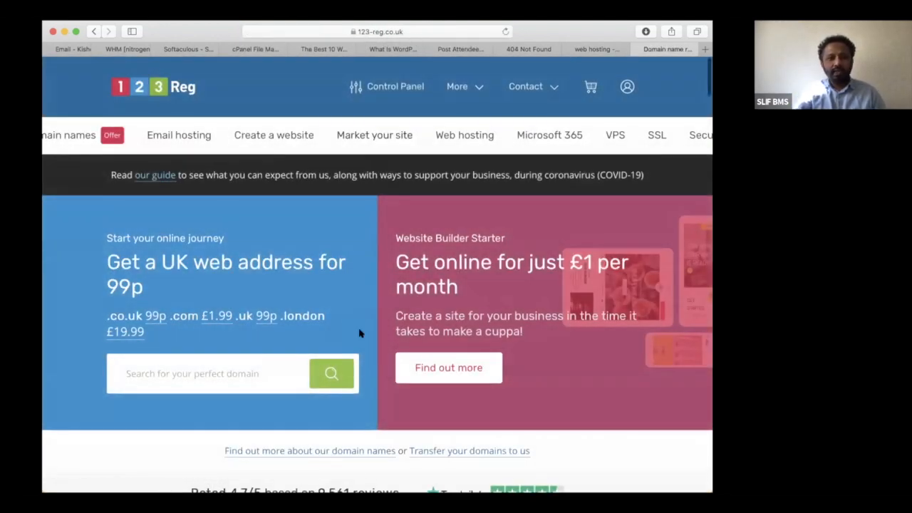
{"action": "scroll", "coordinate": [359, 329], "scroll_direction": "down", "scroll_amount": 4}
{"action": "scroll", "coordinate": [316, 295], "scroll_direction": "down", "scroll_amount": 3}
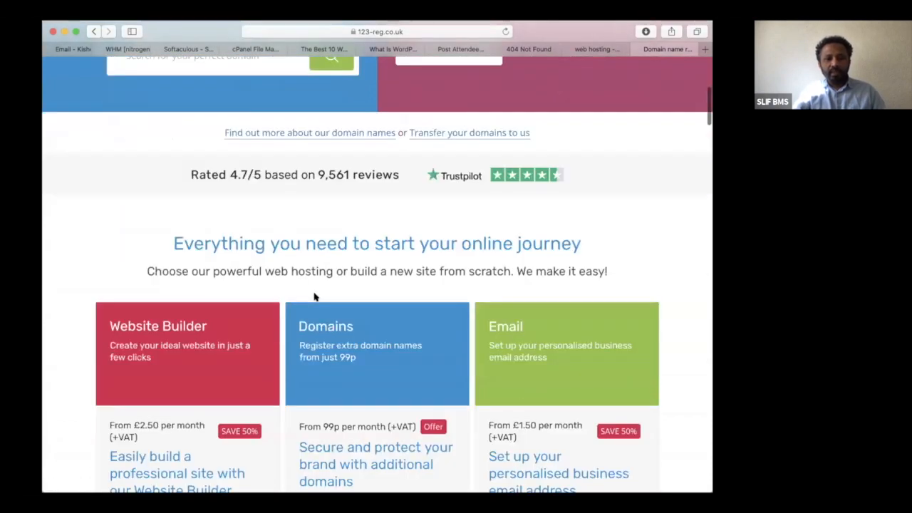
{"action": "scroll", "coordinate": [315, 295], "scroll_direction": "up", "scroll_amount": 6}
- Check that coconut-tree.co.uk is available for £0.99, then return to the home page
{"action": "left_click", "coordinate": [204, 363]}
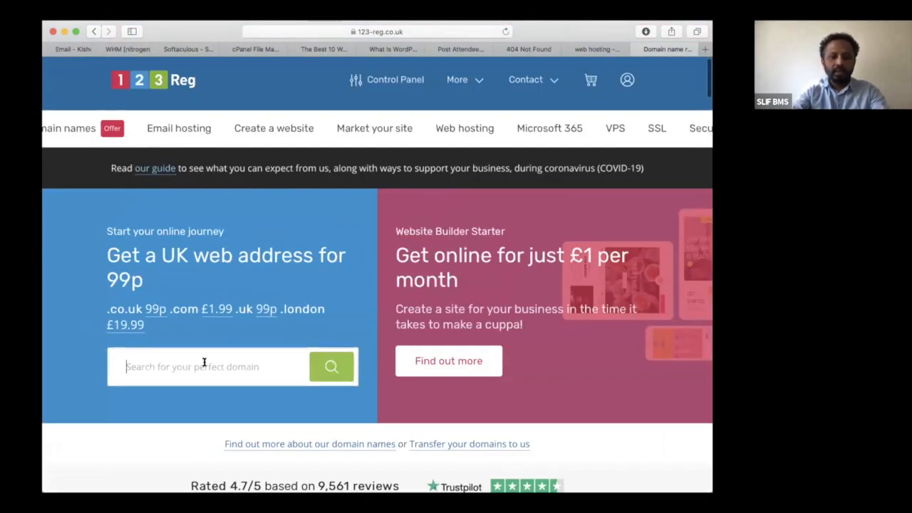
{"action": "type", "text": "coconut"}
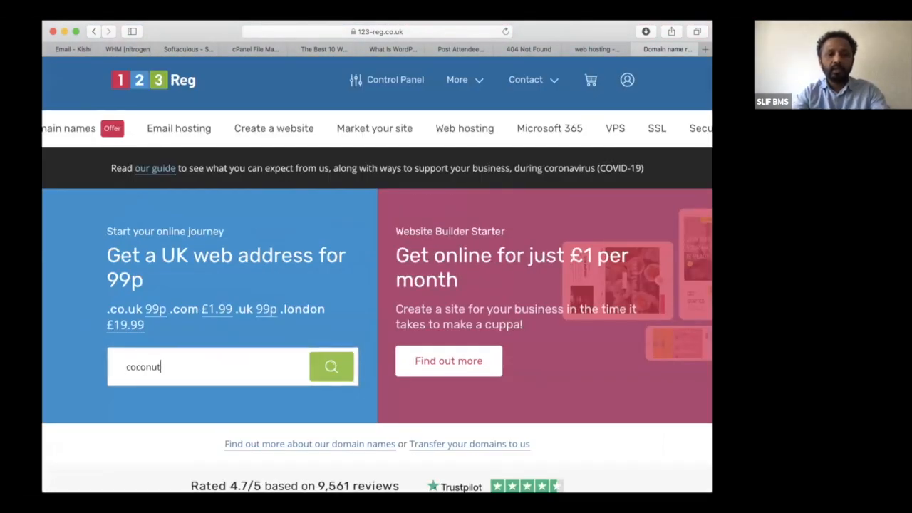
{"action": "type", "text": "tree"}
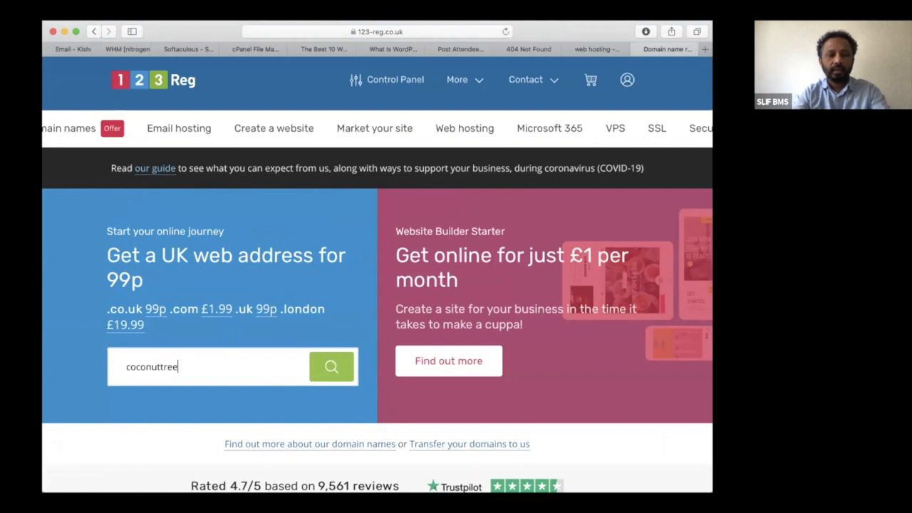
{"action": "key", "text": "BackSpace"}
{"action": "key", "text": "BackSpace"}
{"action": "key", "text": "BackSpace"}
{"action": "key", "text": "BackSpace"}
{"action": "type", "text": "-tree.co.uk"}
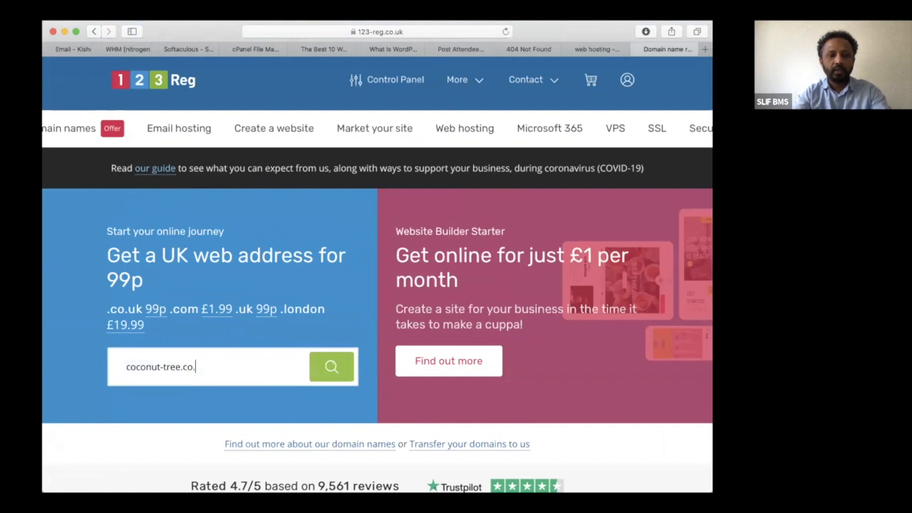
{"action": "left_click", "coordinate": [313, 374]}
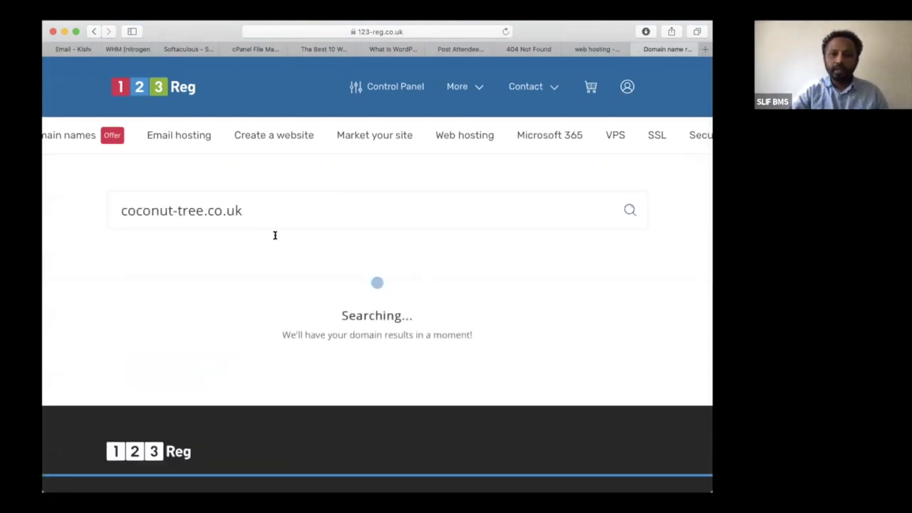
{"action": "left_click", "coordinate": [93, 31]}
{"action": "left_click", "coordinate": [174, 366]}
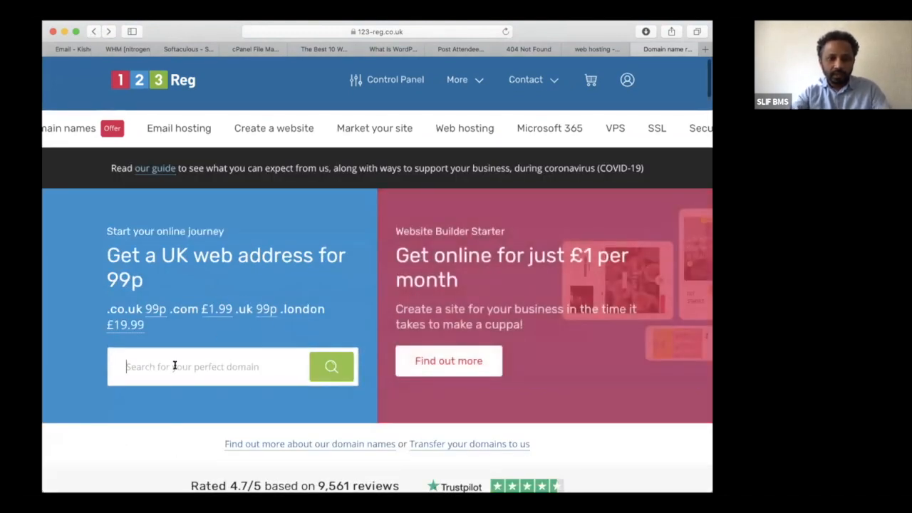
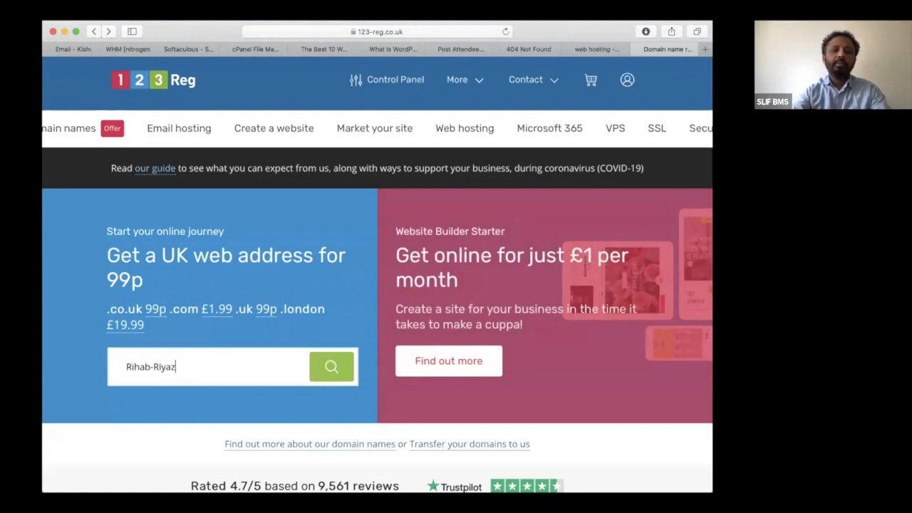
- Search 123 Reg for a personal-name .co.uk domain, then return to the home page
{"action": "type", "text": ".co.uk"}
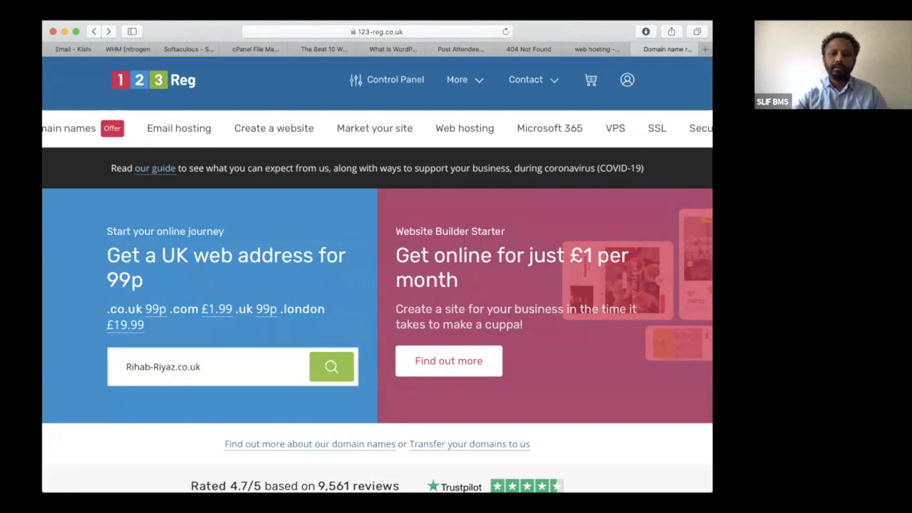
{"action": "scroll", "coordinate": [377, 276], "scroll_direction": "up", "scroll_amount": 1}
{"action": "key", "text": "Return"}
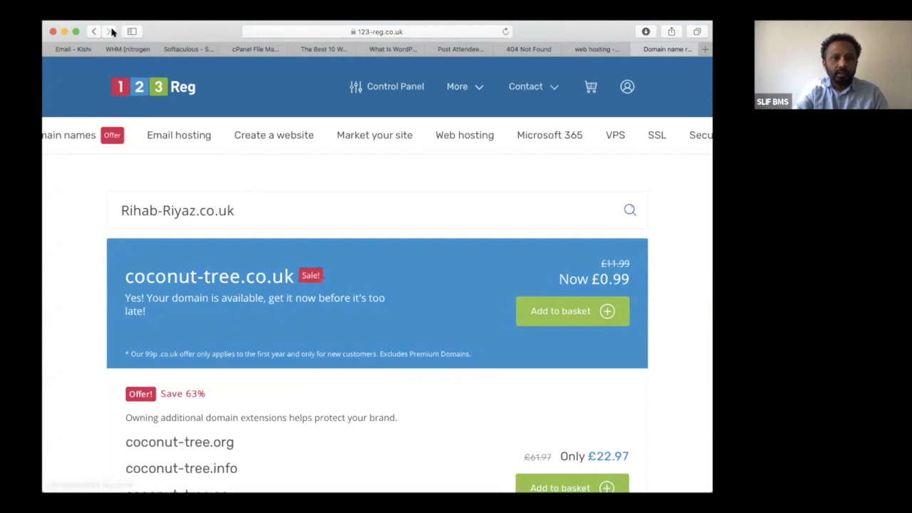
{"action": "scroll", "coordinate": [110, 67], "scroll_direction": "down", "scroll_amount": 1}
{"action": "left_click", "coordinate": [115, 75]}
- Search for ChildrenCompetition.co.uk to check its availability
{"action": "left_click", "coordinate": [204, 364]}
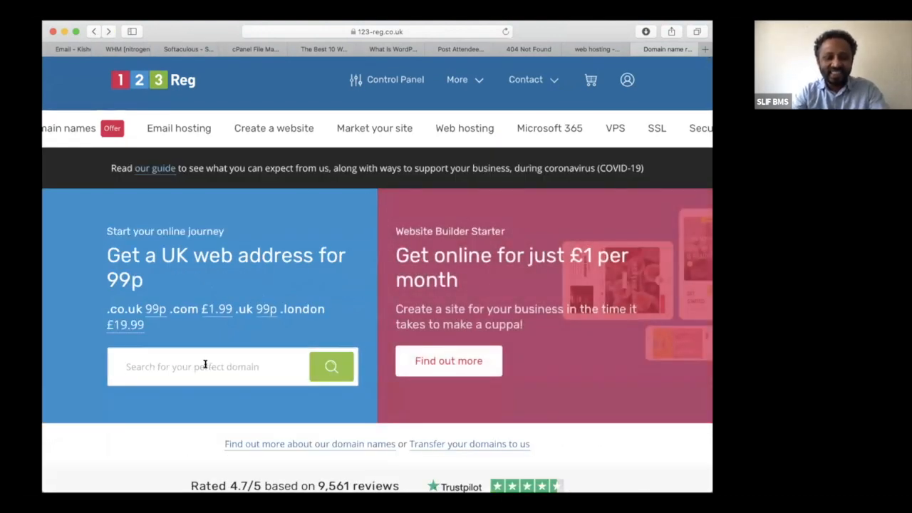
{"action": "type", "text": "R"}
{"action": "key", "text": "BackSpace"}
{"action": "type", "text": "Chi"}
{"action": "key", "text": "BackSpace"}
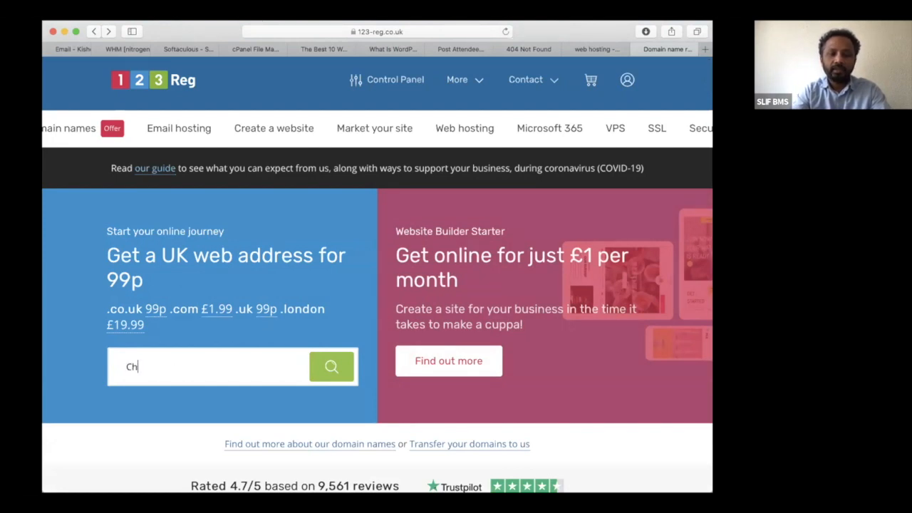
{"action": "type", "text": "ildrenCompetition.co.uk"}
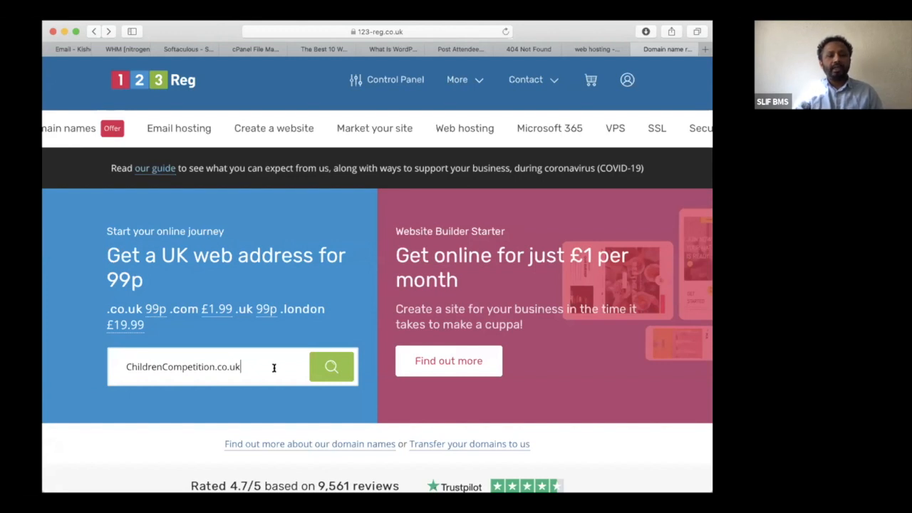
{"action": "left_click", "coordinate": [330, 364]}
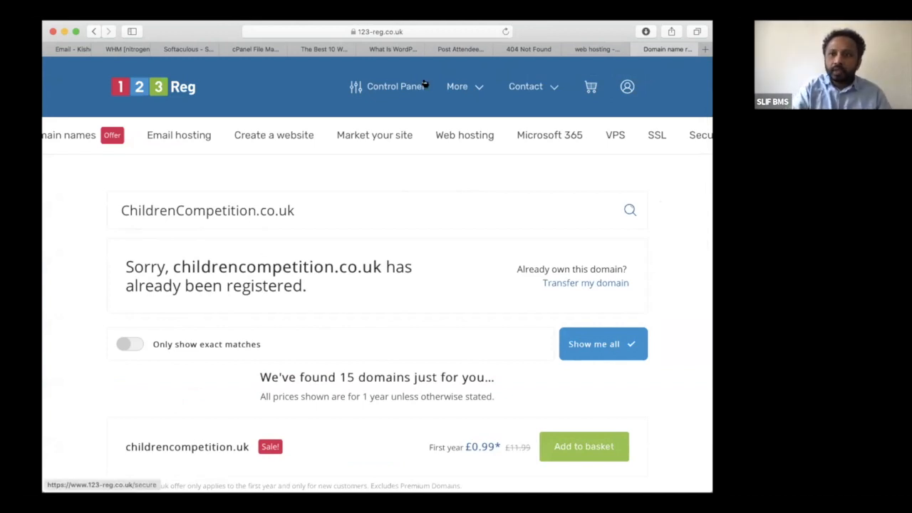
- Review suggested alternatives, highlighting the childrencompetition.store and childrencompetitions.com names
{"action": "scroll", "coordinate": [305, 334], "scroll_direction": "down", "scroll_amount": 3}
{"action": "scroll", "coordinate": [306, 334], "scroll_direction": "down", "scroll_amount": 2}
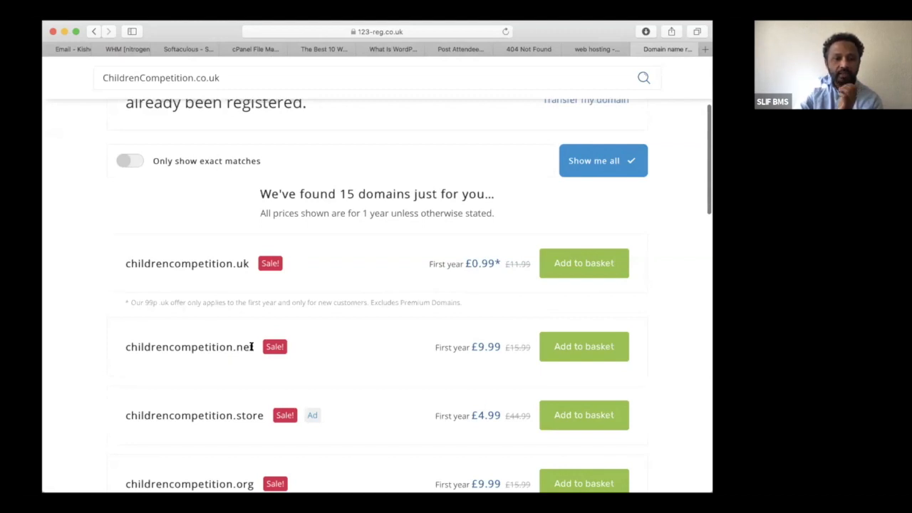
{"action": "scroll", "coordinate": [250, 347], "scroll_direction": "down", "scroll_amount": 2}
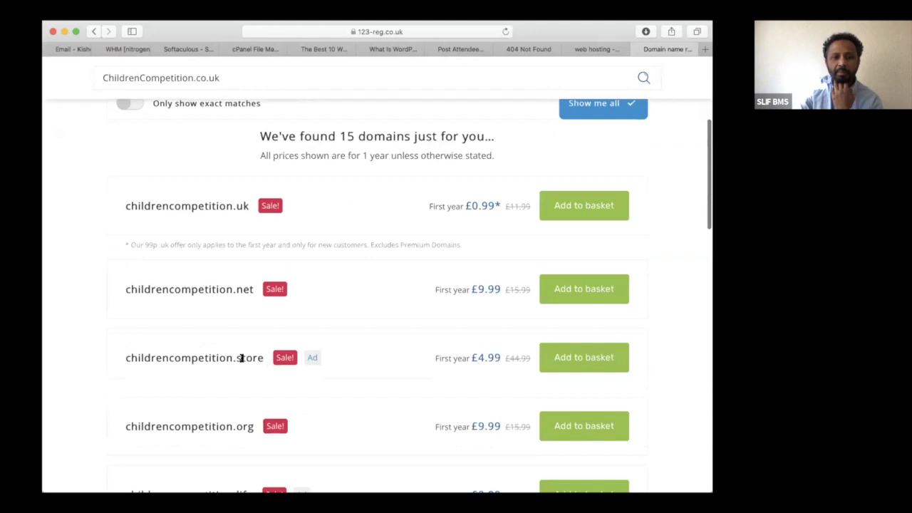
{"action": "triple_click", "coordinate": [257, 357]}
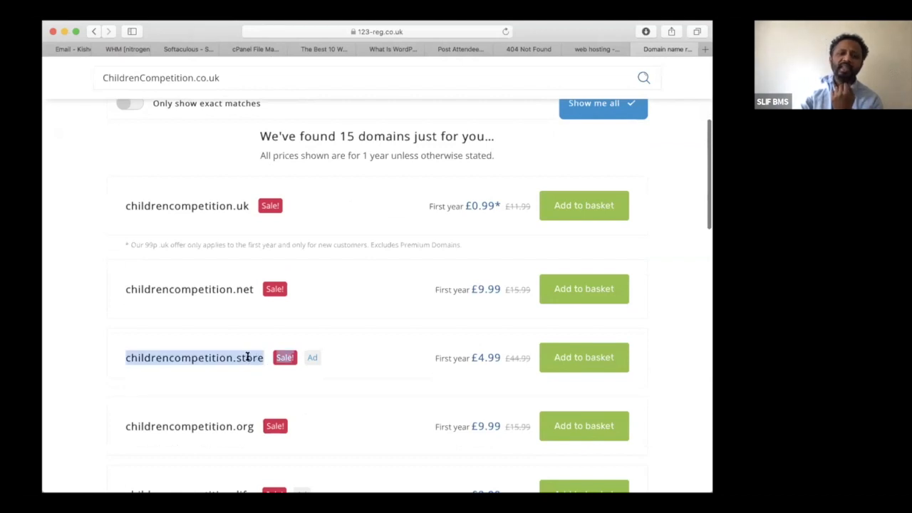
{"action": "triple_click", "coordinate": [247, 357]}
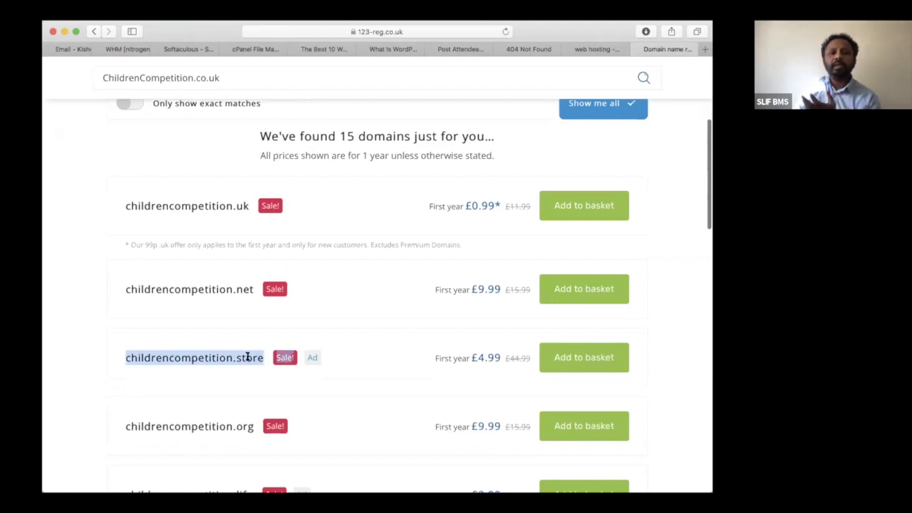
{"action": "scroll", "coordinate": [247, 355], "scroll_direction": "down", "scroll_amount": 6}
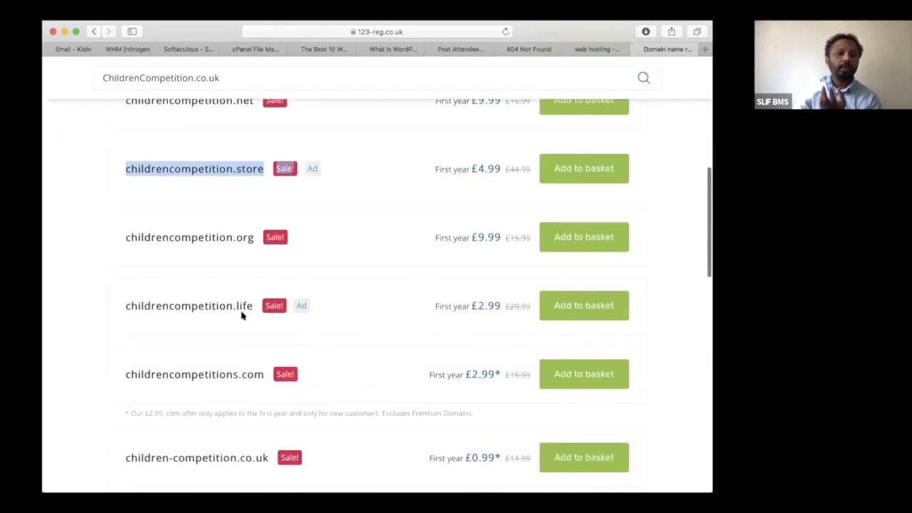
{"action": "triple_click", "coordinate": [247, 375]}
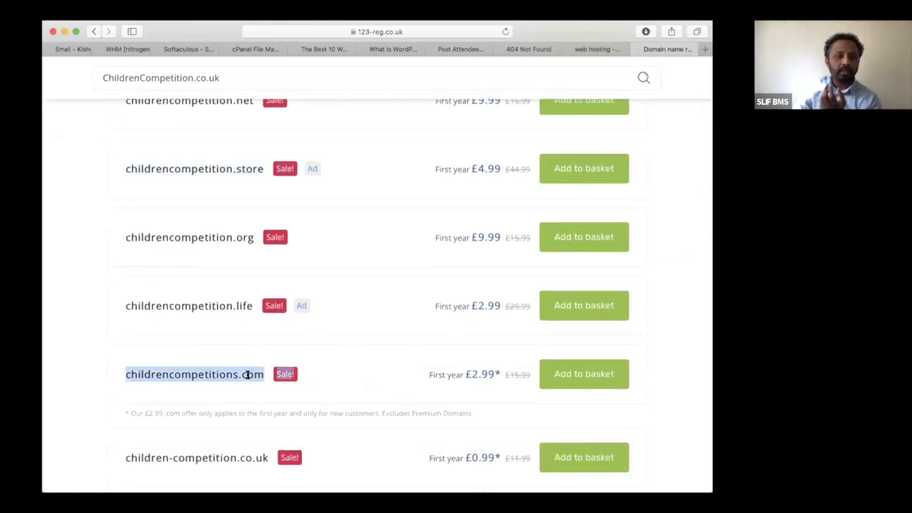
{"action": "left_click", "coordinate": [236, 376]}
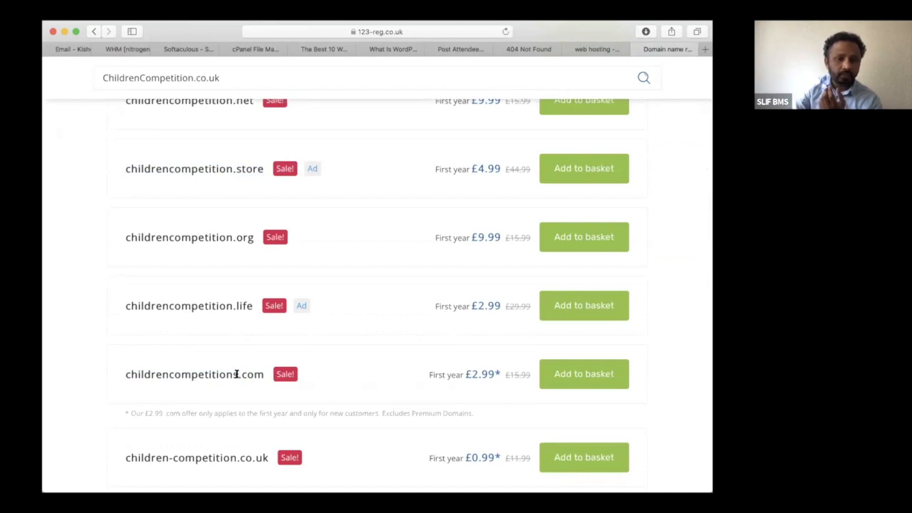
{"action": "left_click_drag", "start_coordinate": [237, 375], "coordinate": [124, 376]}
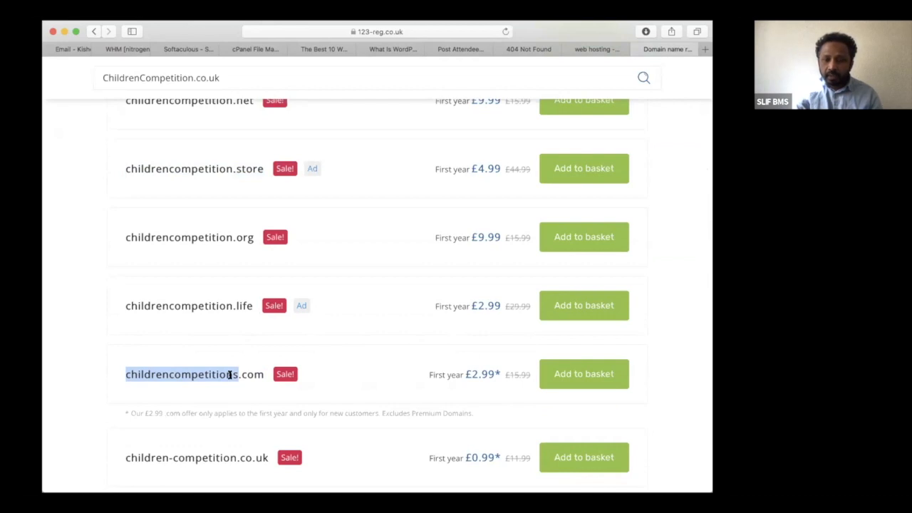
{"action": "scroll", "coordinate": [230, 376], "scroll_direction": "down", "scroll_amount": 1}
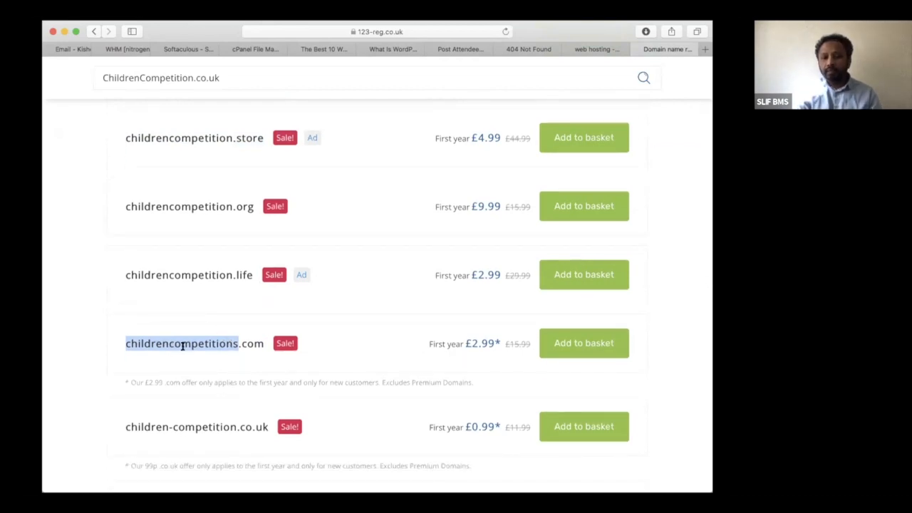
{"action": "left_click", "coordinate": [249, 345]}
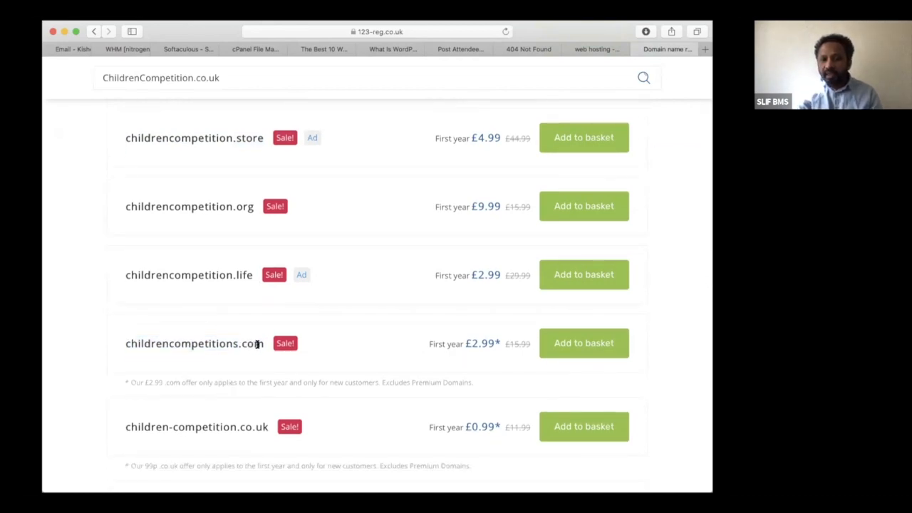
{"action": "left_click_drag", "start_coordinate": [260, 344], "coordinate": [241, 343]}
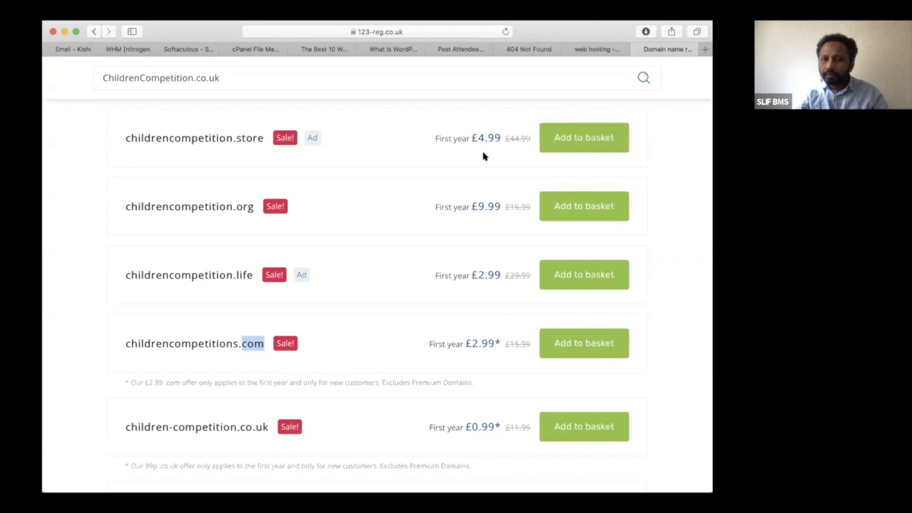
{"action": "scroll", "coordinate": [483, 156], "scroll_direction": "up", "scroll_amount": 10}
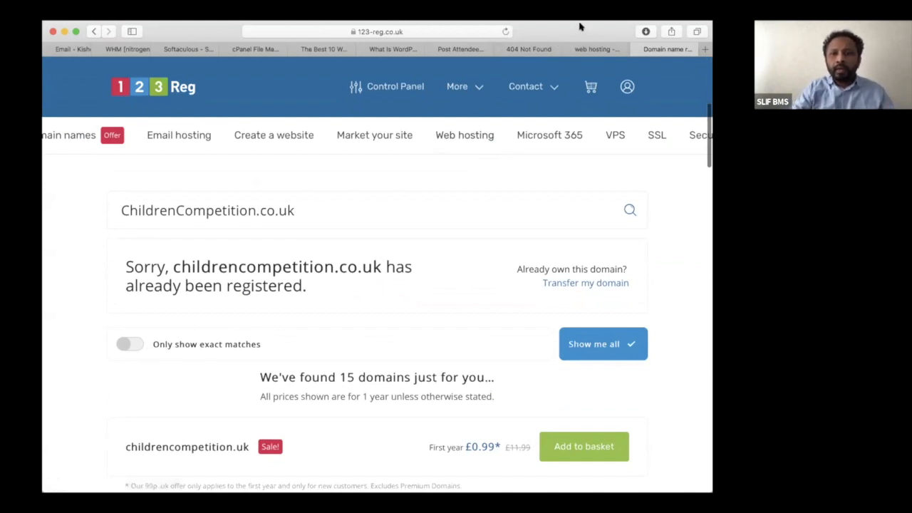
- Load facebook.com/slif, the British Muslim Society-SLIF UK page, in the browser
{"action": "left_click", "coordinate": [591, 50]}
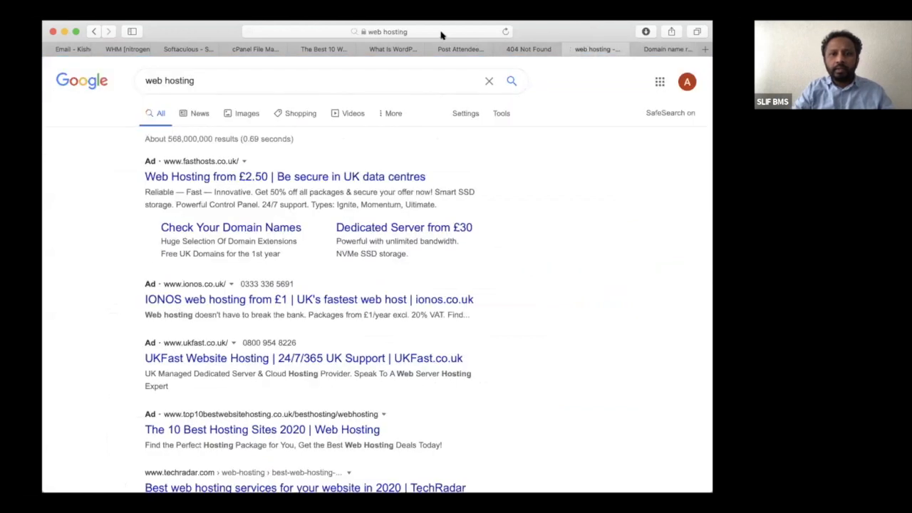
{"action": "left_click", "coordinate": [441, 33]}
{"action": "type", "text": "s"}
{"action": "key", "text": "BackSpace"}
{"action": "key", "text": "BackSpace"}
{"action": "type", "text": "facebook.com/"}
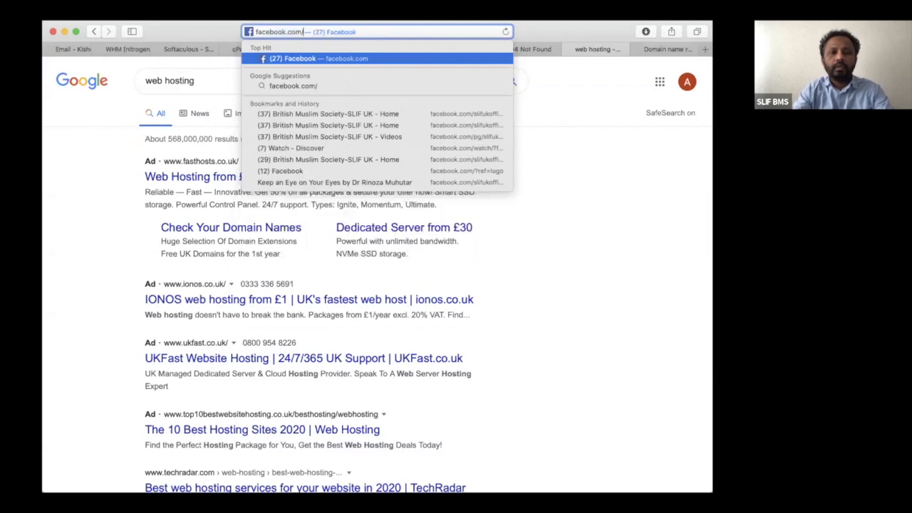
{"action": "type", "text": "slif"}
{"action": "key", "text": "Return"}
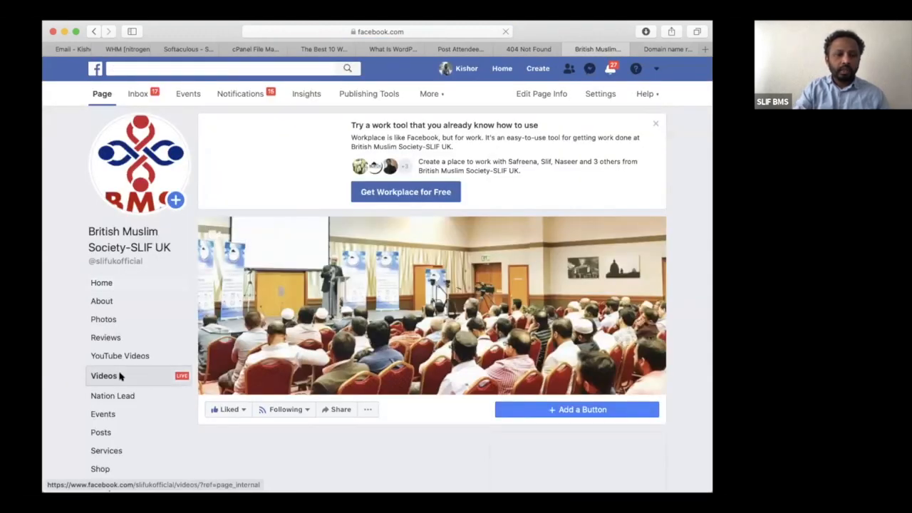
- Open the page's Videos section and scroll through talks like Welcome Ramadan and Cyber Safety
{"action": "left_click", "coordinate": [117, 375]}
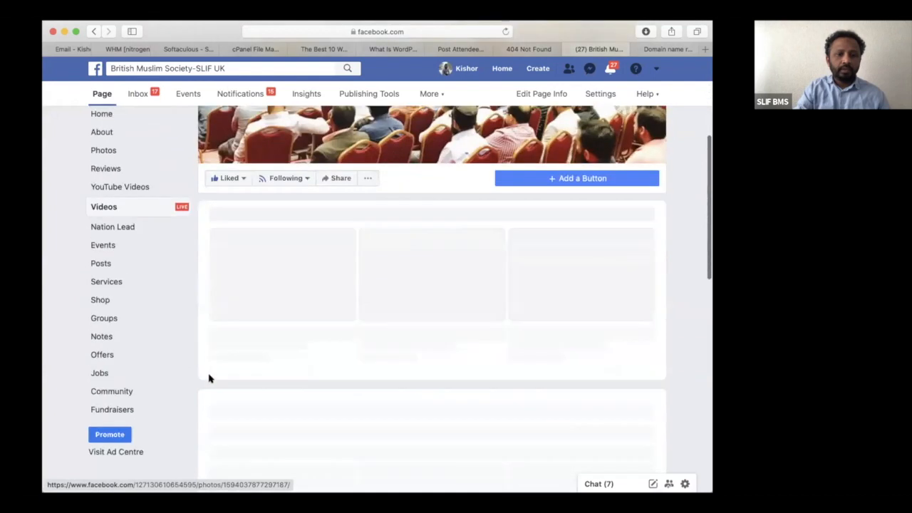
{"action": "scroll", "coordinate": [209, 379], "scroll_direction": "down", "scroll_amount": 4}
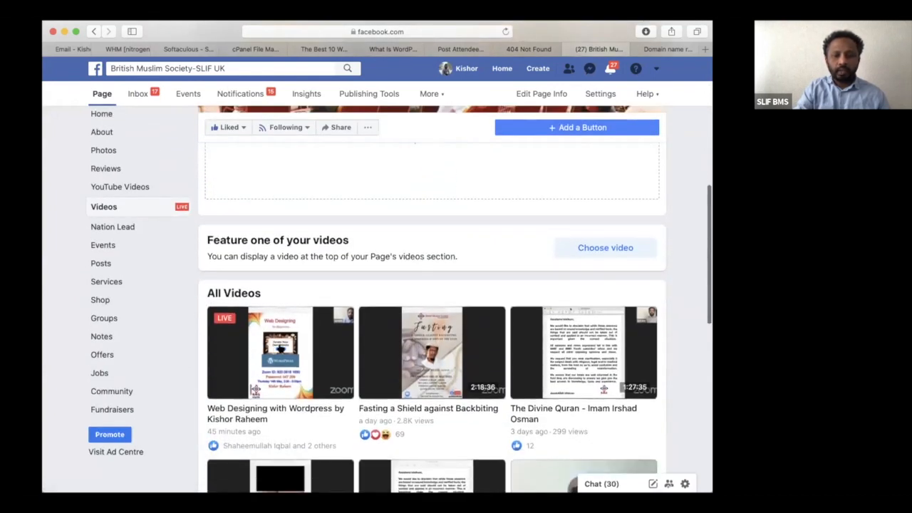
{"action": "scroll", "coordinate": [378, 393], "scroll_direction": "down", "scroll_amount": 3}
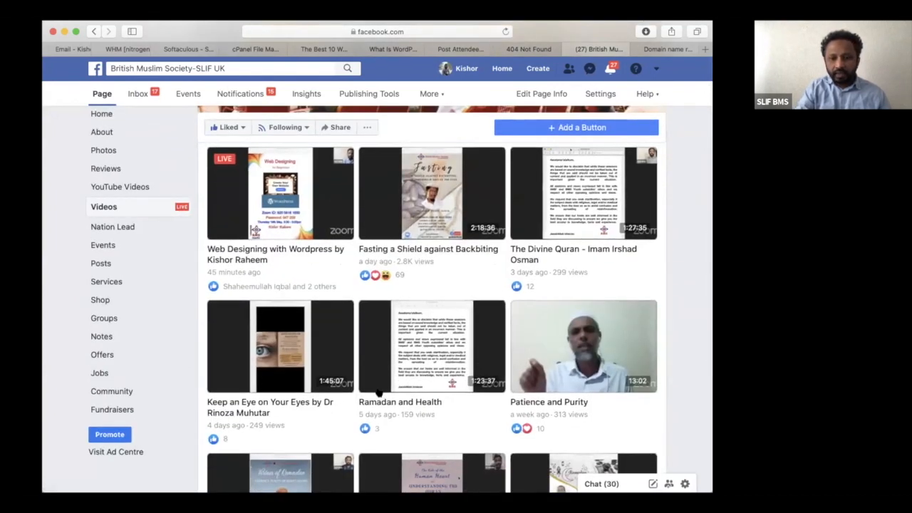
{"action": "scroll", "coordinate": [340, 392], "scroll_direction": "down", "scroll_amount": 4}
{"action": "scroll", "coordinate": [351, 403], "scroll_direction": "down", "scroll_amount": 5}
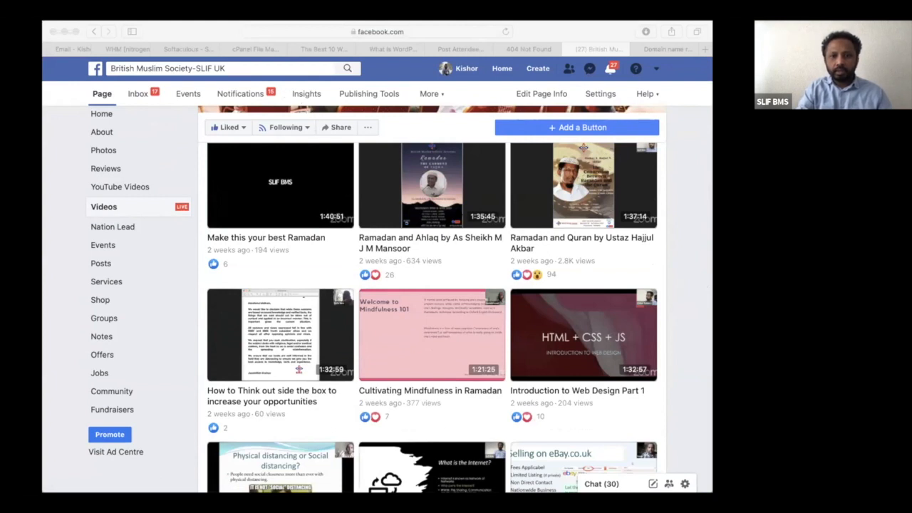
{"action": "left_click", "coordinate": [357, 402]}
{"action": "scroll", "coordinate": [357, 403], "scroll_direction": "down", "scroll_amount": 5}
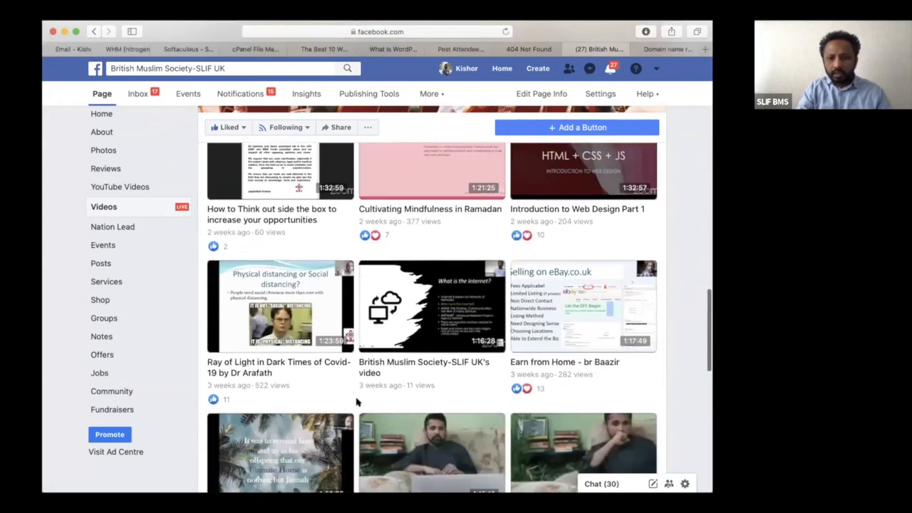
{"action": "scroll", "coordinate": [455, 359], "scroll_direction": "down", "scroll_amount": 5}
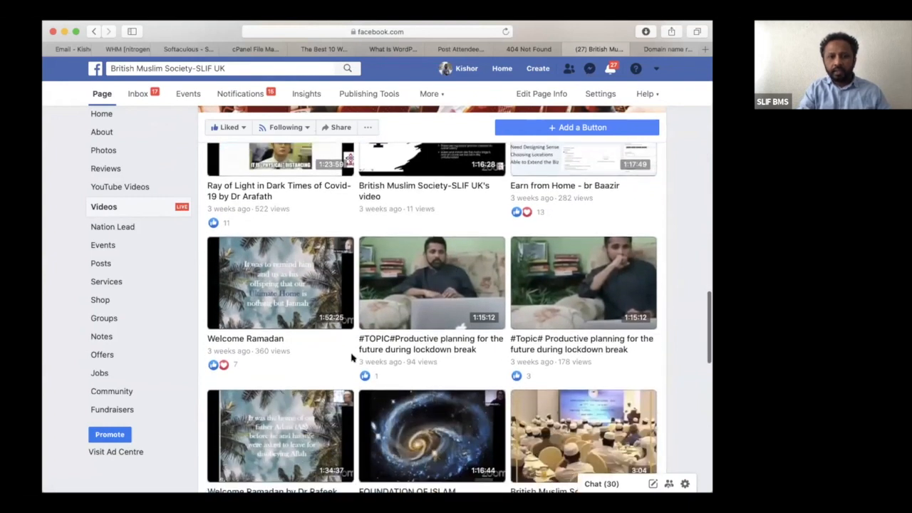
{"action": "scroll", "coordinate": [427, 342], "scroll_direction": "down", "scroll_amount": 6}
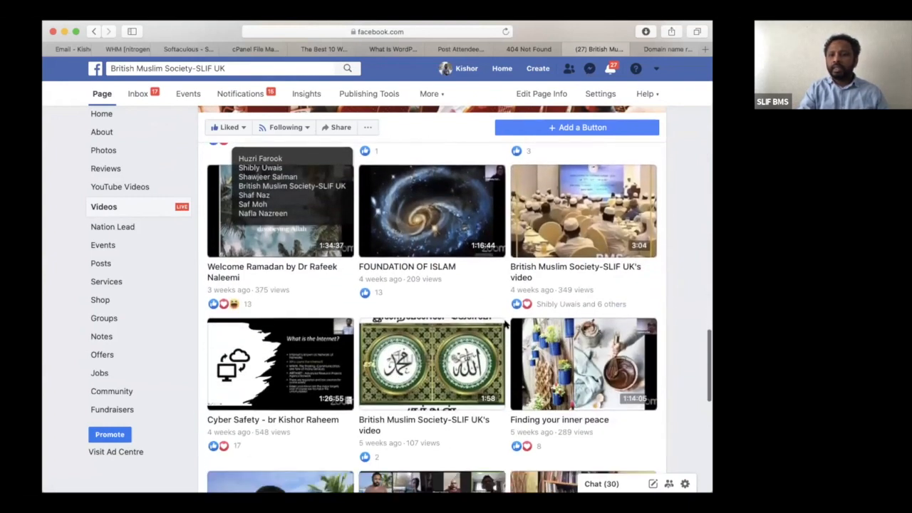
{"action": "scroll", "coordinate": [504, 328], "scroll_direction": "down", "scroll_amount": 4}
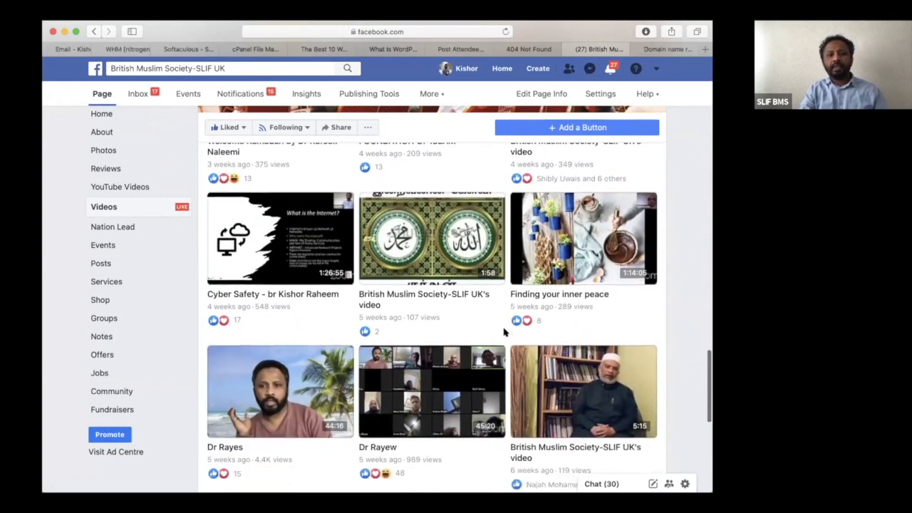
{"action": "scroll", "coordinate": [505, 331], "scroll_direction": "up", "scroll_amount": 5}
{"action": "scroll", "coordinate": [504, 332], "scroll_direction": "up", "scroll_amount": 15}
{"action": "scroll", "coordinate": [504, 332], "scroll_direction": "up", "scroll_amount": 10}
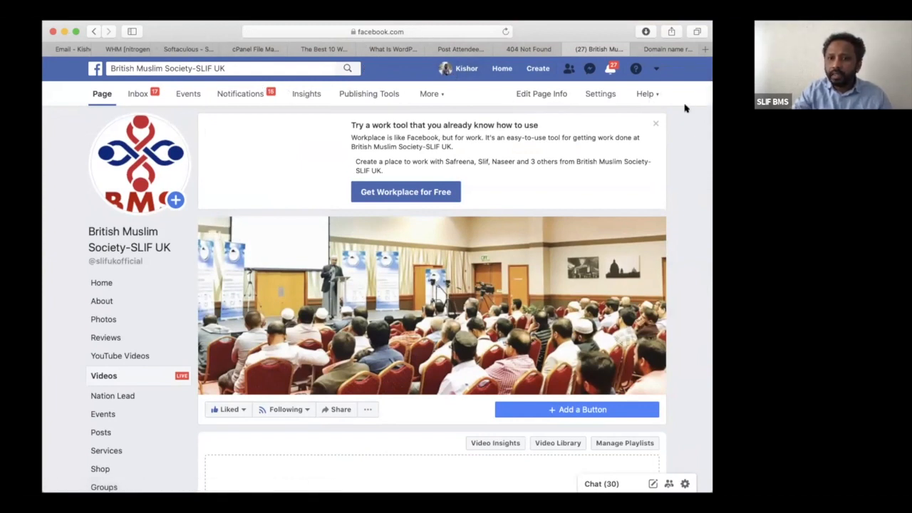
- Close the Facebook tab and return to Softaculous's WordPress installation-success tab
{"action": "left_click", "coordinate": [564, 49]}
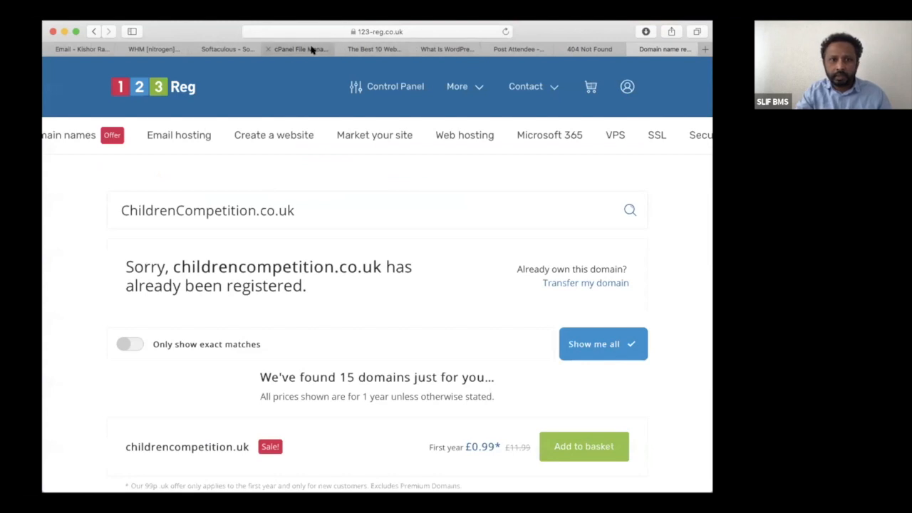
{"action": "left_click", "coordinate": [311, 49]}
{"action": "left_click", "coordinate": [367, 49]}
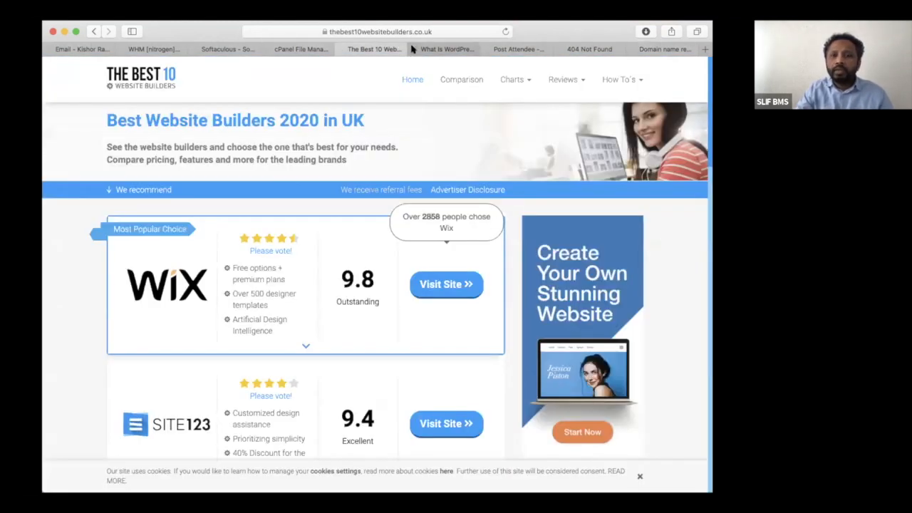
{"action": "left_click", "coordinate": [306, 52]}
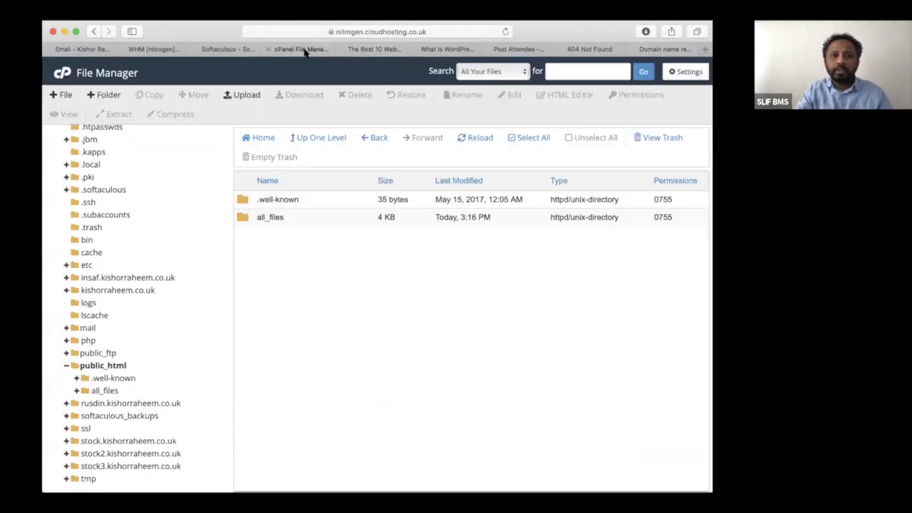
{"action": "left_click", "coordinate": [217, 48]}
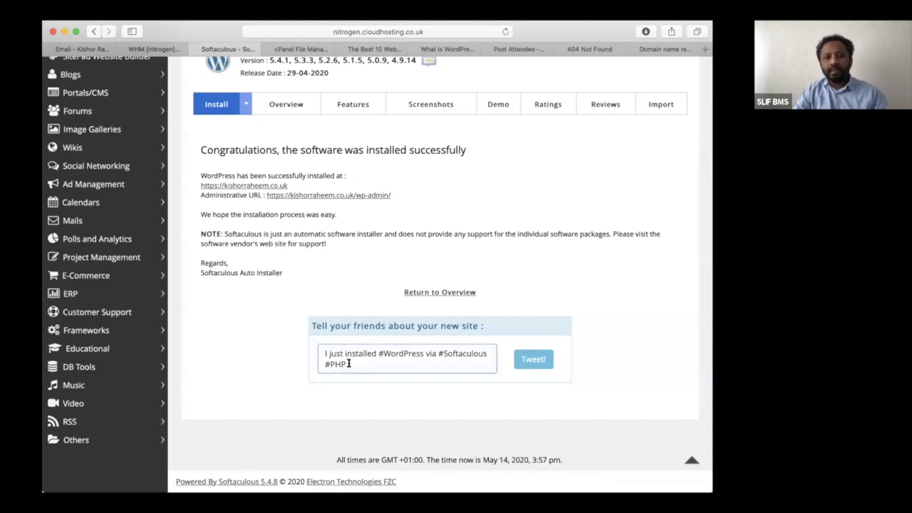
- Overwrite the 'Tell your friends' tweet text with the copied password, then scroll to the top
{"action": "left_click_drag", "start_coordinate": [348, 364], "coordinate": [304, 346]}
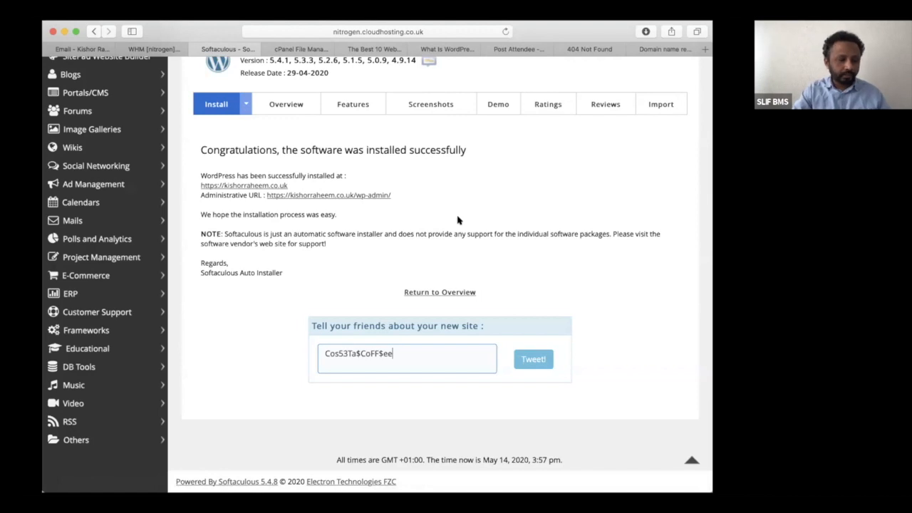
{"action": "scroll", "coordinate": [458, 220], "scroll_direction": "up", "scroll_amount": 2}
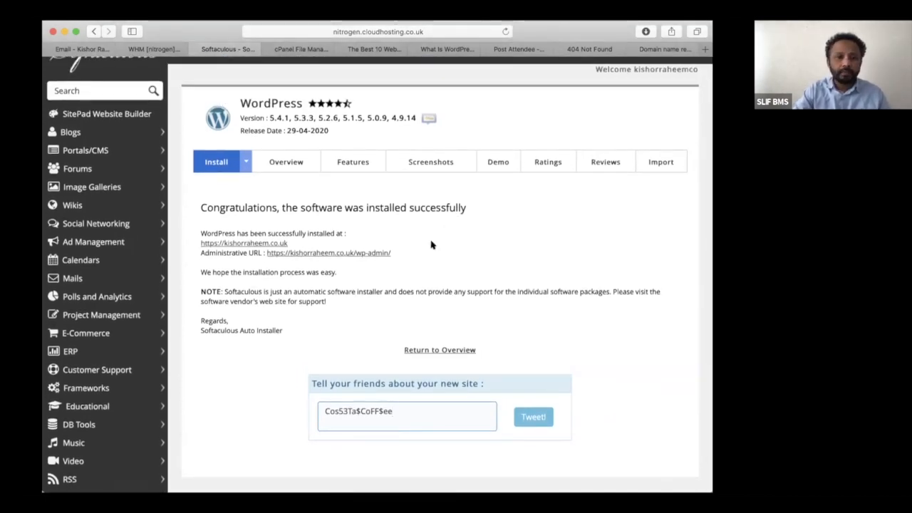
- Reload kishorraheem.co.uk in the 404 Not Found tab to show the new site
{"action": "left_click", "coordinate": [584, 48]}
{"action": "left_click", "coordinate": [448, 32]}
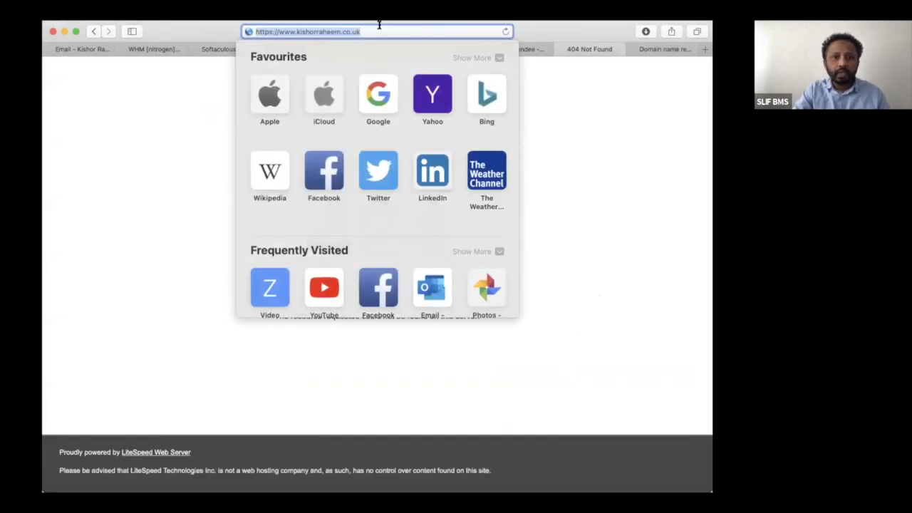
{"action": "left_click", "coordinate": [379, 27]}
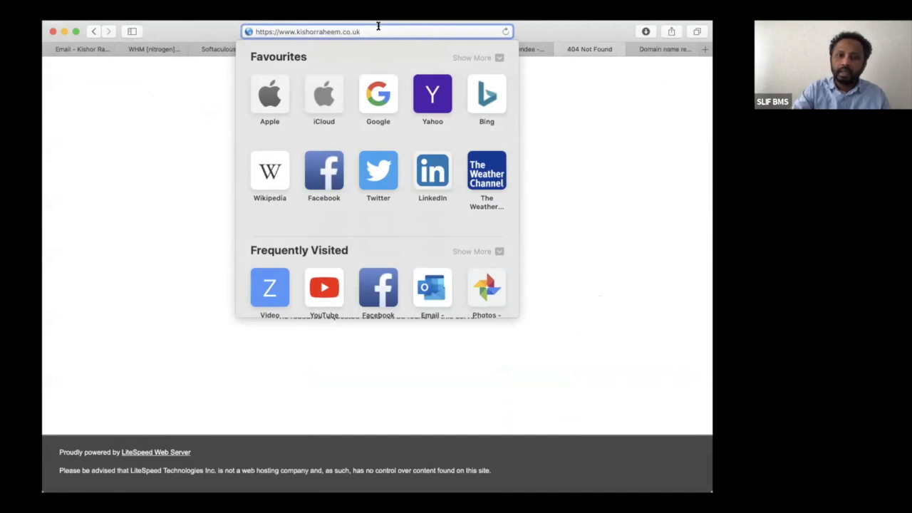
{"action": "key", "text": "Return"}
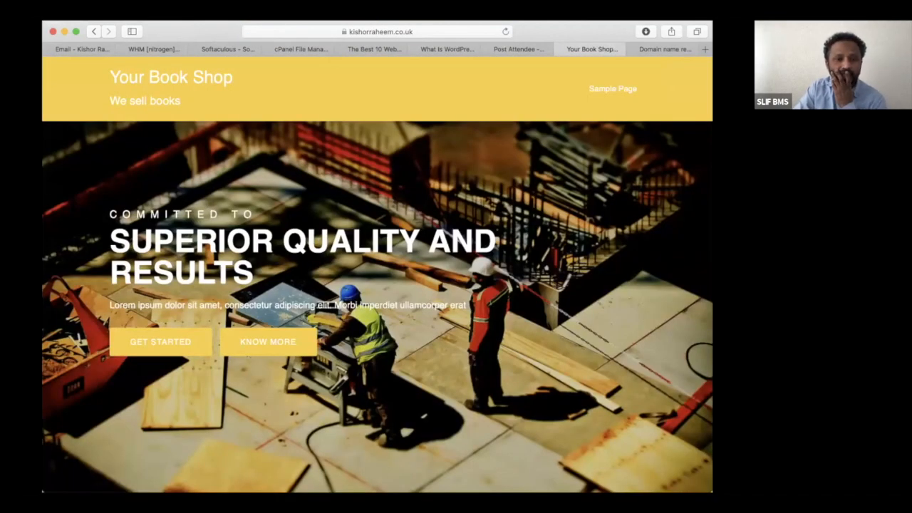
- Browse the Your Book Shop homepage, then return to the Softaculous success page
{"action": "scroll", "coordinate": [468, 223], "scroll_direction": "down", "scroll_amount": 10}
{"action": "scroll", "coordinate": [467, 223], "scroll_direction": "up", "scroll_amount": 10}
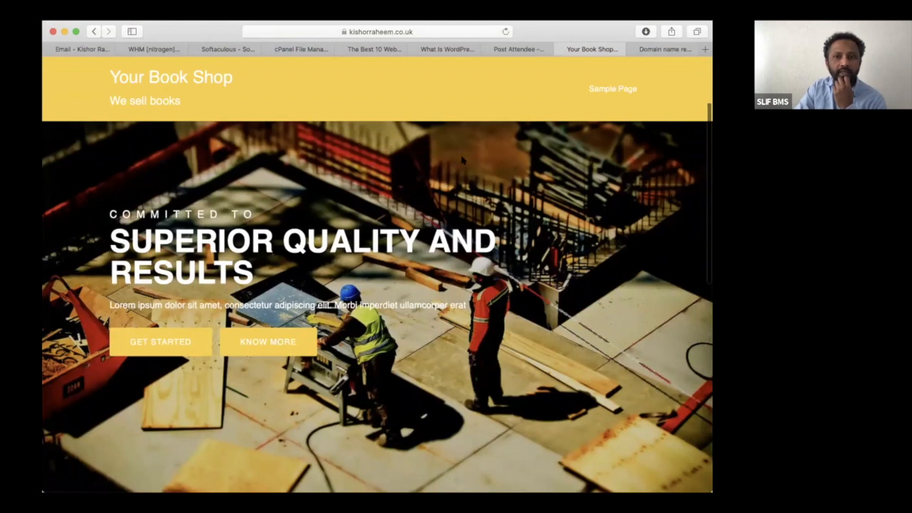
{"action": "scroll", "coordinate": [124, 77], "scroll_direction": "down", "scroll_amount": 1}
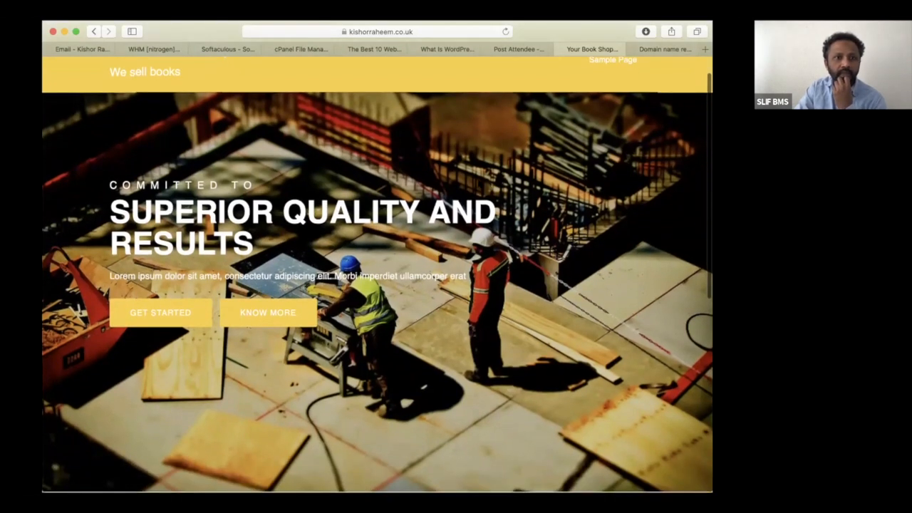
{"action": "scroll", "coordinate": [123, 77], "scroll_direction": "up", "scroll_amount": 1}
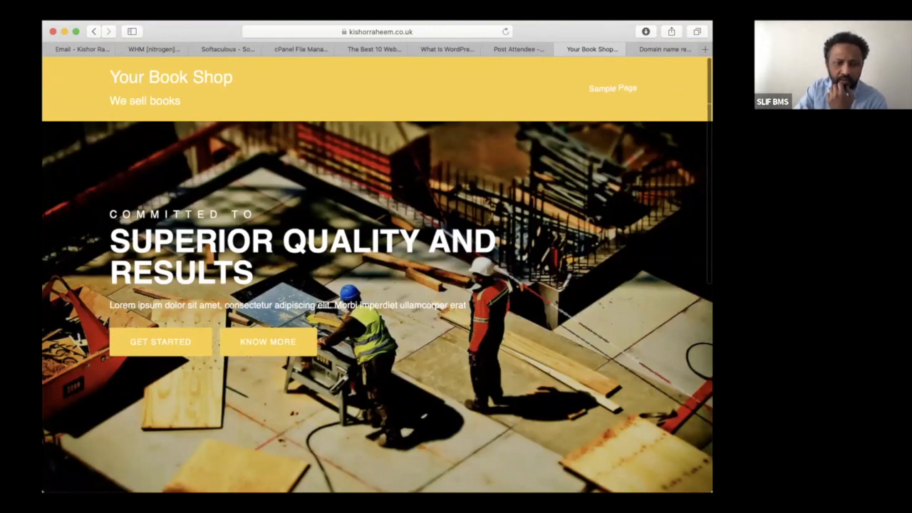
{"action": "scroll", "coordinate": [401, 410], "scroll_direction": "down", "scroll_amount": 2}
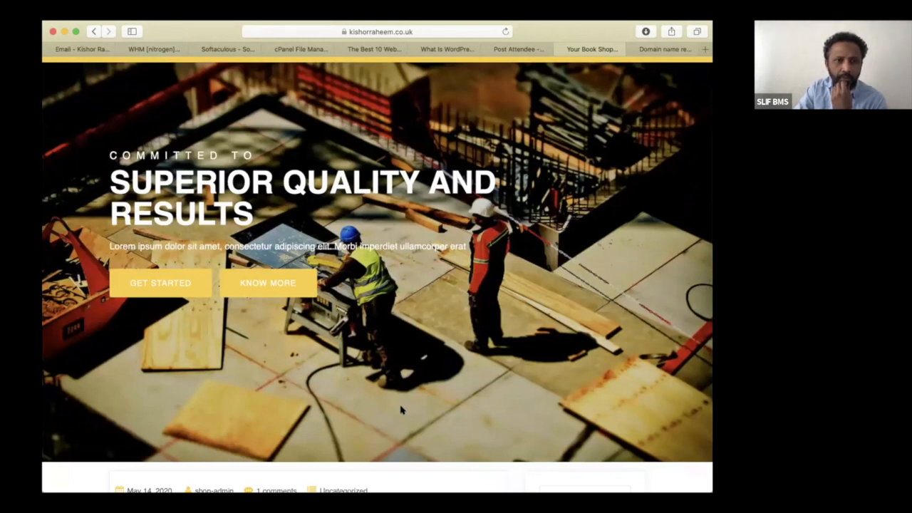
{"action": "scroll", "coordinate": [401, 410], "scroll_direction": "up", "scroll_amount": 2}
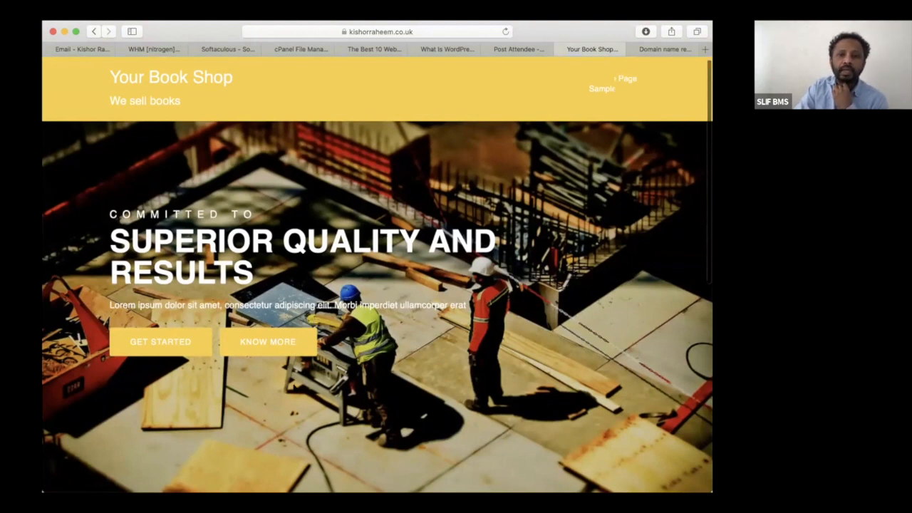
{"action": "scroll", "coordinate": [294, 388], "scroll_direction": "down", "scroll_amount": 10}
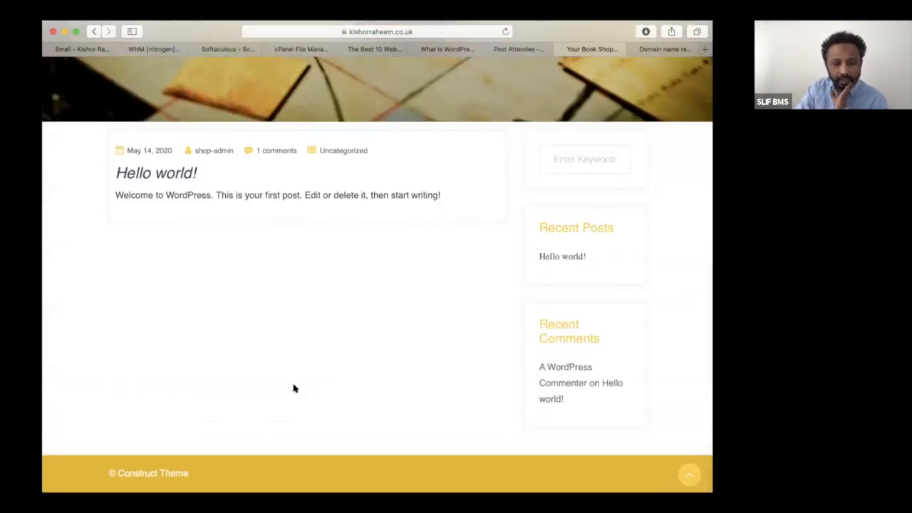
{"action": "scroll", "coordinate": [477, 396], "scroll_direction": "up", "scroll_amount": 10}
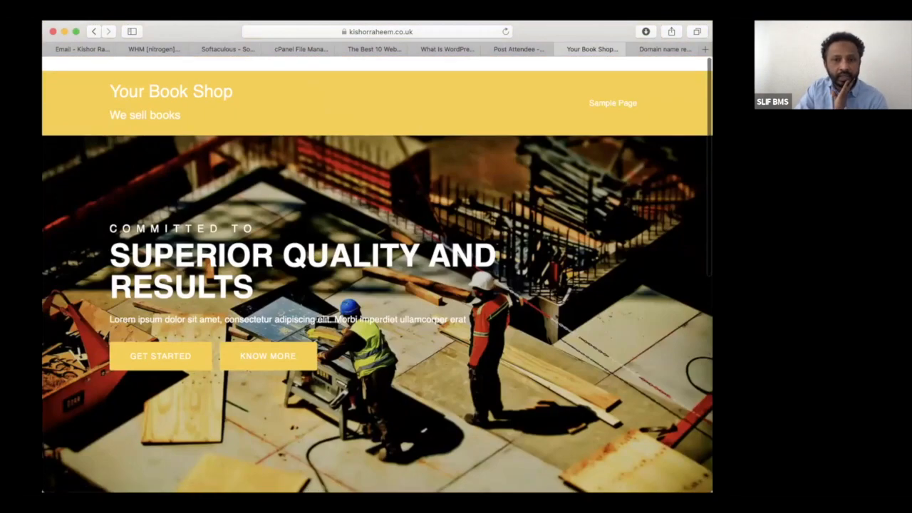
{"action": "scroll", "coordinate": [478, 397], "scroll_direction": "down", "scroll_amount": 10}
{"action": "scroll", "coordinate": [477, 397], "scroll_direction": "up", "scroll_amount": 10}
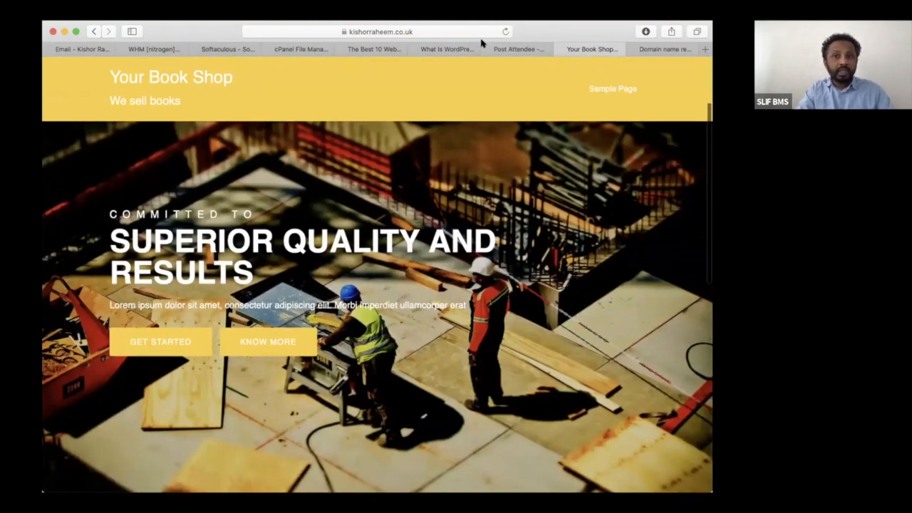
{"action": "left_click", "coordinate": [230, 50]}
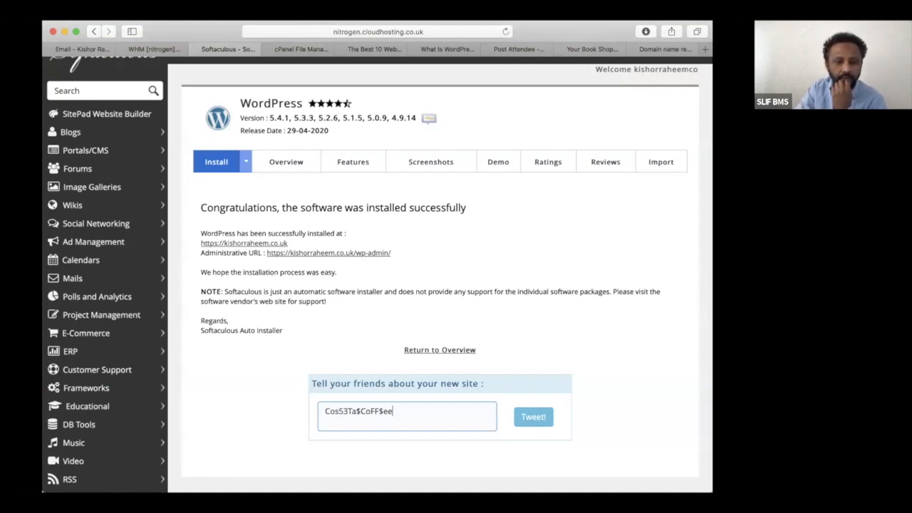
- Switch from Safari to Apple Mail with the New Installation of WordPress email
{"action": "key", "text": "super+Tab"}
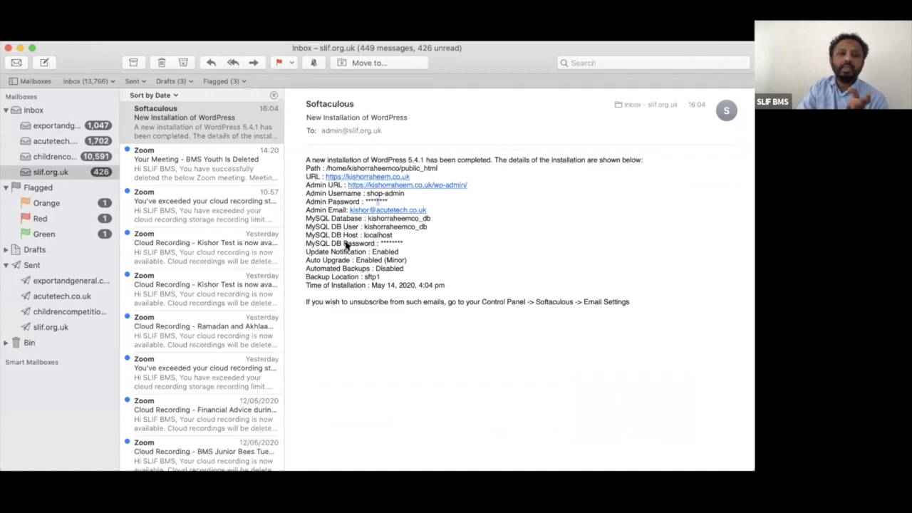
{"action": "left_click", "coordinate": [88, 125]}
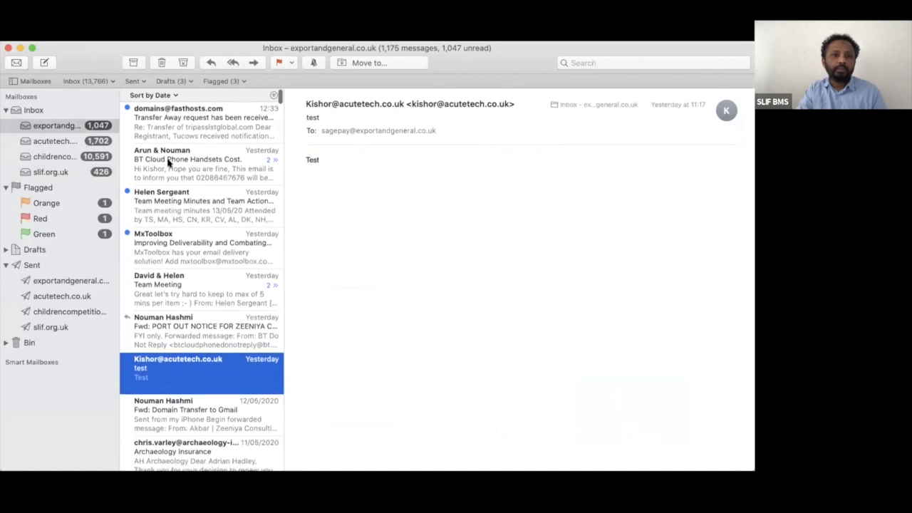
{"action": "left_click", "coordinate": [68, 142]}
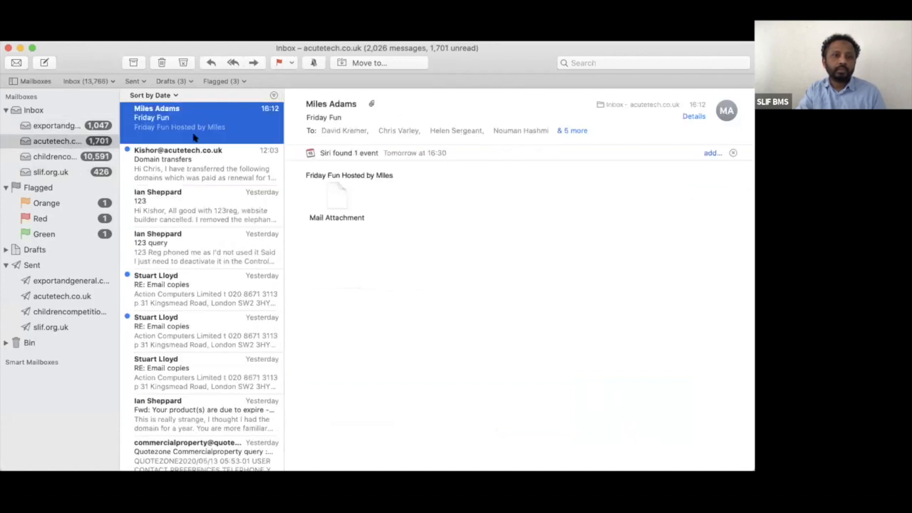
{"action": "left_click", "coordinate": [189, 153]}
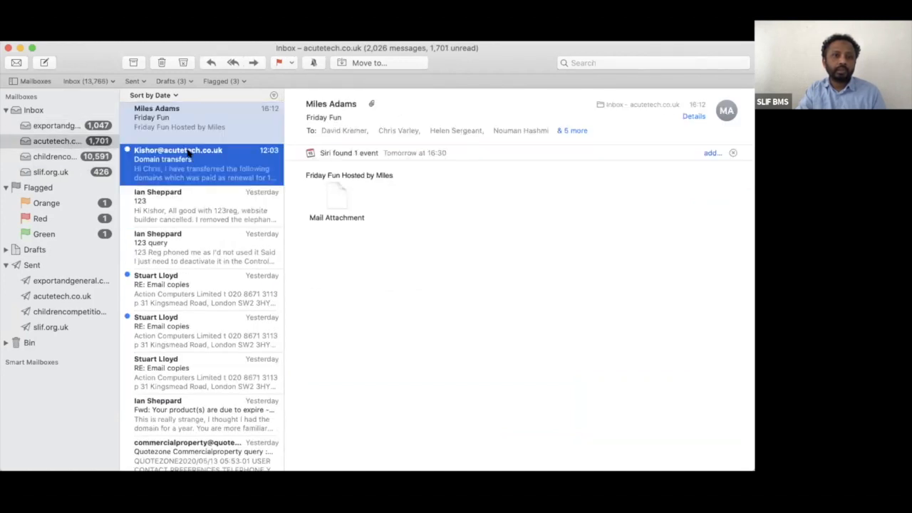
{"action": "left_click", "coordinate": [213, 198]}
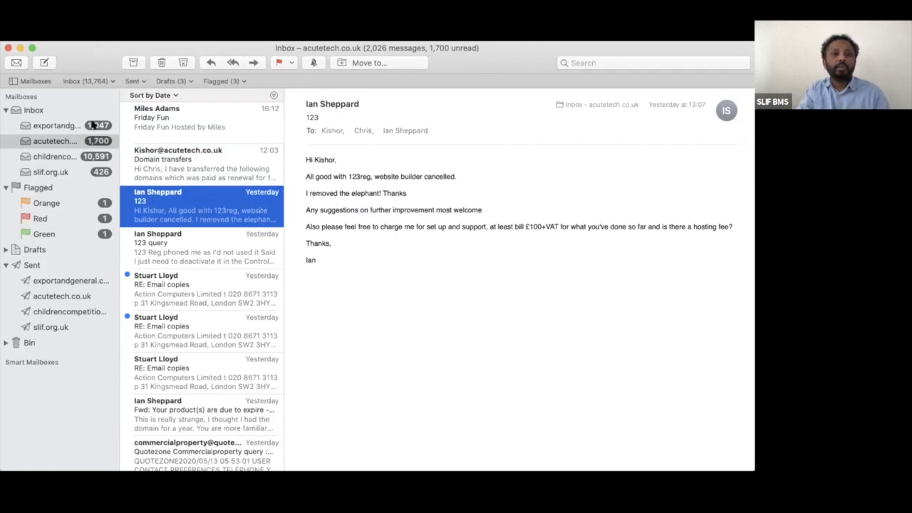
{"action": "left_click", "coordinate": [52, 157]}
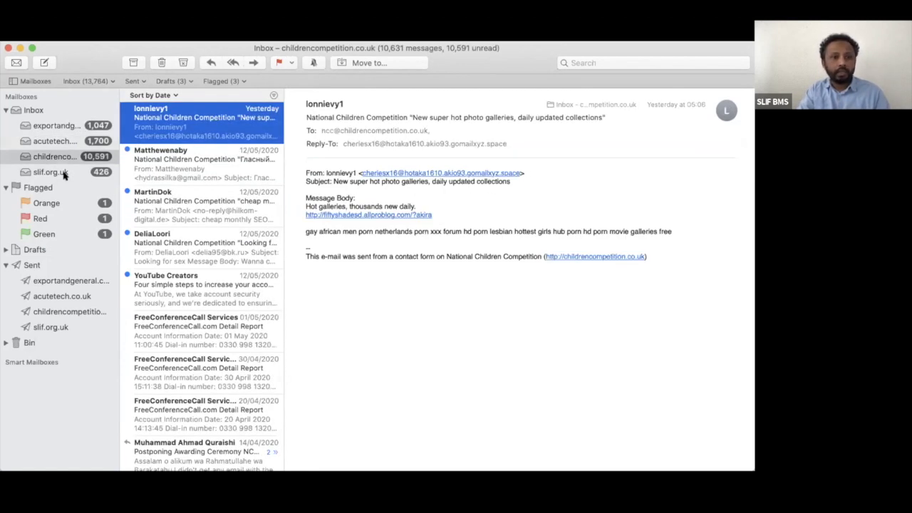
{"action": "left_click", "coordinate": [62, 173]}
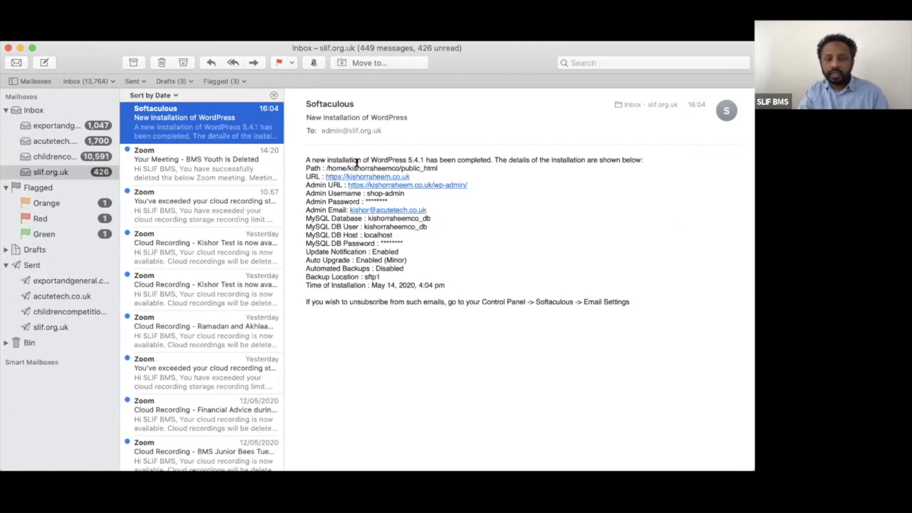
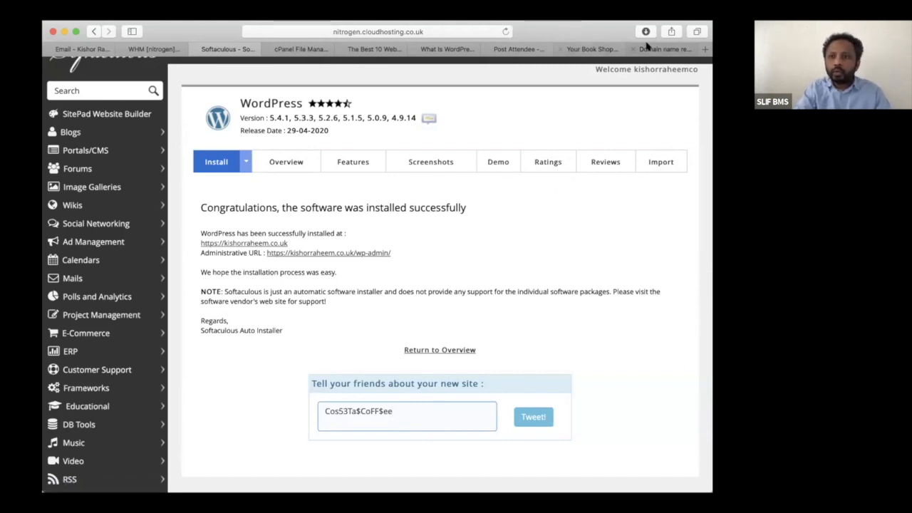
- Close the domain search tab and check the Book Shop site's Sample Page and home page
{"action": "left_click", "coordinate": [660, 49]}
{"action": "left_click", "coordinate": [630, 49]}
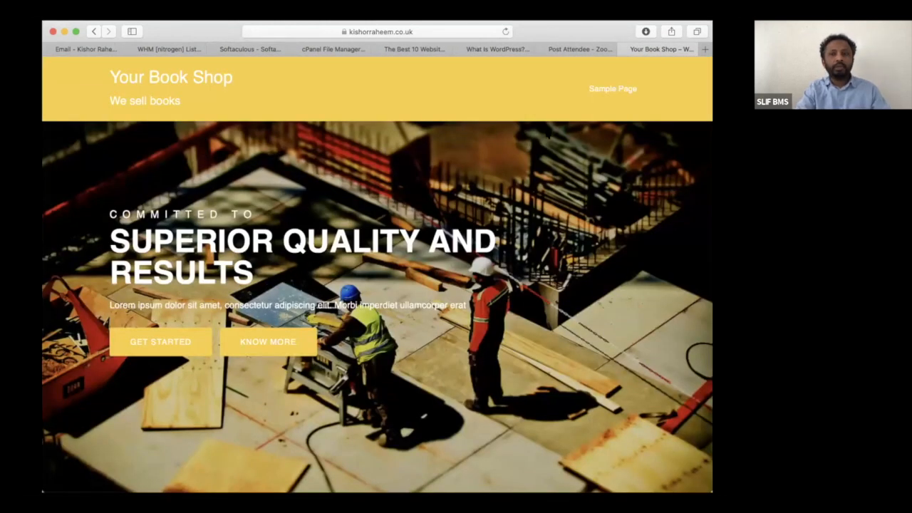
{"action": "left_click", "coordinate": [607, 91]}
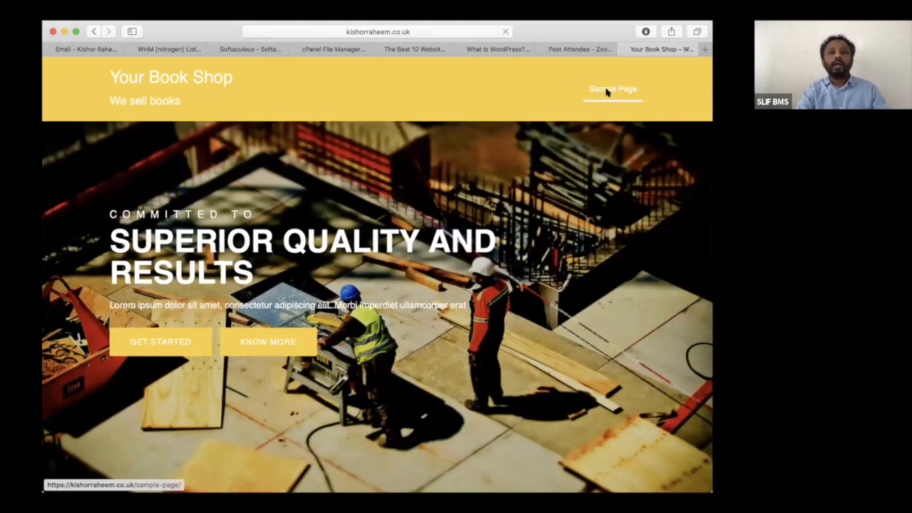
{"action": "scroll", "coordinate": [471, 212], "scroll_direction": "down", "scroll_amount": 3}
{"action": "scroll", "coordinate": [458, 204], "scroll_direction": "up", "scroll_amount": 3}
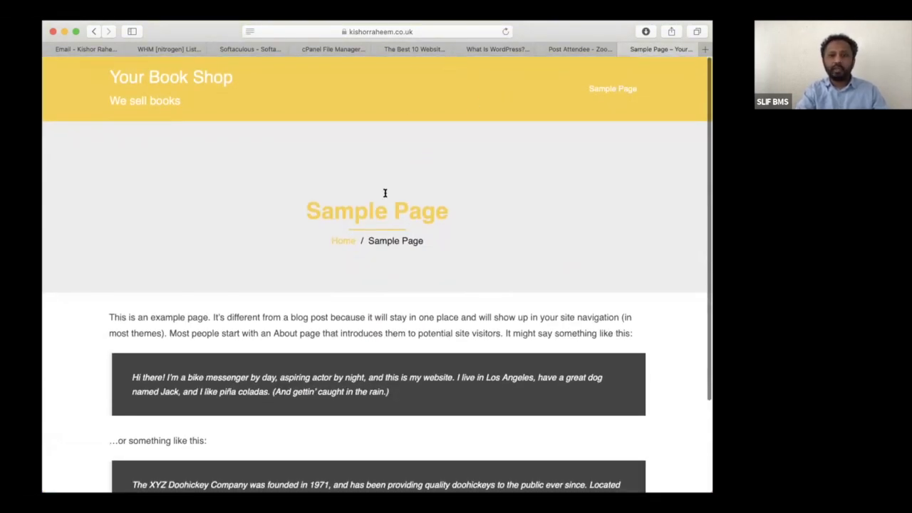
{"action": "left_click", "coordinate": [176, 77]}
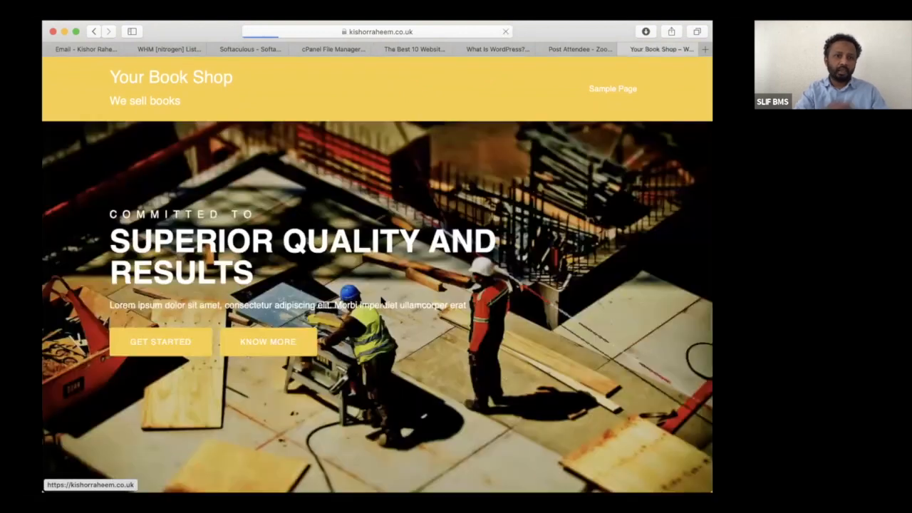
- Close the Zoom, What Is WordPress and website builders comparison tabs, returning to File Manager
{"action": "left_click", "coordinate": [564, 50]}
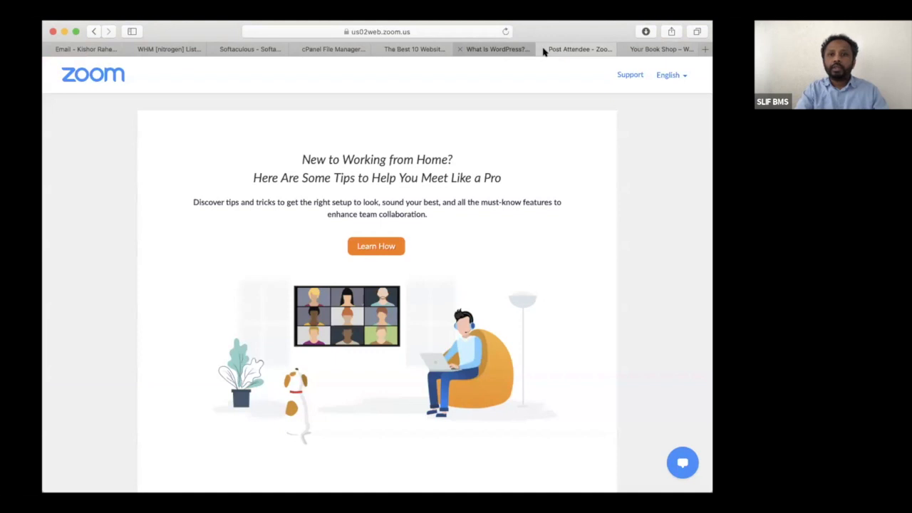
{"action": "left_click", "coordinate": [542, 49]}
{"action": "left_click", "coordinate": [494, 49]}
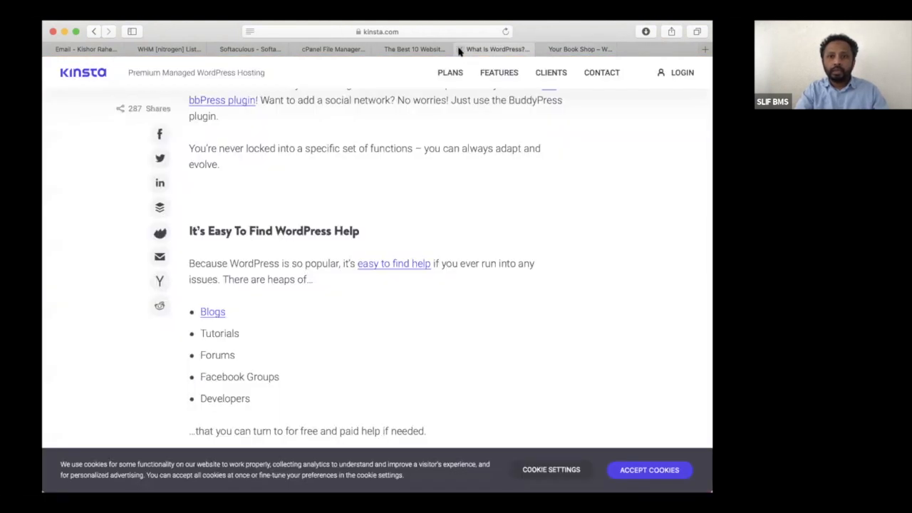
{"action": "left_click", "coordinate": [460, 50]}
{"action": "left_click", "coordinate": [411, 50]}
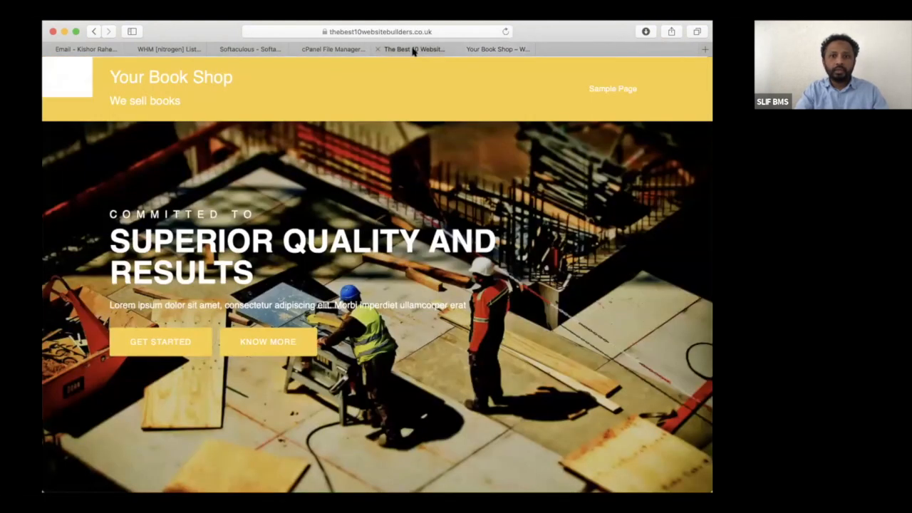
{"action": "left_click", "coordinate": [376, 49]}
{"action": "left_click", "coordinate": [346, 50]}
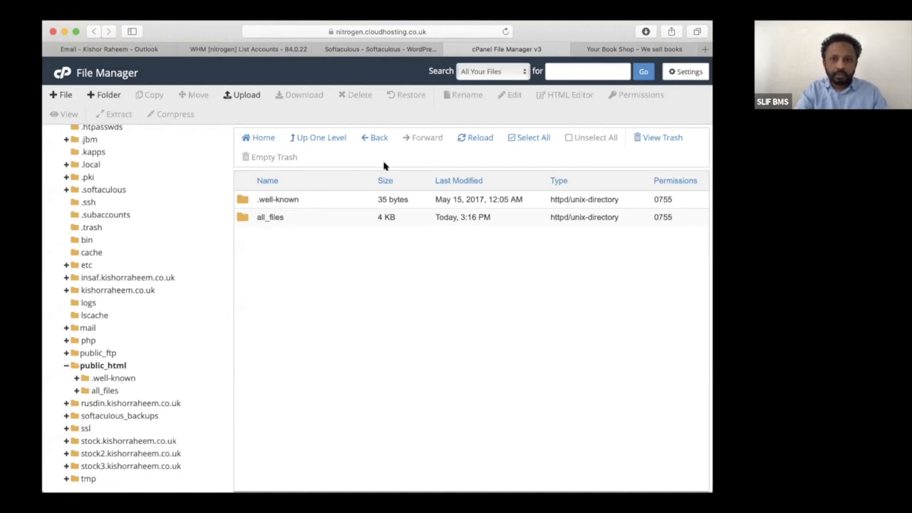
- Reload public_html and scroll through the newly installed WordPress files
{"action": "left_click", "coordinate": [473, 140]}
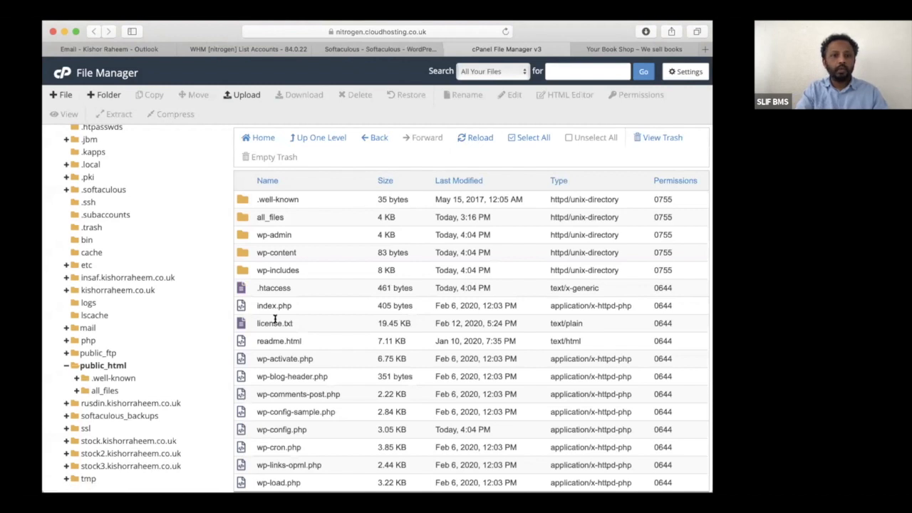
{"action": "scroll", "coordinate": [275, 320], "scroll_direction": "down", "scroll_amount": 3}
{"action": "scroll", "coordinate": [270, 335], "scroll_direction": "up", "scroll_amount": 3}
{"action": "scroll", "coordinate": [267, 353], "scroll_direction": "down", "scroll_amount": 3}
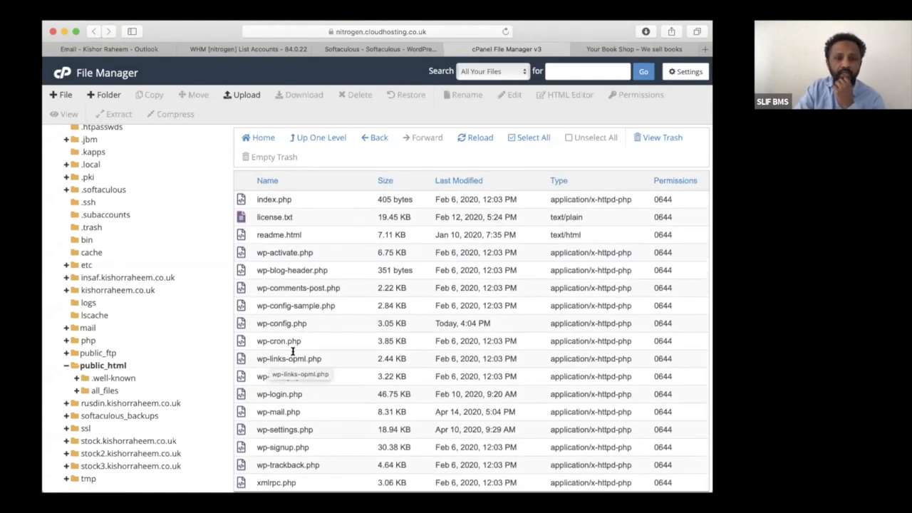
{"action": "scroll", "coordinate": [293, 351], "scroll_direction": "down", "scroll_amount": 1}
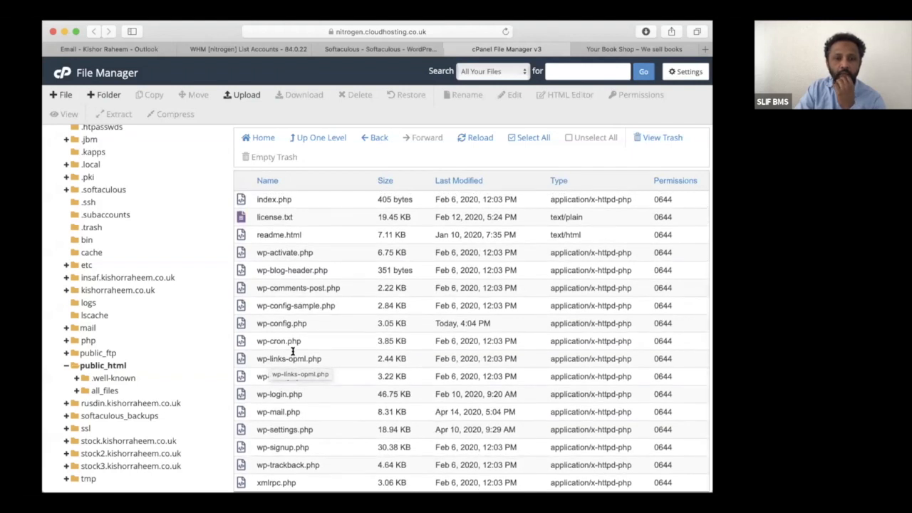
{"action": "scroll", "coordinate": [292, 352], "scroll_direction": "up", "scroll_amount": 3}
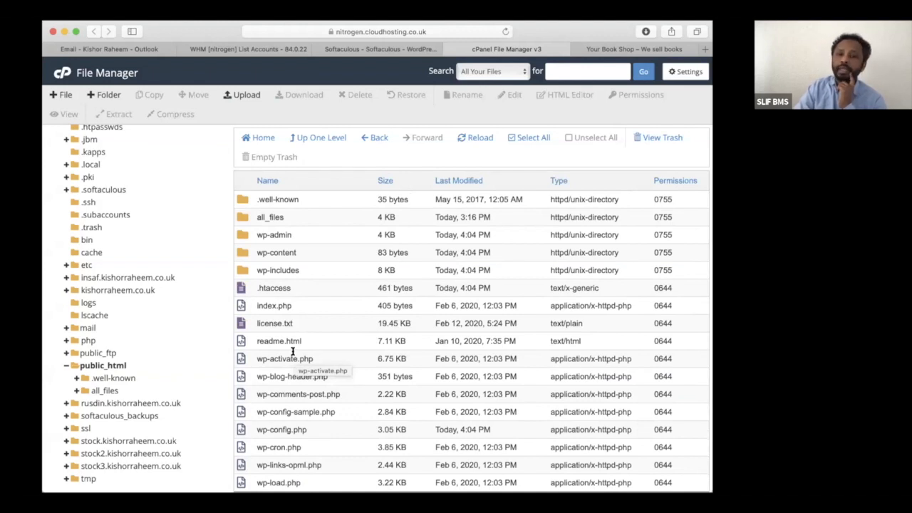
{"action": "scroll", "coordinate": [292, 351], "scroll_direction": "down", "scroll_amount": 3}
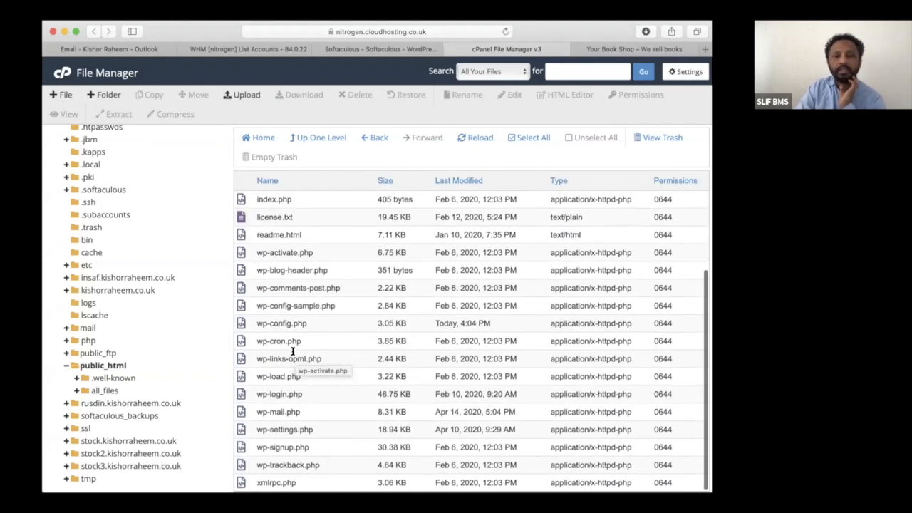
{"action": "scroll", "coordinate": [293, 351], "scroll_direction": "up", "scroll_amount": 3}
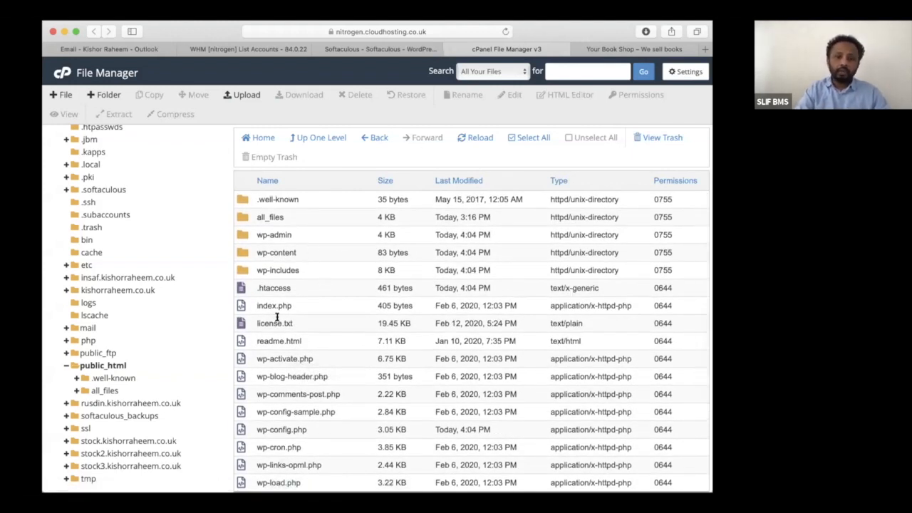
{"action": "scroll", "coordinate": [276, 317], "scroll_direction": "down", "scroll_amount": 1}
{"action": "scroll", "coordinate": [276, 317], "scroll_direction": "up", "scroll_amount": 1}
{"action": "scroll", "coordinate": [274, 318], "scroll_direction": "down", "scroll_amount": 3}
{"action": "scroll", "coordinate": [282, 323], "scroll_direction": "up", "scroll_amount": 3}
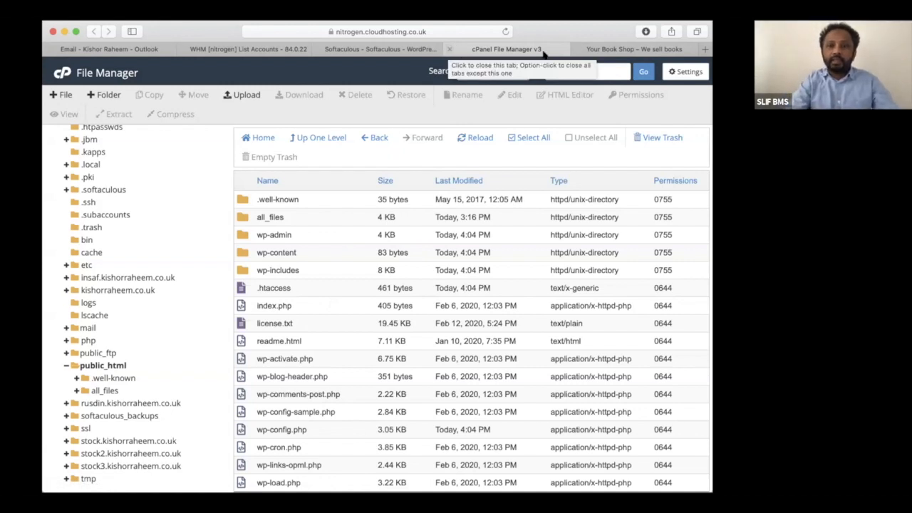
- Glance at the Book Shop site, then select wp-config.php in File Manager
{"action": "left_click", "coordinate": [624, 49]}
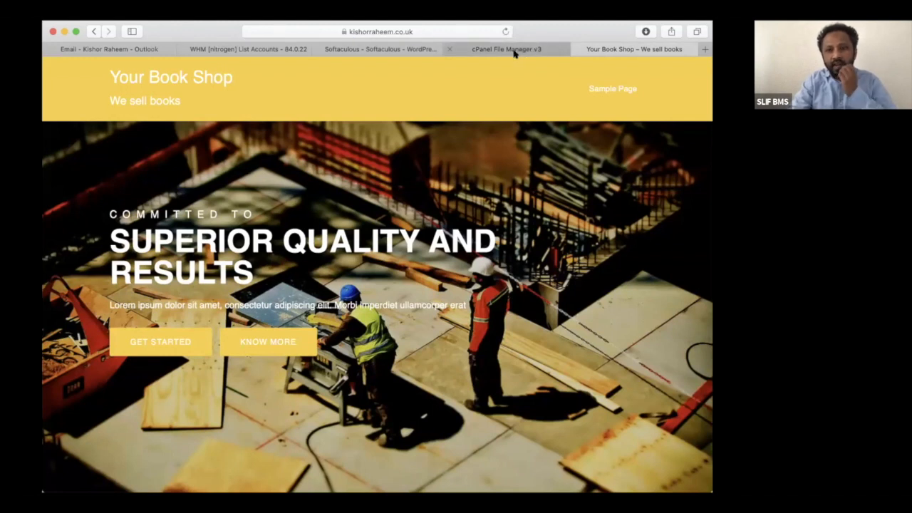
{"action": "left_click", "coordinate": [508, 49]}
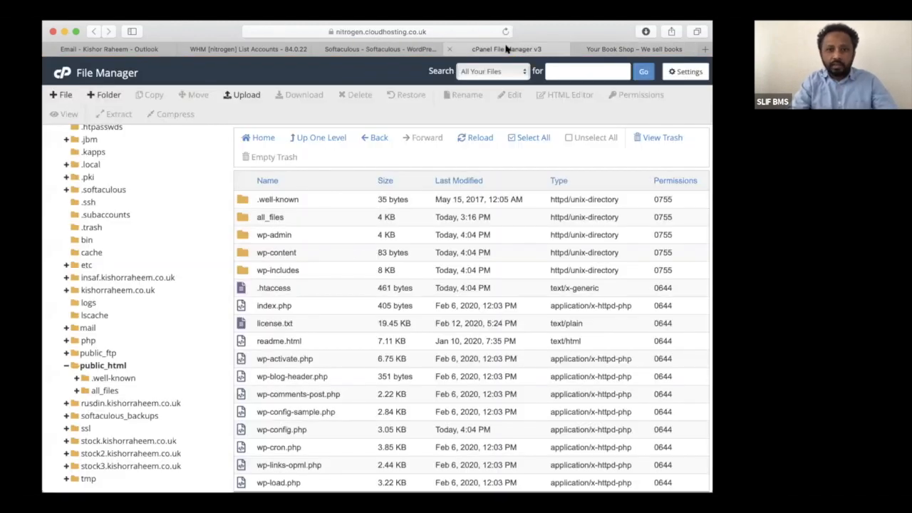
{"action": "scroll", "coordinate": [281, 375], "scroll_direction": "down", "scroll_amount": 3}
{"action": "left_click", "coordinate": [273, 377]}
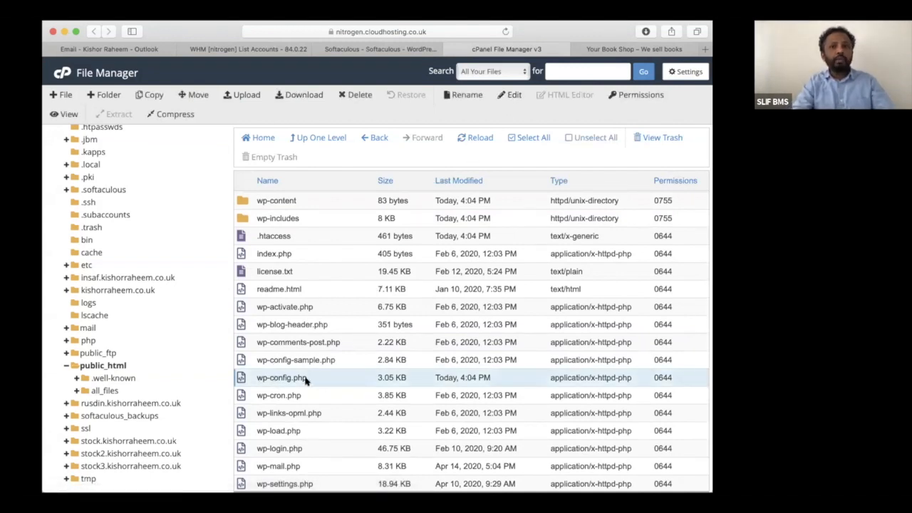
- Append 'wwwwww' to the DB_NAME value in wp-config.php, save it, and view the Book Shop site
{"action": "left_click", "coordinate": [509, 95]}
{"action": "scroll", "coordinate": [265, 320], "scroll_direction": "down", "scroll_amount": 3}
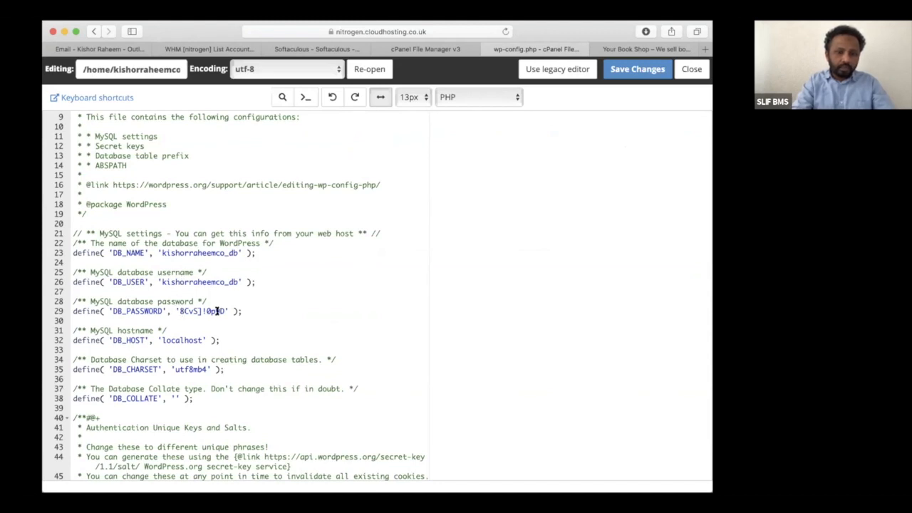
{"action": "left_click", "coordinate": [238, 252]}
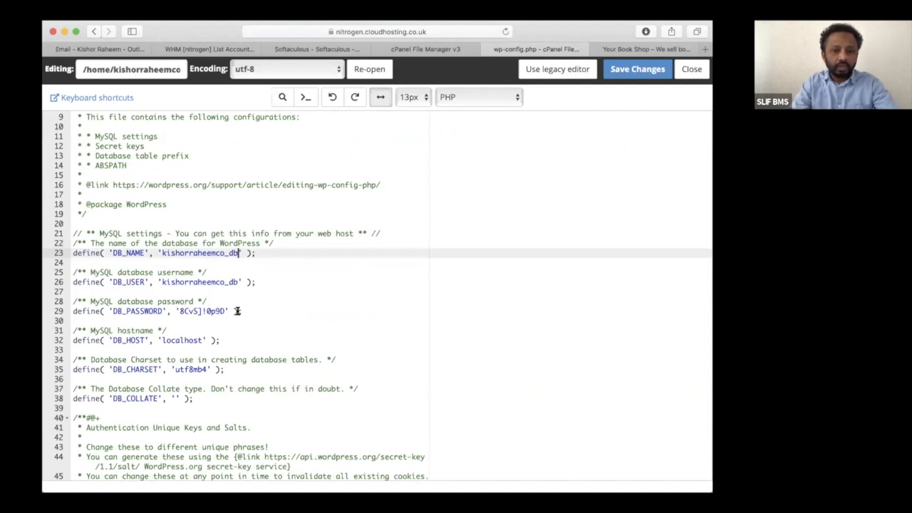
{"action": "type", "text": "wwwwww"}
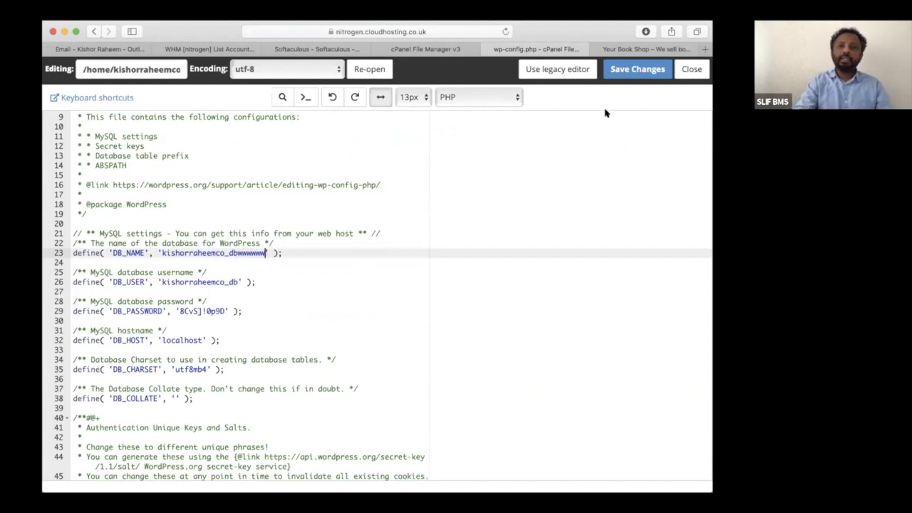
{"action": "left_click", "coordinate": [631, 74]}
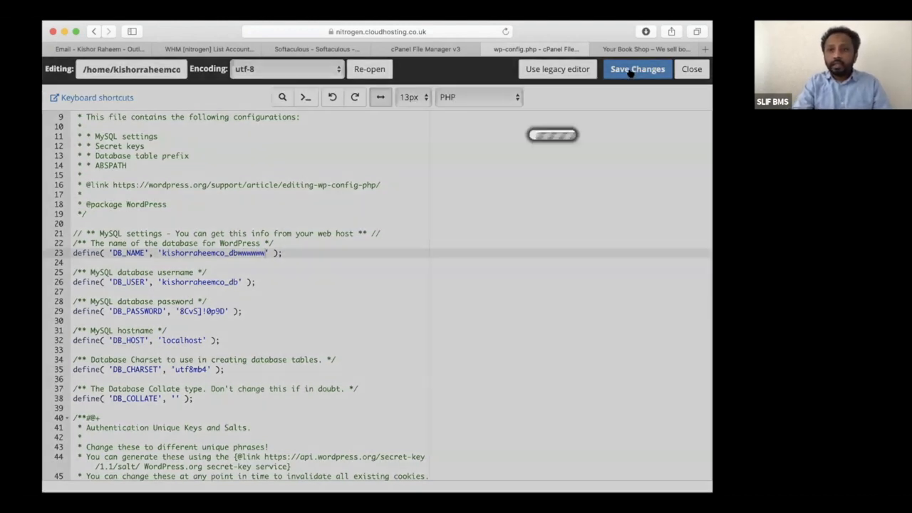
{"action": "left_click", "coordinate": [653, 50]}
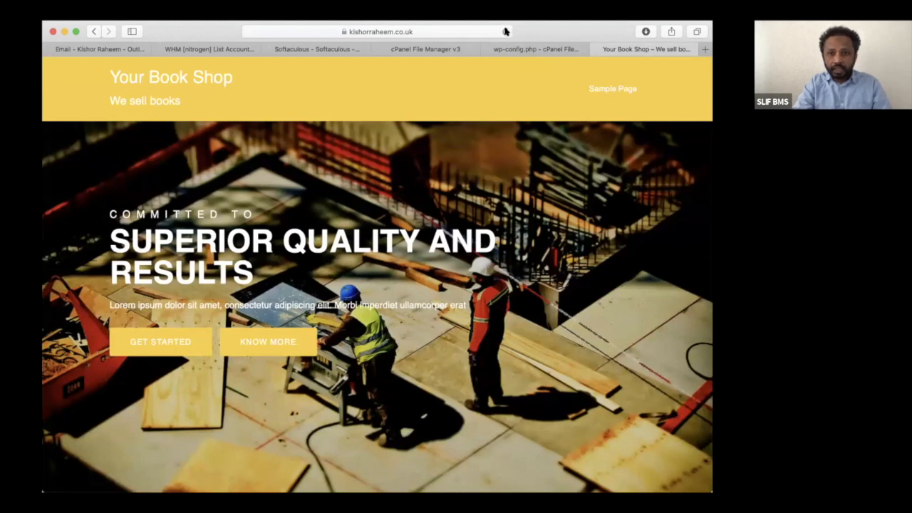
- Reload the site to see the database connection error, then return to the wp-config.php editor
{"action": "left_click", "coordinate": [505, 31]}
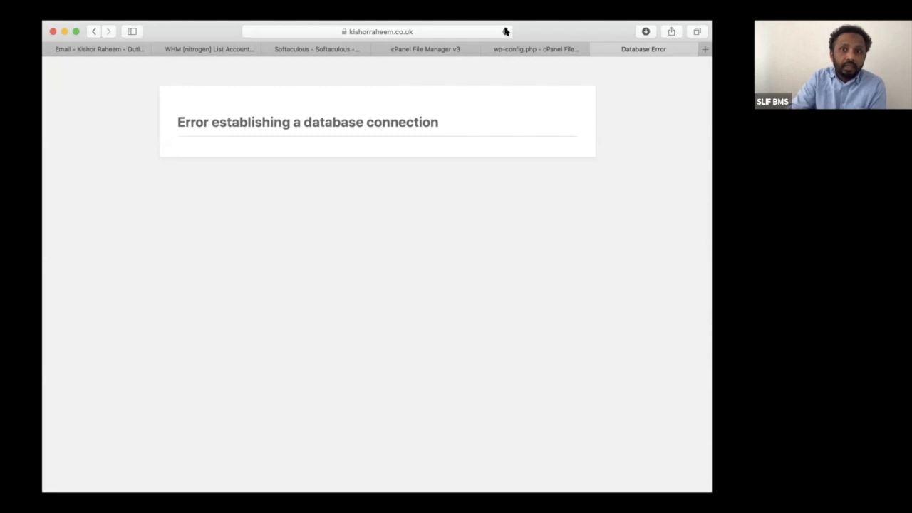
{"action": "left_click", "coordinate": [405, 49]}
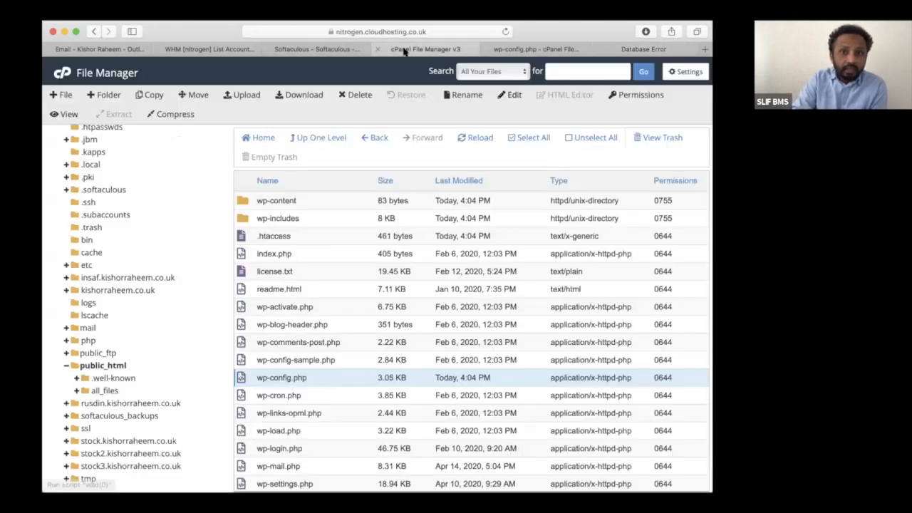
{"action": "left_click", "coordinate": [540, 50]}
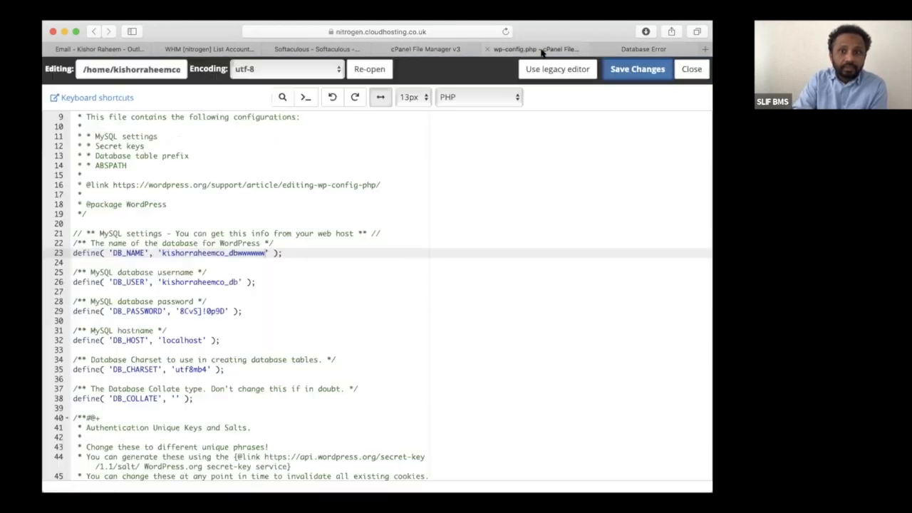
{"action": "left_click", "coordinate": [643, 50]}
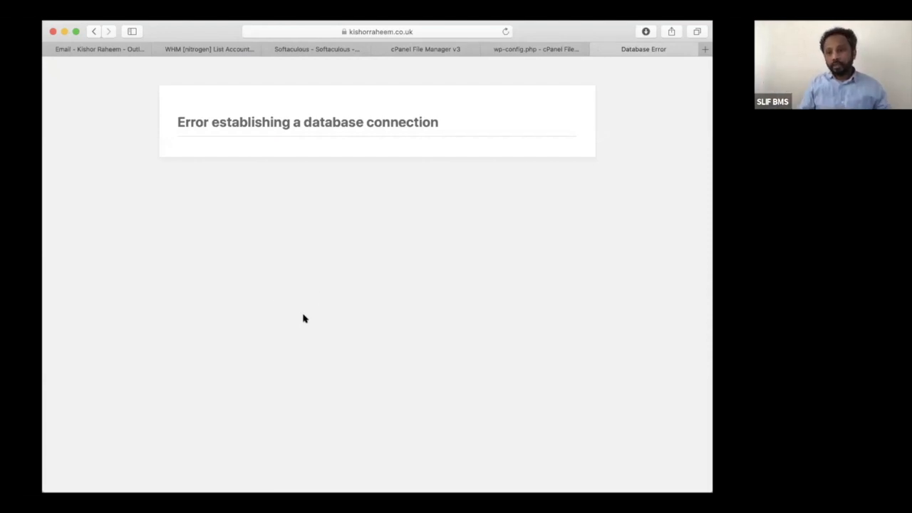
{"action": "left_click", "coordinate": [521, 45]}
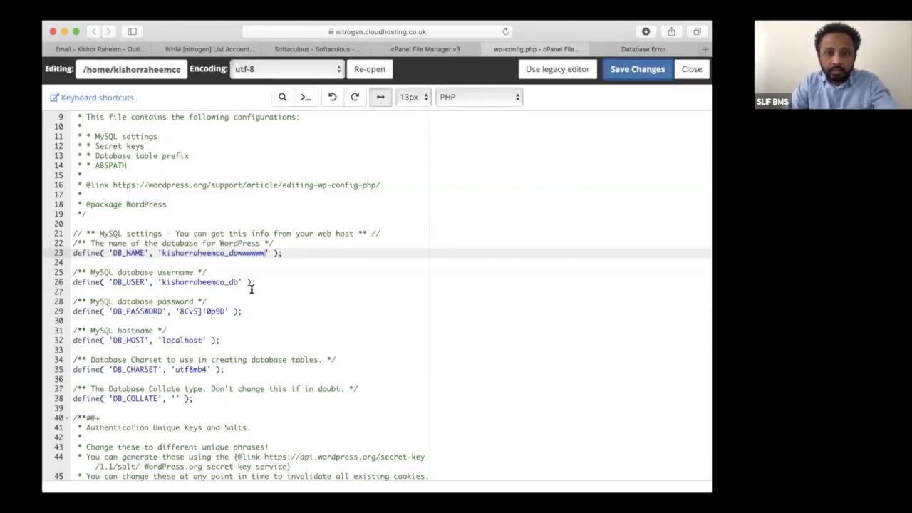
- Undo the extra DB_NAME characters, save wp-config.php, and reload the site to confirm it loads
{"action": "left_click", "coordinate": [251, 289]}
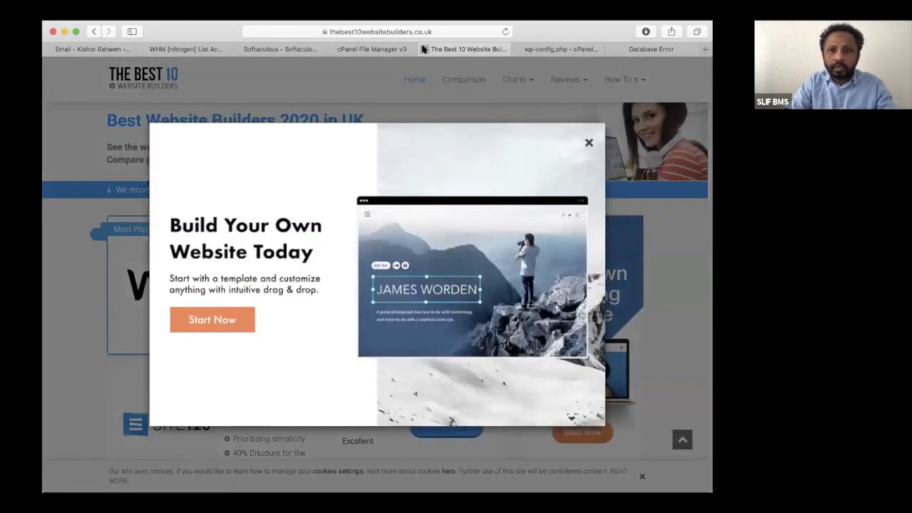
{"action": "left_click", "coordinate": [425, 49]}
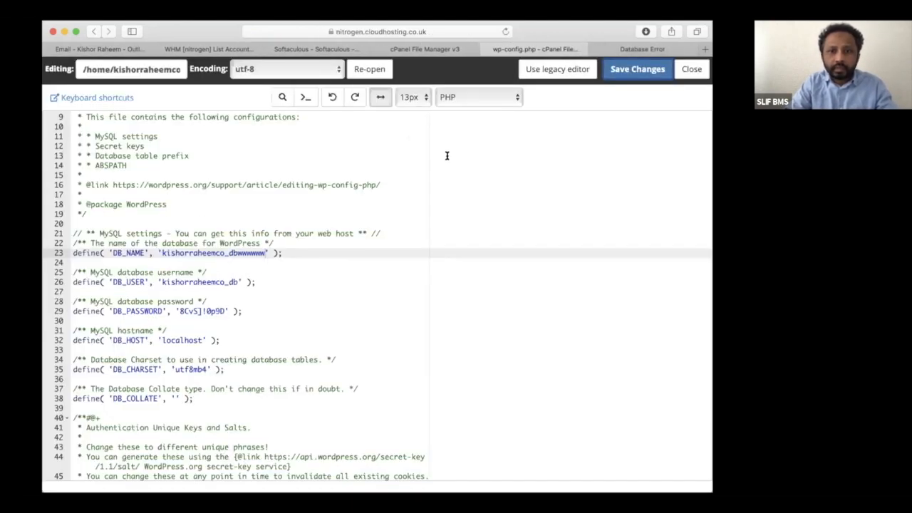
{"action": "left_click", "coordinate": [460, 183]}
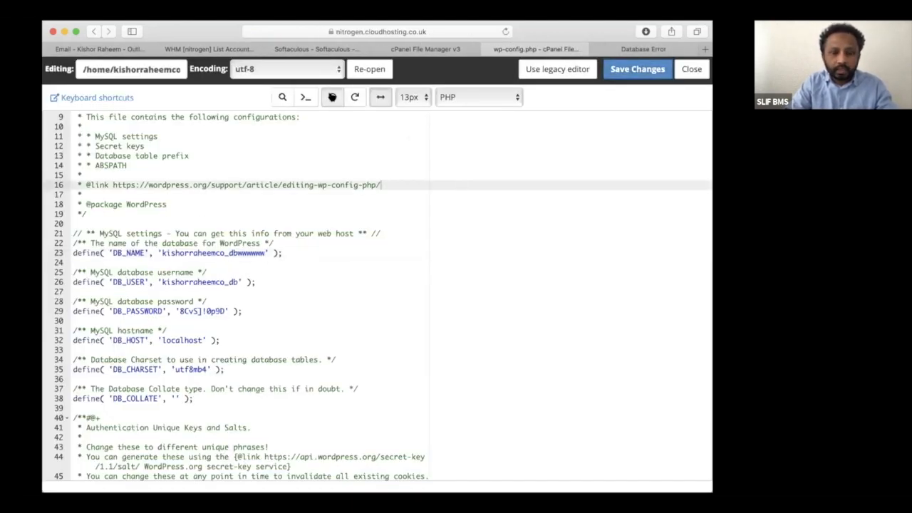
{"action": "left_click", "coordinate": [332, 97]}
{"action": "left_click", "coordinate": [636, 70]}
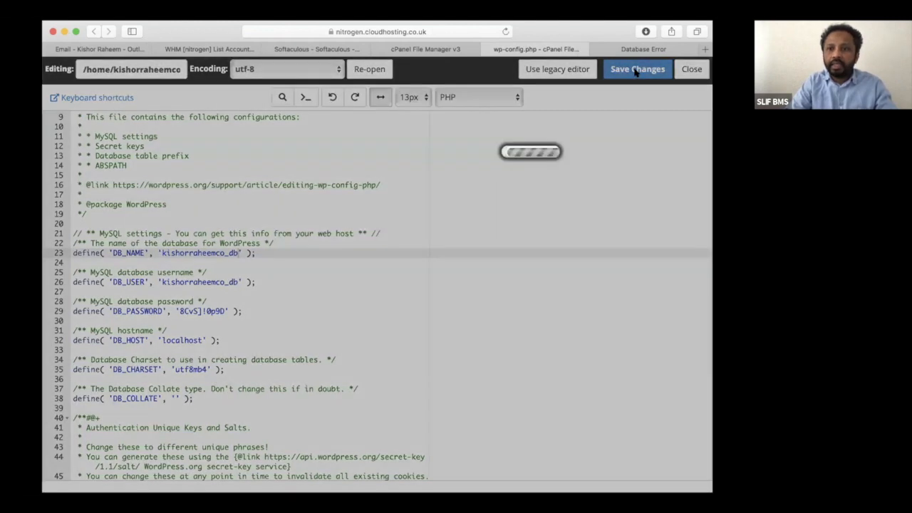
{"action": "left_click", "coordinate": [643, 49]}
{"action": "left_click", "coordinate": [503, 31]}
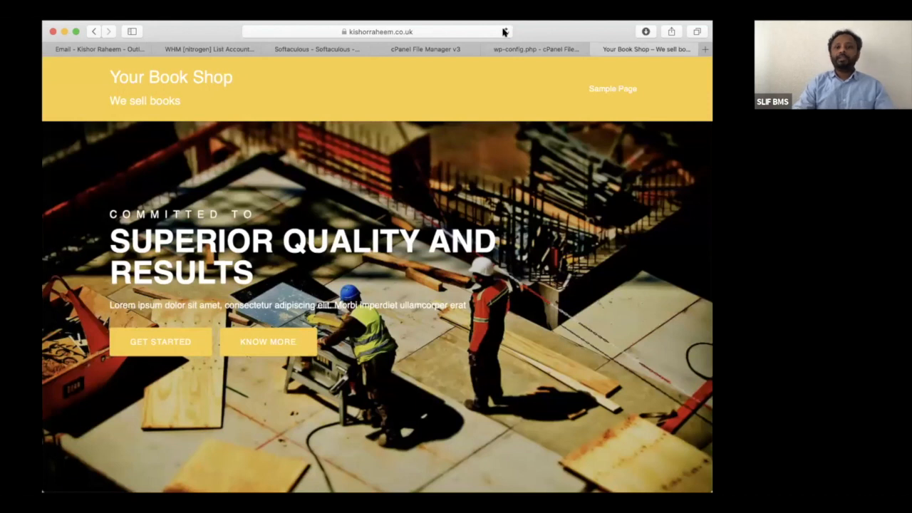
{"action": "left_click", "coordinate": [317, 49]}
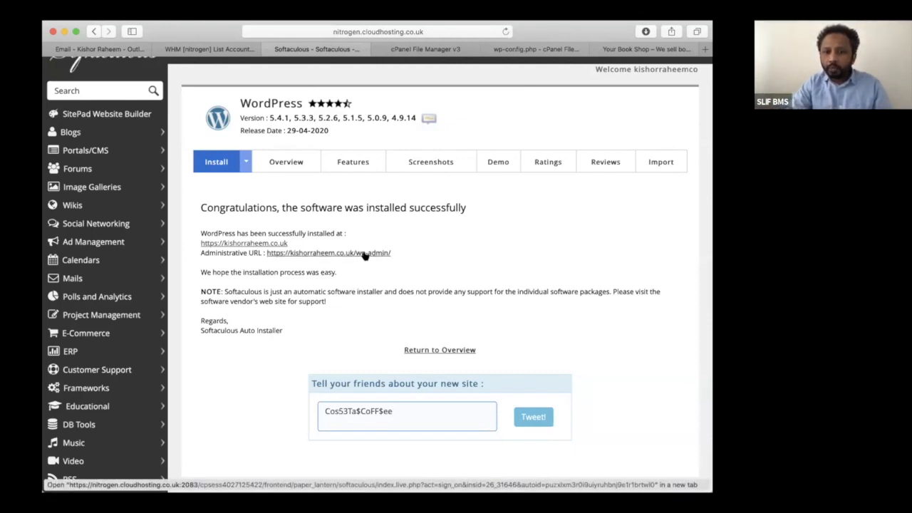
- Refresh the file listing, then close the File Manager and wp-config.php editor tabs
{"action": "left_click", "coordinate": [449, 50]}
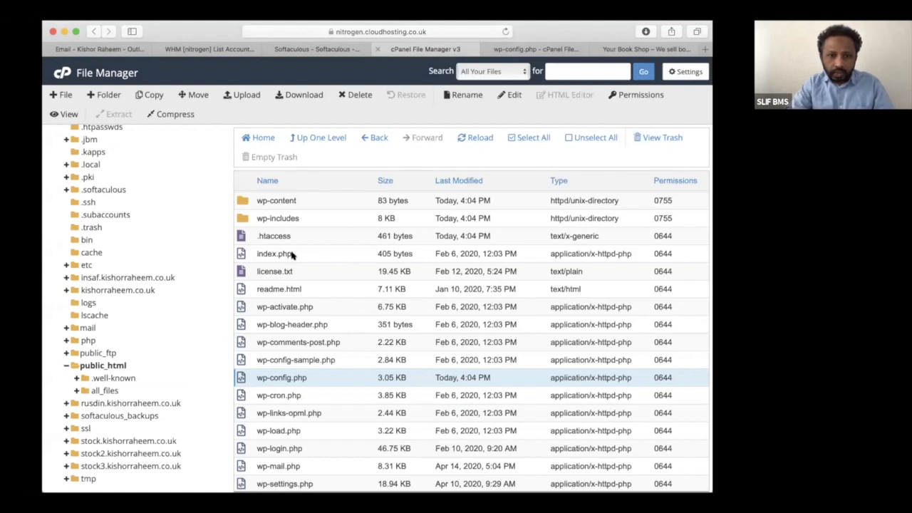
{"action": "left_click", "coordinate": [265, 234]}
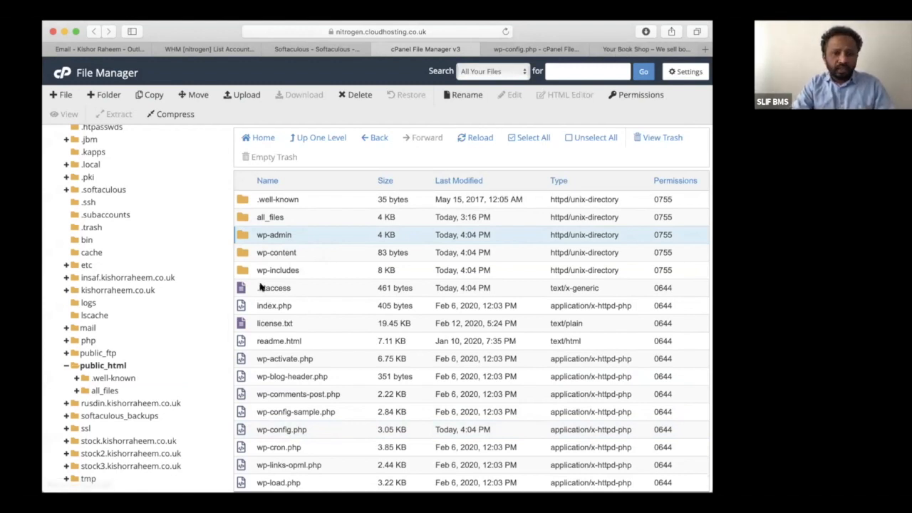
{"action": "left_click", "coordinate": [376, 49]}
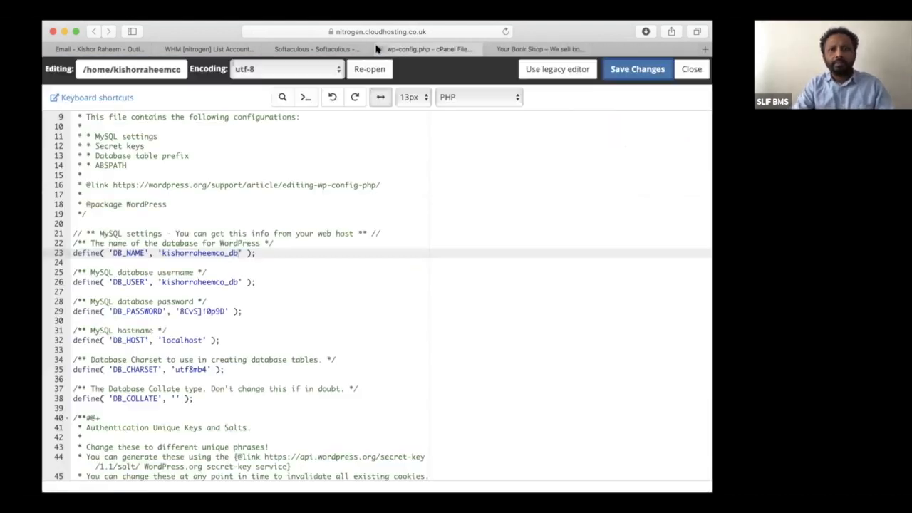
{"action": "left_click", "coordinate": [448, 49]}
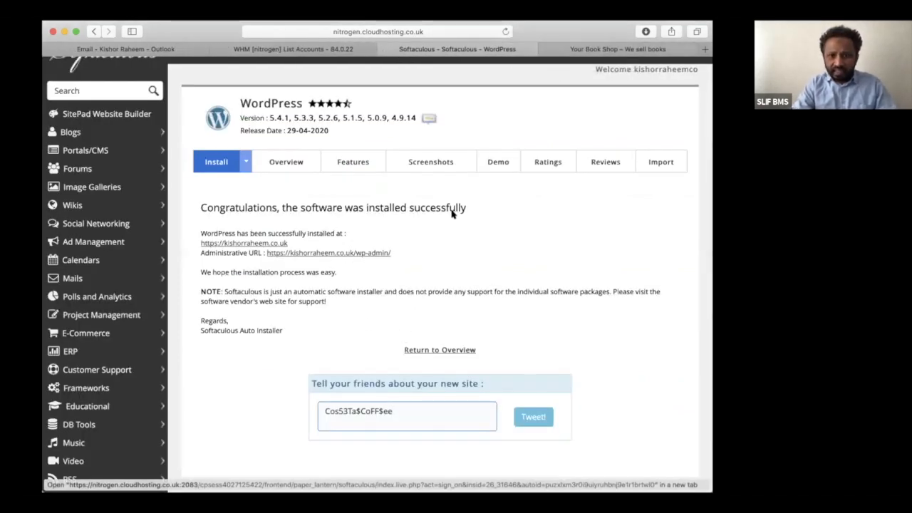
{"action": "left_click", "coordinate": [543, 49]}
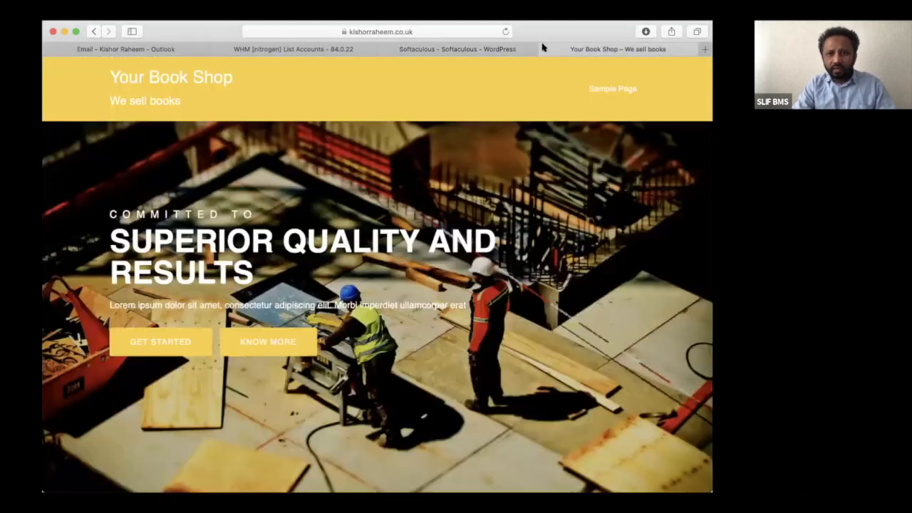
- Go to the site's /wp-admin login page
{"action": "left_click", "coordinate": [451, 31]}
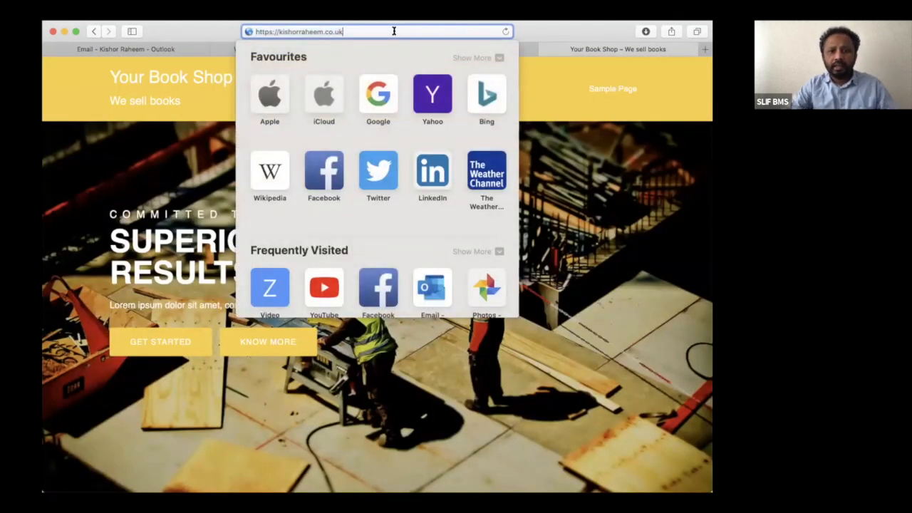
{"action": "type", "text": "/wp-admin"}
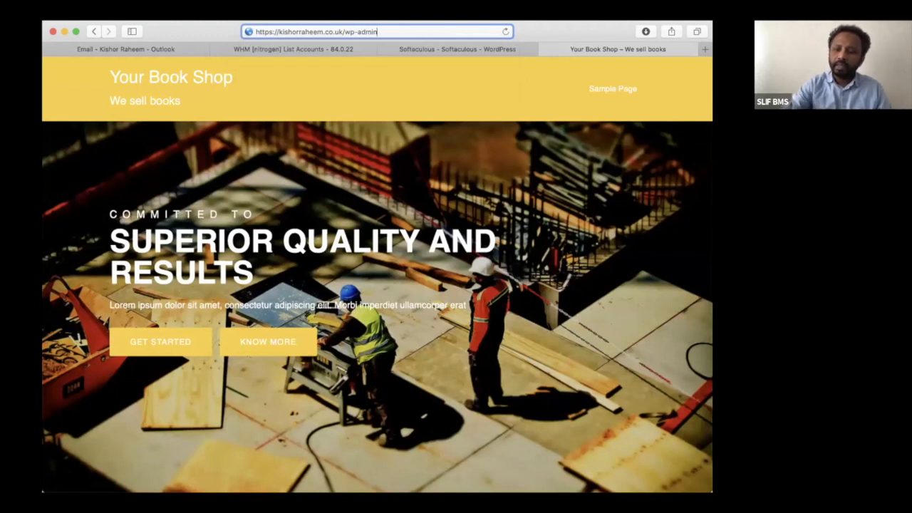
{"action": "key", "text": "Return"}
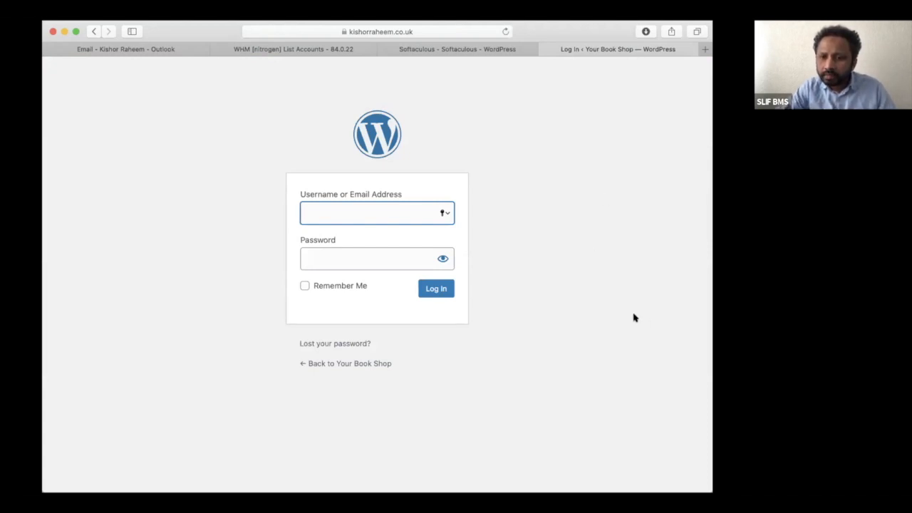
- Enter the administrator username and paste the account password, reveal it to check, and log in
{"action": "type", "text": "shop"}
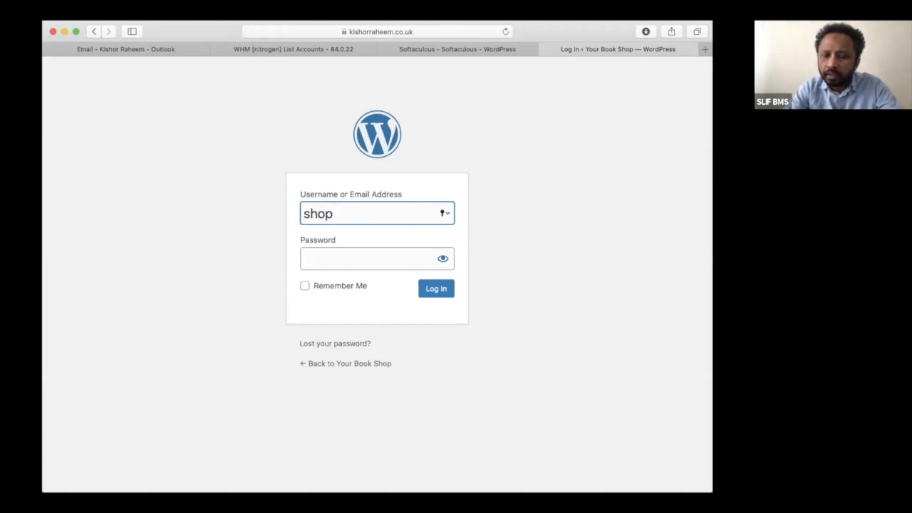
{"action": "type", "text": "admin"}
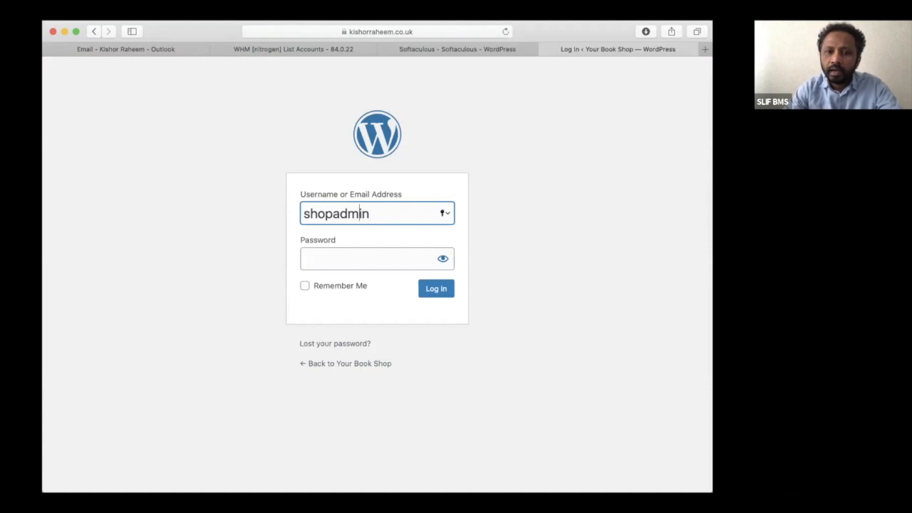
{"action": "key", "text": "Left"}
{"action": "key", "text": "Left"}
{"action": "key", "text": "Left"}
{"action": "key", "text": "Left"}
{"action": "key", "text": "Left"}
{"action": "type", "text": "-"}
{"action": "key", "text": "Tab"}
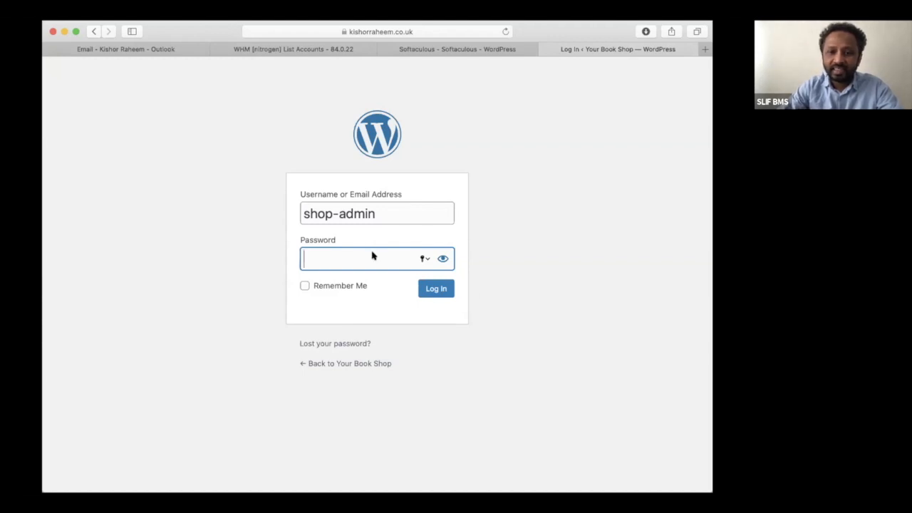
{"action": "type", "text": "p"}
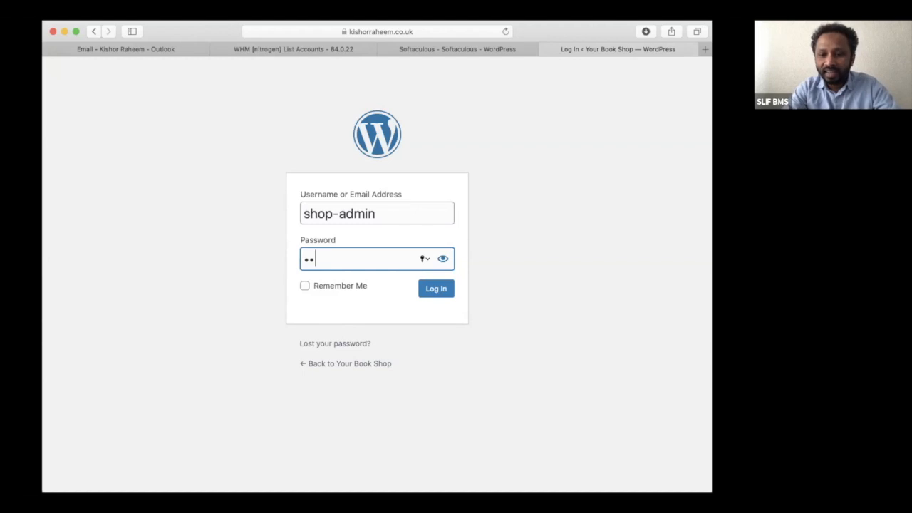
{"action": "key", "text": "super+v"}
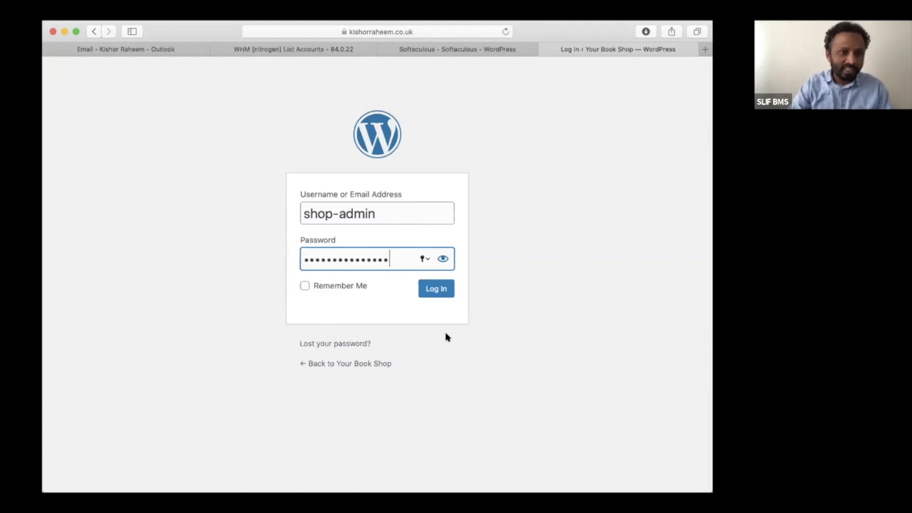
{"action": "left_click", "coordinate": [436, 290]}
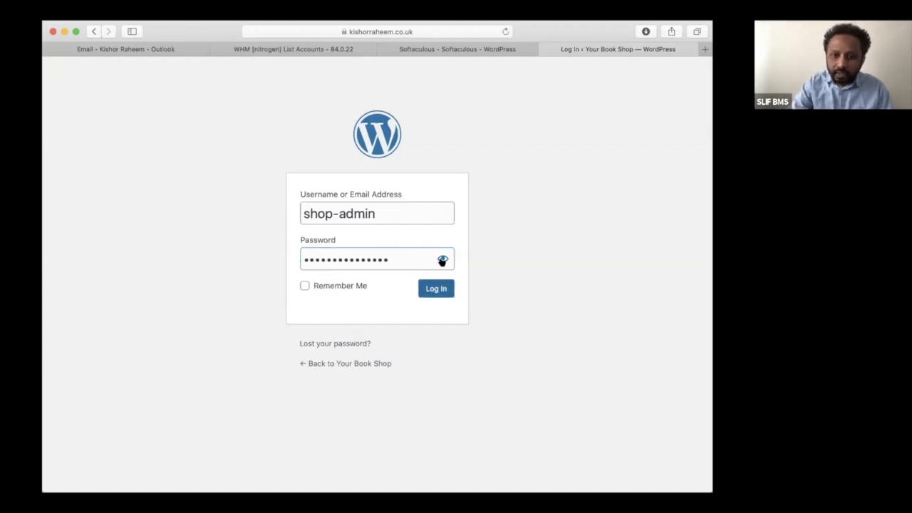
{"action": "left_click", "coordinate": [442, 259]}
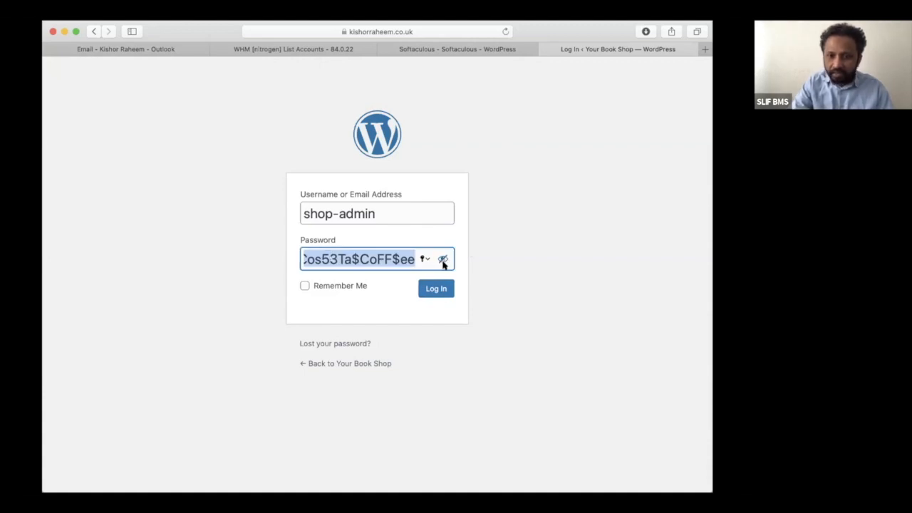
{"action": "left_click", "coordinate": [441, 289]}
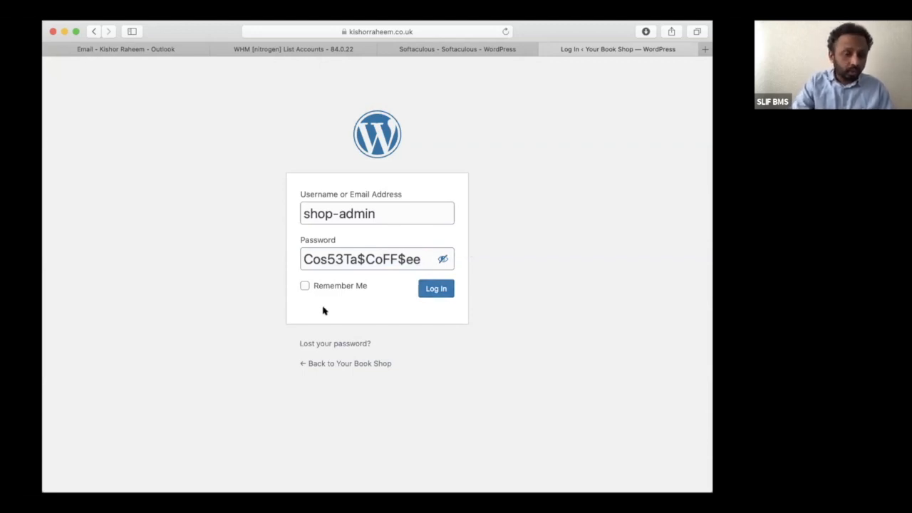
{"action": "left_click", "coordinate": [441, 289]}
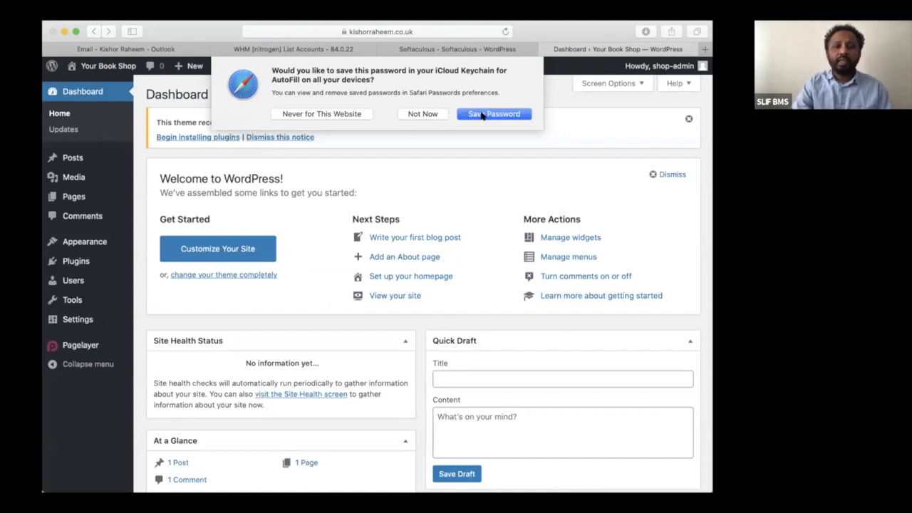
- Save the password in Safari and scroll through the WordPress 5.4.1 Dashboard
{"action": "left_click", "coordinate": [481, 116]}
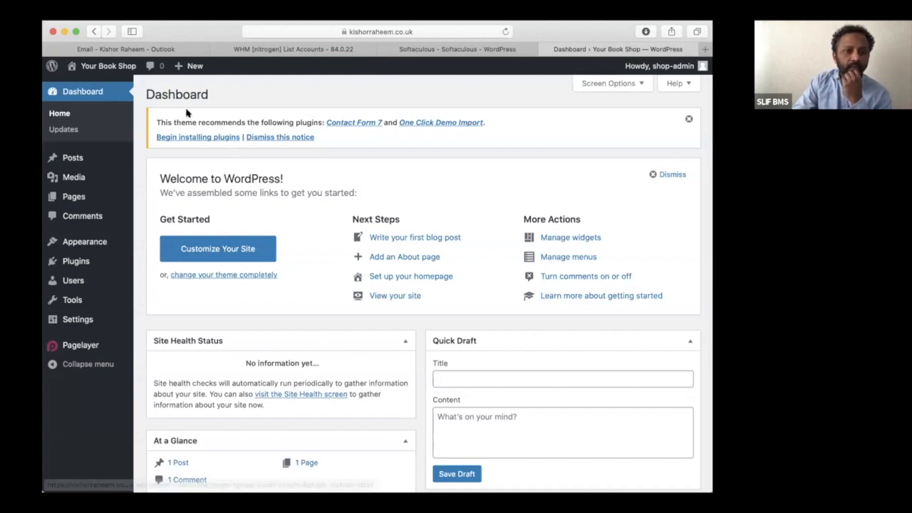
{"action": "scroll", "coordinate": [314, 228], "scroll_direction": "down", "scroll_amount": 5}
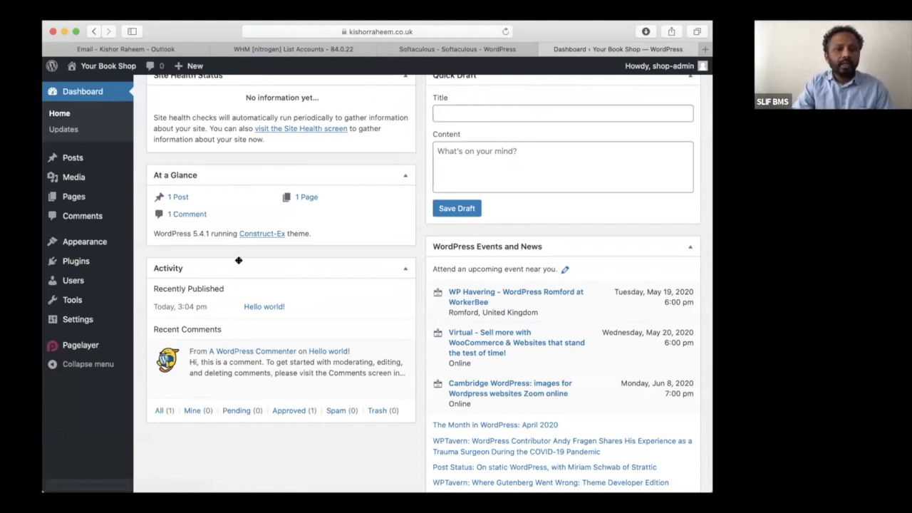
{"action": "scroll", "coordinate": [399, 309], "scroll_direction": "up", "scroll_amount": 5}
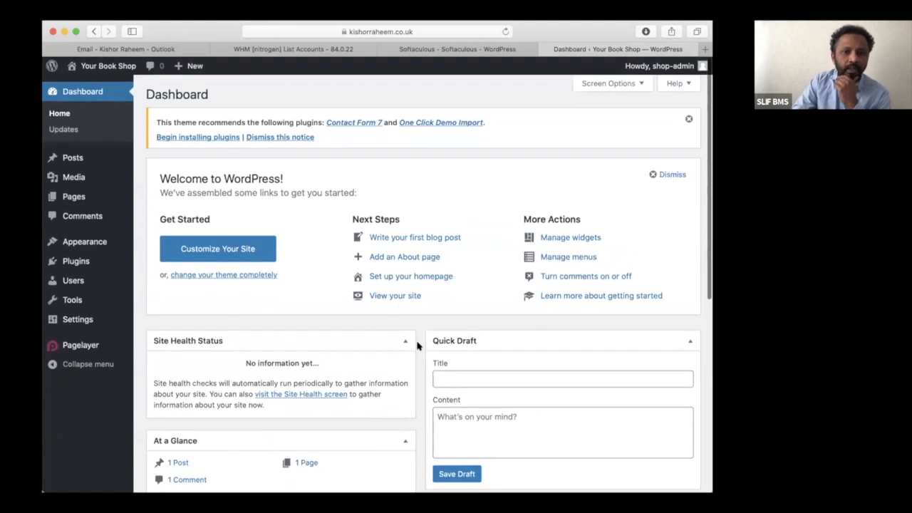
{"action": "scroll", "coordinate": [417, 345], "scroll_direction": "down", "scroll_amount": 10}
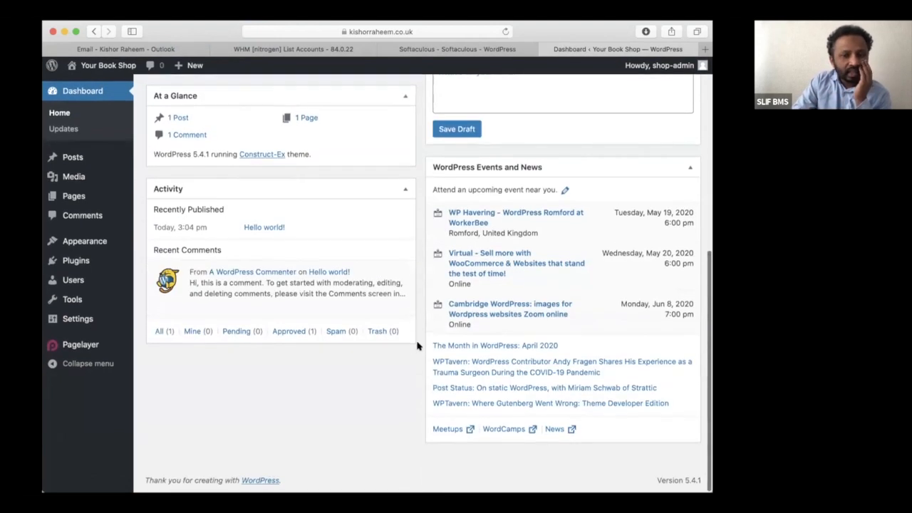
{"action": "scroll", "coordinate": [418, 345], "scroll_direction": "up", "scroll_amount": 5}
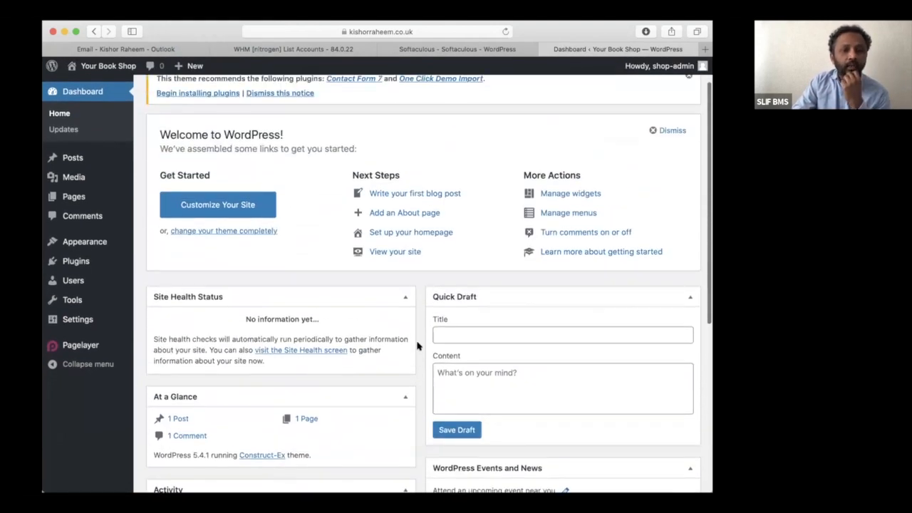
{"action": "scroll", "coordinate": [417, 344], "scroll_direction": "up", "scroll_amount": 1}
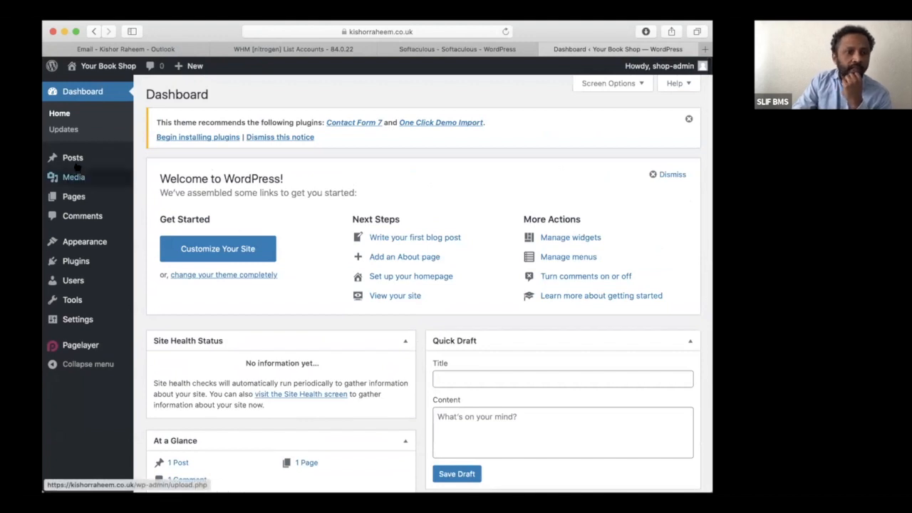
- Open the Book Shop site in a new tab and go to the All Pages list
{"action": "left_click", "coordinate": [702, 48]}
{"action": "type", "text": "kishorraheem.co.uk"}
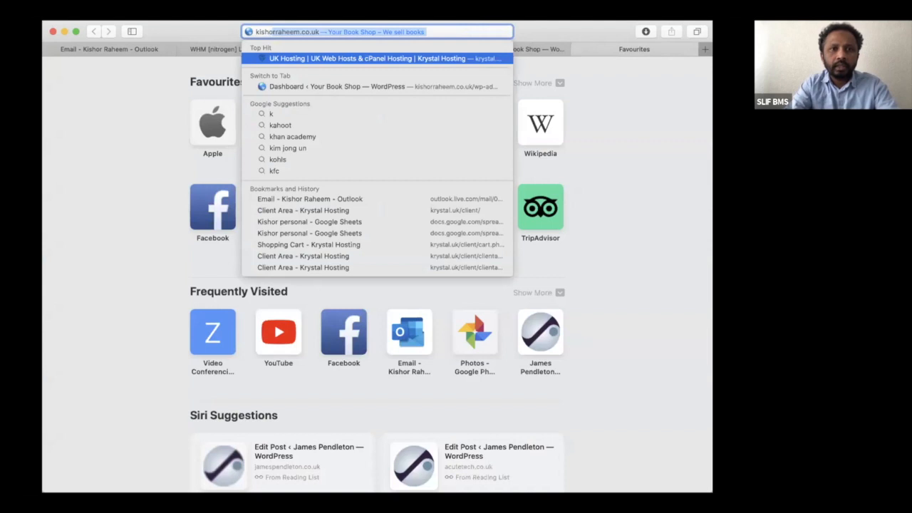
{"action": "key", "text": "Return"}
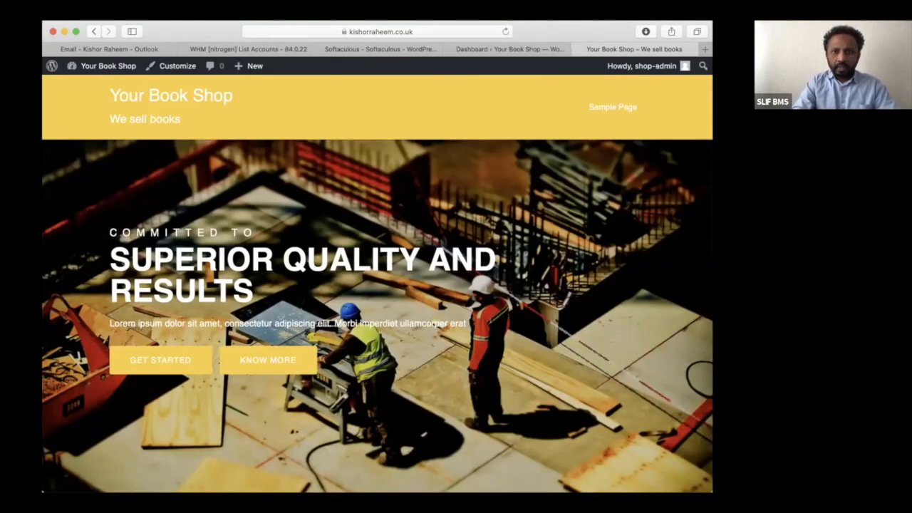
{"action": "left_click", "coordinate": [533, 49]}
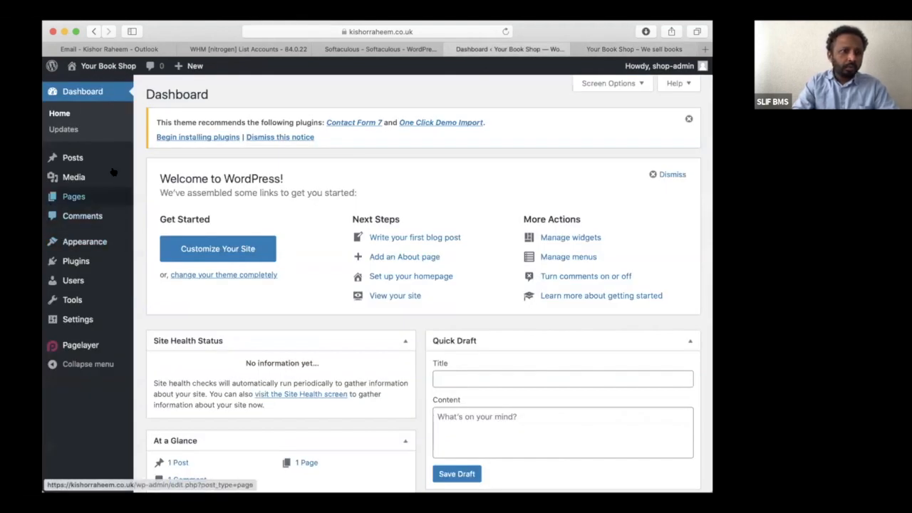
{"action": "left_click", "coordinate": [71, 198]}
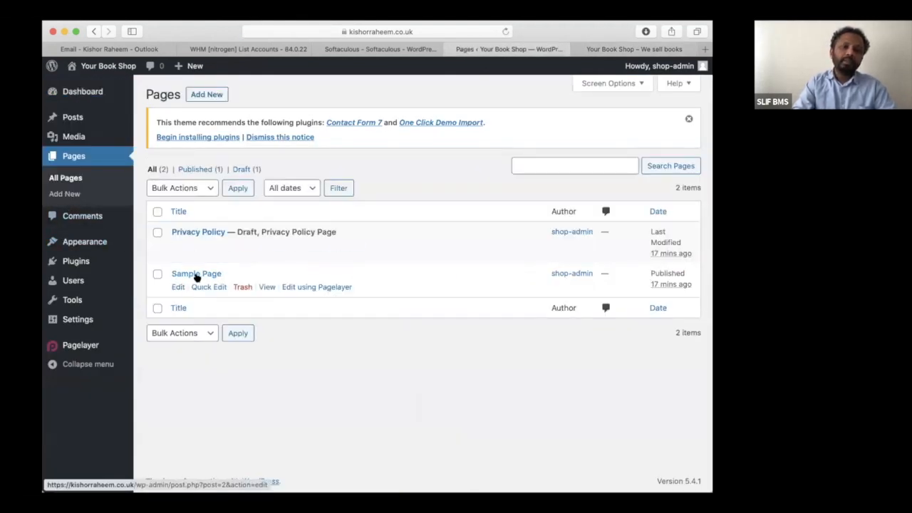
- View the live Sample Page, then return to the pages list
{"action": "left_click", "coordinate": [652, 51]}
{"action": "left_click", "coordinate": [603, 108]}
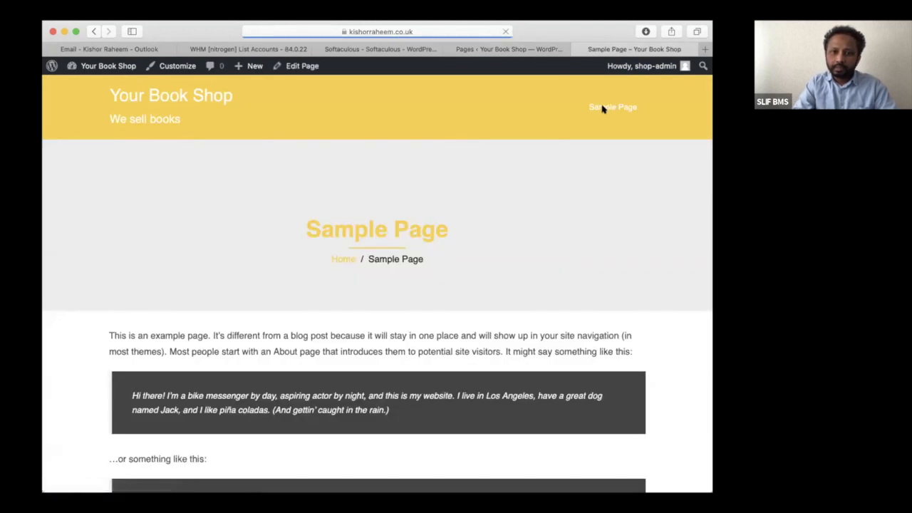
{"action": "scroll", "coordinate": [413, 284], "scroll_direction": "down", "scroll_amount": 5}
{"action": "scroll", "coordinate": [412, 282], "scroll_direction": "up", "scroll_amount": 5}
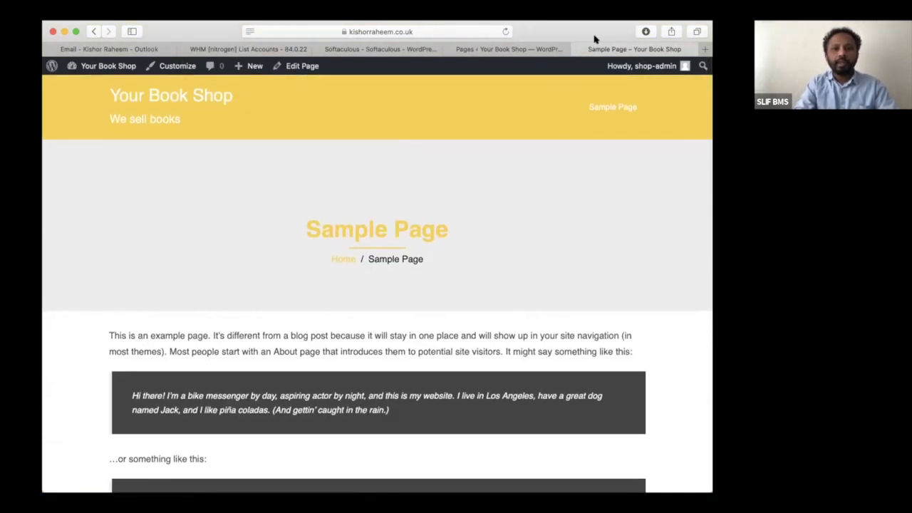
{"action": "left_click", "coordinate": [513, 50]}
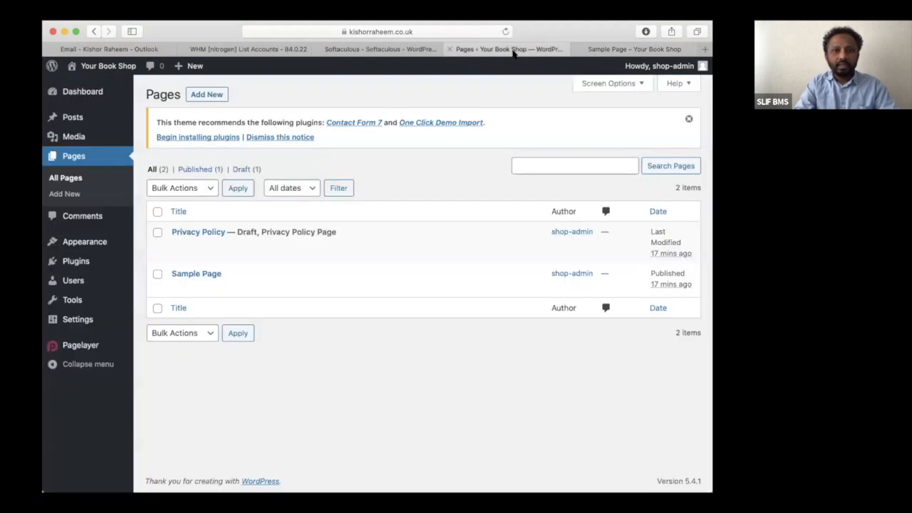
- Open Sample Page in the block editor, dismiss the welcome tour, and preview it
{"action": "mouse_move", "coordinate": [193, 281]}
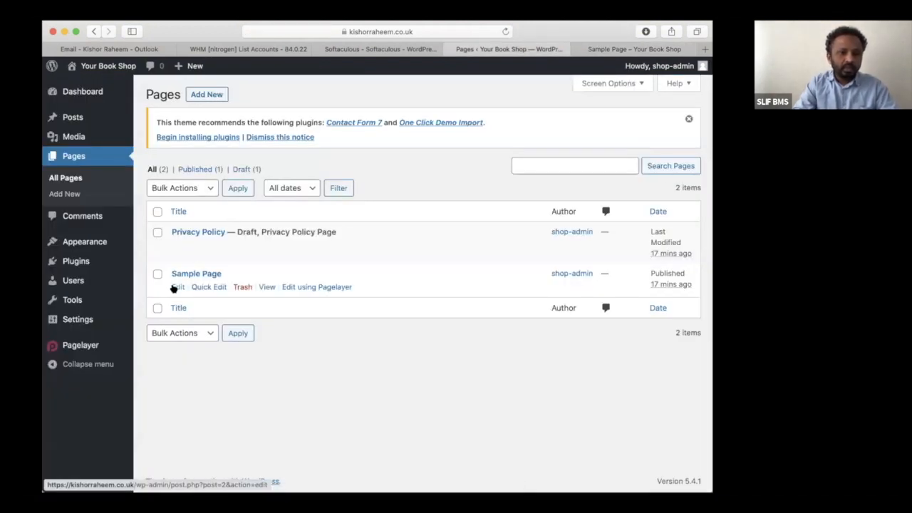
{"action": "left_click", "coordinate": [189, 276]}
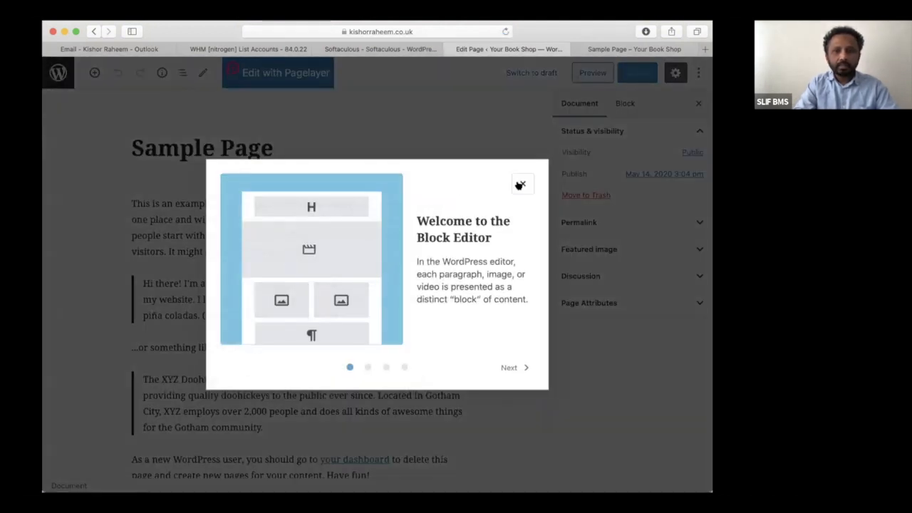
{"action": "left_click", "coordinate": [520, 185]}
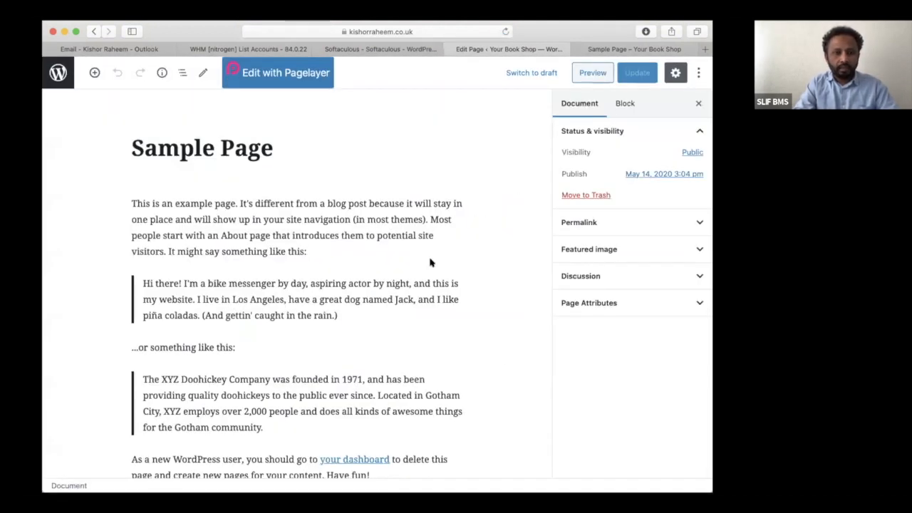
{"action": "scroll", "coordinate": [263, 244], "scroll_direction": "down", "scroll_amount": 3}
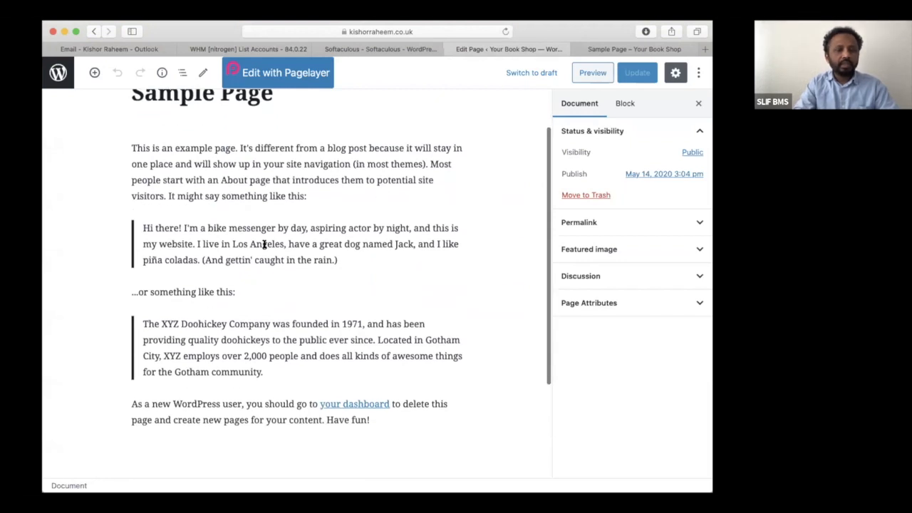
{"action": "scroll", "coordinate": [260, 240], "scroll_direction": "up", "scroll_amount": 3}
{"action": "left_click", "coordinate": [607, 72]}
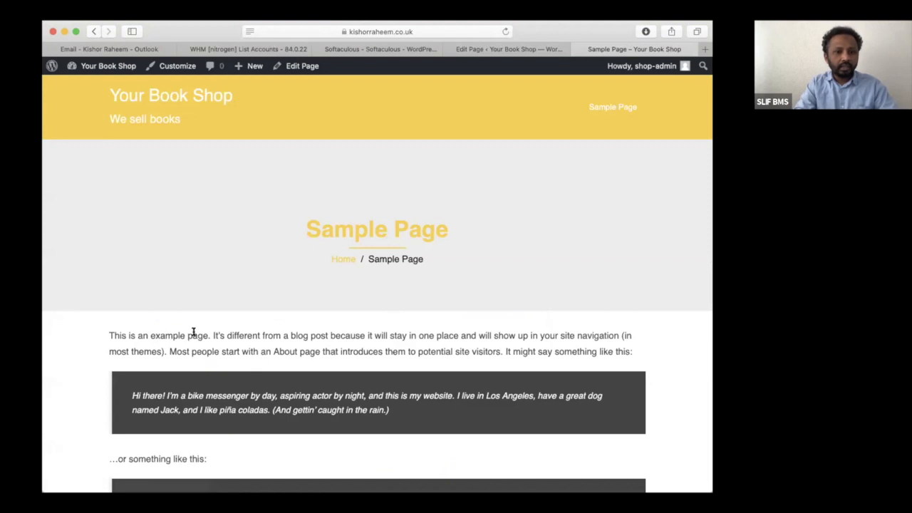
{"action": "left_click", "coordinate": [538, 51]}
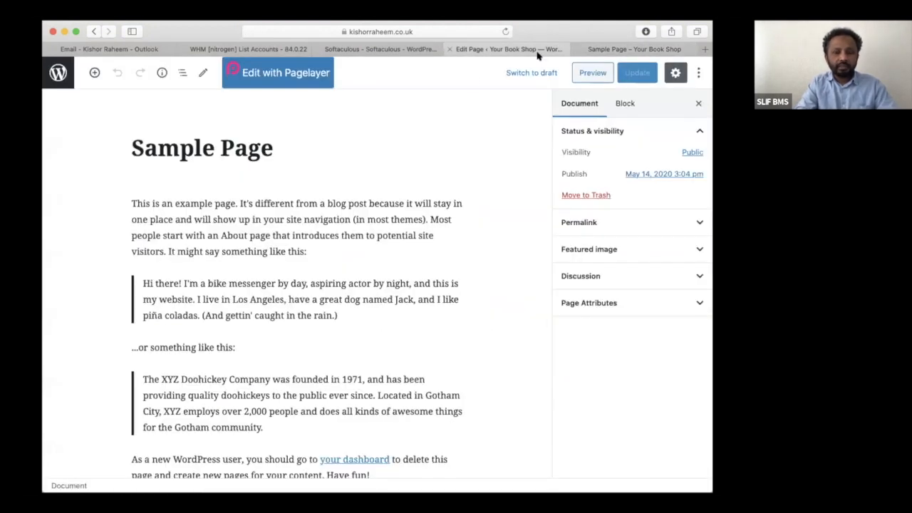
- Add 'I am editing here' to the first paragraph, update, and reload the live page
{"action": "left_click", "coordinate": [162, 205]}
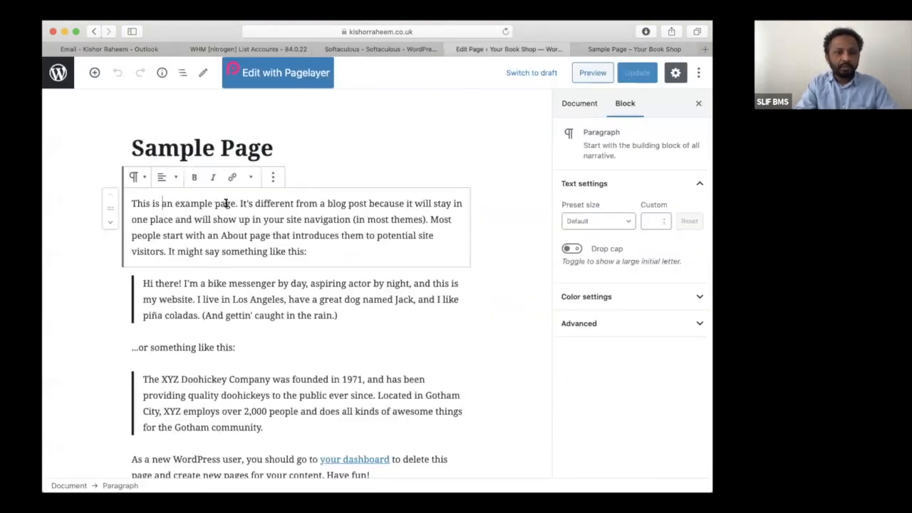
{"action": "key", "text": "Right"}
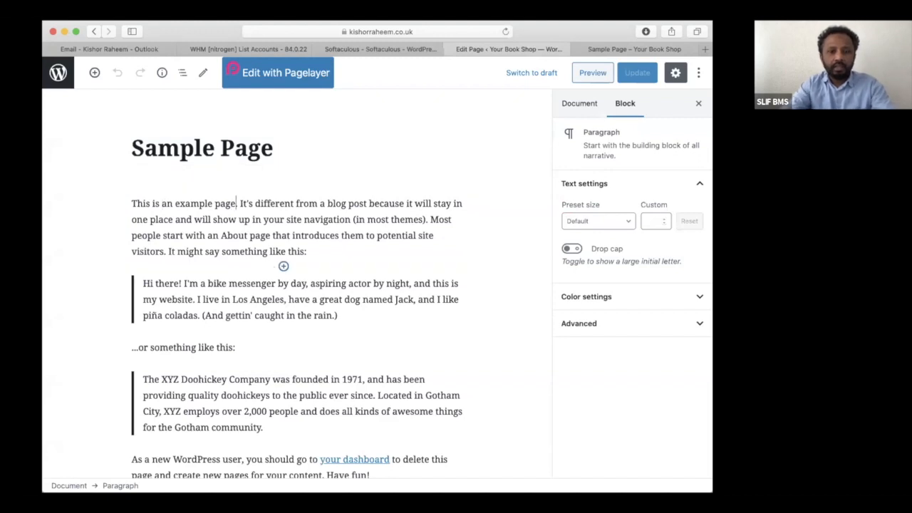
{"action": "type", "text": "I am"}
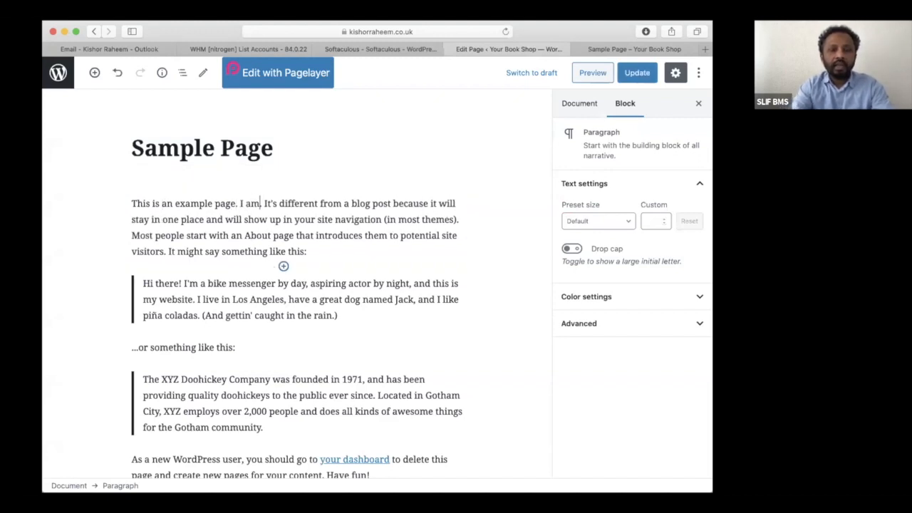
{"action": "type", "text": " editing here."}
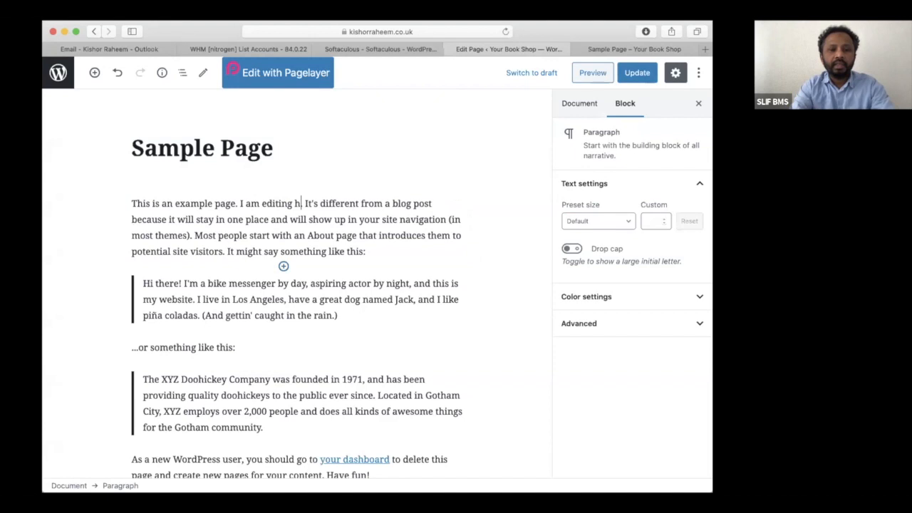
{"action": "left_click", "coordinate": [633, 74]}
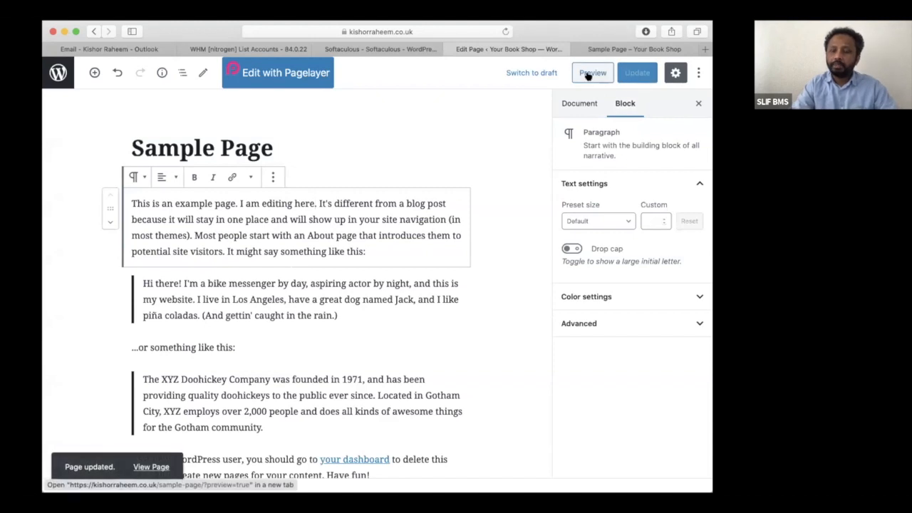
{"action": "left_click", "coordinate": [626, 50]}
{"action": "left_click", "coordinate": [505, 32]}
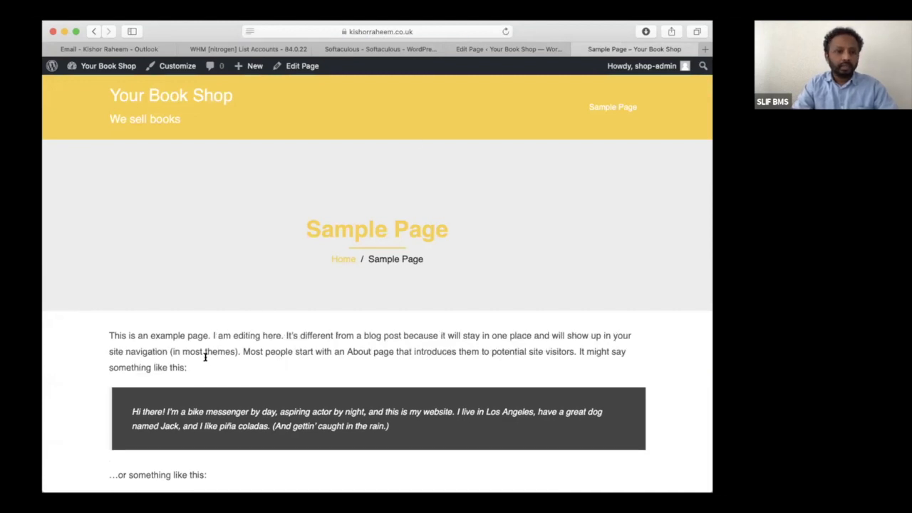
- Highlight 'I am editing here' on the live page, then go back to the Sample Page editor
{"action": "left_click_drag", "start_coordinate": [209, 332], "coordinate": [283, 329]}
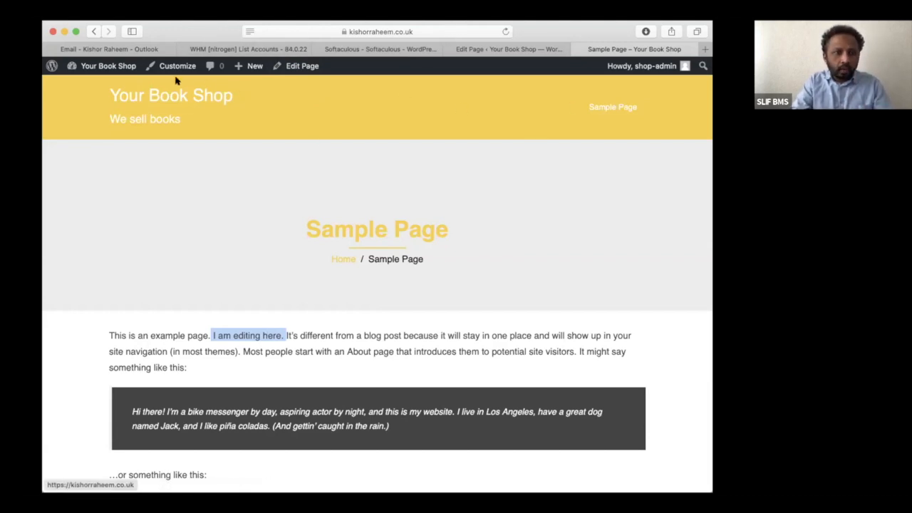
{"action": "mouse_move", "coordinate": [104, 67]}
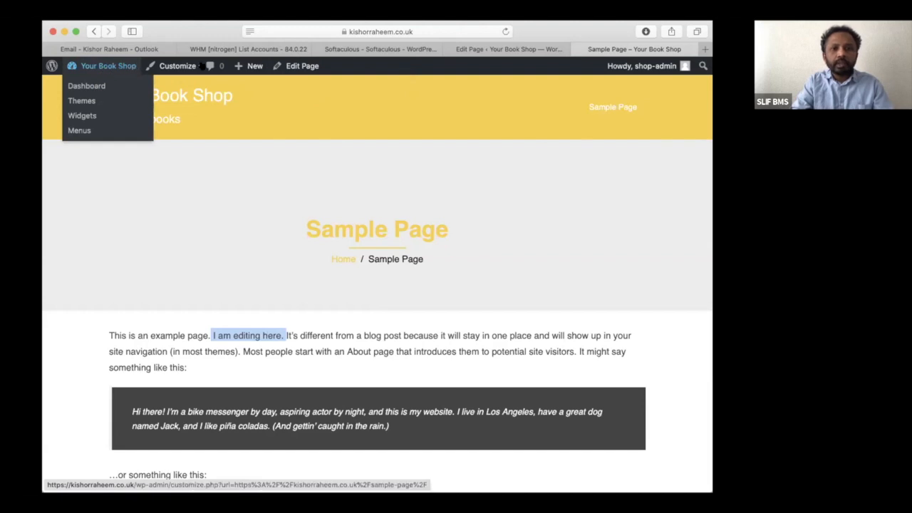
{"action": "left_click", "coordinate": [514, 51]}
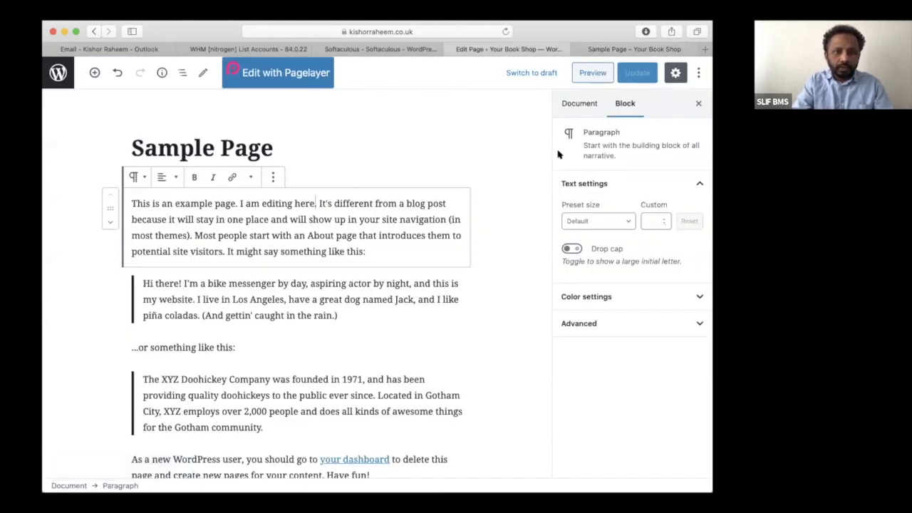
- Retitle the Sample Page to 'help is here' and save it
{"action": "left_click", "coordinate": [193, 147]}
{"action": "left_click_drag", "start_coordinate": [279, 147], "coordinate": [117, 145]}
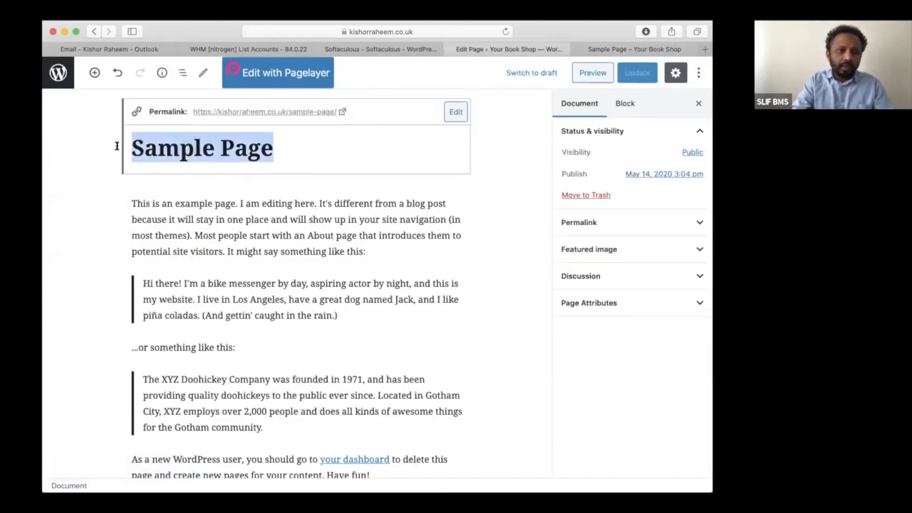
{"action": "type", "text": "hel"}
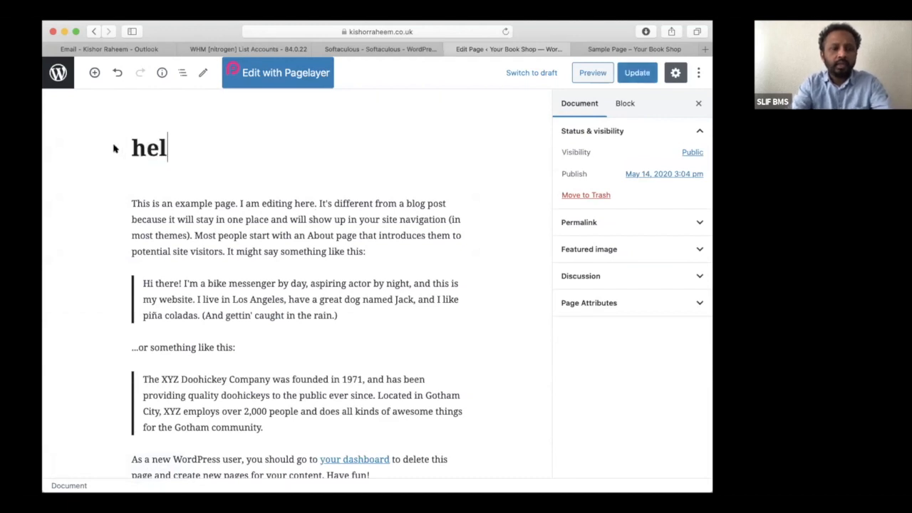
{"action": "type", "text": "p is here"}
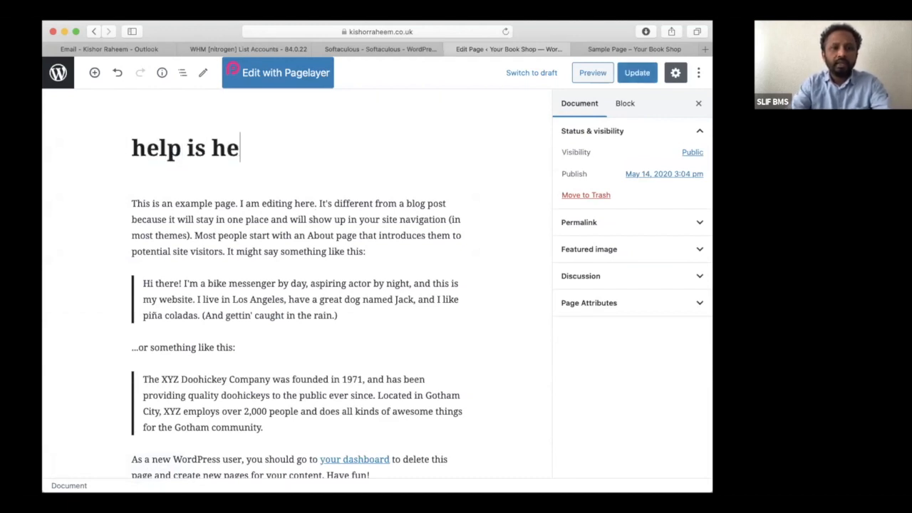
{"action": "left_click", "coordinate": [634, 74]}
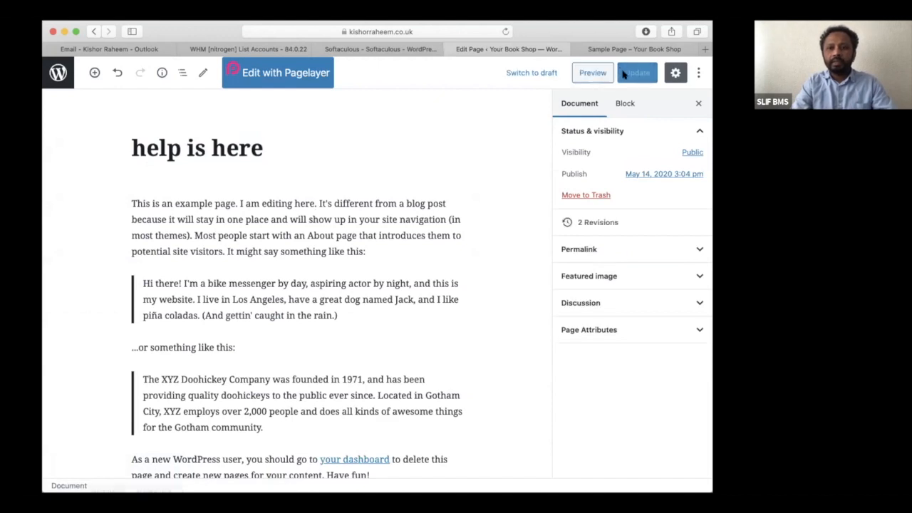
- Reload the live page to confirm the new 'help is here' title
{"action": "left_click", "coordinate": [602, 49]}
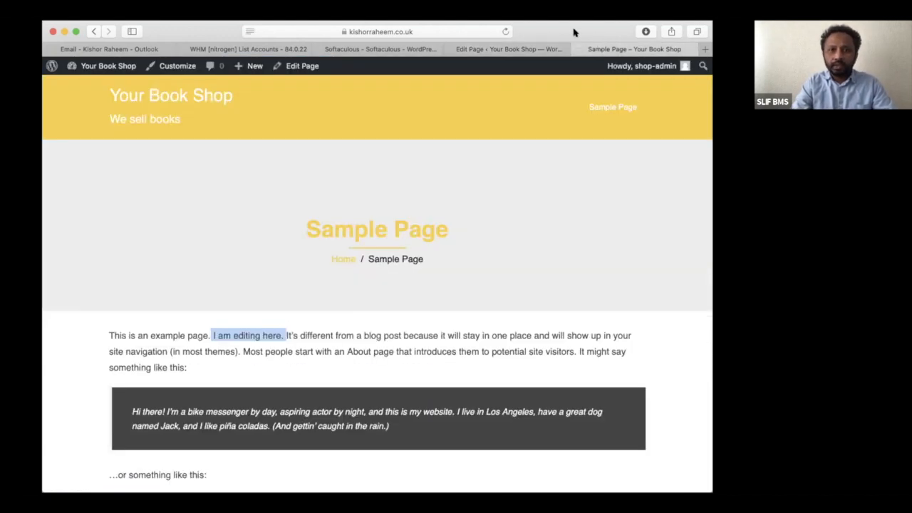
{"action": "left_click", "coordinate": [505, 31]}
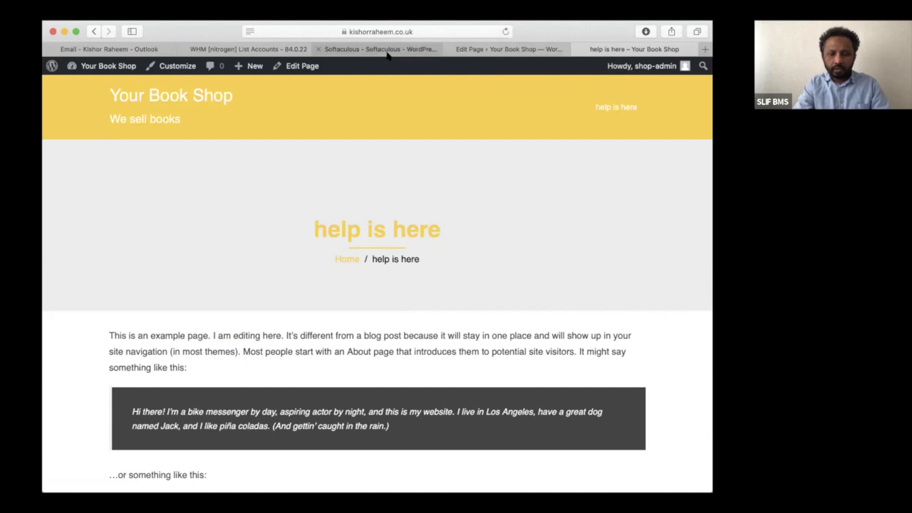
{"action": "left_click", "coordinate": [486, 50]}
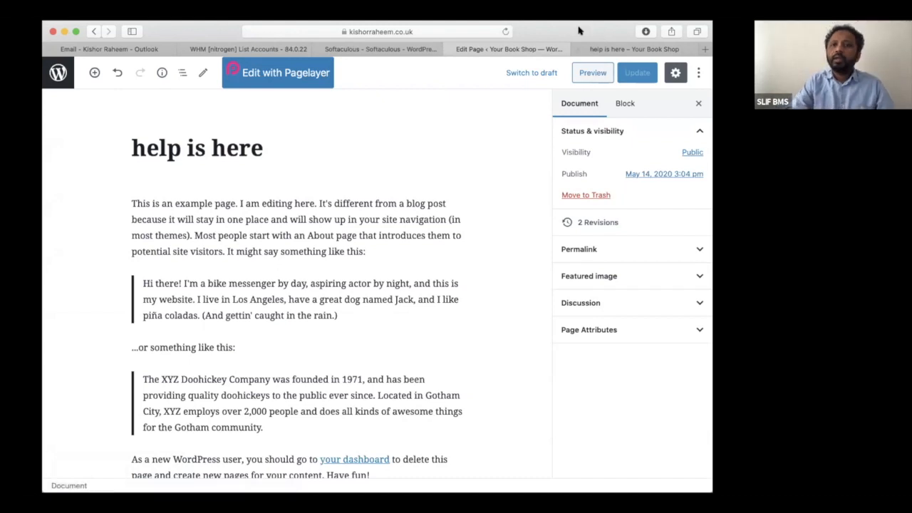
{"action": "left_click", "coordinate": [611, 49]}
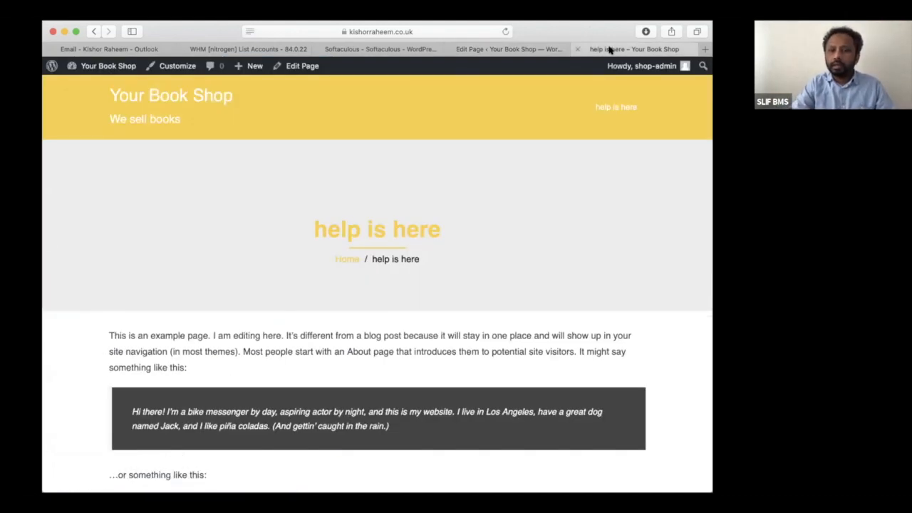
{"action": "left_click", "coordinate": [477, 32]}
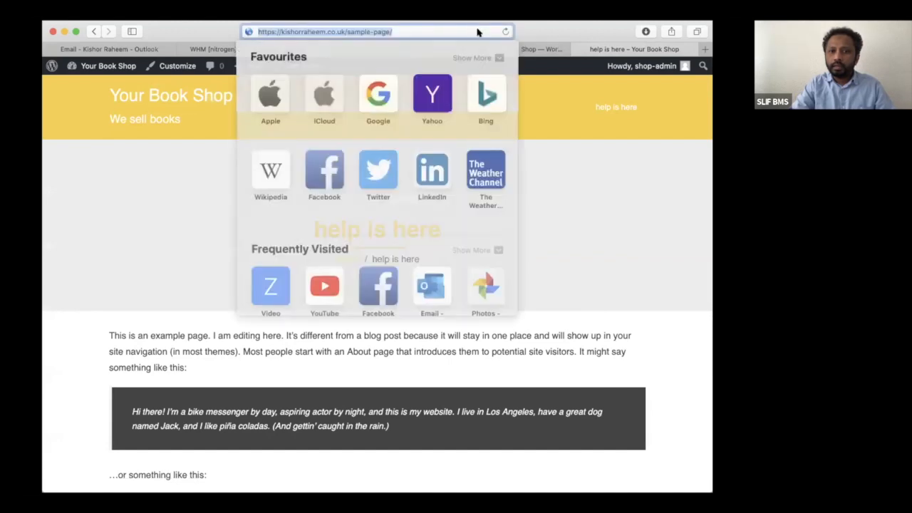
{"action": "left_click", "coordinate": [535, 40]}
{"action": "left_click", "coordinate": [528, 49]}
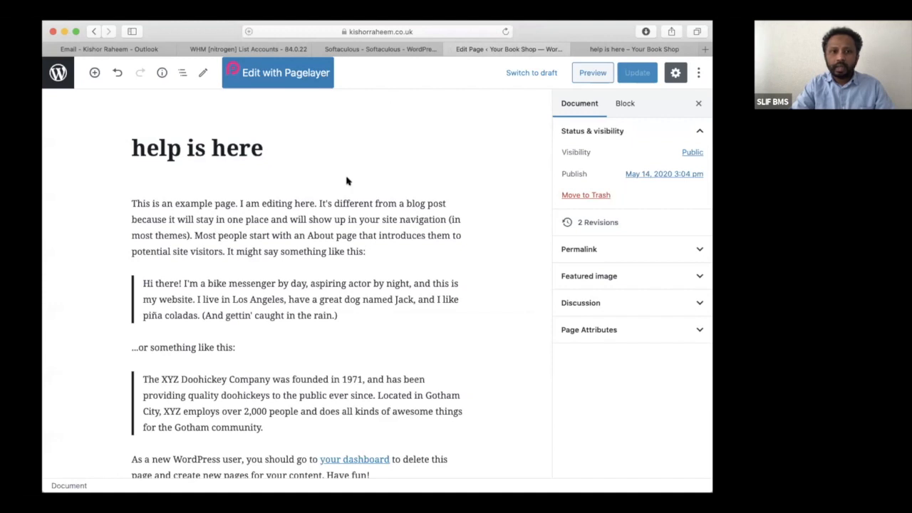
- Compare the page's paragraphs and quote block with the Softaculous install confirmation tab
{"action": "left_click", "coordinate": [336, 253]}
{"action": "left_click", "coordinate": [325, 290]}
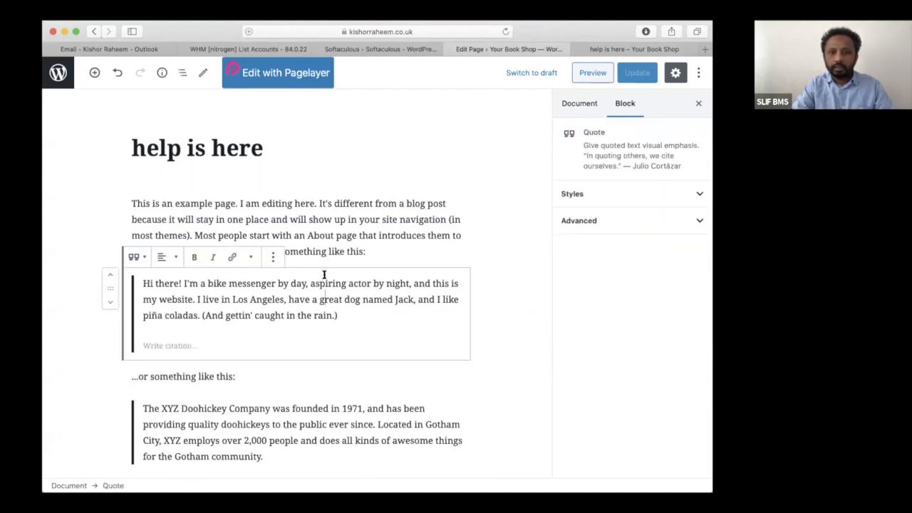
{"action": "left_click", "coordinate": [395, 51]}
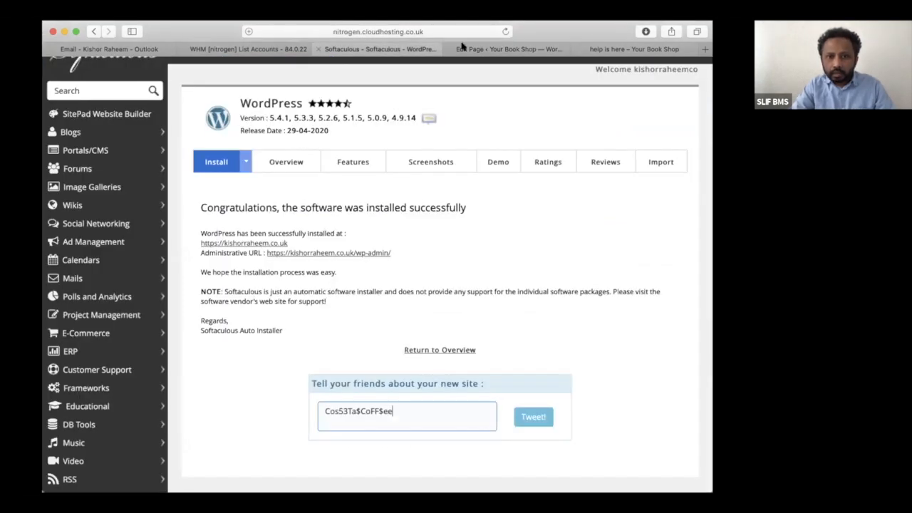
{"action": "left_click", "coordinate": [482, 47]}
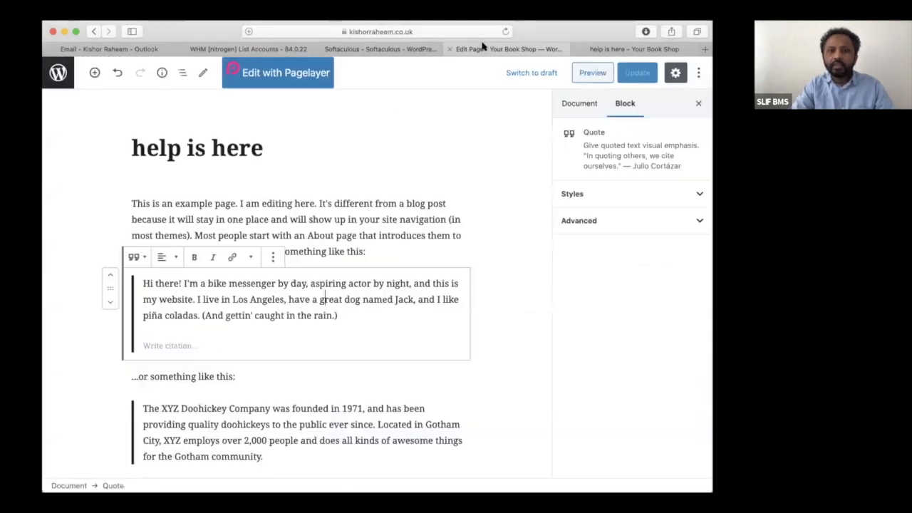
{"action": "left_click", "coordinate": [369, 46]}
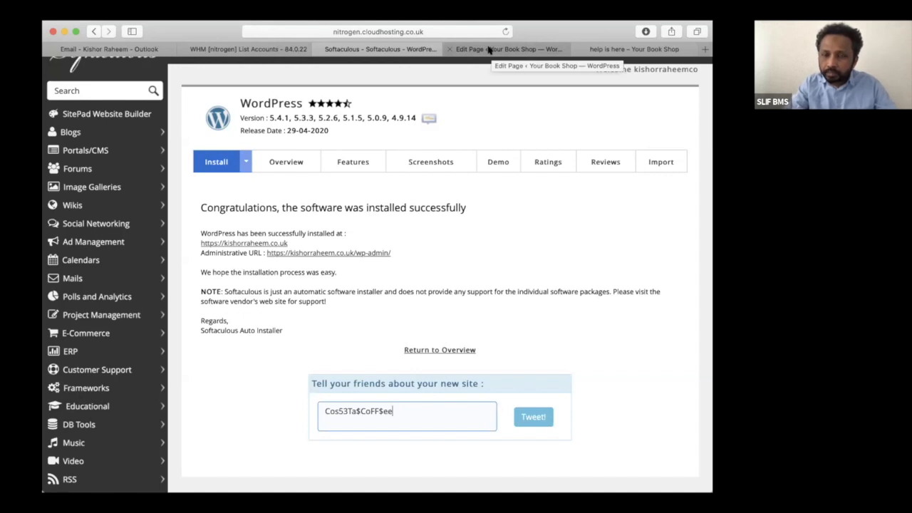
{"action": "left_click", "coordinate": [489, 50]}
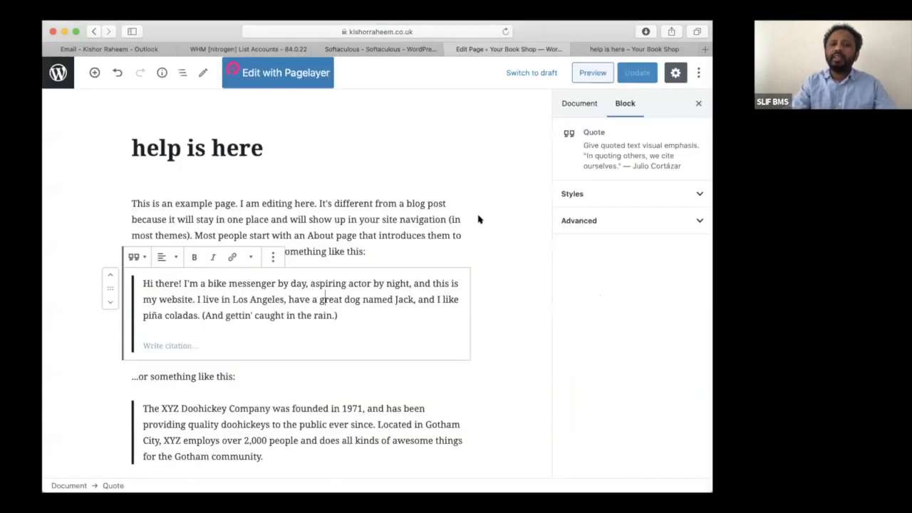
{"action": "left_click", "coordinate": [401, 229]}
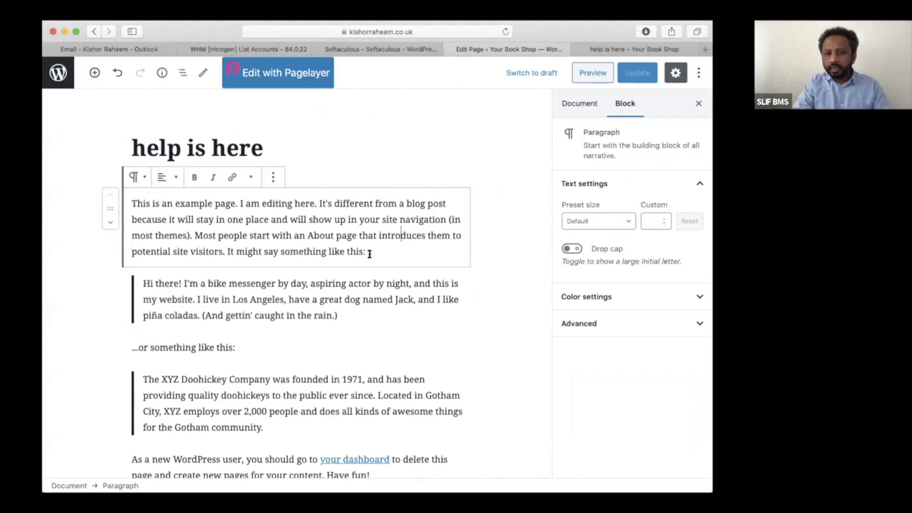
{"action": "scroll", "coordinate": [369, 252], "scroll_direction": "down", "scroll_amount": 3}
{"action": "scroll", "coordinate": [368, 254], "scroll_direction": "up", "scroll_amount": 3}
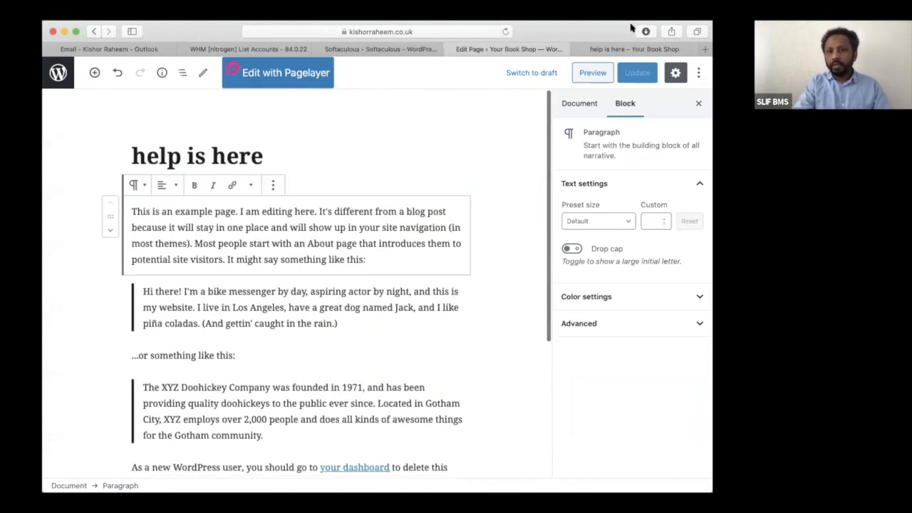
- Check the published 'help is here' page once more, then return to All Pages
{"action": "left_click", "coordinate": [602, 47]}
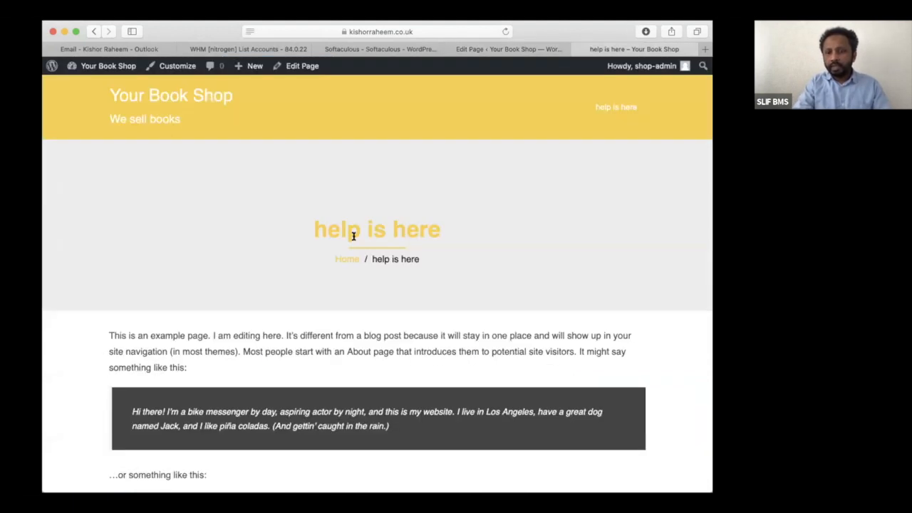
{"action": "left_click", "coordinate": [509, 50]}
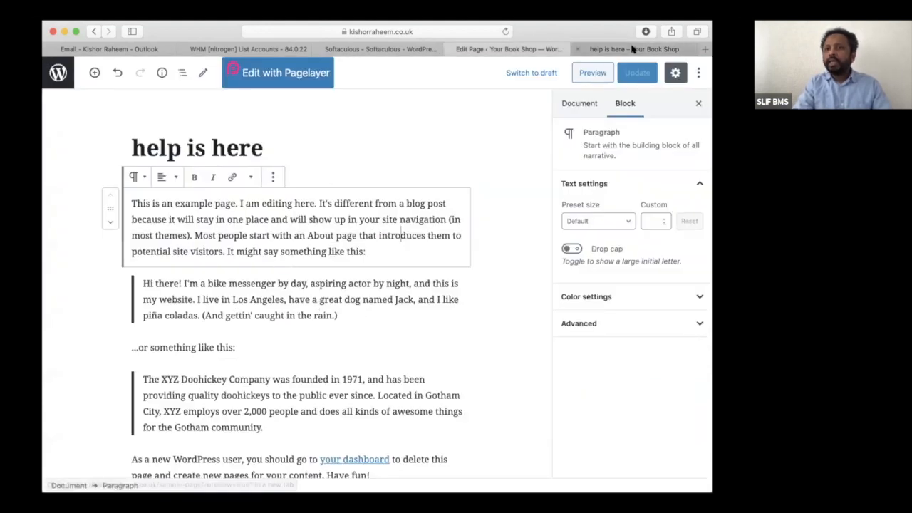
{"action": "left_click", "coordinate": [629, 49]}
{"action": "scroll", "coordinate": [406, 320], "scroll_direction": "down", "scroll_amount": 5}
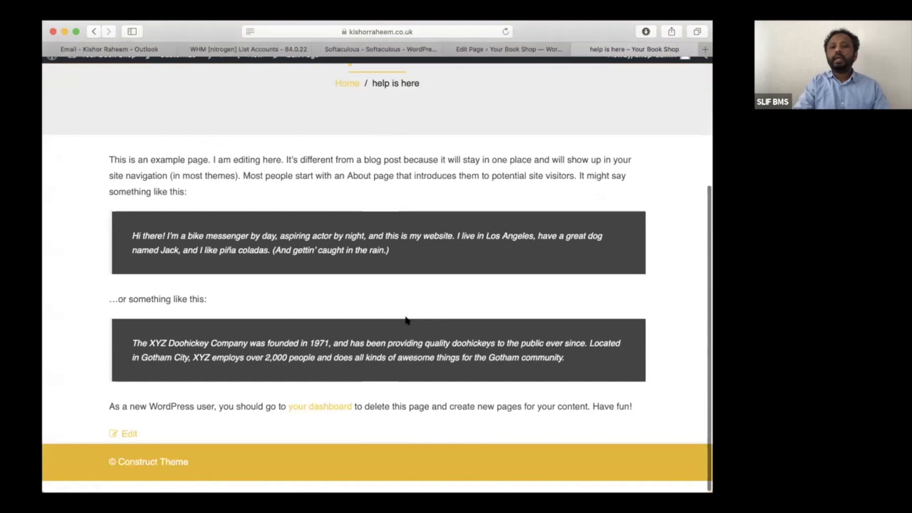
{"action": "scroll", "coordinate": [406, 321], "scroll_direction": "up", "scroll_amount": 5}
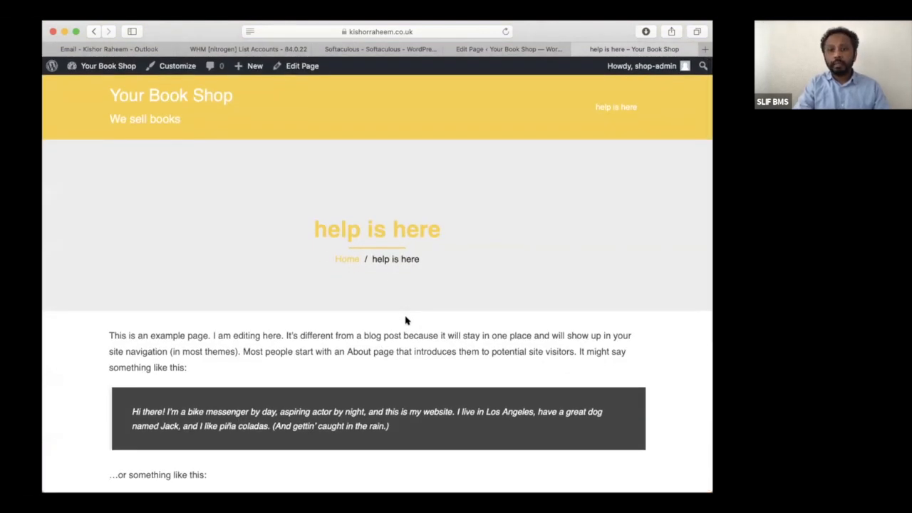
{"action": "left_click", "coordinate": [508, 50]}
{"action": "left_click", "coordinate": [58, 73]}
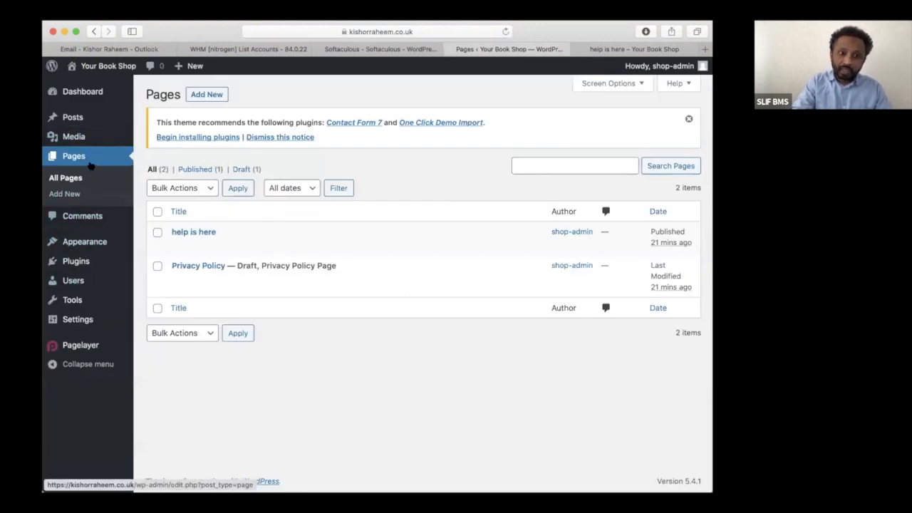
- Activate the Twenty Seventeen theme on the Themes screen
{"action": "mouse_move", "coordinate": [97, 243]}
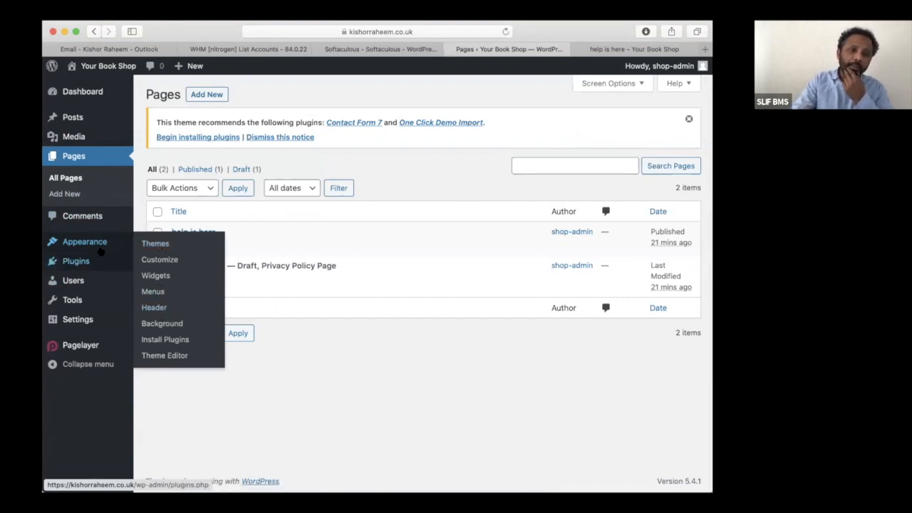
{"action": "mouse_move", "coordinate": [77, 262]}
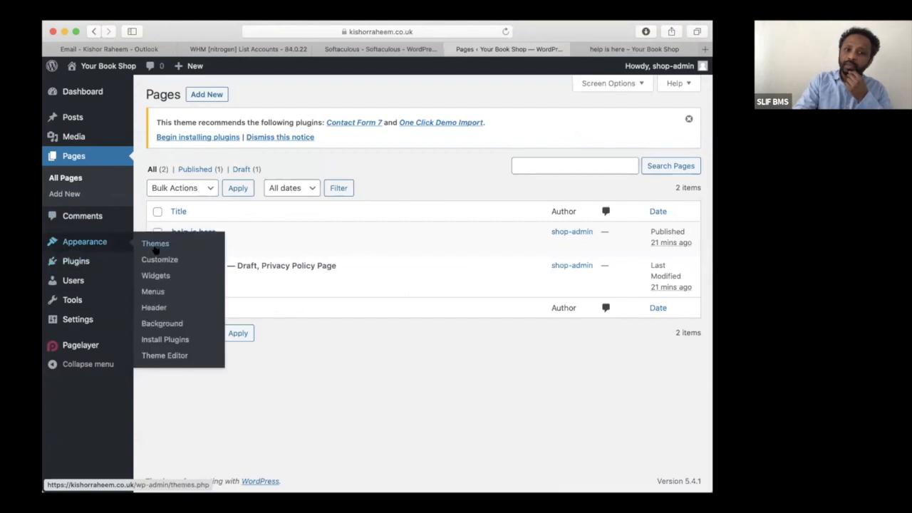
{"action": "mouse_move", "coordinate": [155, 244]}
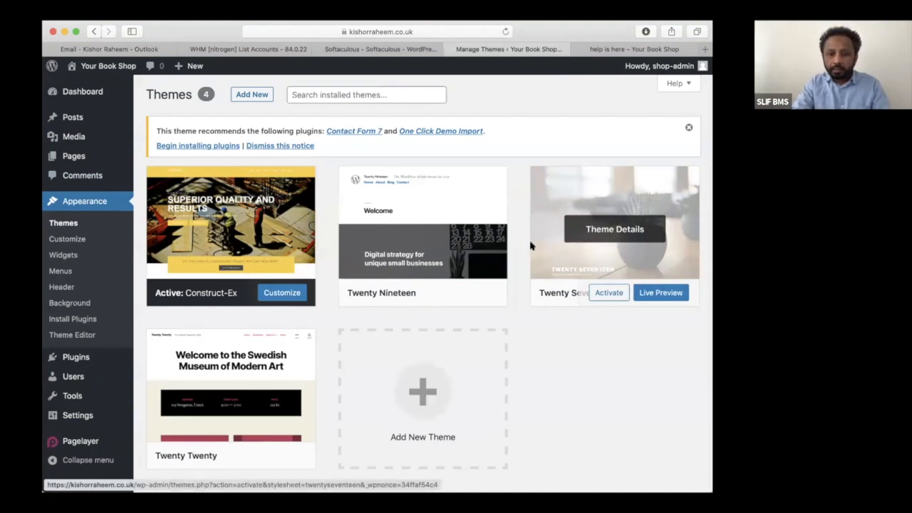
{"action": "left_click", "coordinate": [605, 292]}
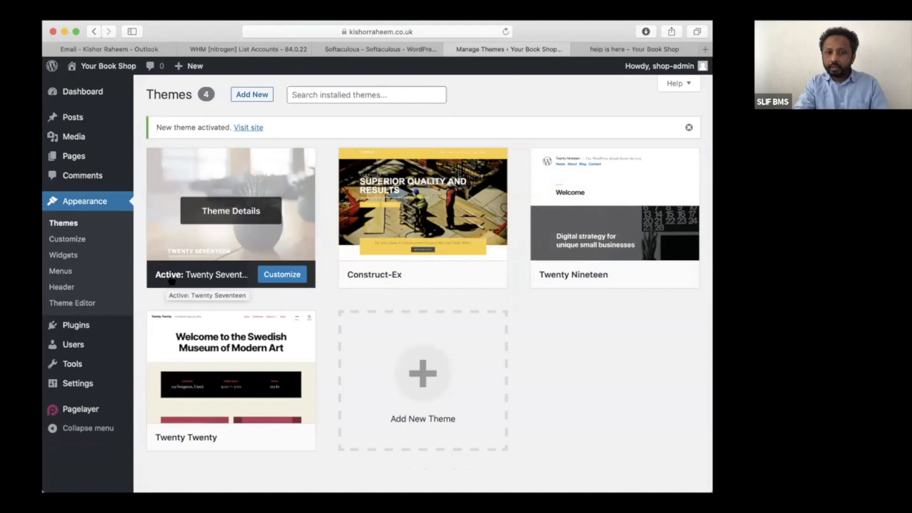
{"action": "left_click", "coordinate": [627, 49]}
{"action": "left_click", "coordinate": [504, 32]}
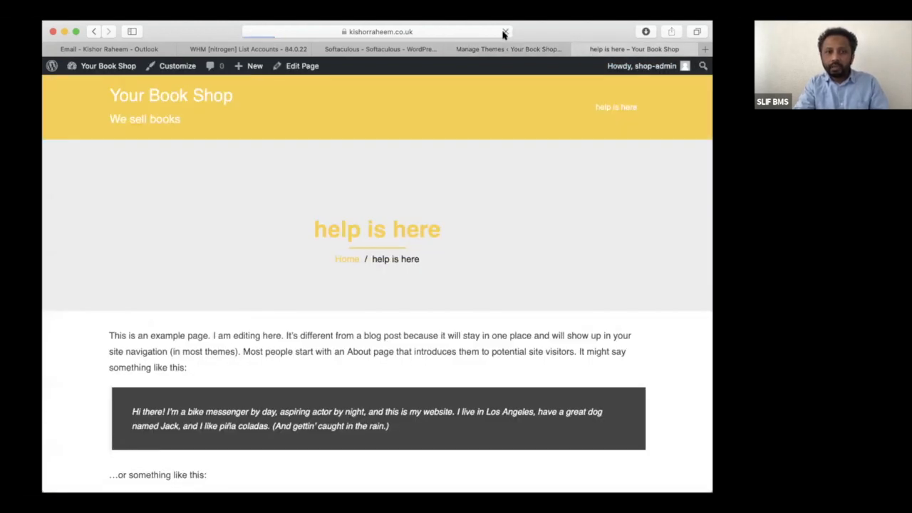
{"action": "scroll", "coordinate": [359, 326], "scroll_direction": "up", "scroll_amount": 2}
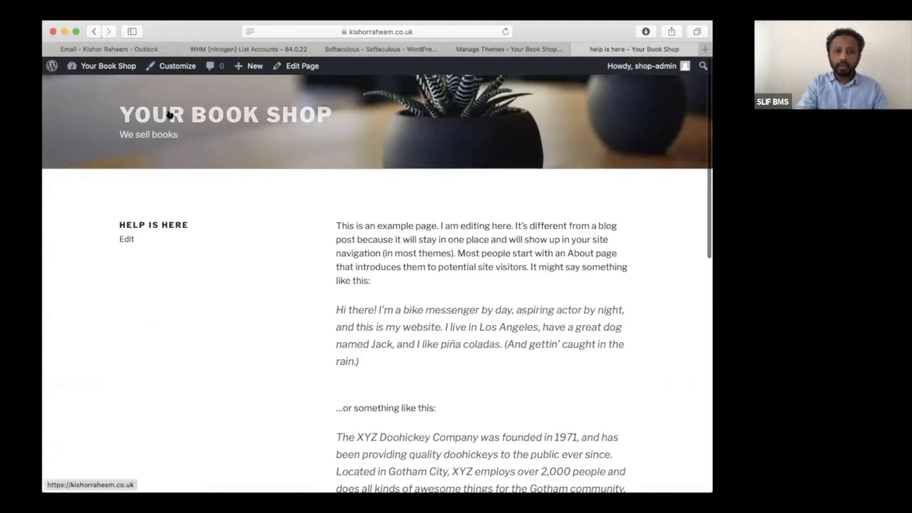
{"action": "left_click", "coordinate": [169, 114]}
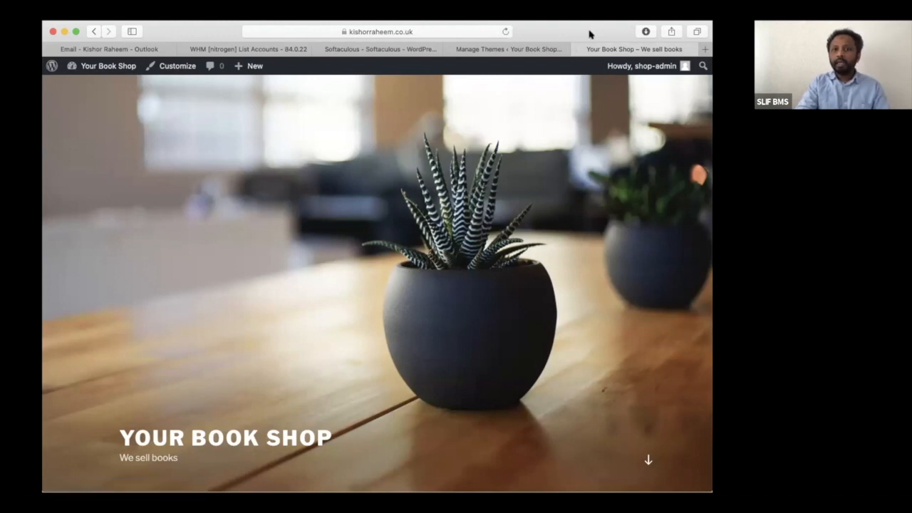
{"action": "scroll", "coordinate": [513, 284], "scroll_direction": "down", "scroll_amount": 5}
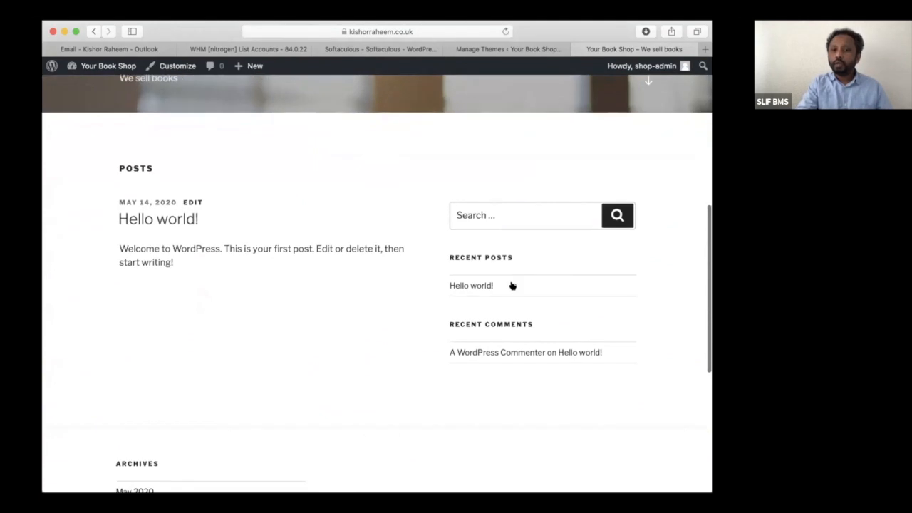
{"action": "scroll", "coordinate": [512, 285], "scroll_direction": "down", "scroll_amount": 2}
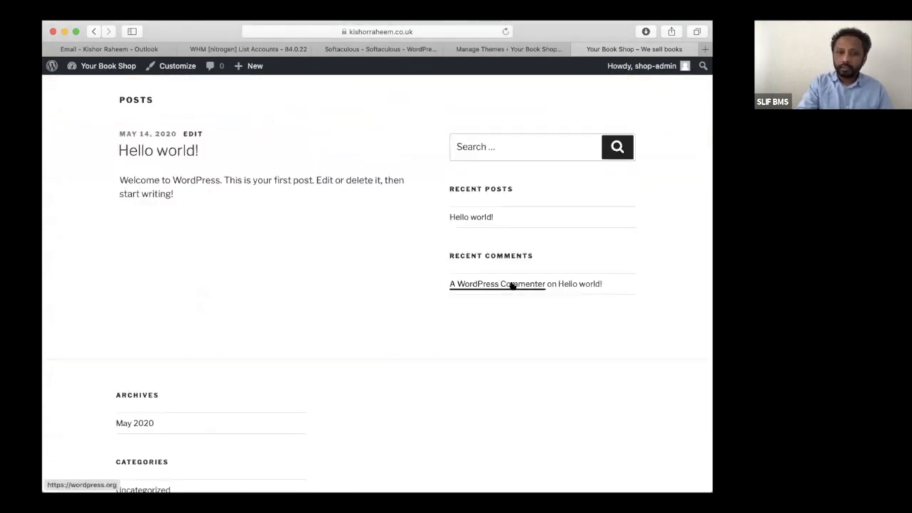
{"action": "scroll", "coordinate": [441, 321], "scroll_direction": "down", "scroll_amount": 5}
{"action": "scroll", "coordinate": [441, 321], "scroll_direction": "up", "scroll_amount": 15}
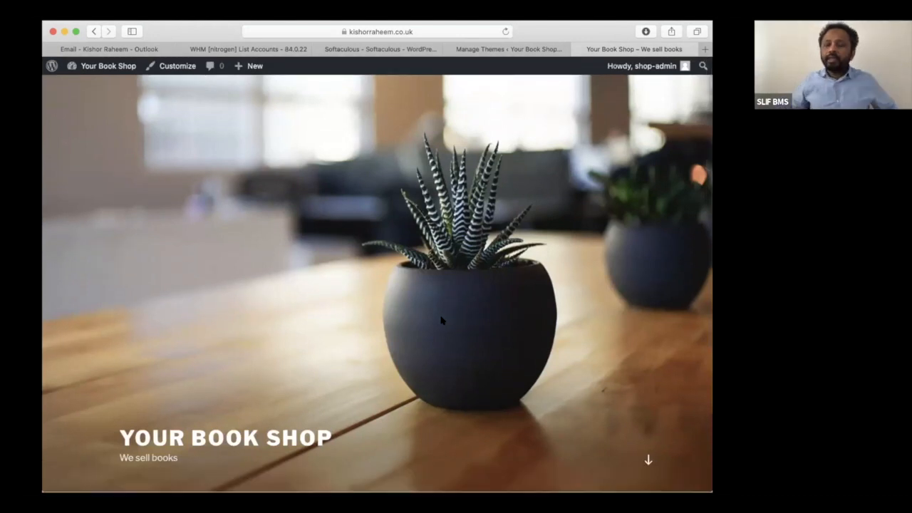
{"action": "left_click", "coordinate": [510, 50]}
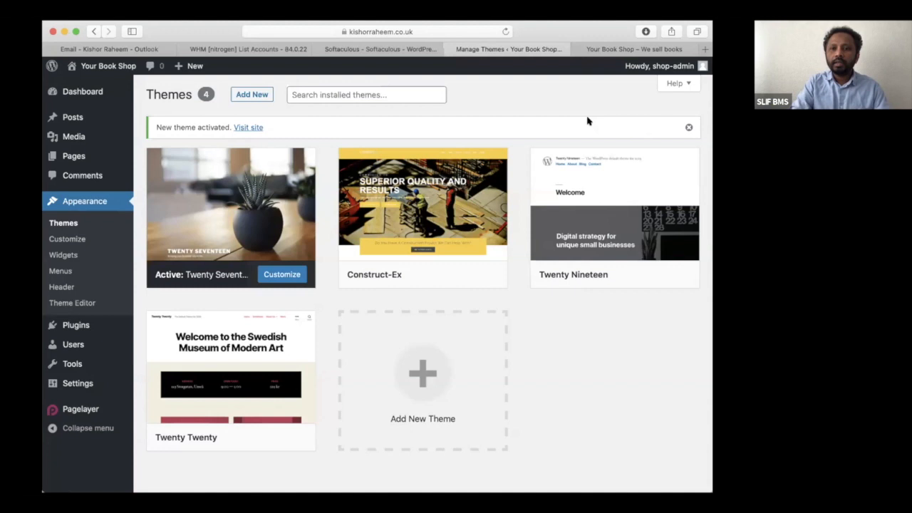
- Look over the front page, then reactivate the Construct-Ex theme
{"action": "left_click", "coordinate": [617, 49]}
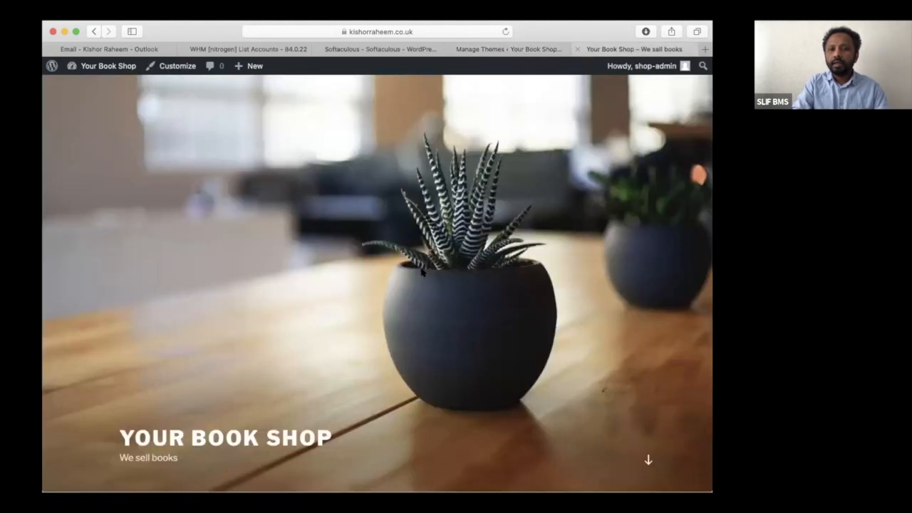
{"action": "scroll", "coordinate": [421, 269], "scroll_direction": "down", "scroll_amount": 3}
{"action": "scroll", "coordinate": [421, 269], "scroll_direction": "up", "scroll_amount": 6}
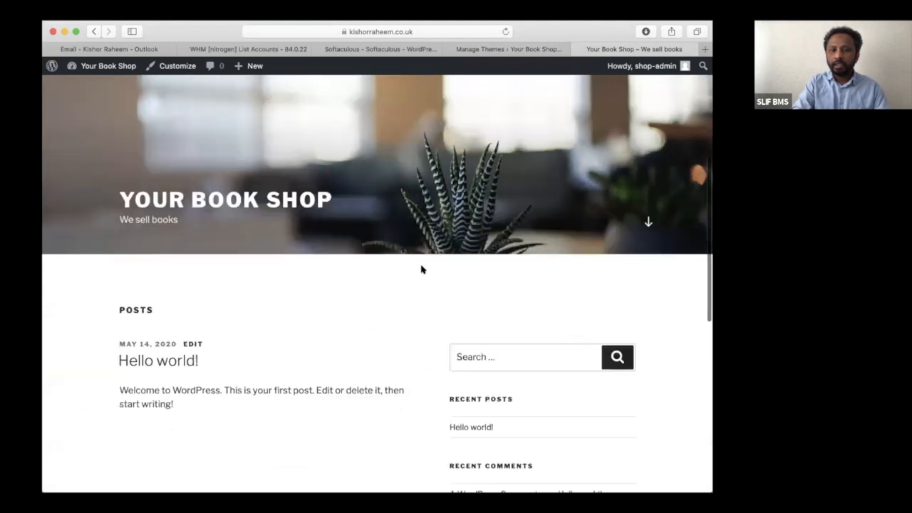
{"action": "scroll", "coordinate": [422, 269], "scroll_direction": "down", "scroll_amount": 4}
{"action": "scroll", "coordinate": [509, 73], "scroll_direction": "up", "scroll_amount": 5}
{"action": "left_click", "coordinate": [523, 51]}
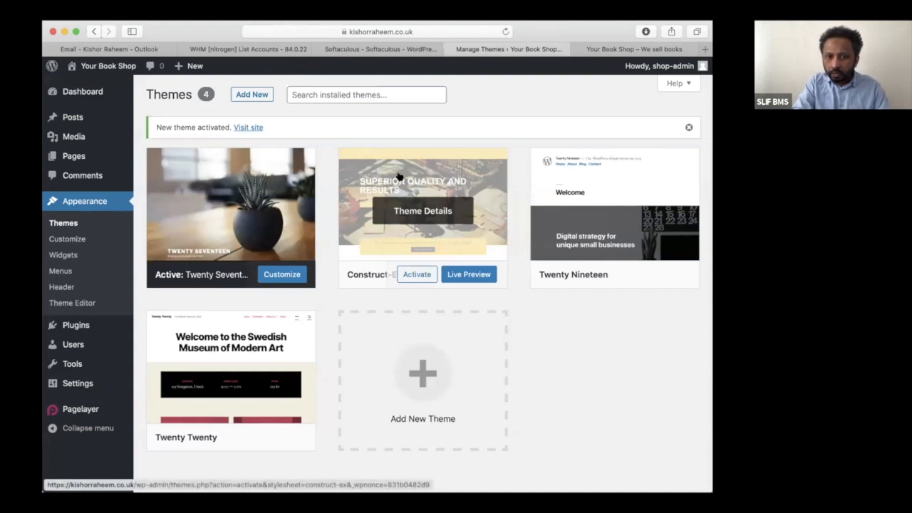
{"action": "left_click", "coordinate": [419, 274]}
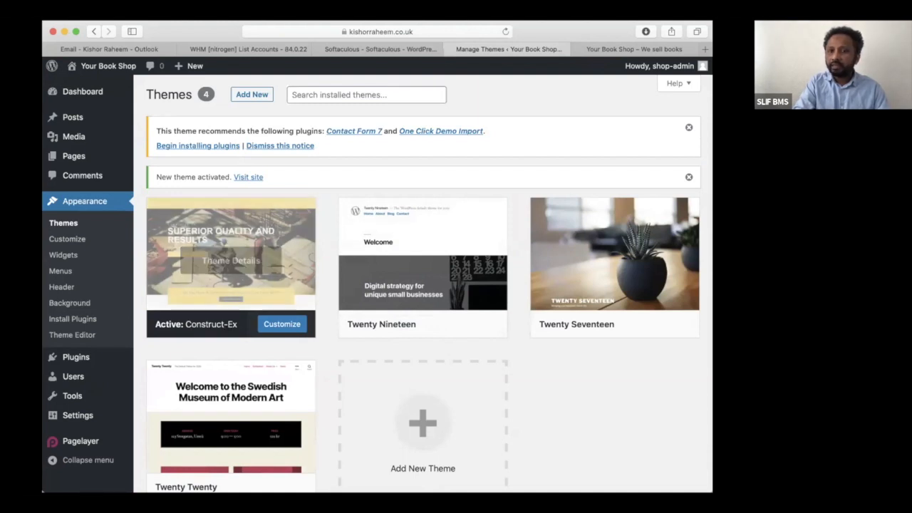
- Reload the front page to see the Construct-Ex construction banner
{"action": "left_click", "coordinate": [610, 50]}
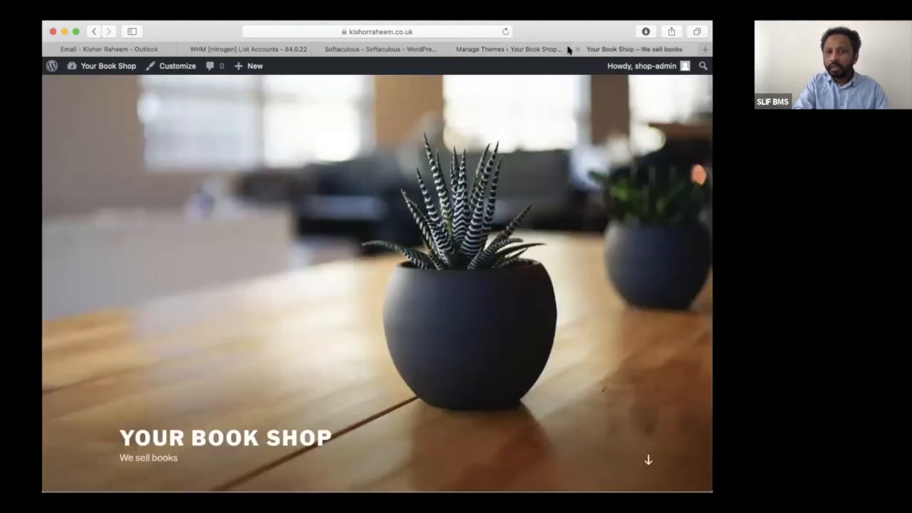
{"action": "left_click", "coordinate": [505, 31]}
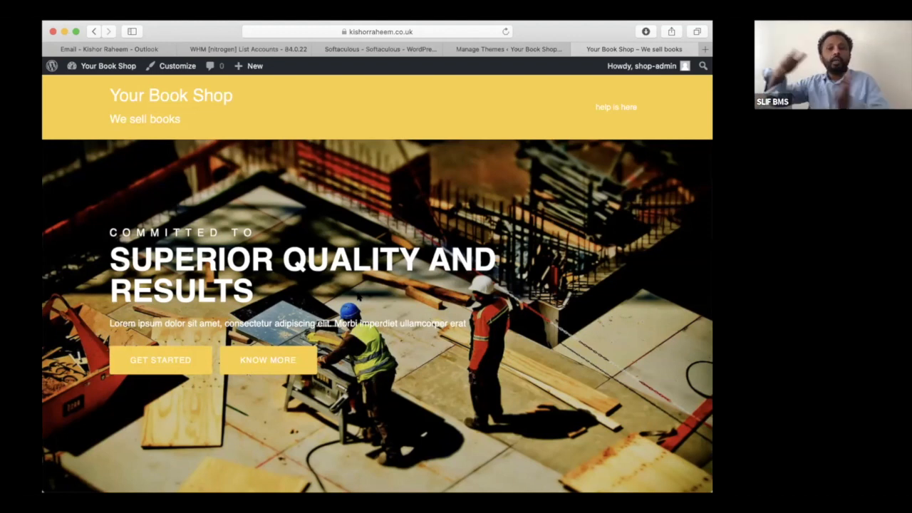
{"action": "scroll", "coordinate": [377, 281], "scroll_direction": "down", "scroll_amount": 1}
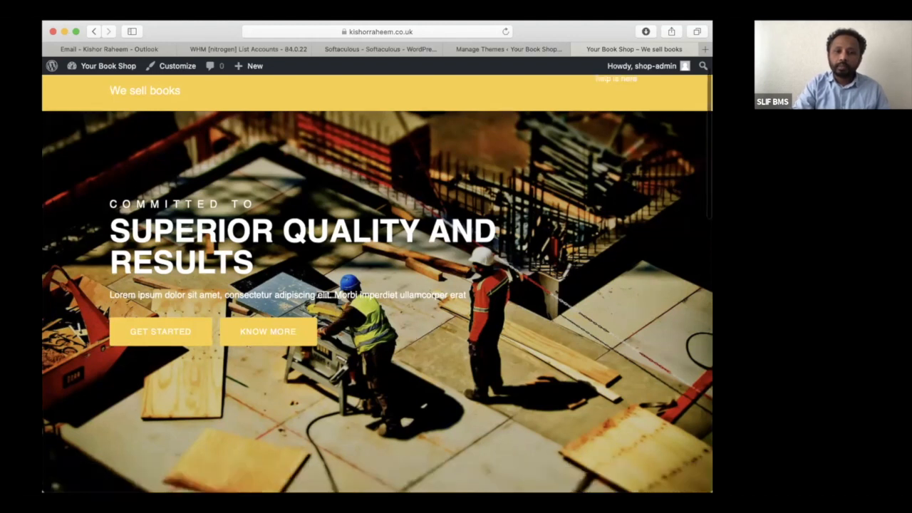
{"action": "scroll", "coordinate": [377, 281], "scroll_direction": "down", "scroll_amount": 1}
{"action": "scroll", "coordinate": [377, 281], "scroll_direction": "up", "scroll_amount": 2}
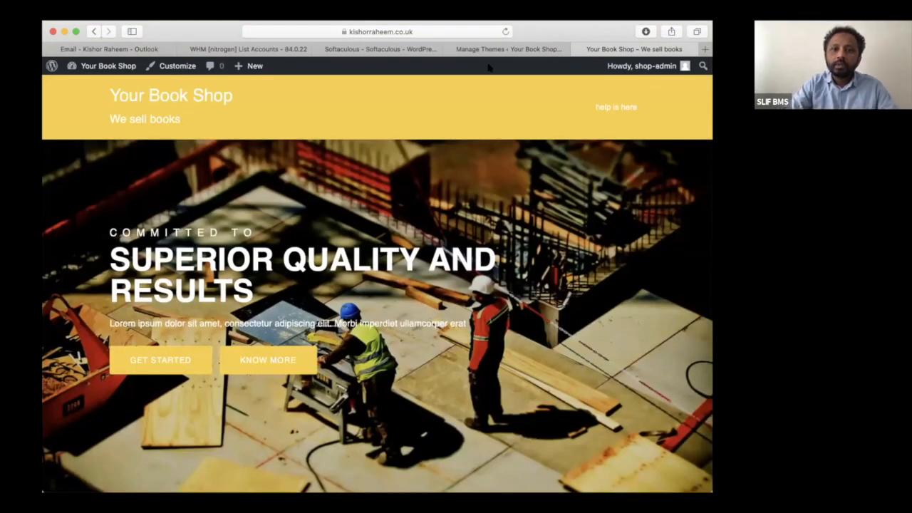
{"action": "left_click", "coordinate": [512, 49]}
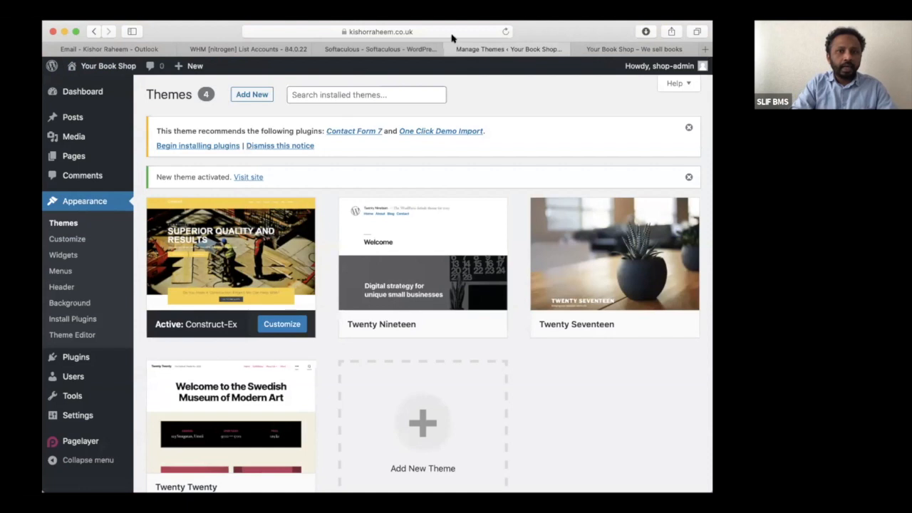
- Close the Manage Themes tab and log out of WordPress
{"action": "left_click", "coordinate": [352, 31]}
{"action": "left_click", "coordinate": [368, 32]}
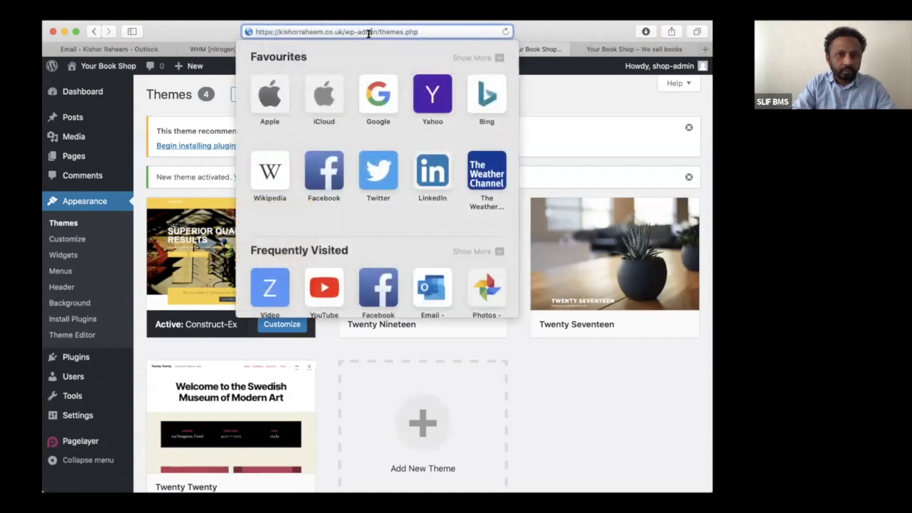
{"action": "left_click_drag", "start_coordinate": [378, 31], "coordinate": [346, 30]}
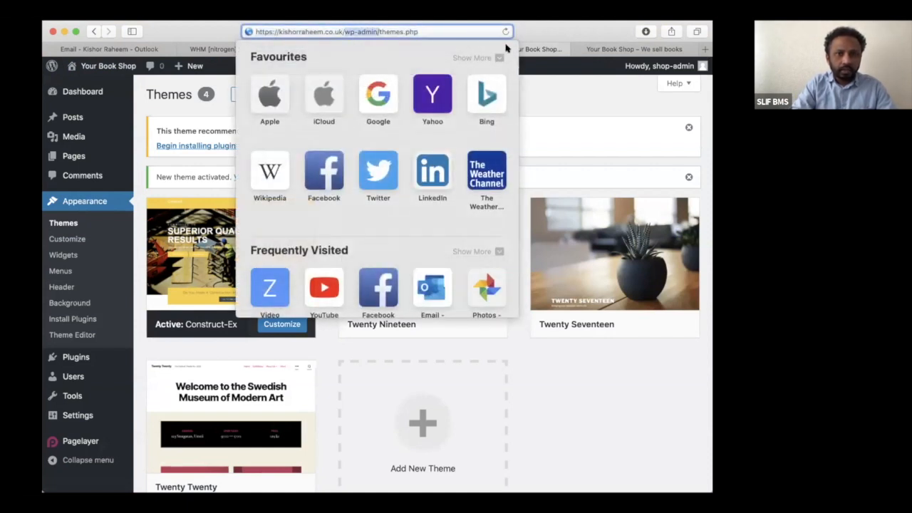
{"action": "left_click", "coordinate": [555, 47]}
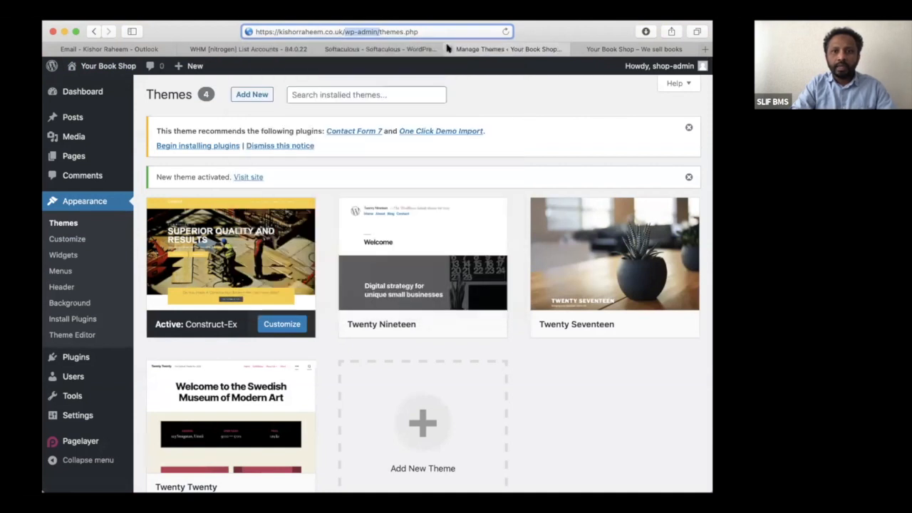
{"action": "left_click", "coordinate": [449, 49]}
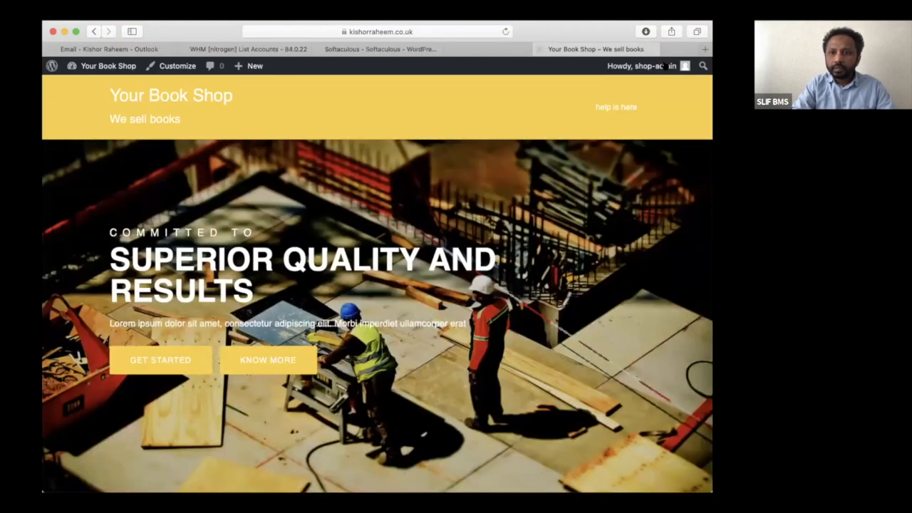
{"action": "mouse_move", "coordinate": [664, 65]}
{"action": "left_click", "coordinate": [613, 123]}
- Enter the site's address to load the Book Shop homepage
{"action": "left_click", "coordinate": [467, 33]}
{"action": "type", "text": "kishor"}
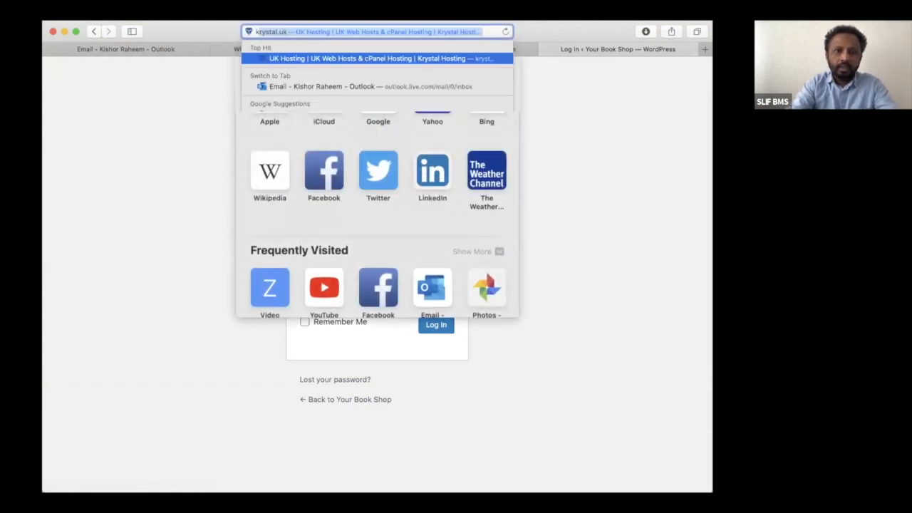
{"action": "key", "text": "Return"}
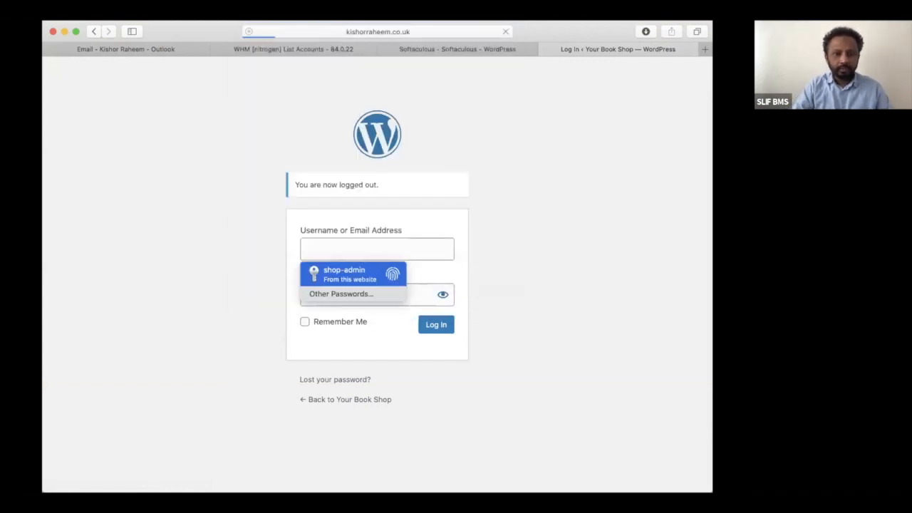
{"action": "scroll", "coordinate": [461, 265], "scroll_direction": "down", "scroll_amount": 5}
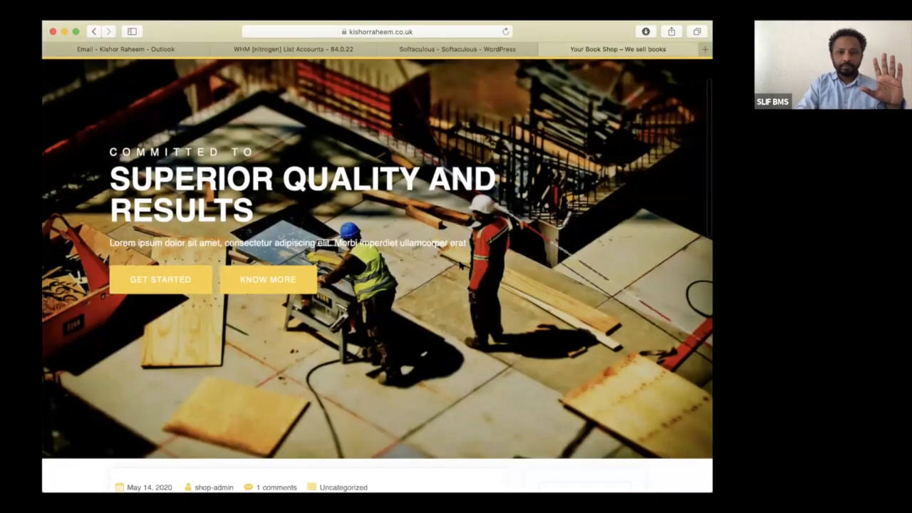
{"action": "scroll", "coordinate": [377, 274], "scroll_direction": "up", "scroll_amount": 5}
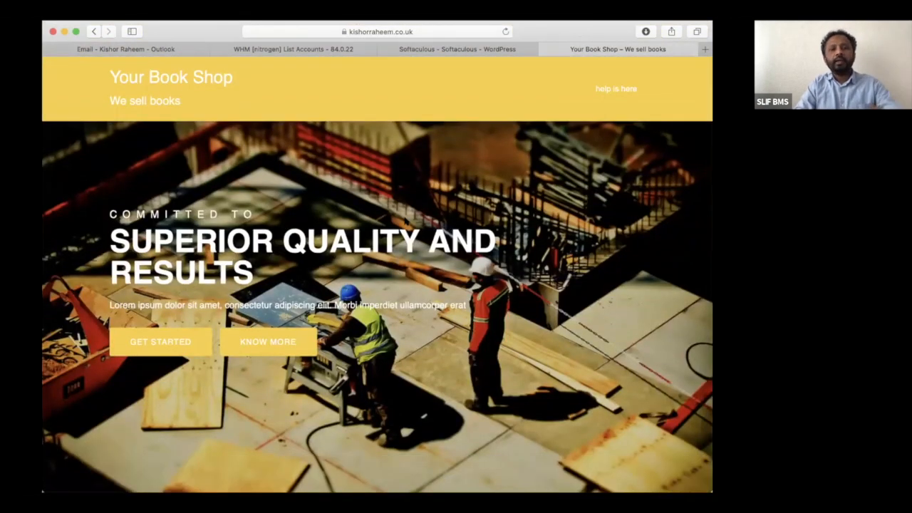
{"action": "scroll", "coordinate": [377, 274], "scroll_direction": "down", "scroll_amount": 3}
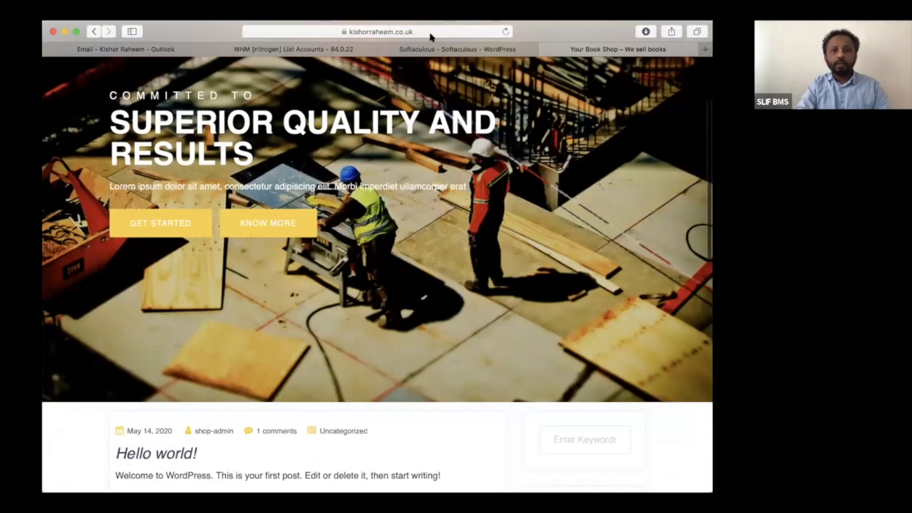
{"action": "scroll", "coordinate": [377, 275], "scroll_direction": "up", "scroll_amount": 5}
- Go to /wp-admin and sign in with the admin username and saved password
{"action": "left_click", "coordinate": [428, 30]}
{"action": "left_click", "coordinate": [427, 30]}
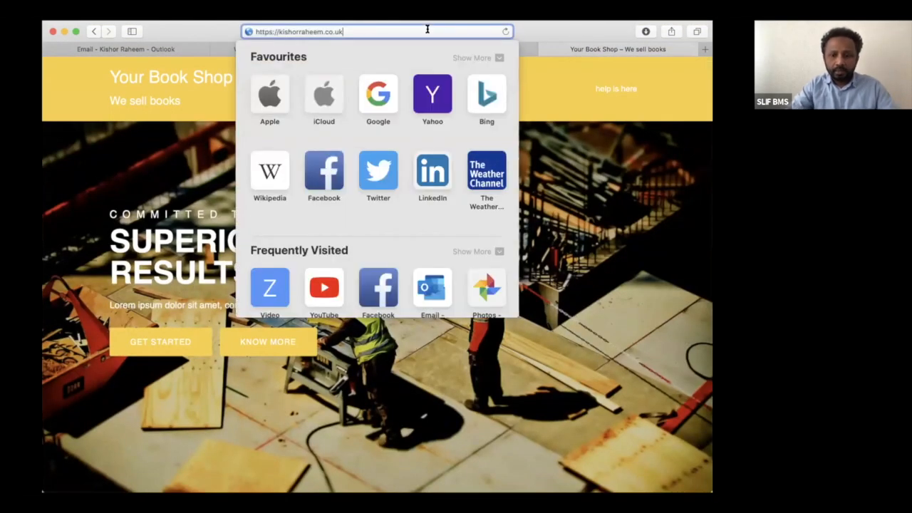
{"action": "type", "text": "/"}
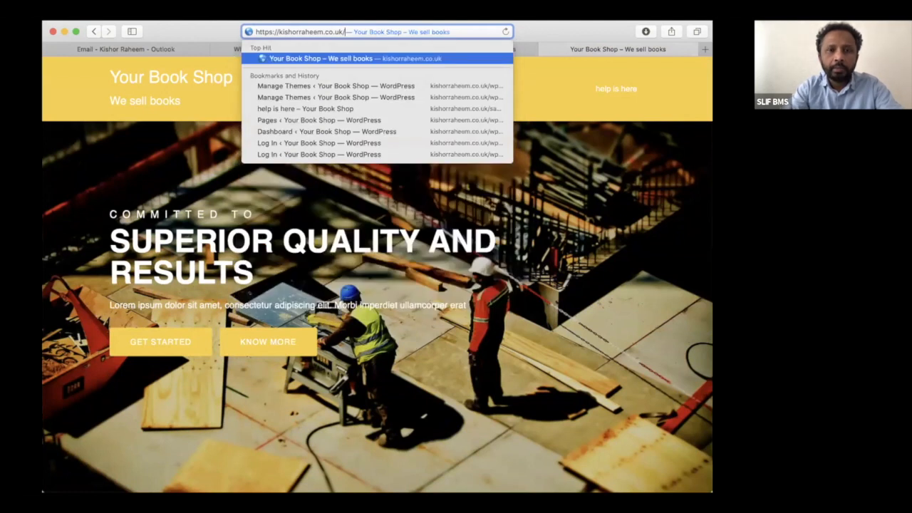
{"action": "type", "text": "wp-admin"}
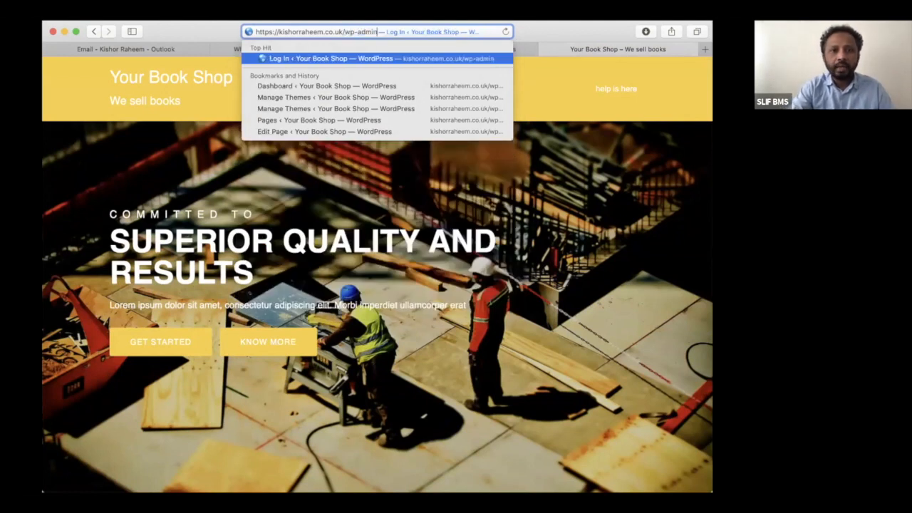
{"action": "key", "text": "Return"}
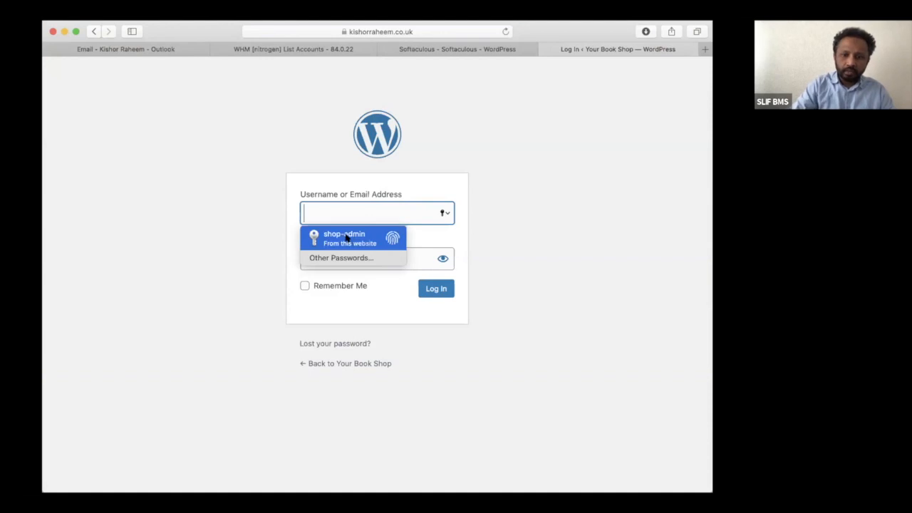
{"action": "type", "text": "shop-admin"}
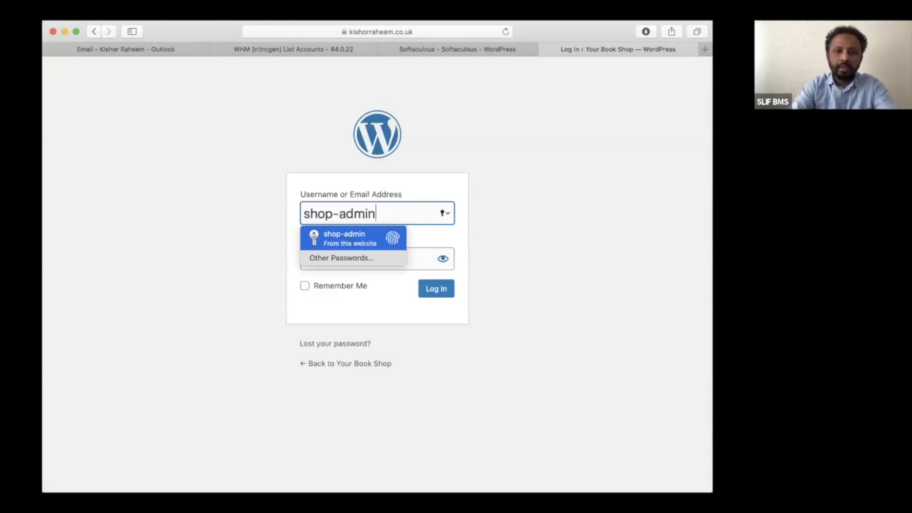
{"action": "key", "text": "Tab"}
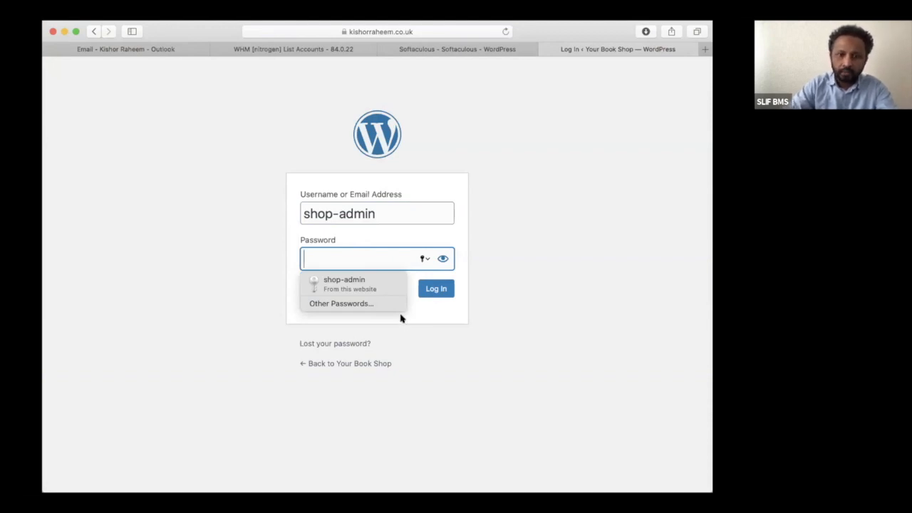
{"action": "left_click", "coordinate": [349, 283]}
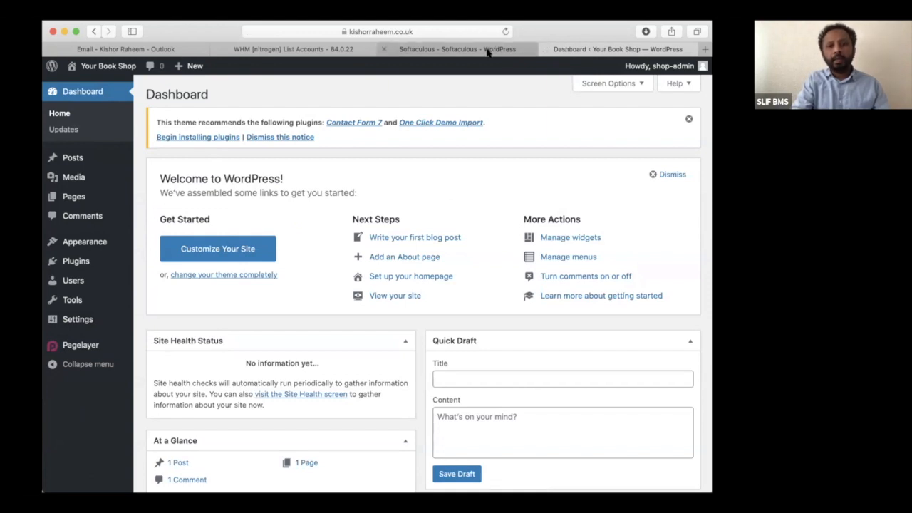
- Log out of the WordPress admin from the Dashboard's Howdy menu
{"action": "left_click", "coordinate": [617, 49]}
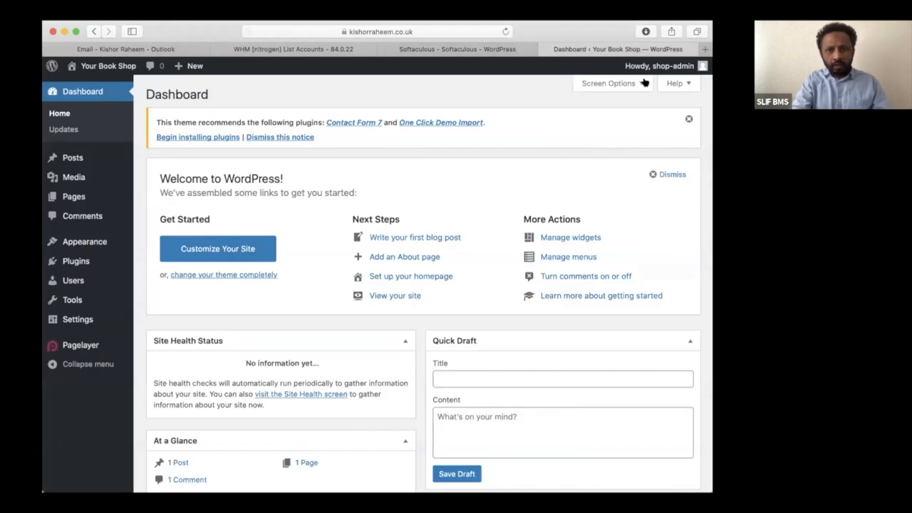
{"action": "mouse_move", "coordinate": [662, 65]}
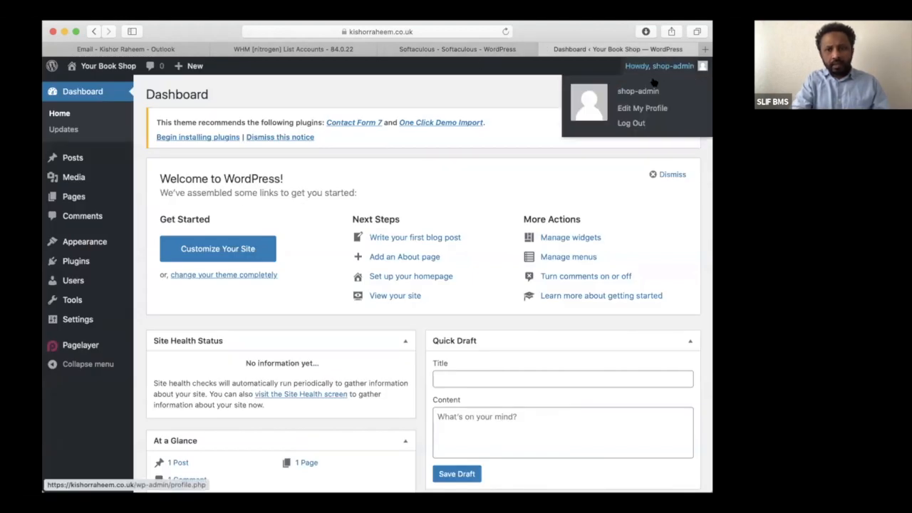
{"action": "left_click", "coordinate": [630, 123]}
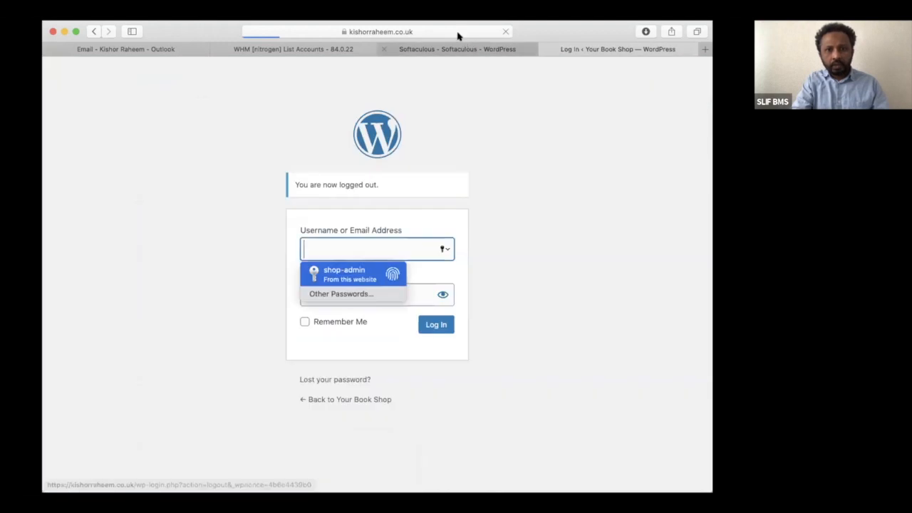
- Go to /wp-admin and log in using the saved administrator credentials
{"action": "left_click", "coordinate": [446, 31]}
{"action": "left_click_drag", "start_coordinate": [342, 32], "coordinate": [495, 31]}
{"action": "type", "text": "wp-admin"}
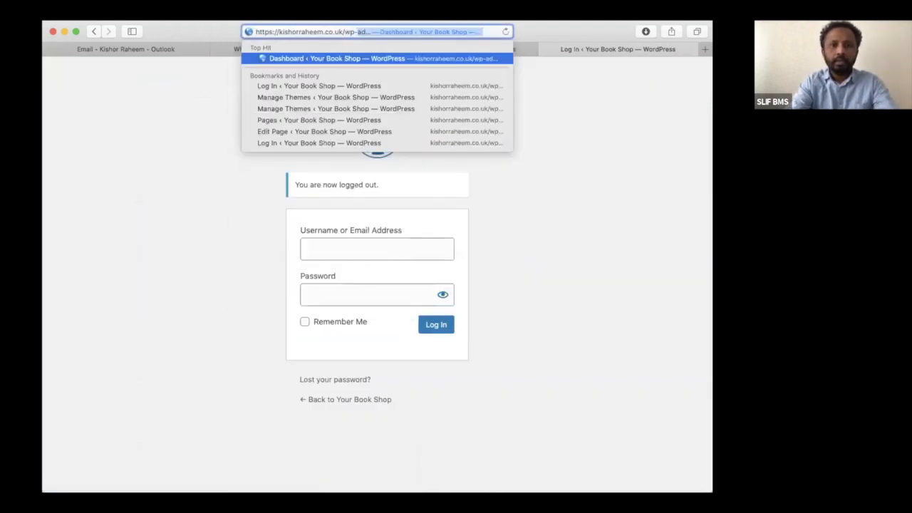
{"action": "key", "text": "Return"}
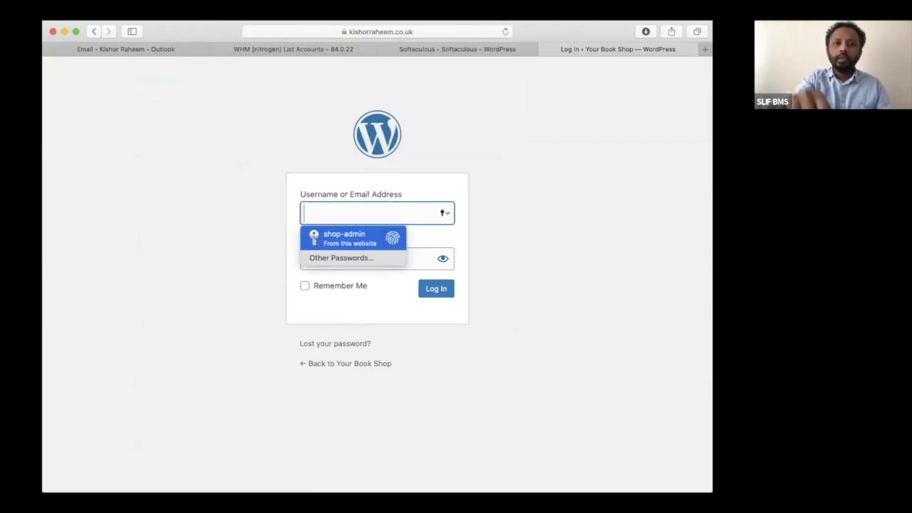
{"action": "left_click", "coordinate": [500, 223]}
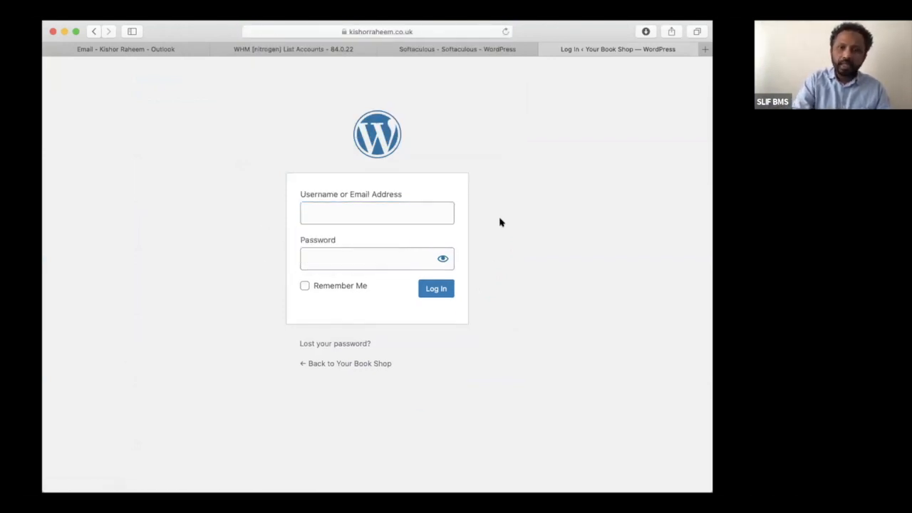
{"action": "left_click", "coordinate": [408, 211]}
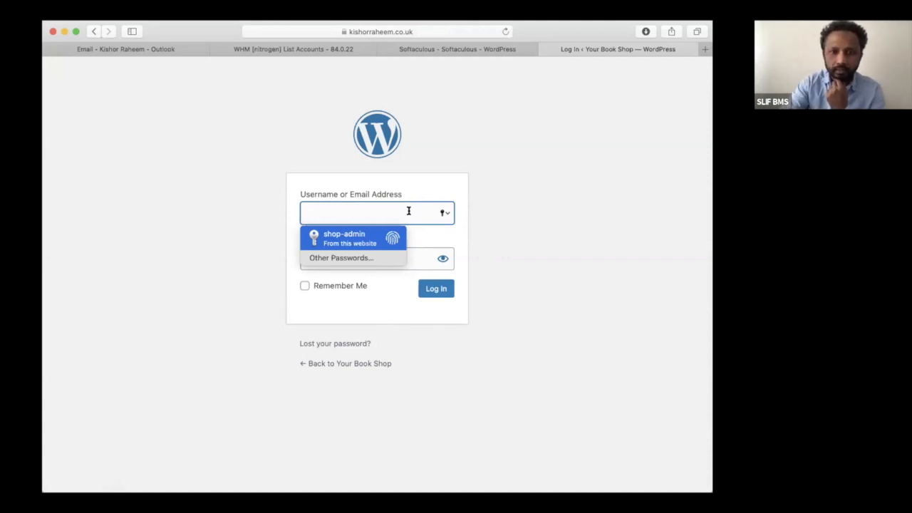
{"action": "key", "text": "Return"}
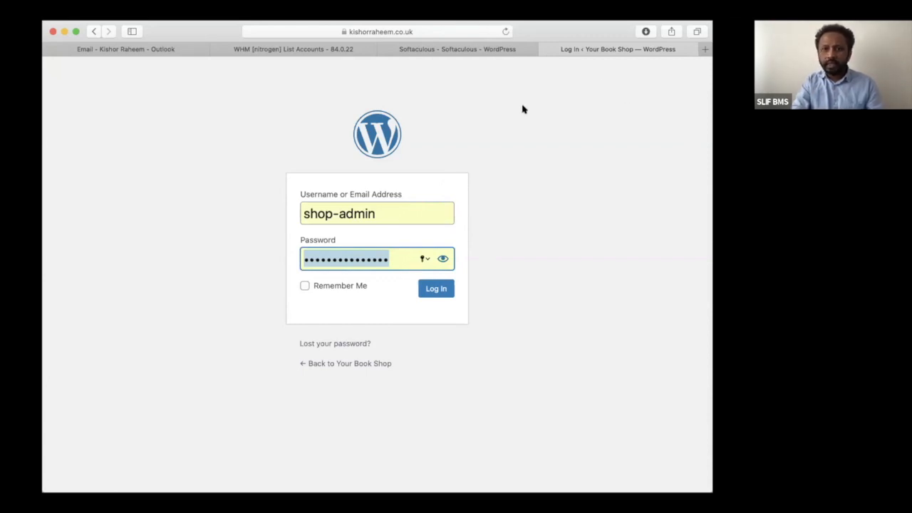
{"action": "left_click", "coordinate": [437, 290]}
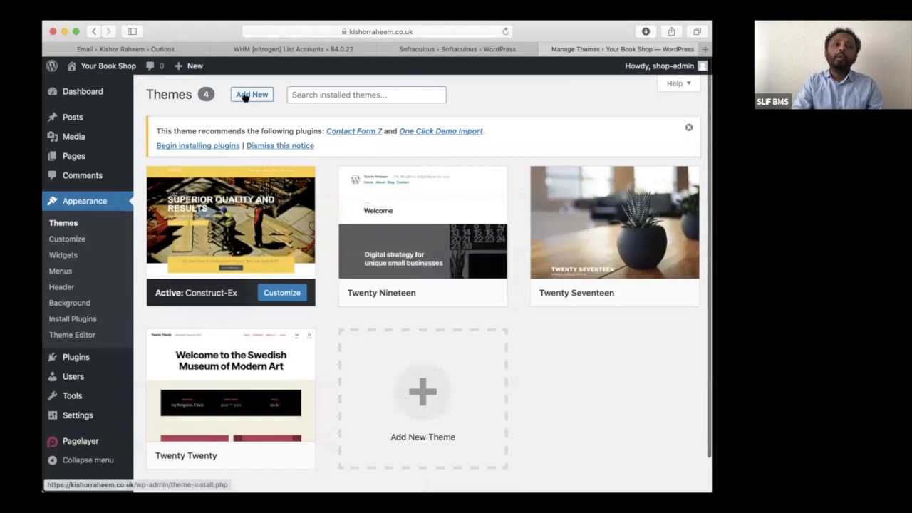
- Open Add New Themes to browse the featured installable themes
{"action": "left_click", "coordinate": [248, 96]}
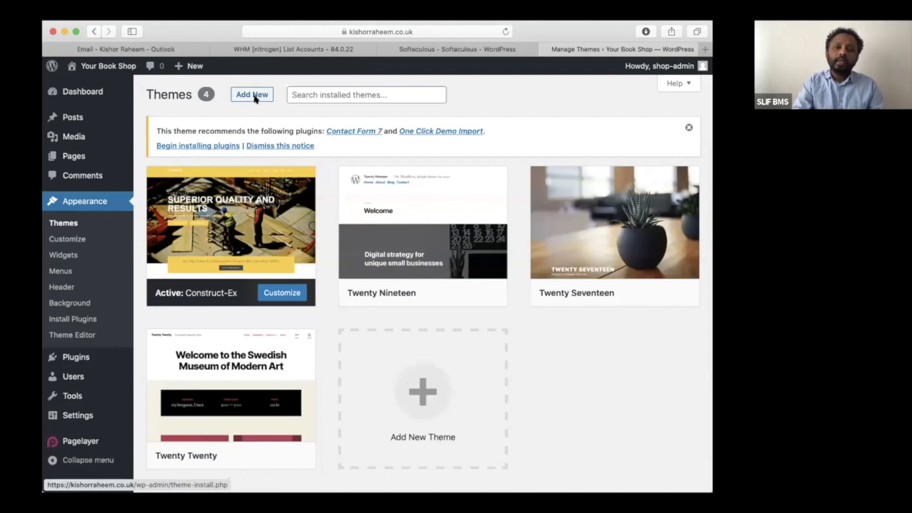
{"action": "left_click", "coordinate": [253, 94]}
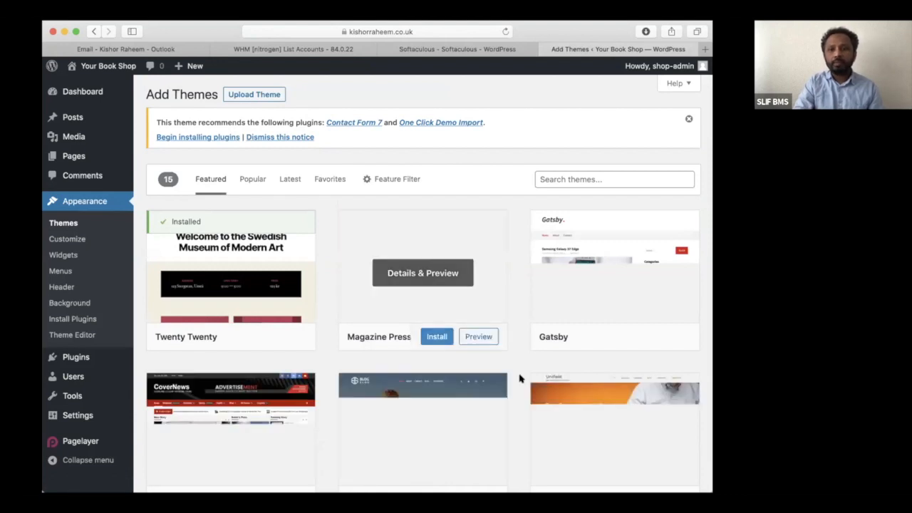
- Browse the Popular and Latest theme listings
{"action": "scroll", "coordinate": [520, 378], "scroll_direction": "down", "scroll_amount": 2}
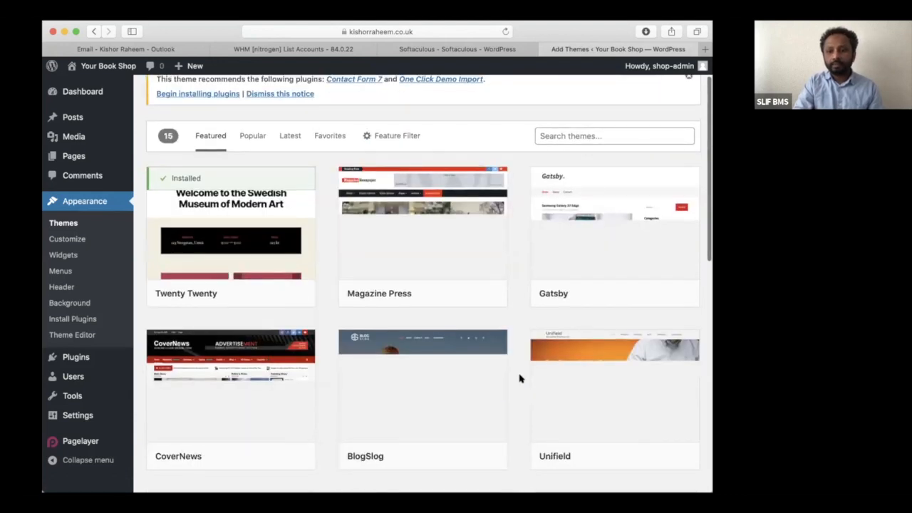
{"action": "scroll", "coordinate": [519, 379], "scroll_direction": "down", "scroll_amount": 1}
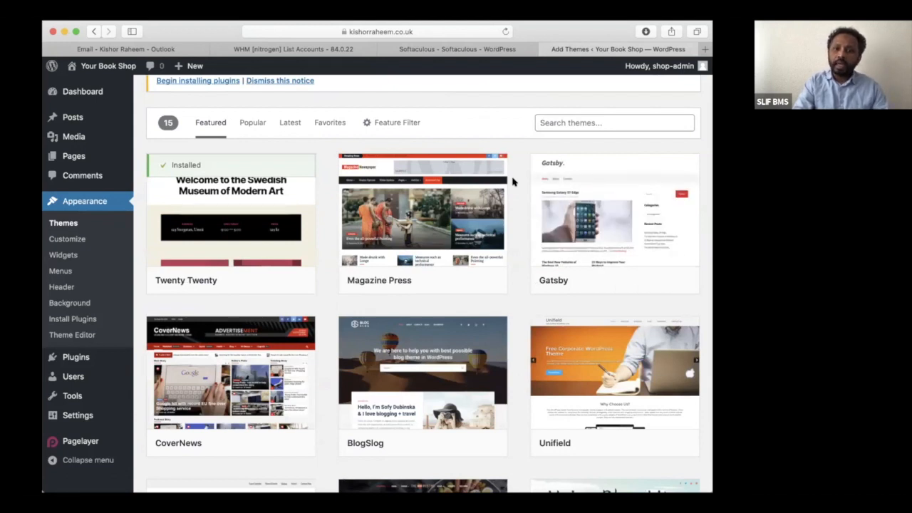
{"action": "scroll", "coordinate": [512, 180], "scroll_direction": "down", "scroll_amount": 5}
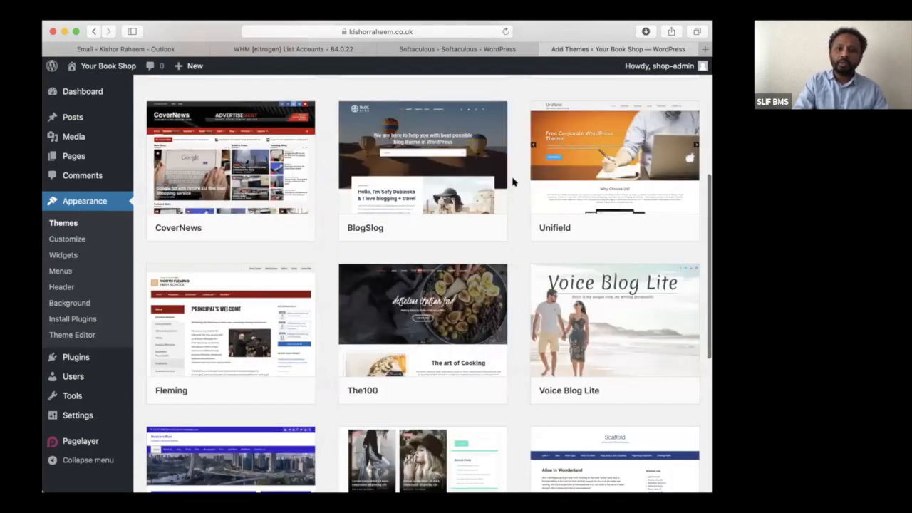
{"action": "scroll", "coordinate": [580, 34], "scroll_direction": "up", "scroll_amount": 6}
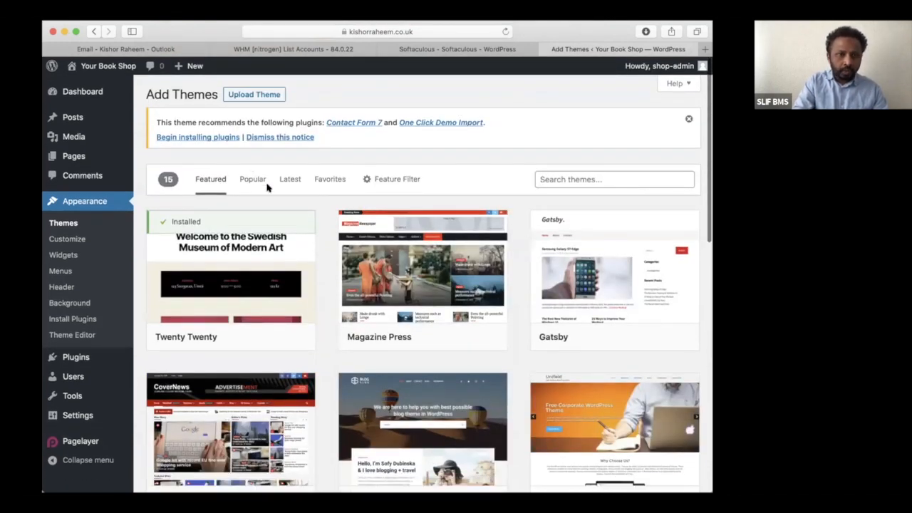
{"action": "left_click", "coordinate": [260, 182]}
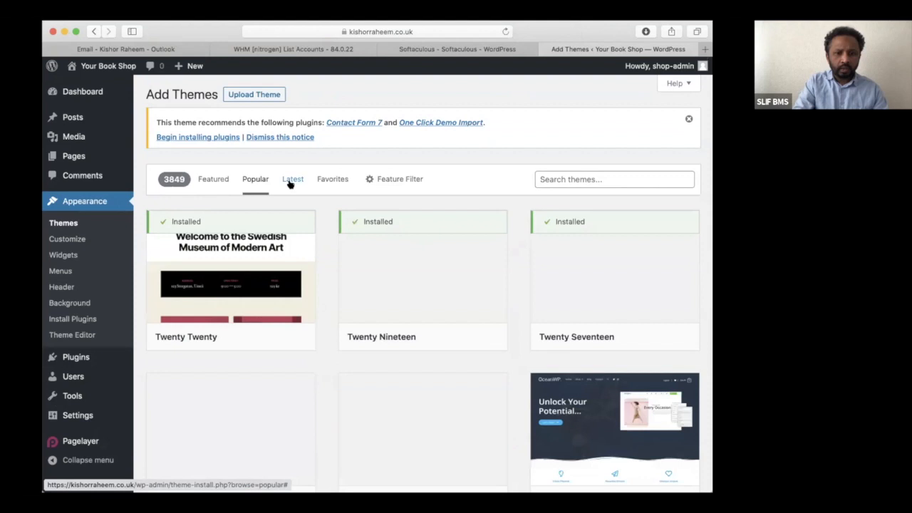
{"action": "left_click", "coordinate": [292, 178]}
- Search the theme directory for 'book shop' and scroll through the results
{"action": "left_click", "coordinate": [560, 178]}
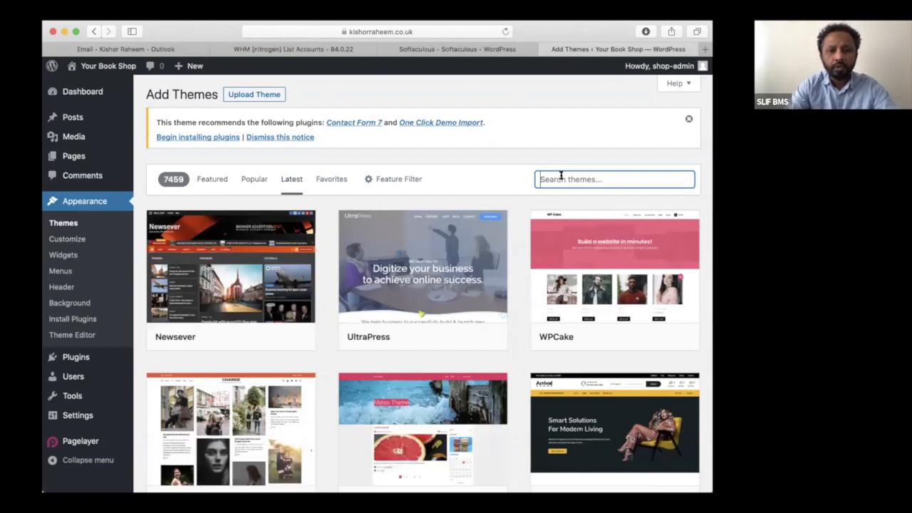
{"action": "type", "text": "book"}
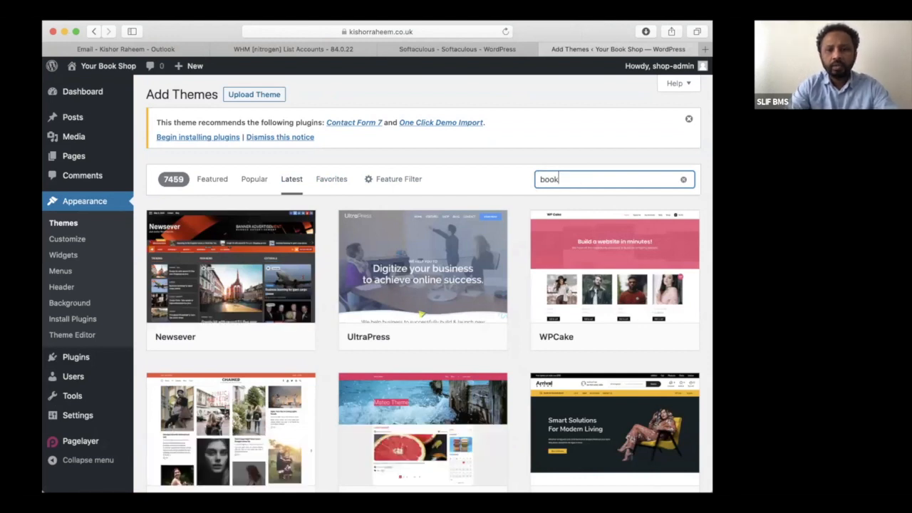
{"action": "type", "text": " shop"}
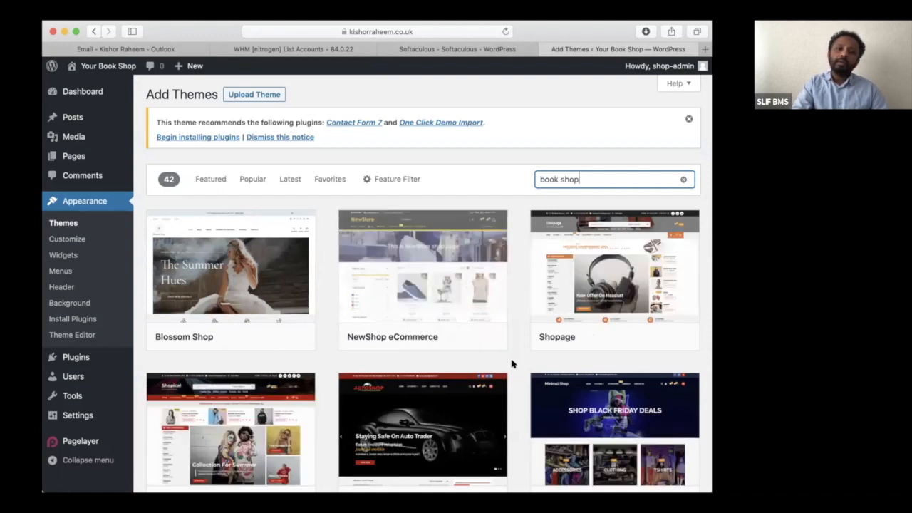
{"action": "scroll", "coordinate": [512, 364], "scroll_direction": "down", "scroll_amount": 2}
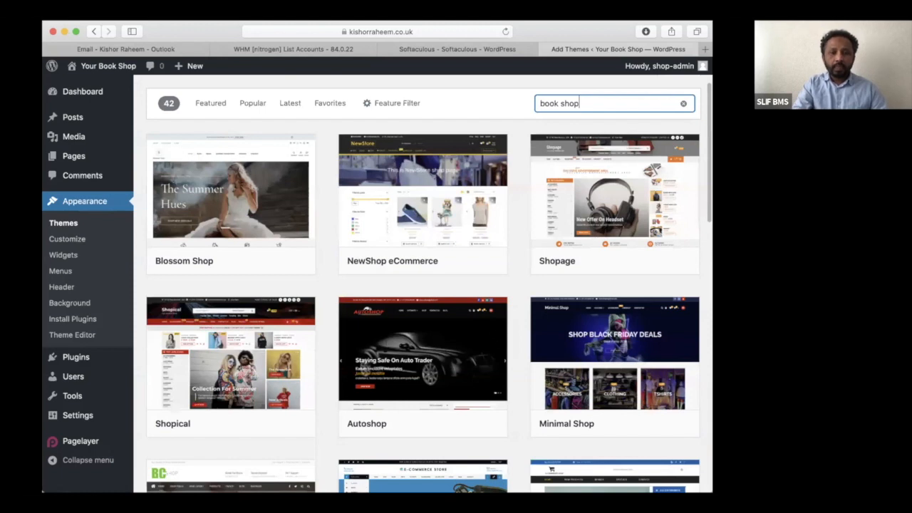
{"action": "scroll", "coordinate": [502, 352], "scroll_direction": "down", "scroll_amount": 3}
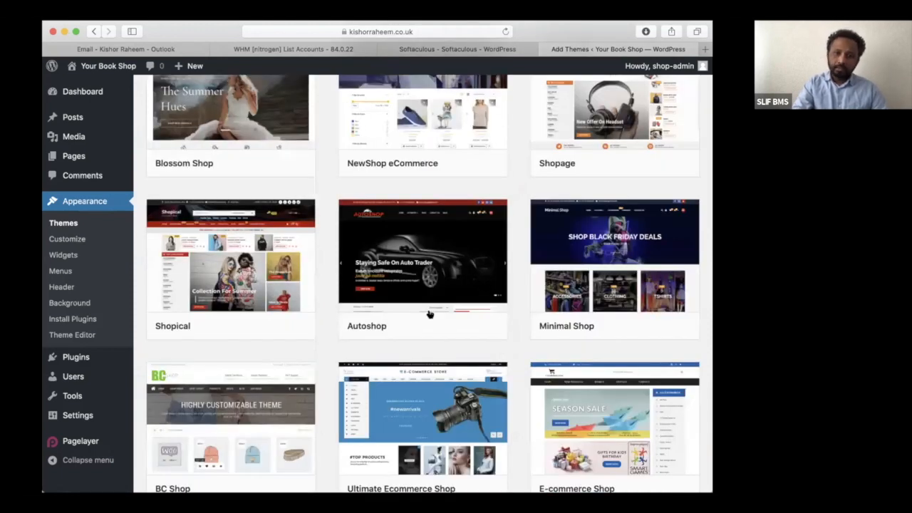
{"action": "scroll", "coordinate": [502, 308], "scroll_direction": "down", "scroll_amount": 4}
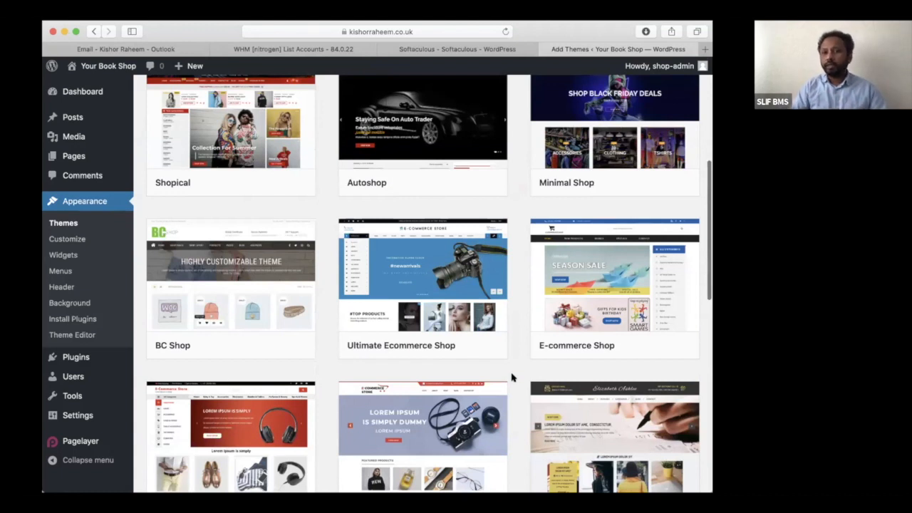
{"action": "scroll", "coordinate": [512, 378], "scroll_direction": "up", "scroll_amount": 1}
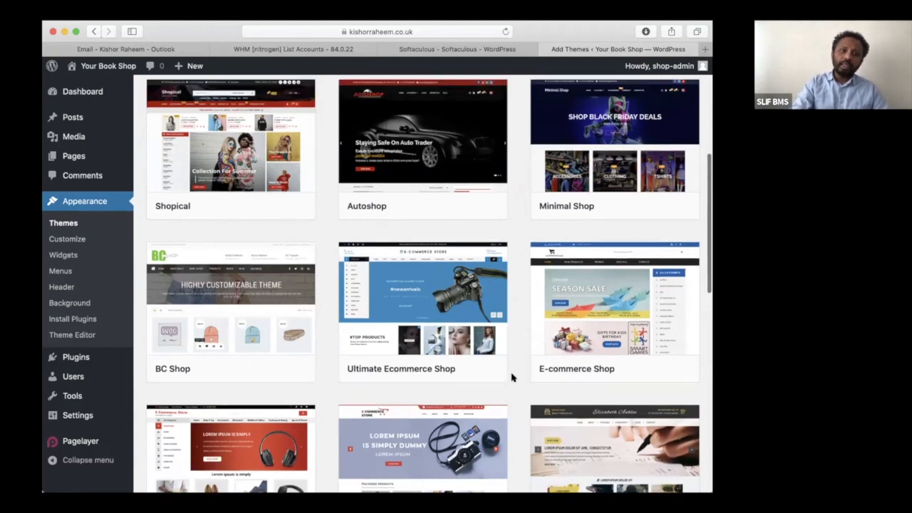
{"action": "scroll", "coordinate": [423, 285], "scroll_direction": "up", "scroll_amount": 3}
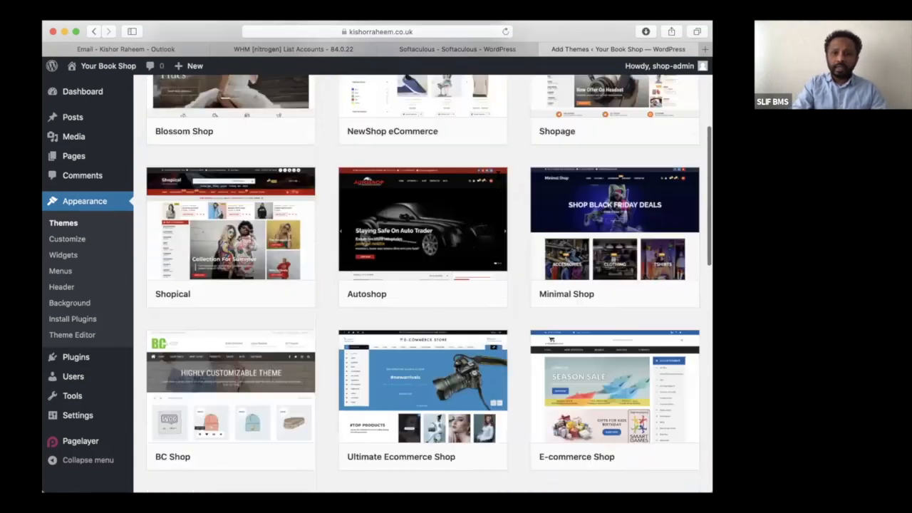
{"action": "scroll", "coordinate": [423, 285], "scroll_direction": "up", "scroll_amount": 6}
- Search for 'astra', install the Astra theme and open its live preview
{"action": "key", "text": "super+a"}
{"action": "type", "text": "astra"}
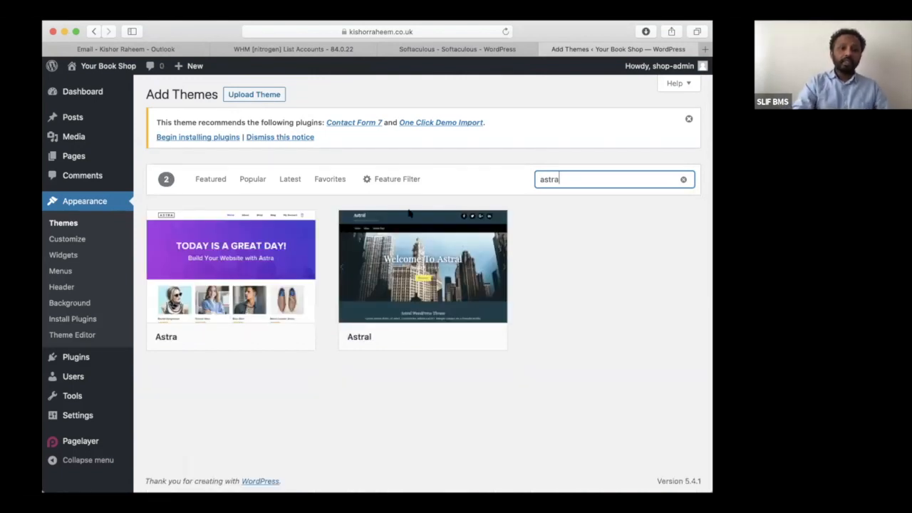
{"action": "mouse_move", "coordinate": [241, 248]}
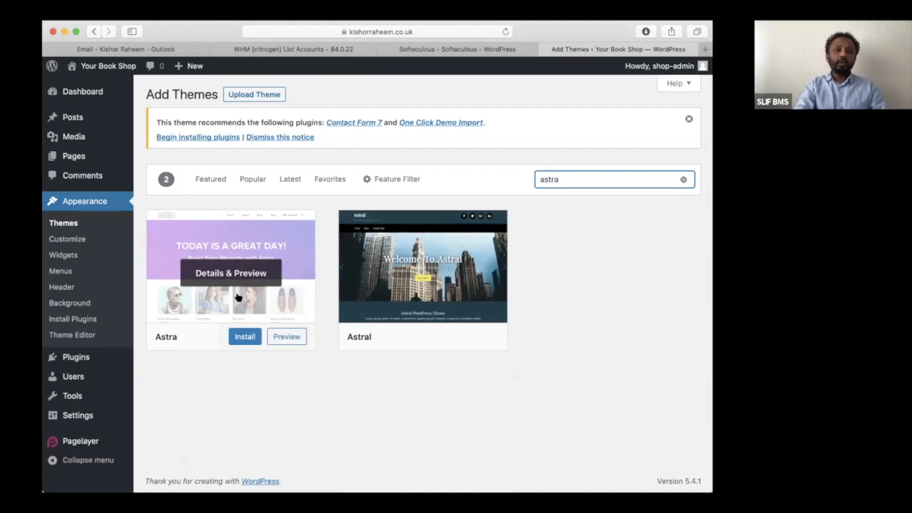
{"action": "left_click", "coordinate": [243, 336]}
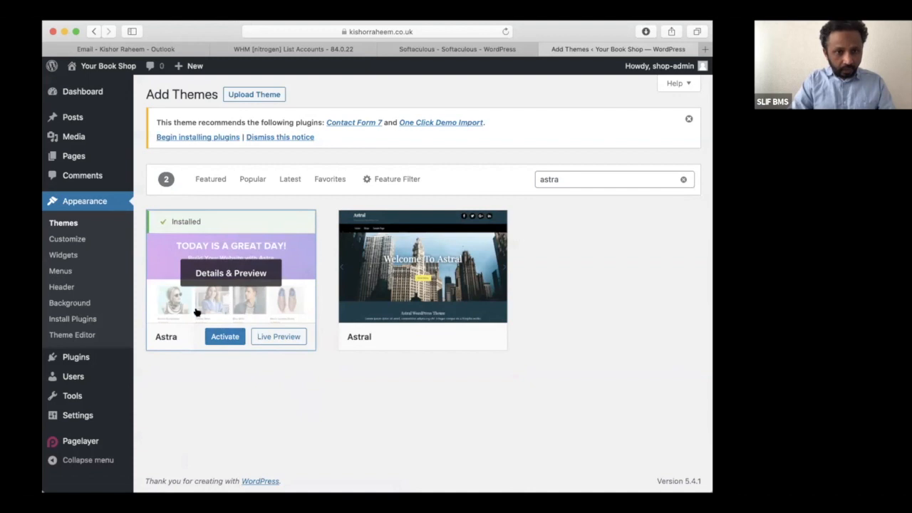
{"action": "left_click", "coordinate": [279, 338]}
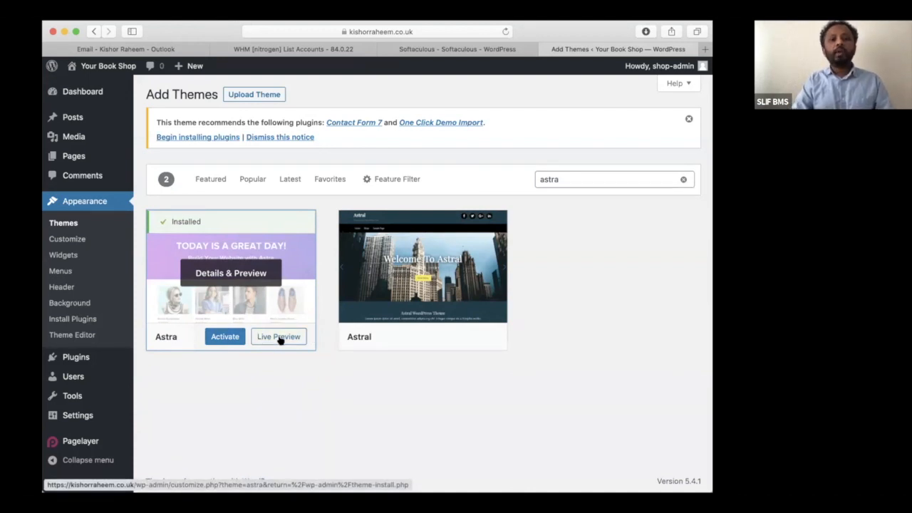
{"action": "left_click", "coordinate": [281, 339]}
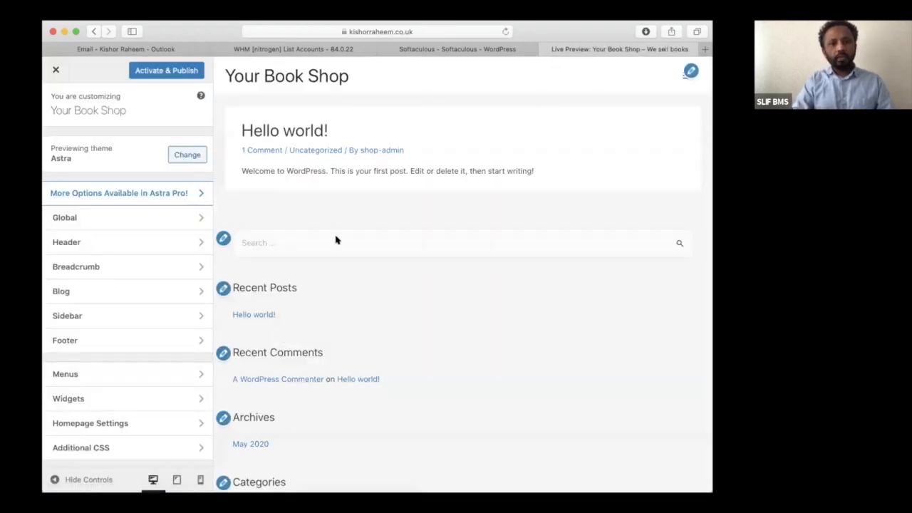
- Scroll the Astra preview, close it, and activate Astra
{"action": "scroll", "coordinate": [417, 208], "scroll_direction": "down", "scroll_amount": 6}
{"action": "scroll", "coordinate": [423, 228], "scroll_direction": "up", "scroll_amount": 6}
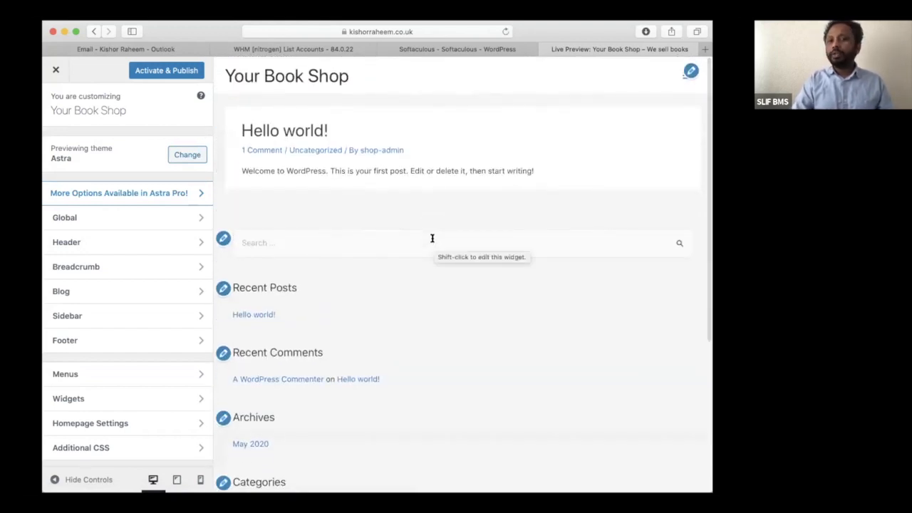
{"action": "left_click", "coordinate": [54, 71]}
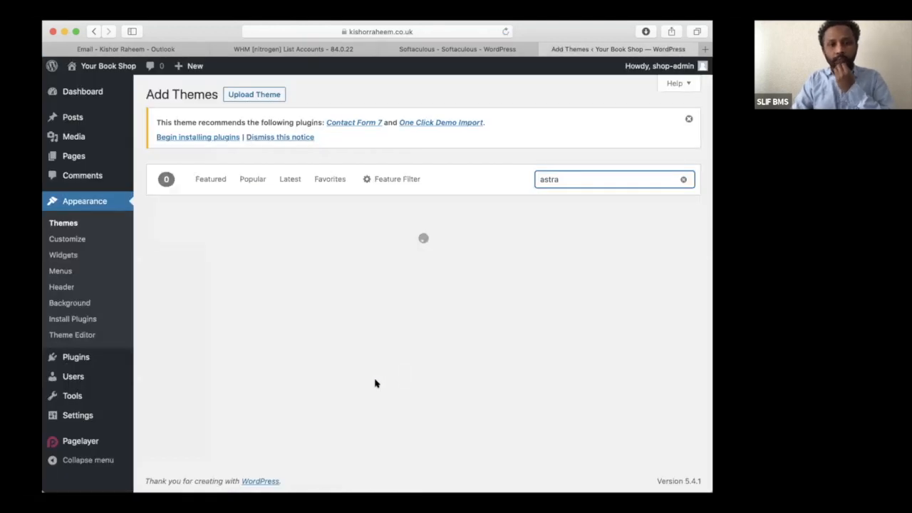
{"action": "mouse_move", "coordinate": [206, 313]}
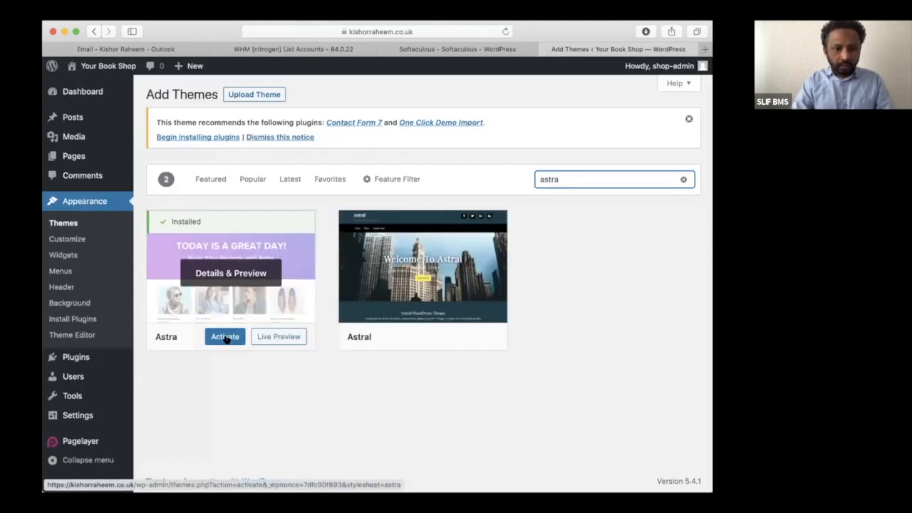
{"action": "left_click", "coordinate": [225, 338]}
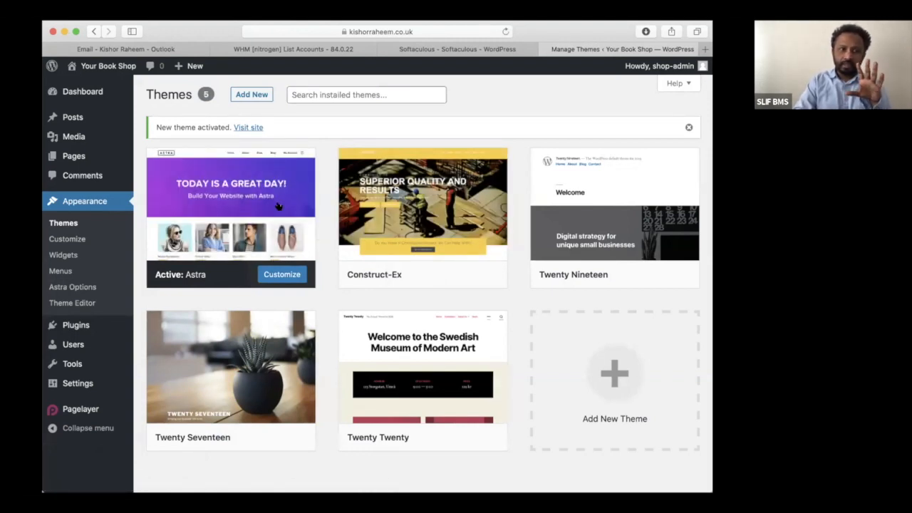
{"action": "mouse_move", "coordinate": [70, 160]}
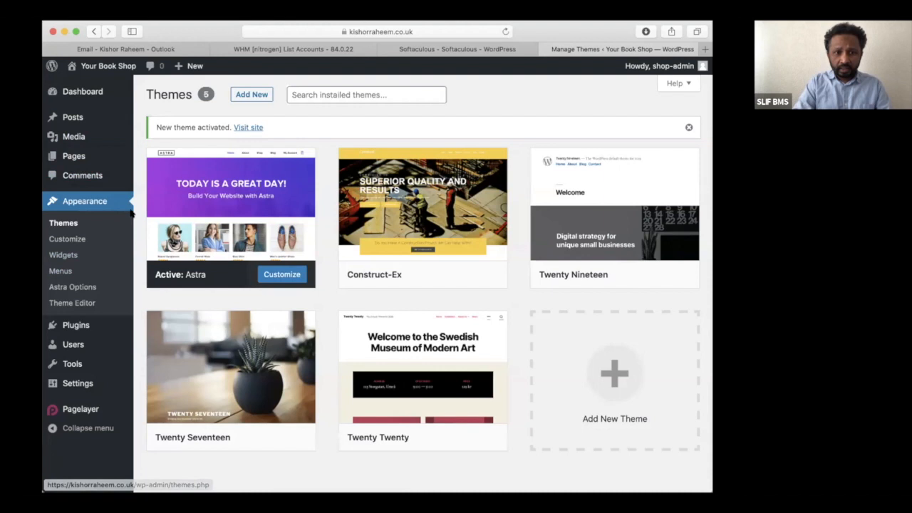
- Create a new page titled 'About us'
{"action": "left_click", "coordinate": [74, 156]}
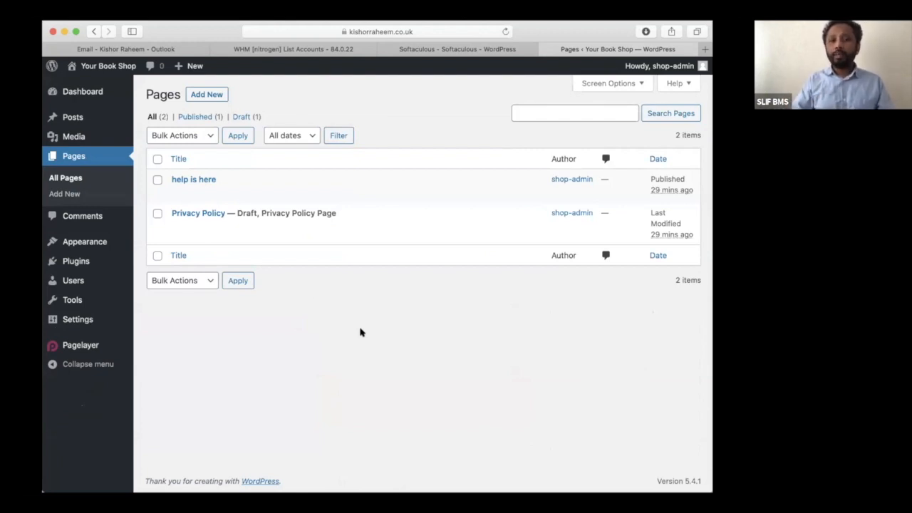
{"action": "left_click", "coordinate": [213, 95]}
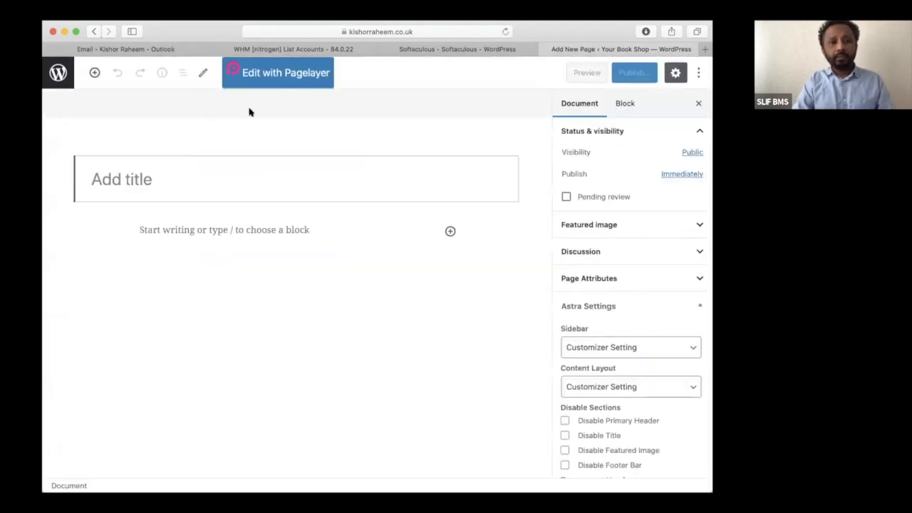
{"action": "type", "text": "About us"}
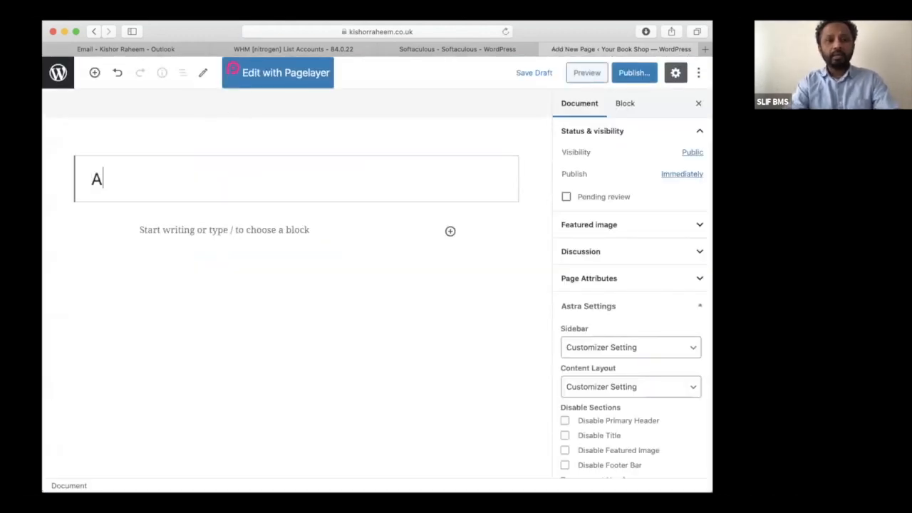
- Write the body: the page is about my company, 'We sell books to everyone… we make money.'
{"action": "left_click", "coordinate": [260, 224]}
{"action": "type", "text": "This page is a"}
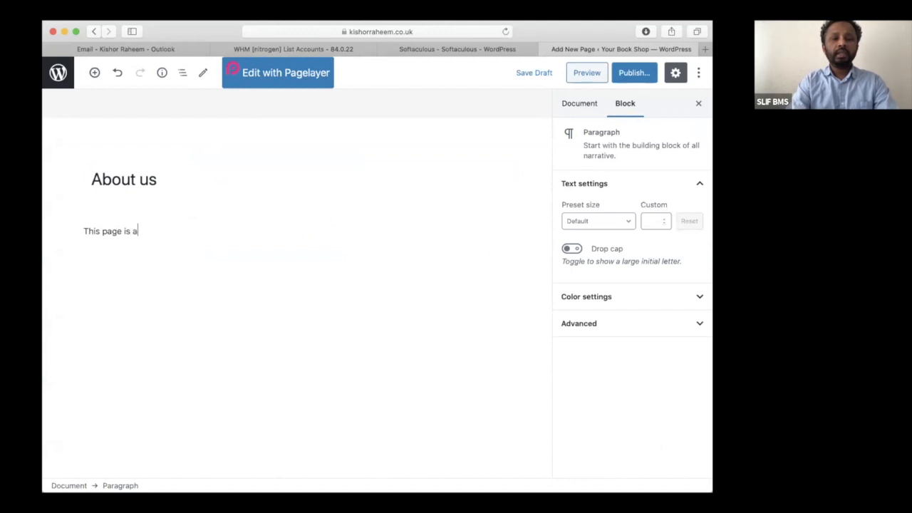
{"action": "type", "text": "bout my compna"}
{"action": "type", "text": "y. "}
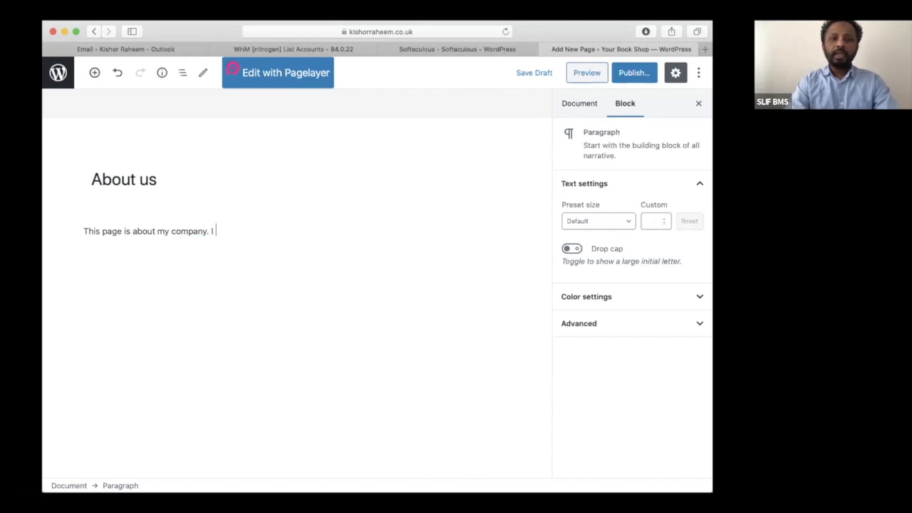
{"action": "type", "text": "I lok"}
{"action": "key", "text": "BackSpace"}
{"action": "key", "text": "BackSpace"}
{"action": "type", "text": "ok"}
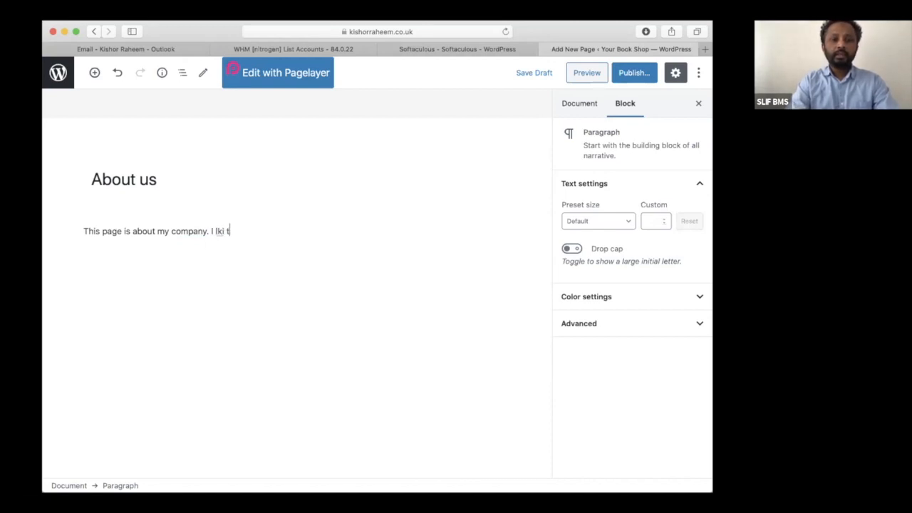
{"action": "key", "text": "BackSpace"}
{"action": "key", "text": "BackSpace"}
{"action": "key", "text": "BackSpace"}
{"action": "key", "text": "BackSpace"}
{"action": "key", "text": "BackSpace"}
{"action": "type", "text": "We sell books "}
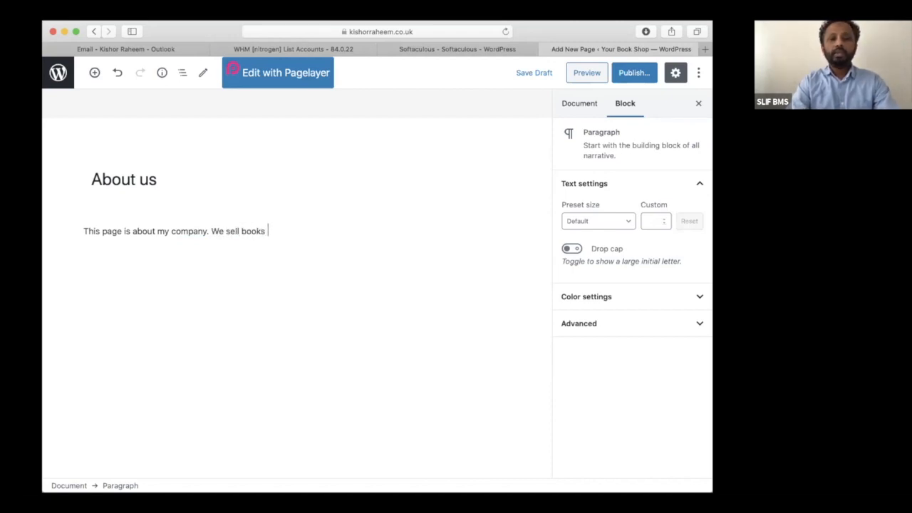
{"action": "type", "text": "to everyone"}
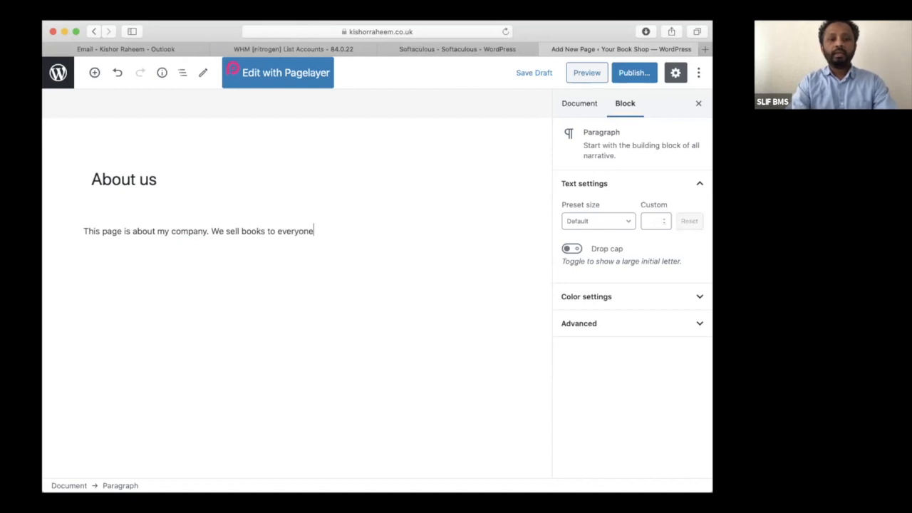
{"action": "type", "text": ". and we"}
{"action": "key", "text": "BackSpace"}
{"action": "key", "text": "BackSpace"}
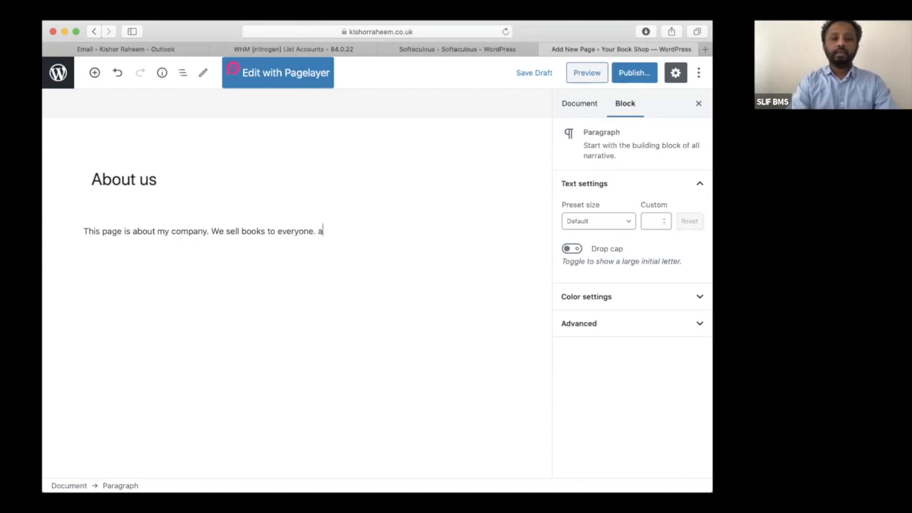
{"action": "key", "text": "BackSpace"}
{"action": "type", "text": "we make mon"}
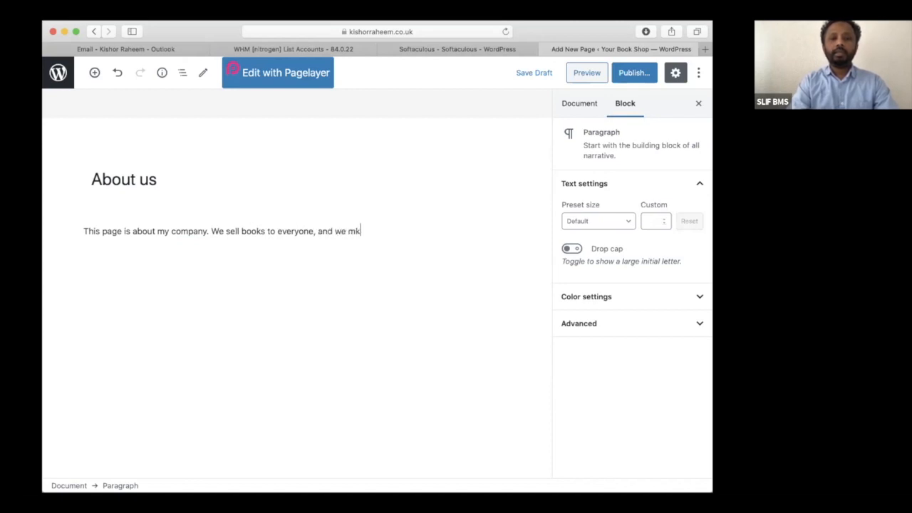
{"action": "type", "text": "ey."}
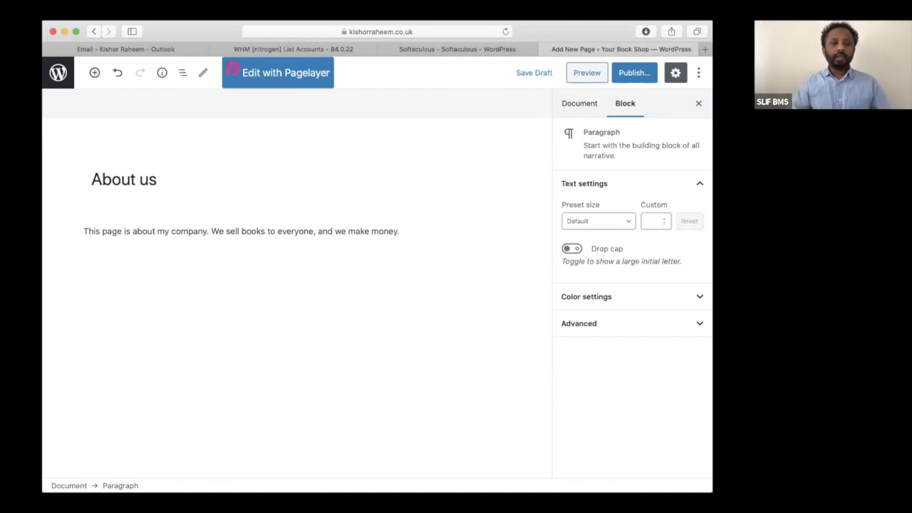
- Publish the About us page and return to the Pages list
{"action": "left_click", "coordinate": [634, 72]}
{"action": "left_click", "coordinate": [633, 72]}
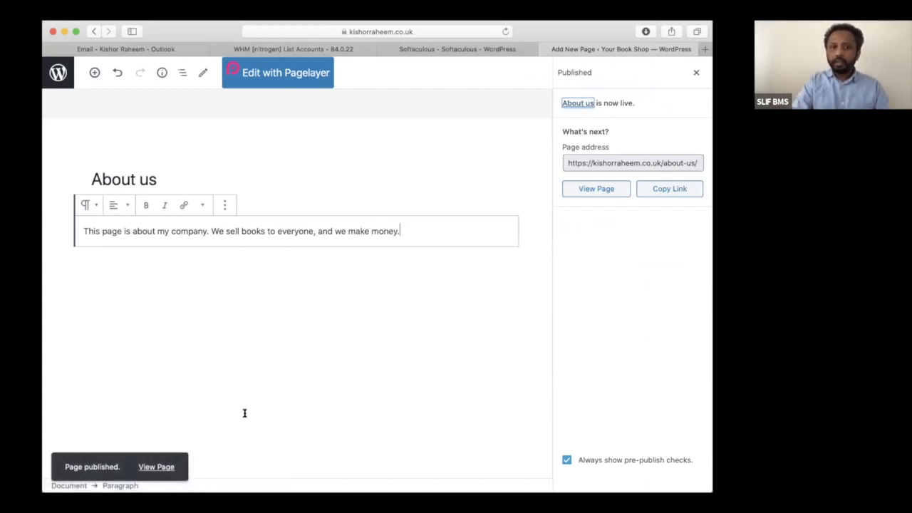
{"action": "left_click", "coordinate": [58, 72]}
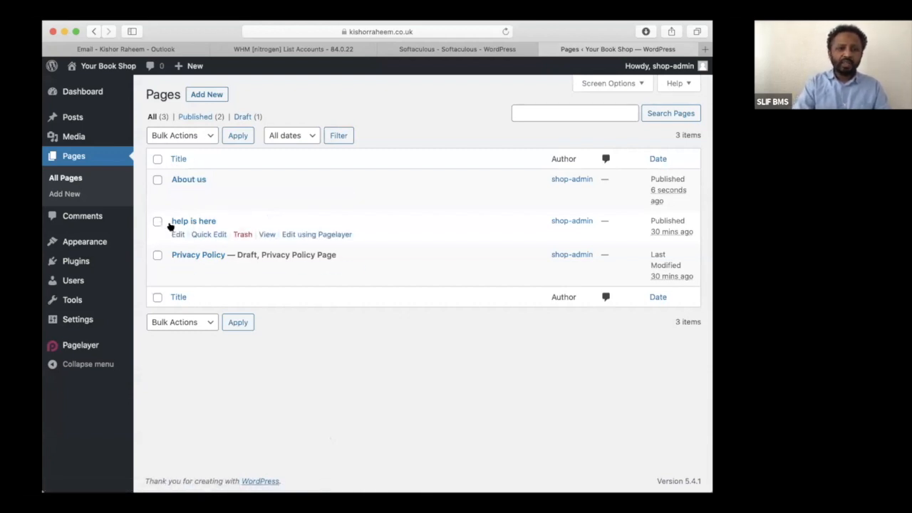
- Trash the 'help is here' page, restore Privacy Policy from the trash, and start a new tab
{"action": "left_click", "coordinate": [243, 237]}
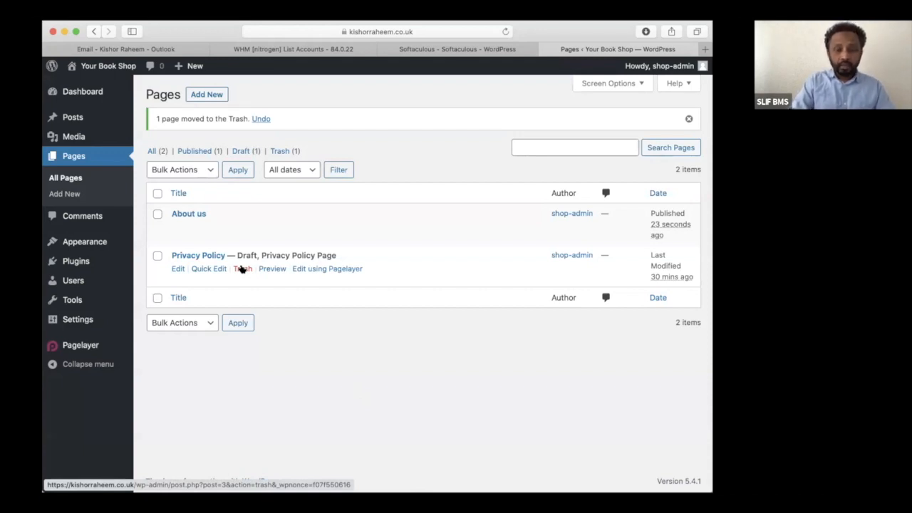
{"action": "left_click", "coordinate": [242, 268]}
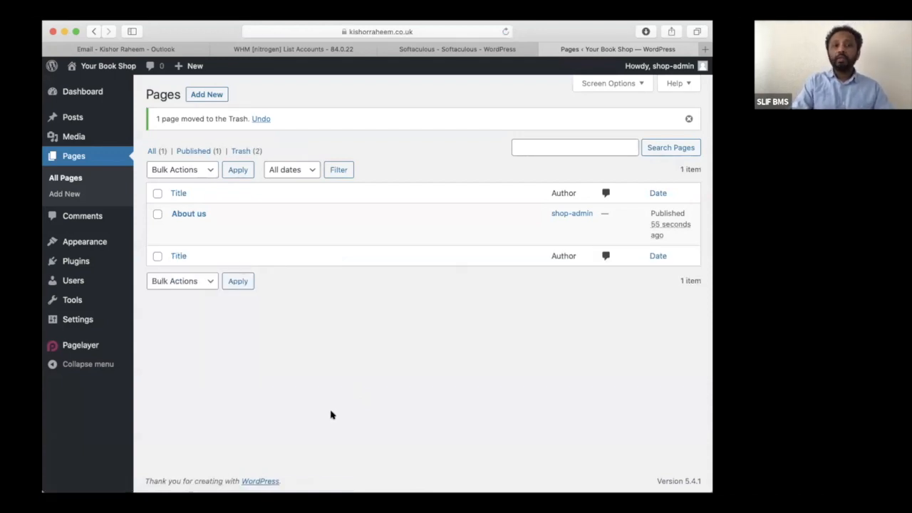
{"action": "left_click", "coordinate": [242, 152]}
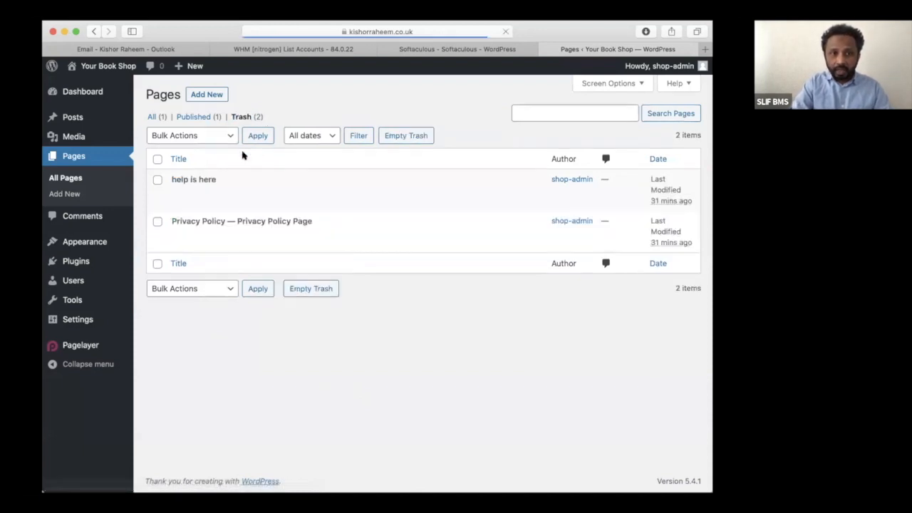
{"action": "left_click", "coordinate": [183, 235]}
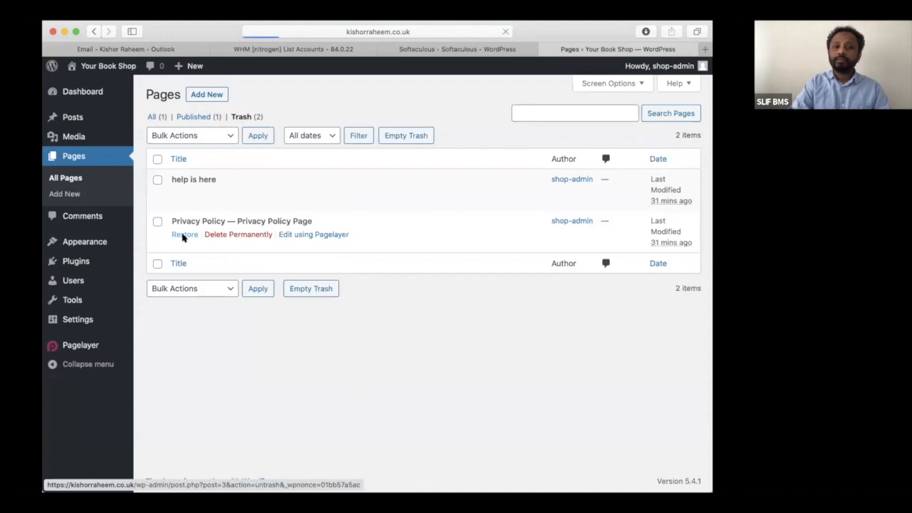
{"action": "left_click", "coordinate": [153, 151]}
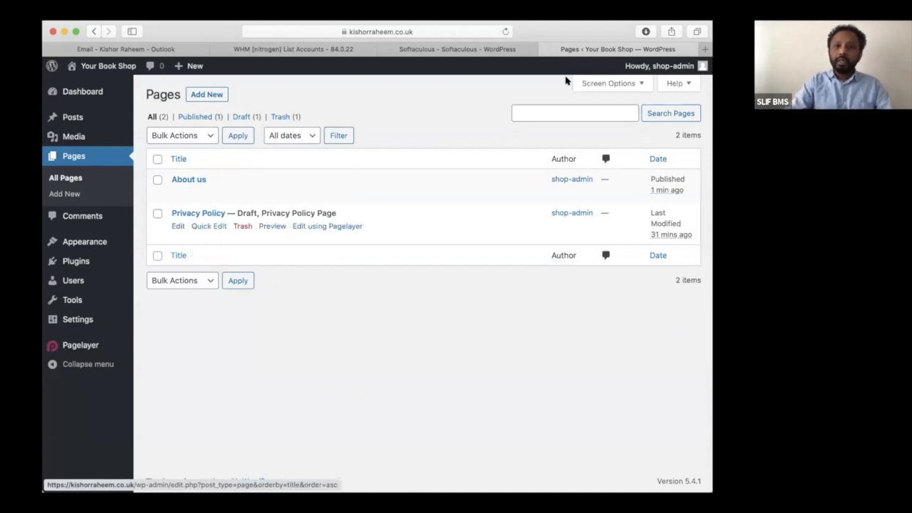
{"action": "left_click", "coordinate": [705, 49]}
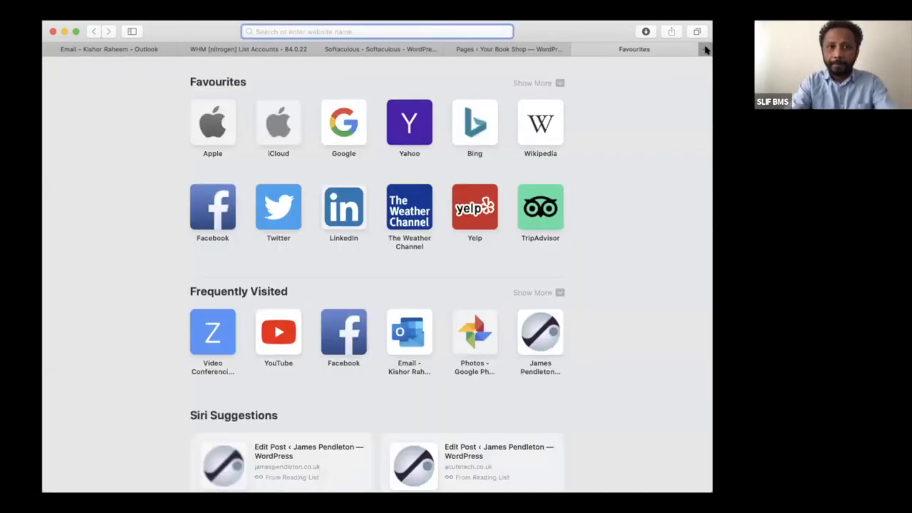
- Load the live Your Book Shop site in the new tab, scroll it, and return to the admin Pages tab
{"action": "type", "text": "kishor"}
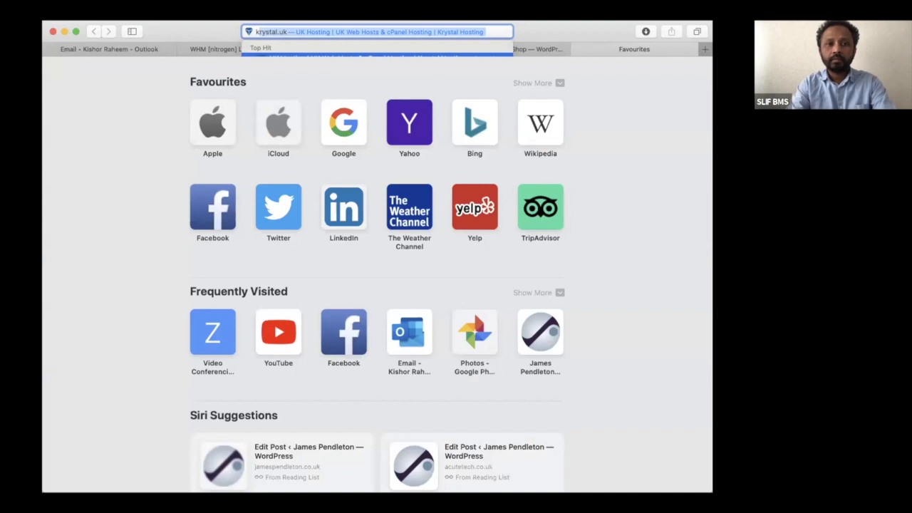
{"action": "key", "text": "Return"}
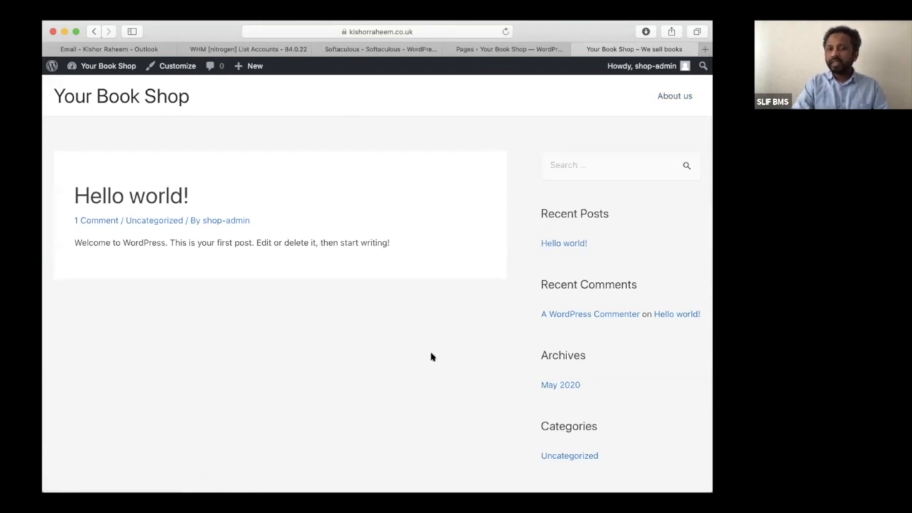
{"action": "scroll", "coordinate": [431, 356], "scroll_direction": "down", "scroll_amount": 5}
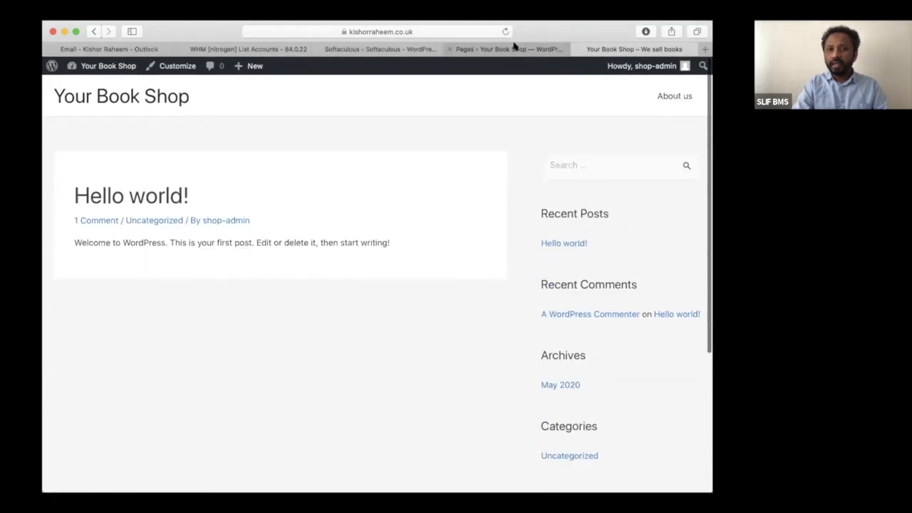
{"action": "left_click", "coordinate": [512, 49]}
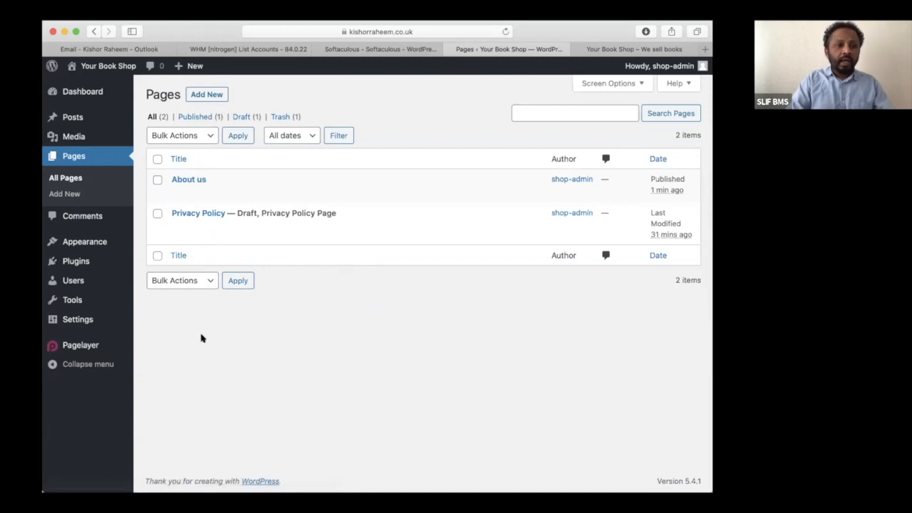
- Delete the Akismet Anti-Spam and Hello Dolly plugins from the installed plugins list
{"action": "mouse_move", "coordinate": [87, 260]}
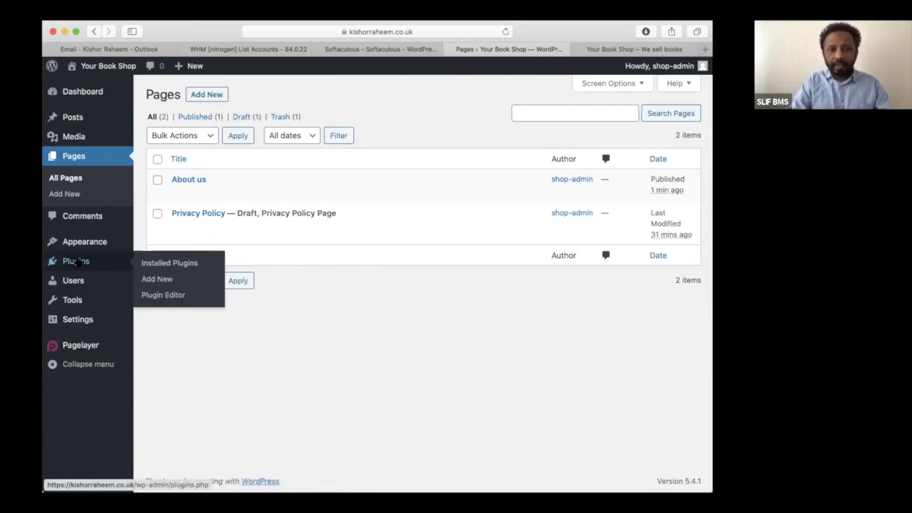
{"action": "left_click", "coordinate": [77, 262]}
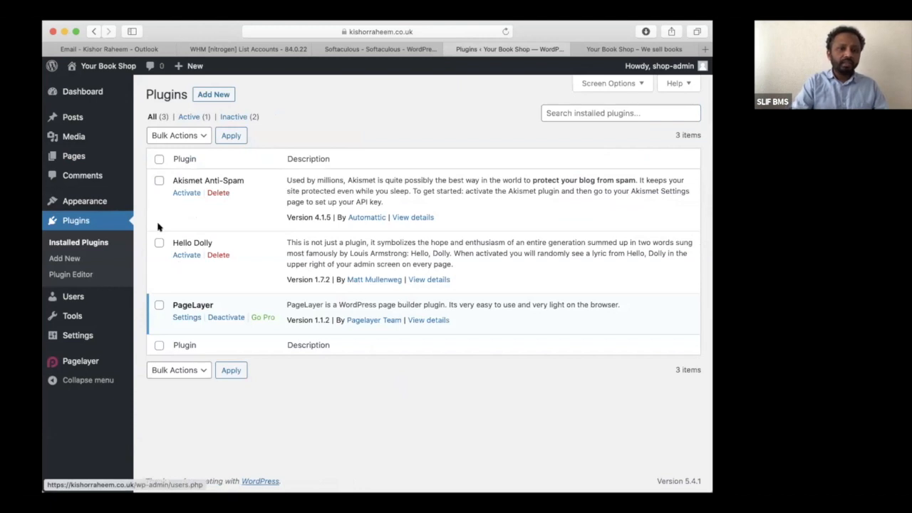
{"action": "left_click", "coordinate": [218, 193]}
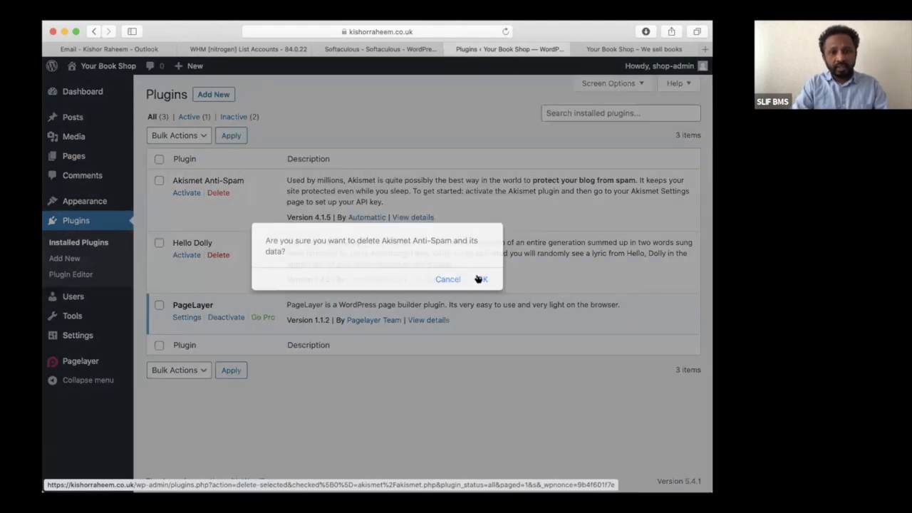
{"action": "key", "text": "Return"}
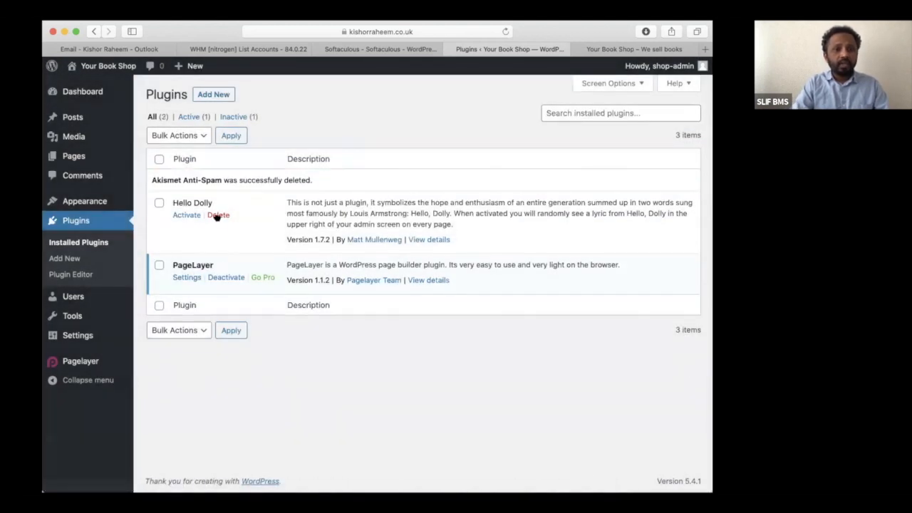
{"action": "left_click", "coordinate": [218, 214]}
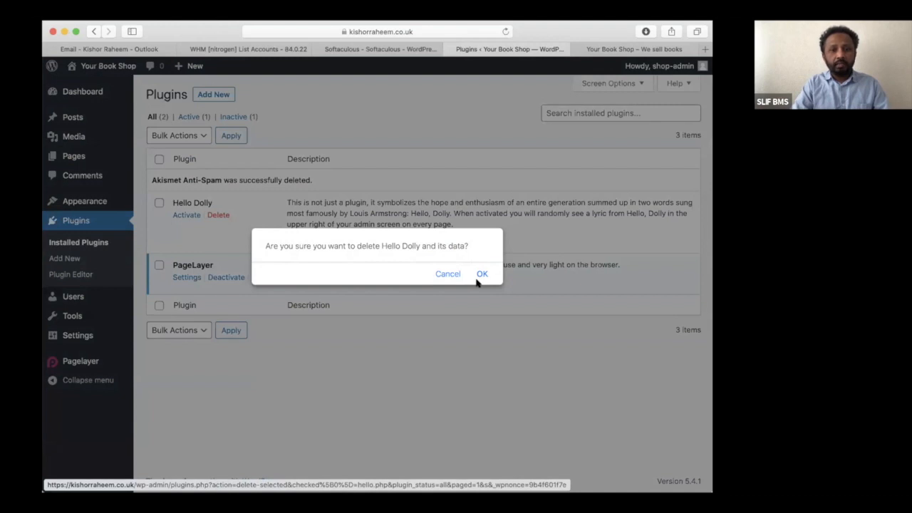
{"action": "left_click", "coordinate": [481, 275]}
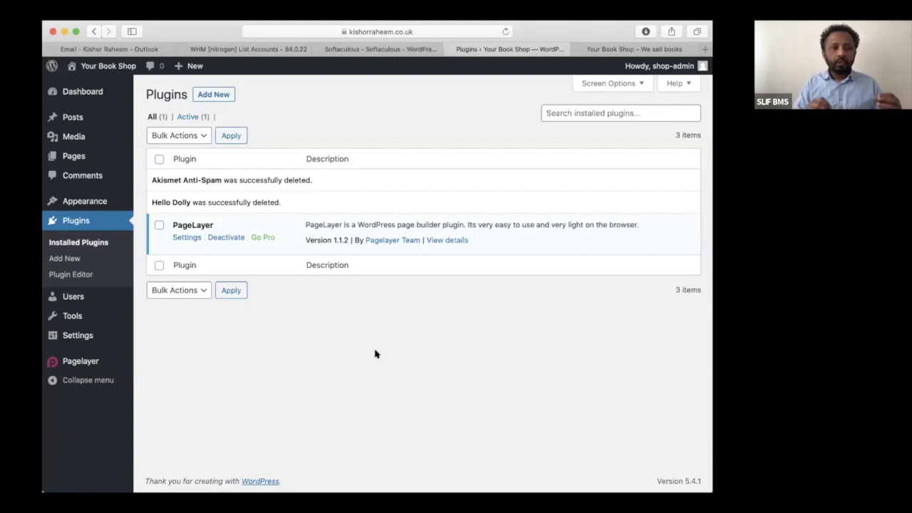
- Check the installed themes, then go to the Add New plugins page
{"action": "left_click", "coordinate": [91, 203]}
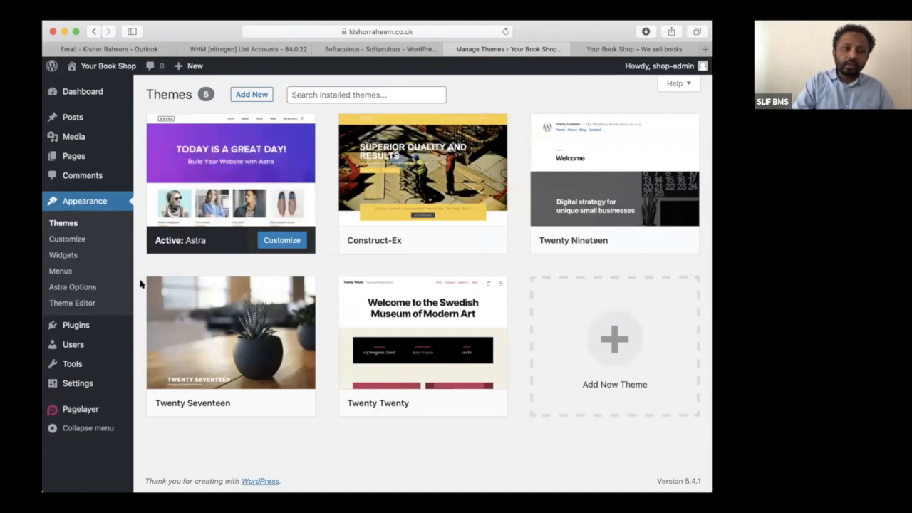
{"action": "left_click", "coordinate": [74, 326]}
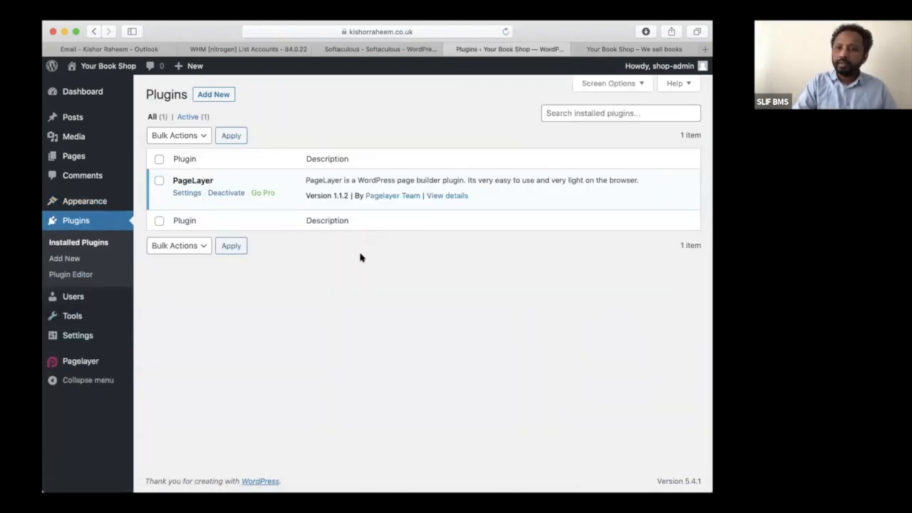
{"action": "left_click", "coordinate": [211, 96]}
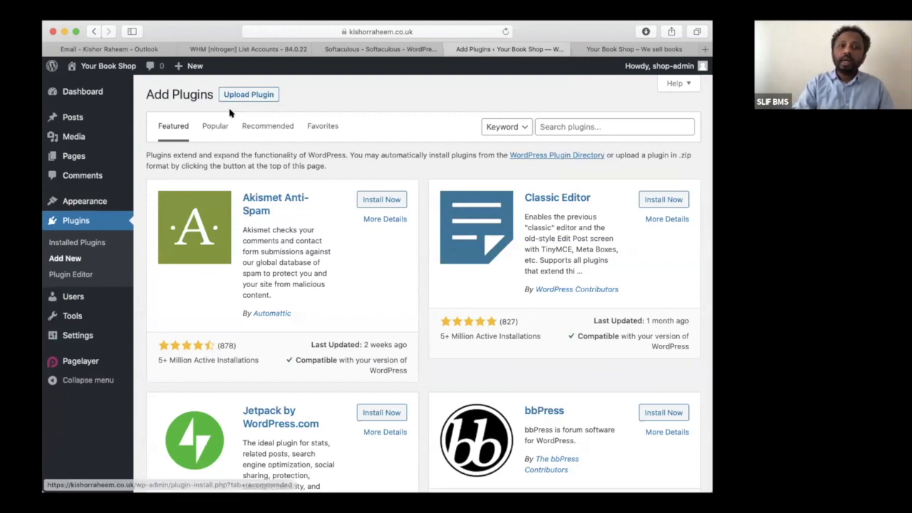
- Search the plugin directory for 'astra strater', accepting the correction to 'starter'
{"action": "left_click", "coordinate": [589, 127]}
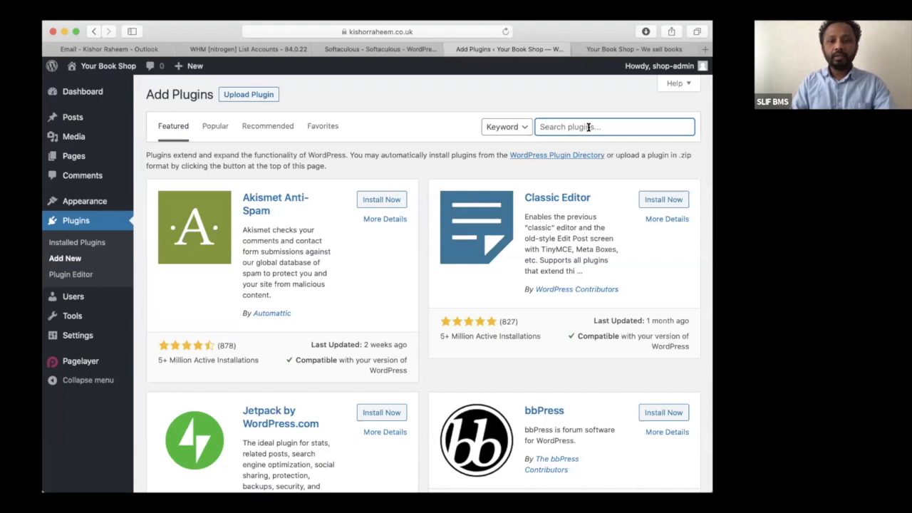
{"action": "scroll", "coordinate": [524, 275], "scroll_direction": "down", "scroll_amount": 3}
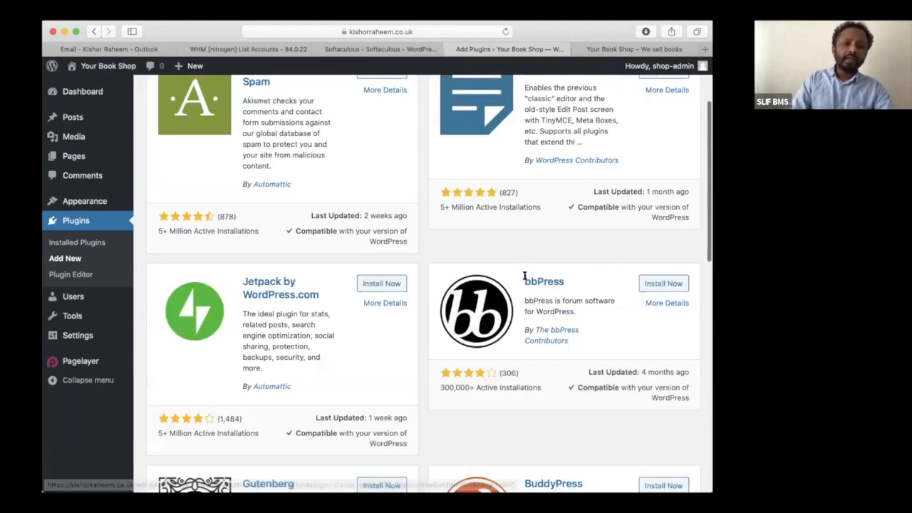
{"action": "scroll", "coordinate": [525, 291], "scroll_direction": "down", "scroll_amount": 10}
{"action": "scroll", "coordinate": [525, 292], "scroll_direction": "up", "scroll_amount": 15}
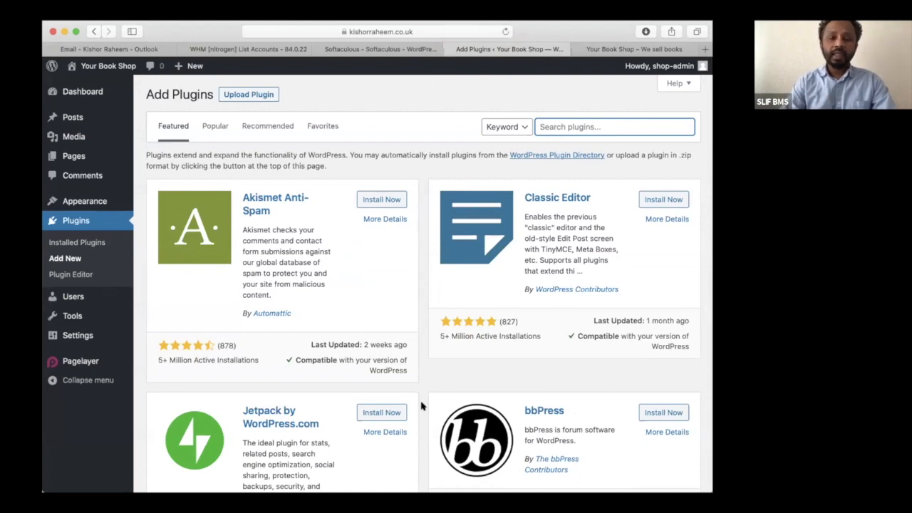
{"action": "type", "text": "astra str"}
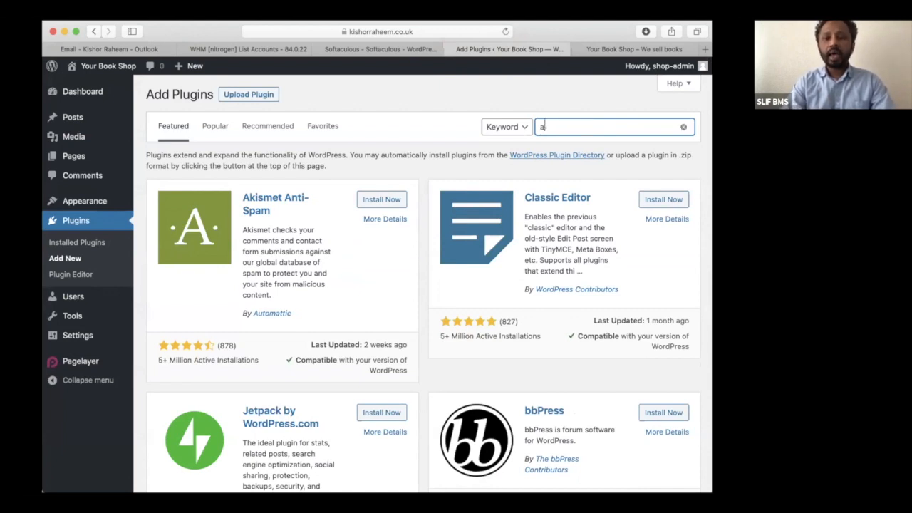
{"action": "type", "text": "ater"}
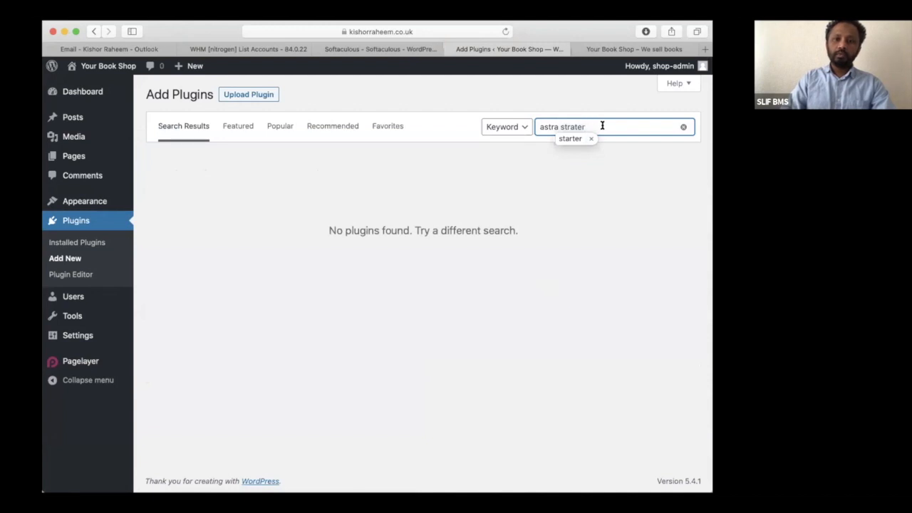
{"action": "left_click", "coordinate": [560, 138]}
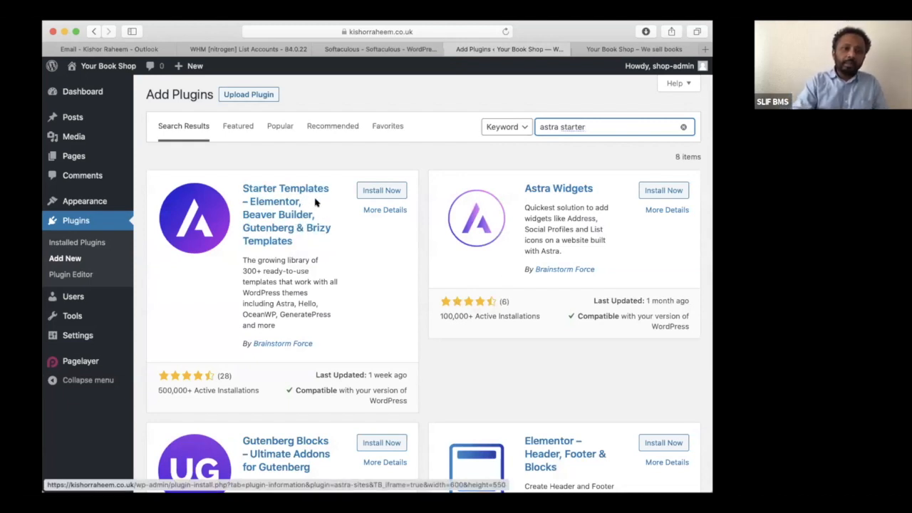
- Install and activate the Starter Templates plugin from the search results
{"action": "scroll", "coordinate": [409, 288], "scroll_direction": "down", "scroll_amount": 5}
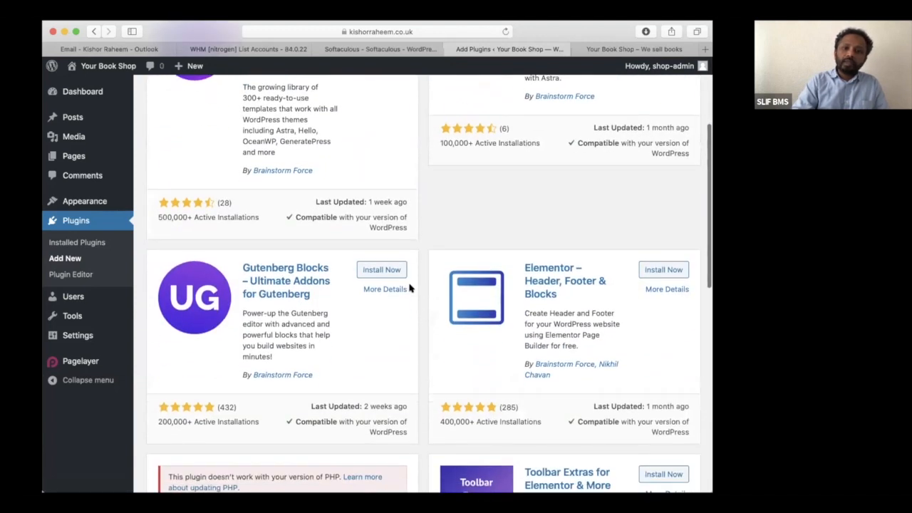
{"action": "scroll", "coordinate": [409, 287], "scroll_direction": "down", "scroll_amount": 7}
{"action": "scroll", "coordinate": [410, 288], "scroll_direction": "up", "scroll_amount": 12}
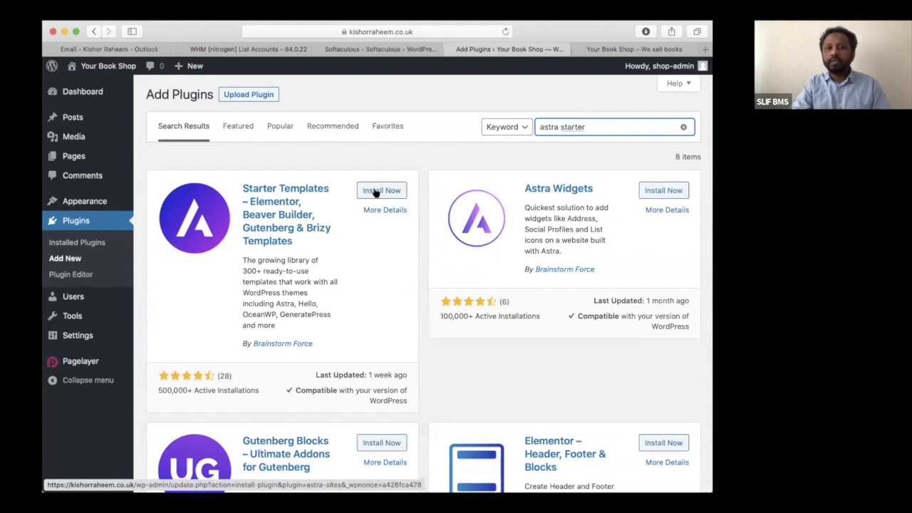
{"action": "left_click", "coordinate": [382, 191]}
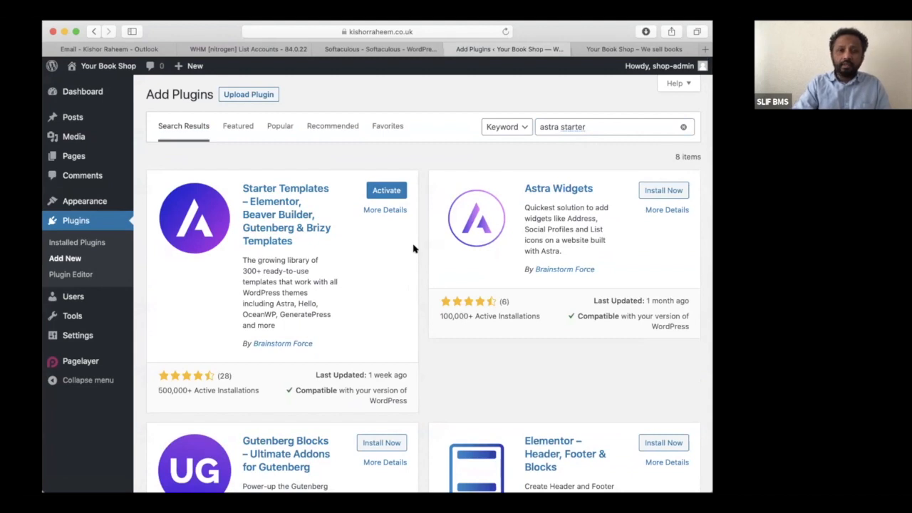
{"action": "left_click", "coordinate": [387, 191]}
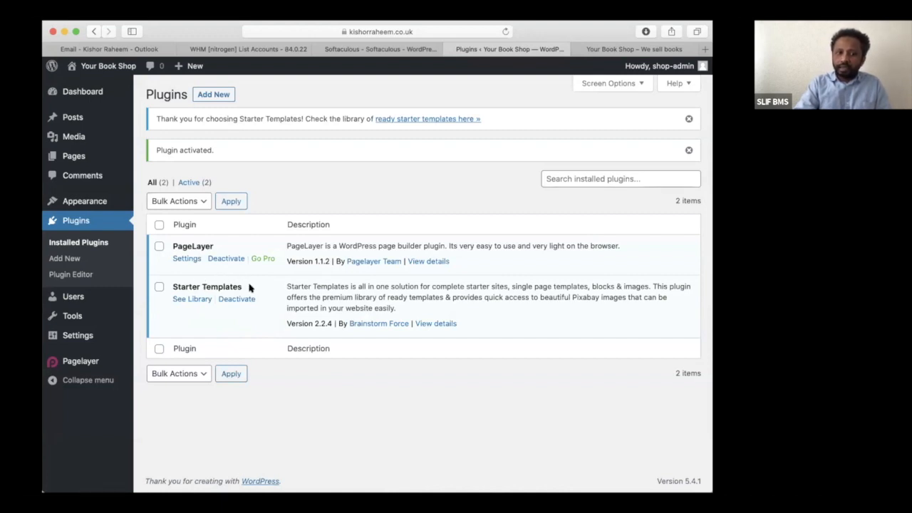
- Open the Starter Templates library from its See Library link on the Plugins page
{"action": "left_click", "coordinate": [185, 301]}
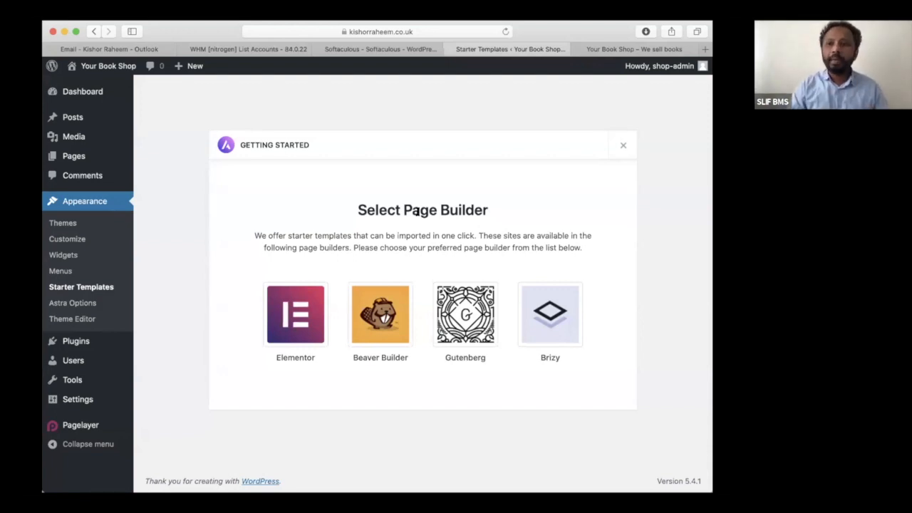
- Pick Elementor as the page builder, scroll the template gallery, and open the category filter
{"action": "left_click", "coordinate": [287, 304]}
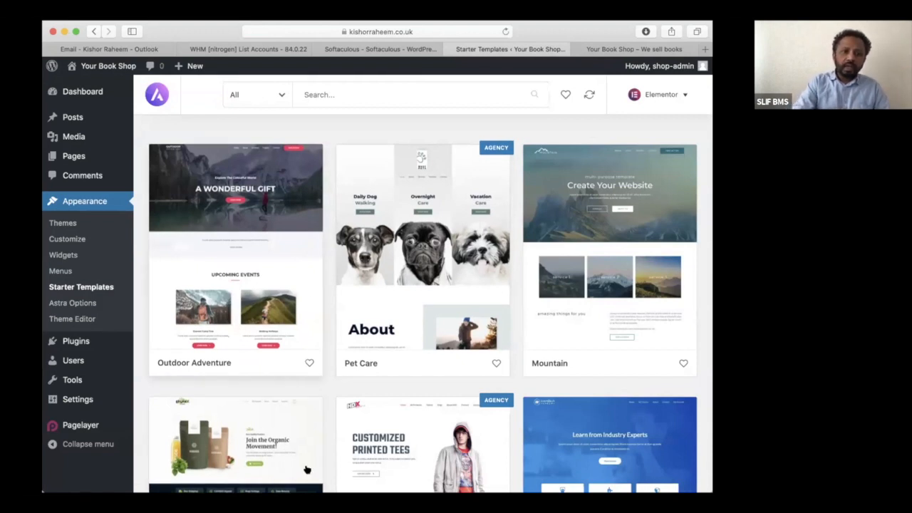
{"action": "scroll", "coordinate": [319, 419], "scroll_direction": "down", "scroll_amount": 10}
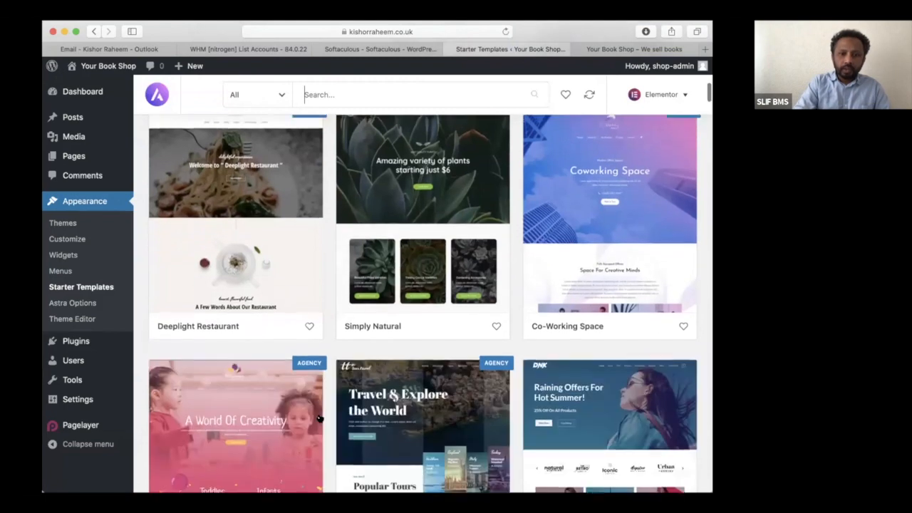
{"action": "scroll", "coordinate": [320, 420], "scroll_direction": "down", "scroll_amount": 5}
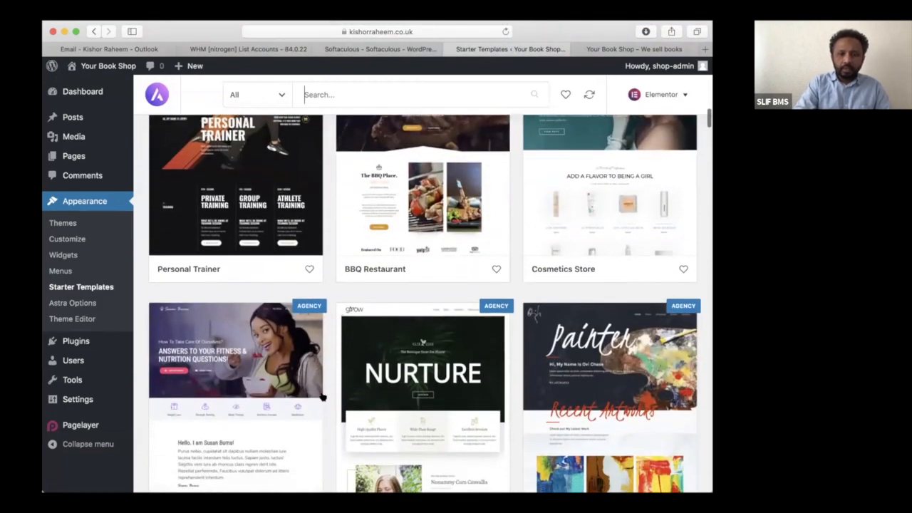
{"action": "scroll", "coordinate": [328, 411], "scroll_direction": "down", "scroll_amount": 8}
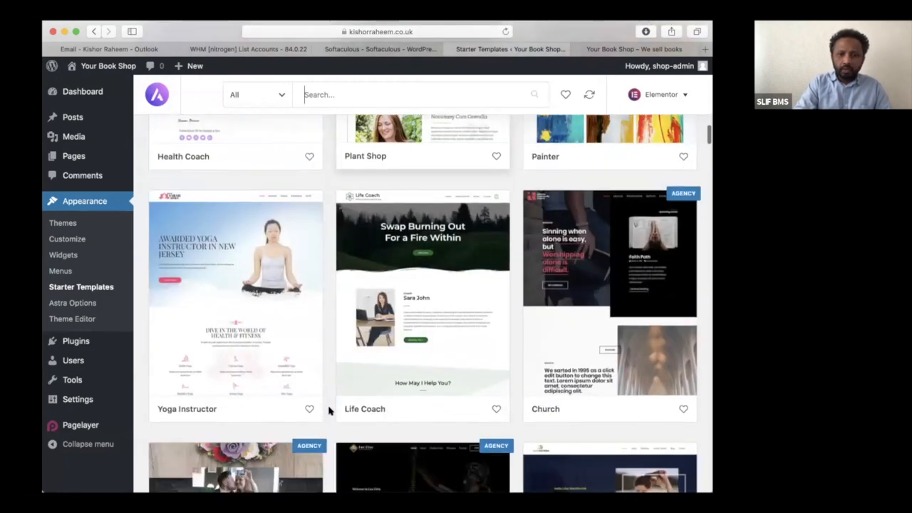
{"action": "scroll", "coordinate": [328, 411], "scroll_direction": "down", "scroll_amount": 8}
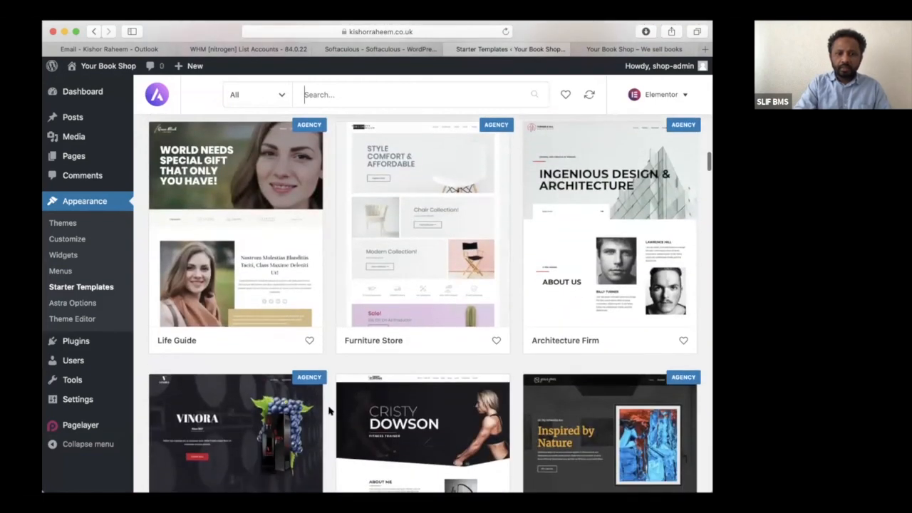
{"action": "scroll", "coordinate": [328, 411], "scroll_direction": "down", "scroll_amount": 5}
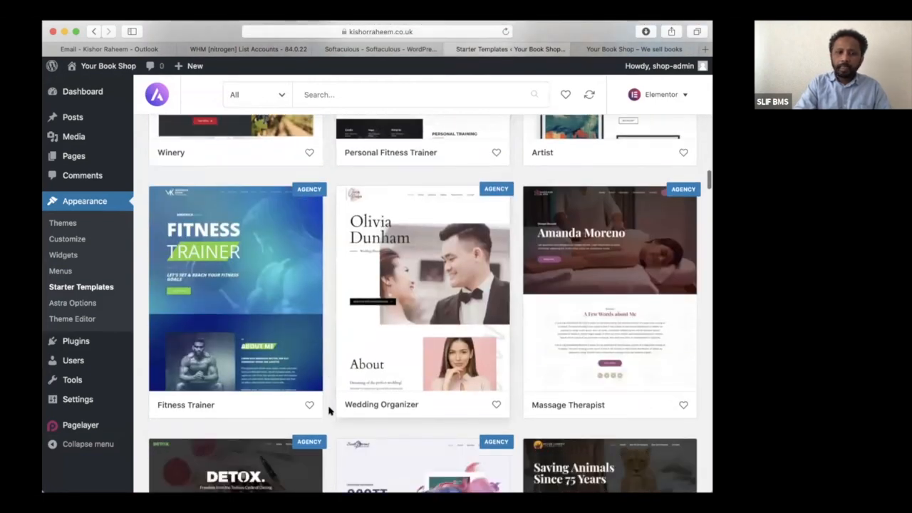
{"action": "scroll", "coordinate": [329, 411], "scroll_direction": "down", "scroll_amount": 10}
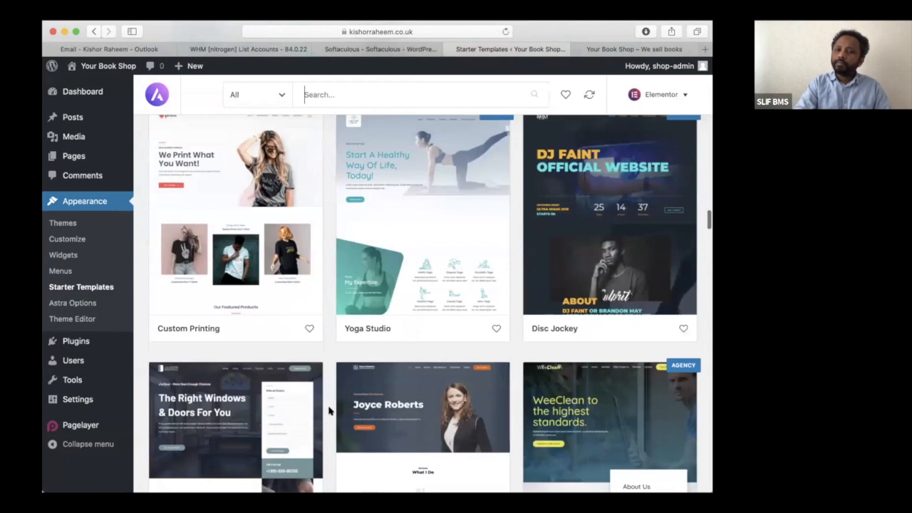
{"action": "scroll", "coordinate": [329, 411], "scroll_direction": "down", "scroll_amount": 4}
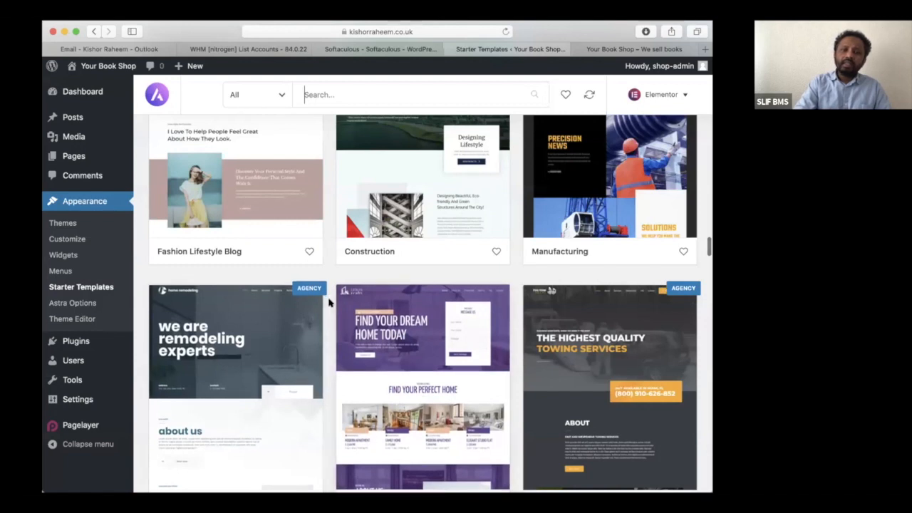
{"action": "scroll", "coordinate": [328, 299], "scroll_direction": "up", "scroll_amount": 1}
{"action": "scroll", "coordinate": [328, 303], "scroll_direction": "down", "scroll_amount": 15}
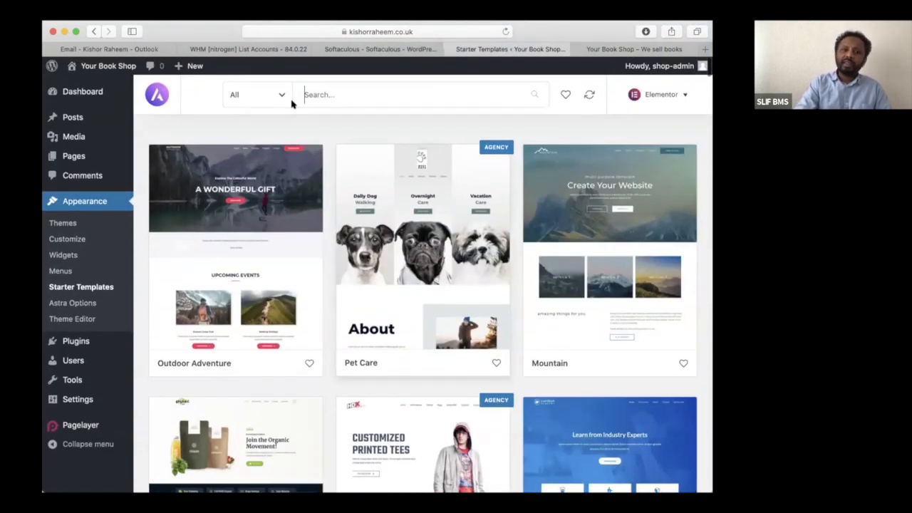
{"action": "left_click", "coordinate": [278, 94]}
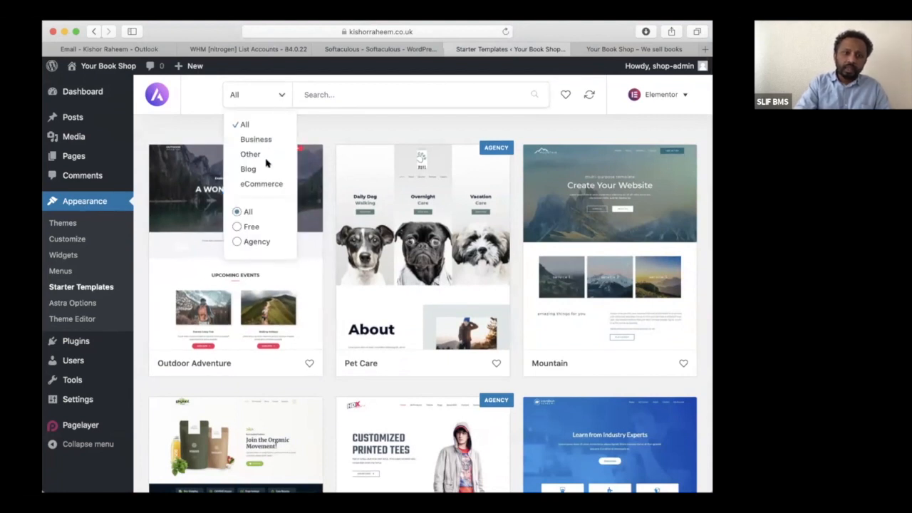
- Filter the templates to Free and the eCommerce category, then scroll through the results
{"action": "left_click", "coordinate": [236, 227]}
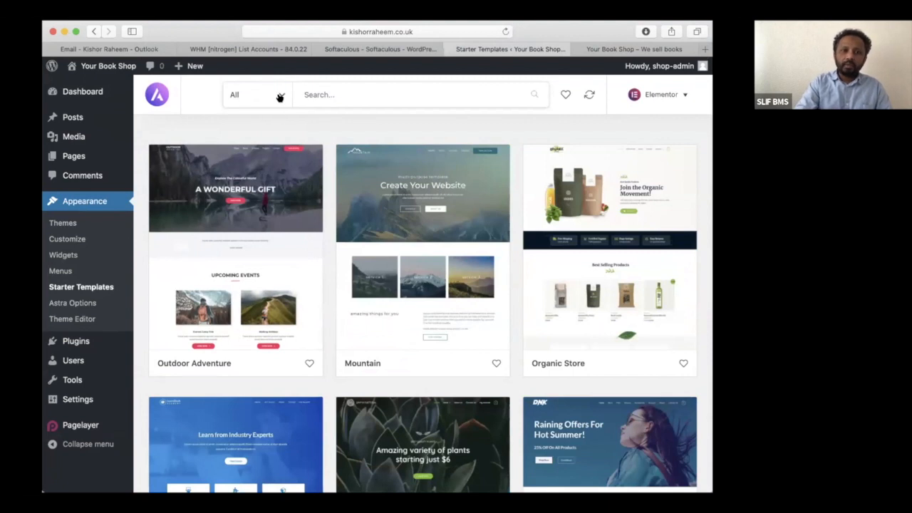
{"action": "left_click", "coordinate": [280, 97]}
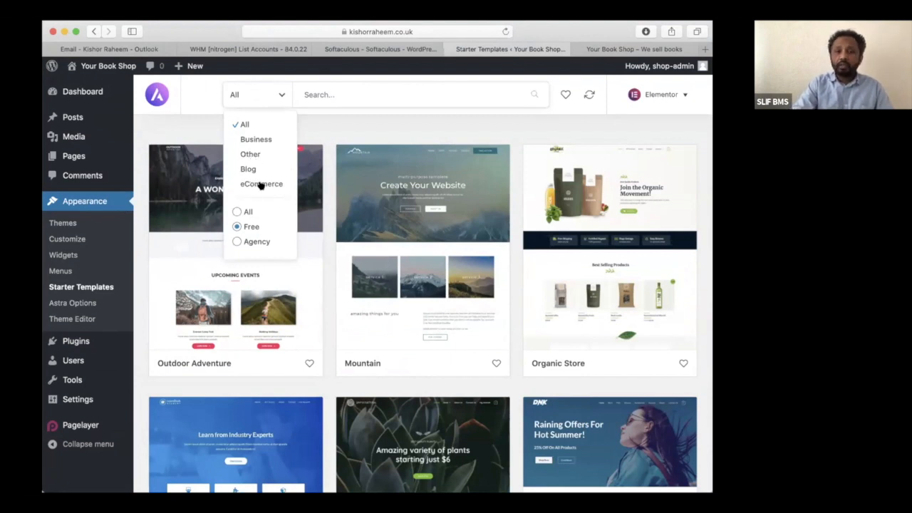
{"action": "left_click", "coordinate": [260, 184]}
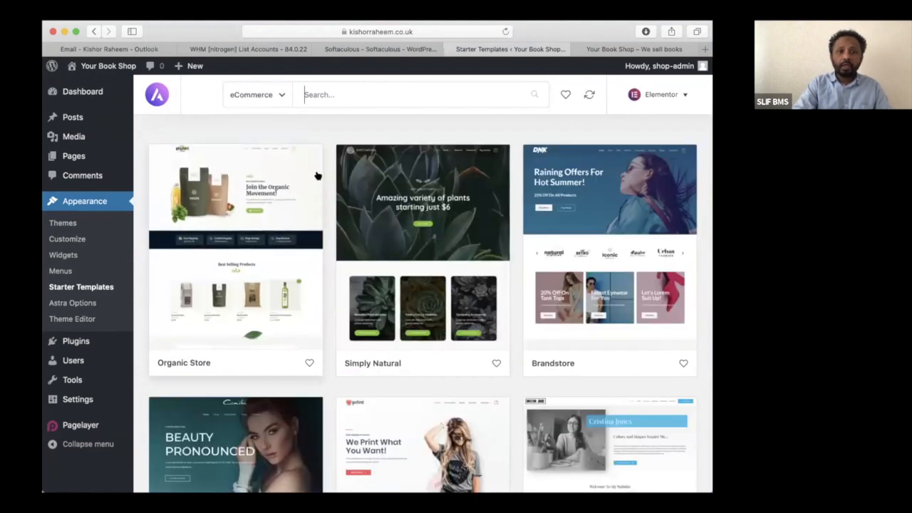
{"action": "scroll", "coordinate": [335, 278], "scroll_direction": "down", "scroll_amount": 5}
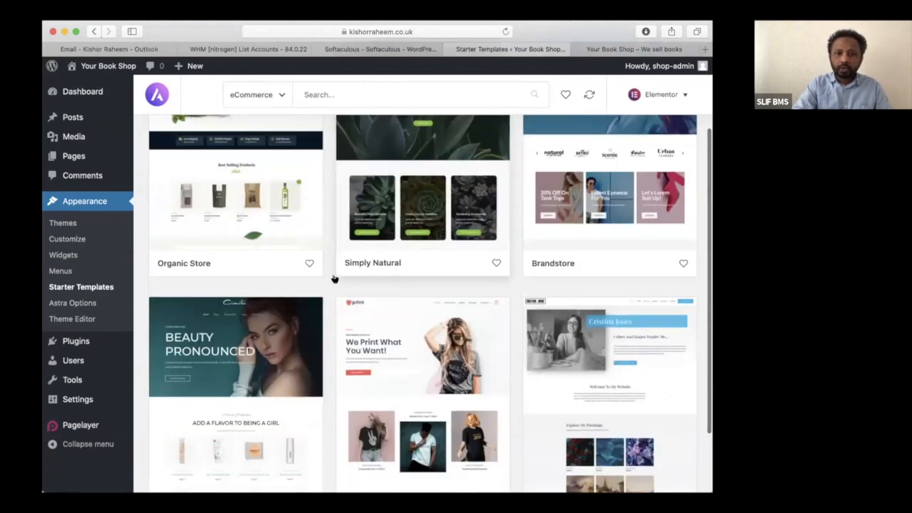
{"action": "scroll", "coordinate": [335, 278], "scroll_direction": "up", "scroll_amount": 5}
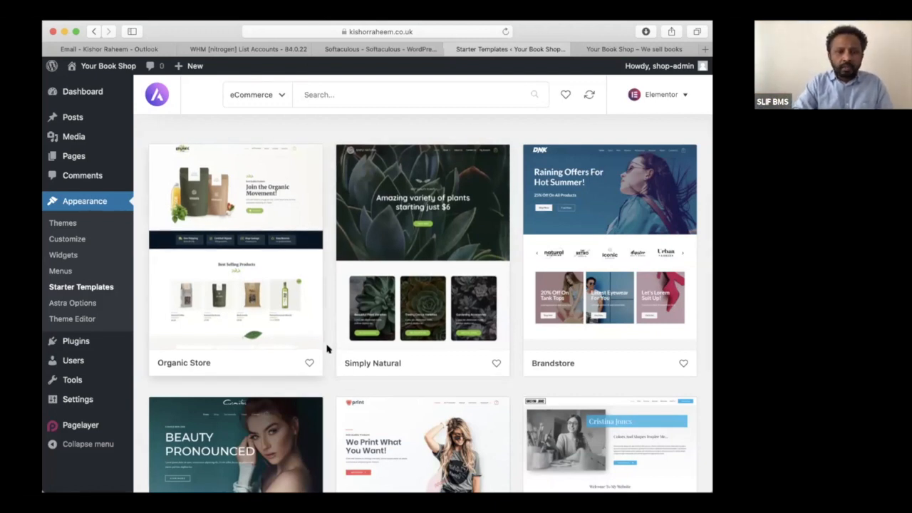
{"action": "scroll", "coordinate": [328, 348], "scroll_direction": "down", "scroll_amount": 5}
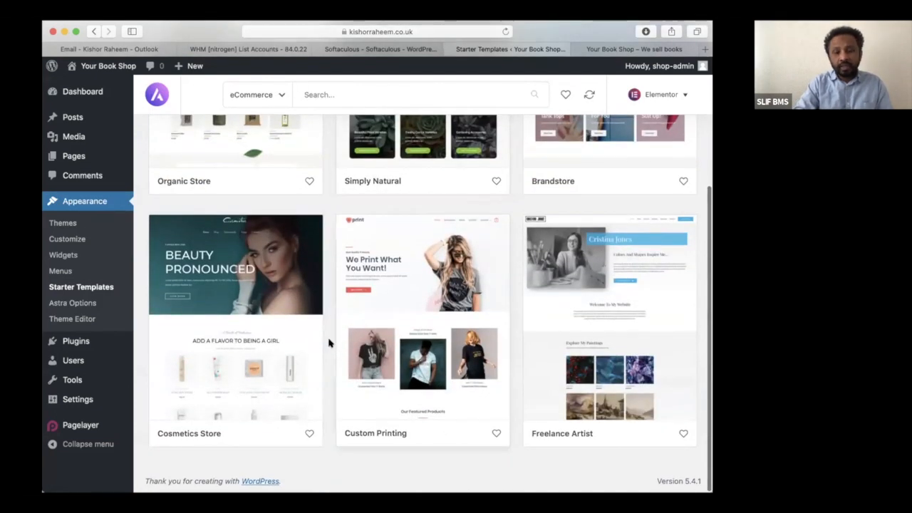
{"action": "scroll", "coordinate": [322, 395], "scroll_direction": "up", "scroll_amount": 5}
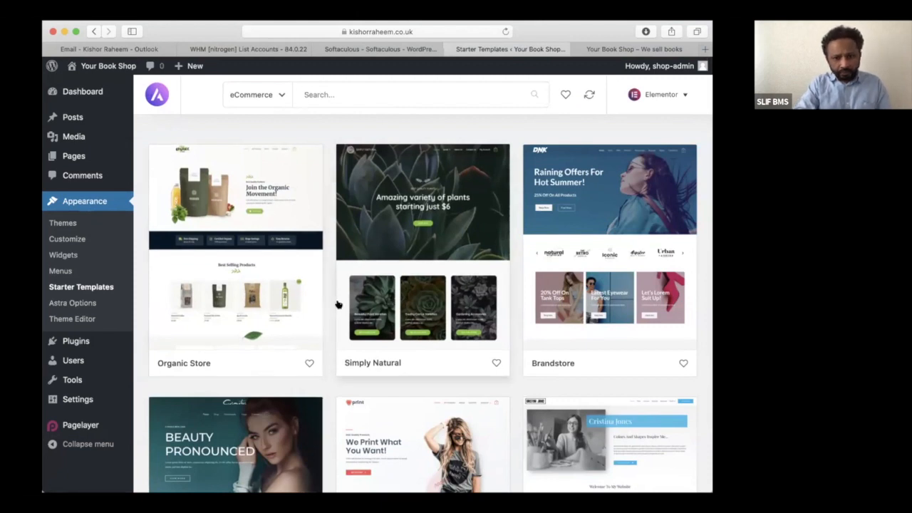
{"action": "scroll", "coordinate": [338, 305], "scroll_direction": "down", "scroll_amount": 5}
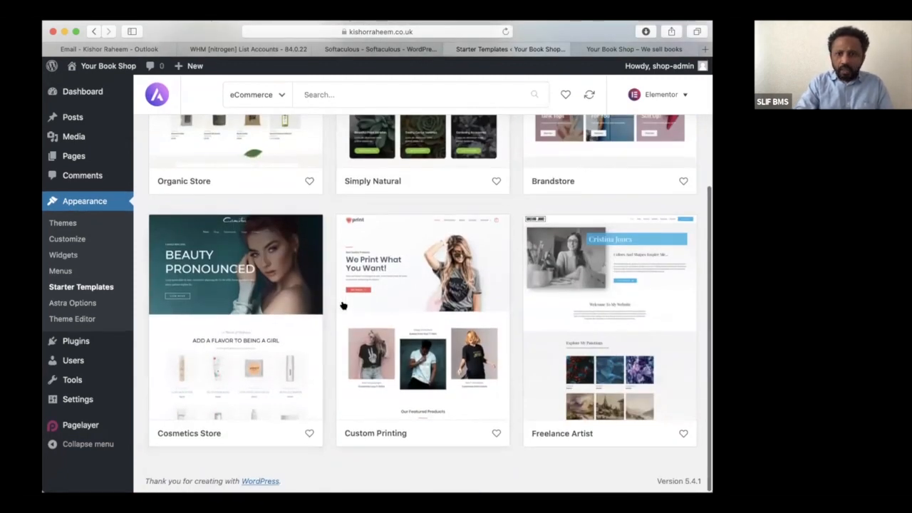
{"action": "scroll", "coordinate": [320, 334], "scroll_direction": "up", "scroll_amount": 5}
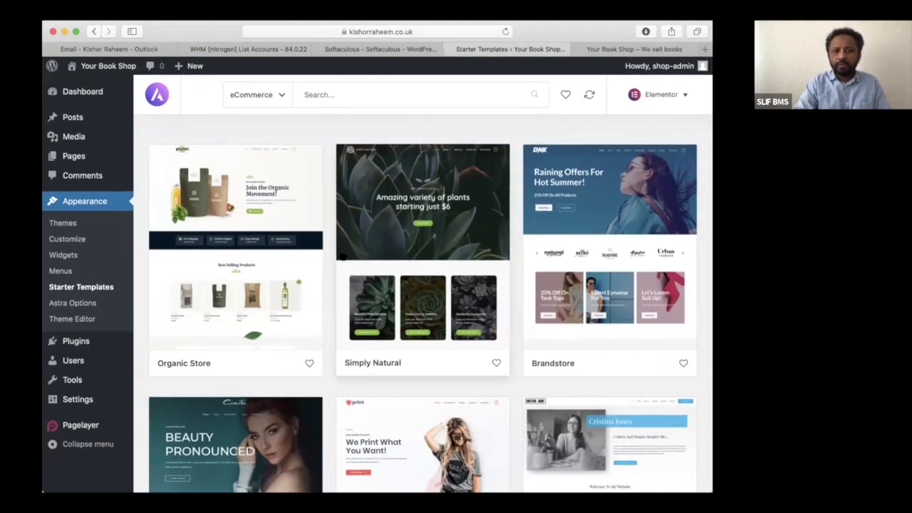
- Open the Simply Natural card and preview its About Us, Contact Us and Home page templates
{"action": "left_click", "coordinate": [437, 229]}
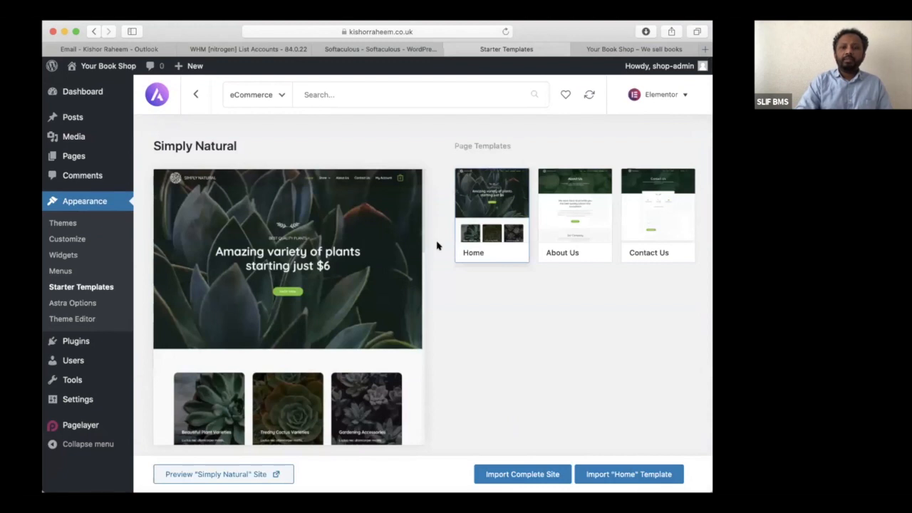
{"action": "left_click", "coordinate": [559, 224]}
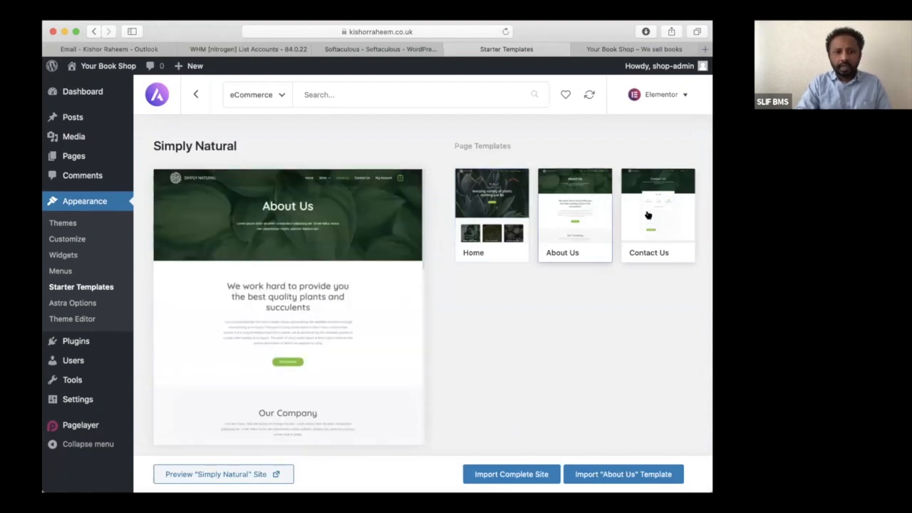
{"action": "left_click", "coordinate": [668, 224]}
{"action": "left_click", "coordinate": [495, 207]}
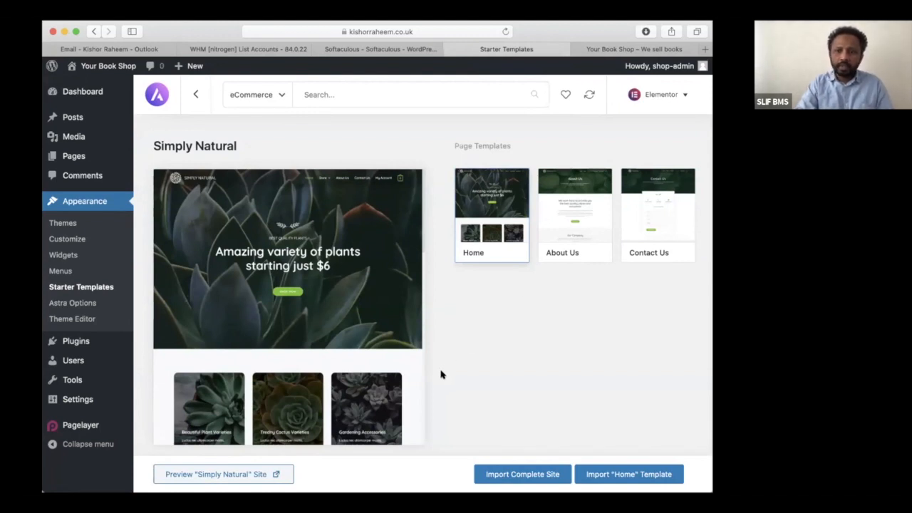
{"action": "scroll", "coordinate": [422, 306], "scroll_direction": "down", "scroll_amount": 3}
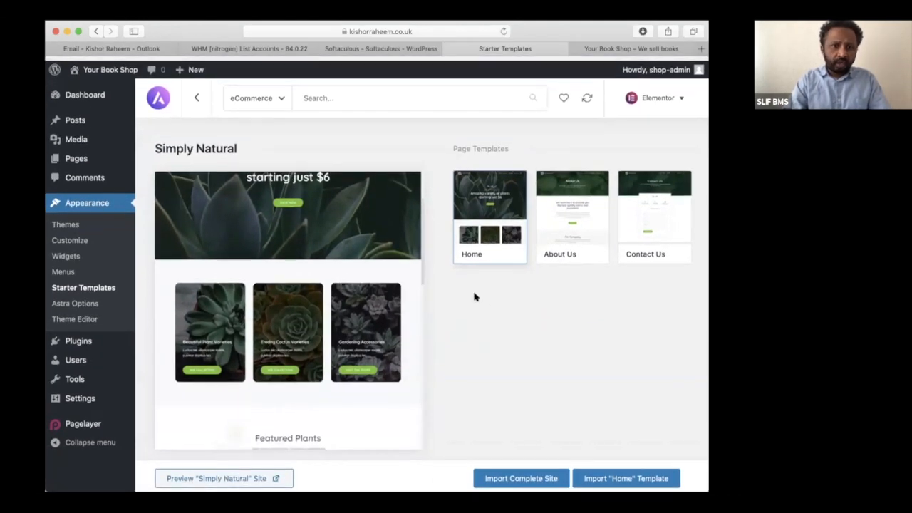
{"action": "left_click", "coordinate": [84, 283]}
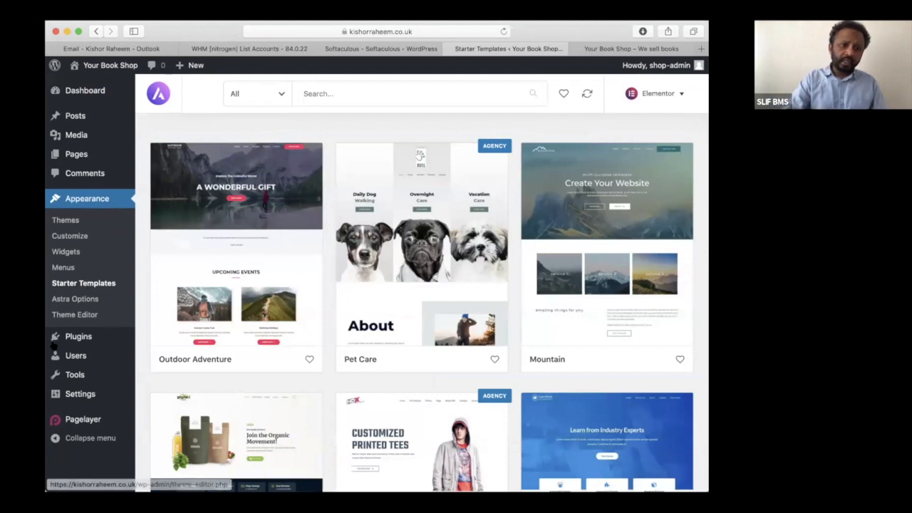
{"action": "left_click", "coordinate": [80, 337]}
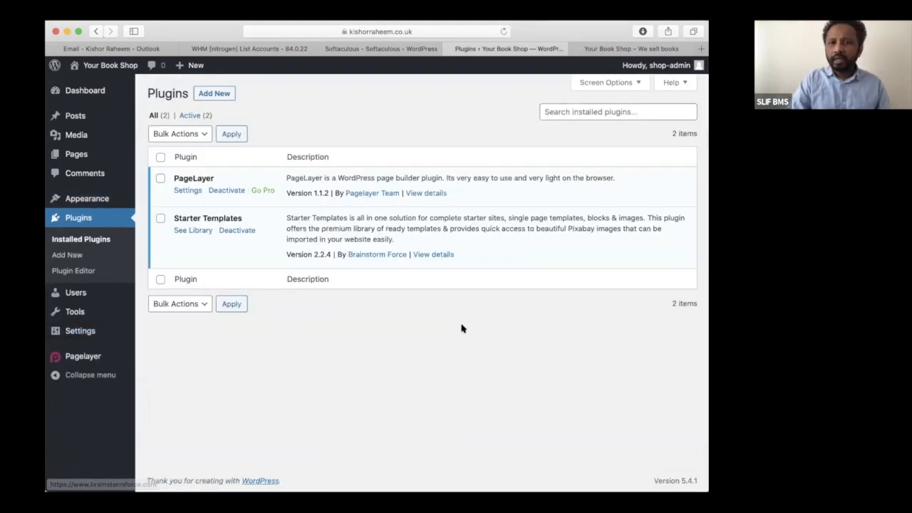
{"action": "left_click", "coordinate": [206, 97]}
{"action": "left_click", "coordinate": [581, 128]}
{"action": "type", "text": "astra starter"}
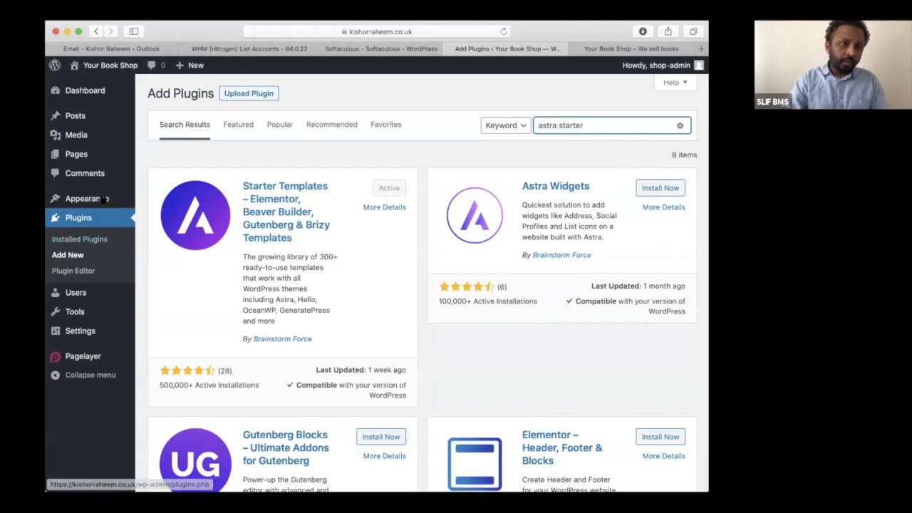
{"action": "mouse_move", "coordinate": [115, 205]}
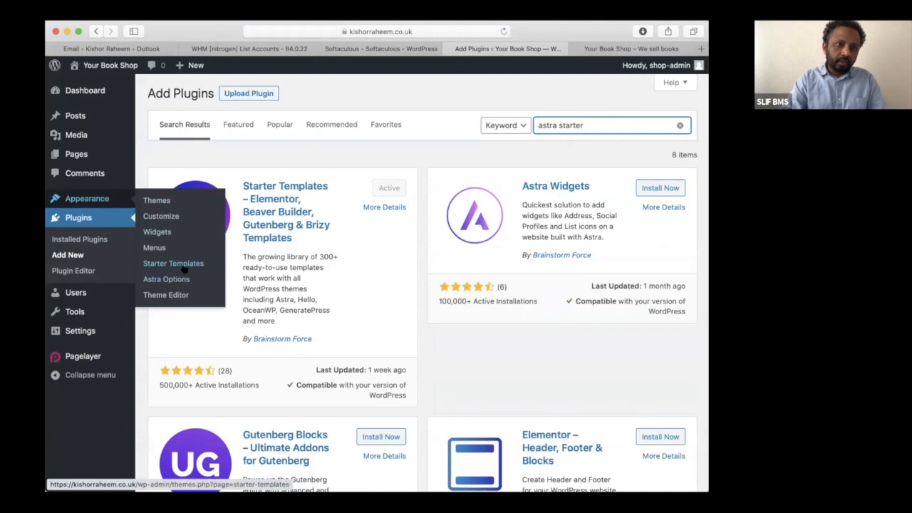
- Reopen Starter Templates, filter to free designs, and open the Simply Natural template card
{"action": "left_click", "coordinate": [183, 265]}
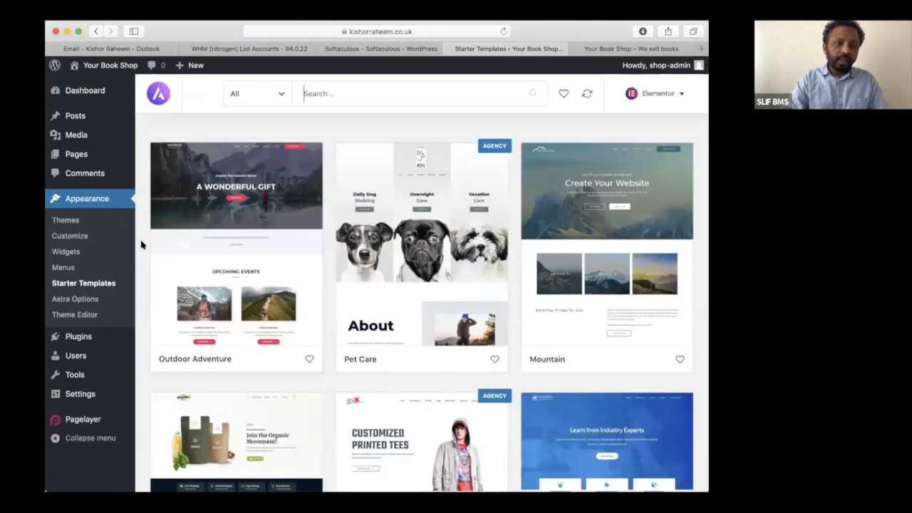
{"action": "scroll", "coordinate": [331, 285], "scroll_direction": "down", "scroll_amount": 10}
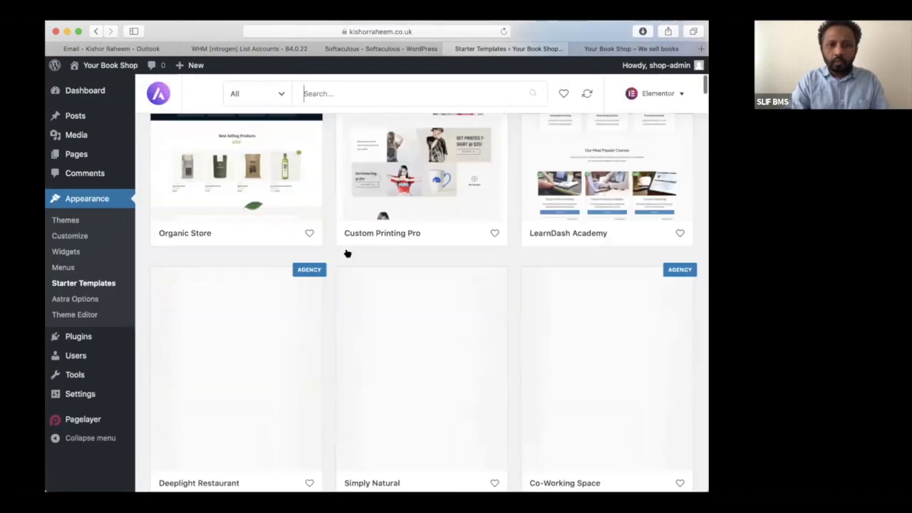
{"action": "scroll", "coordinate": [345, 253], "scroll_direction": "down", "scroll_amount": 15}
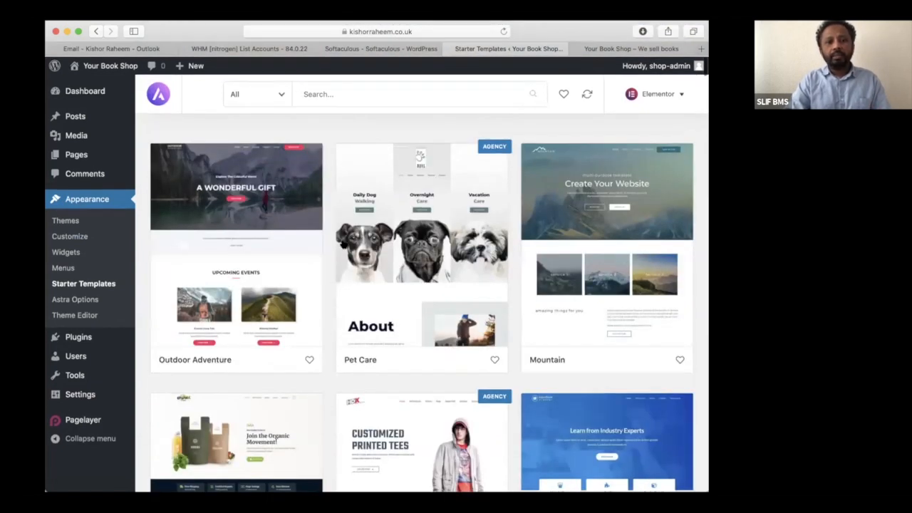
{"action": "left_click", "coordinate": [282, 93]}
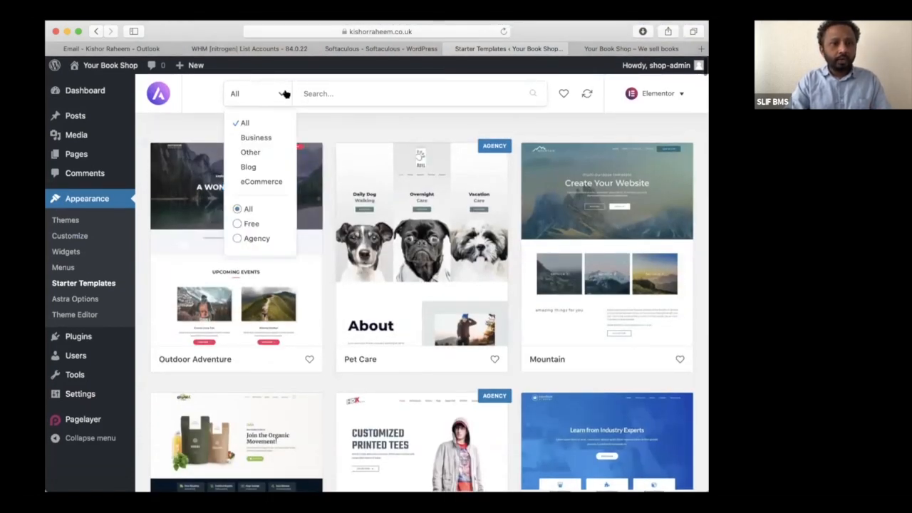
{"action": "left_click", "coordinate": [237, 224]}
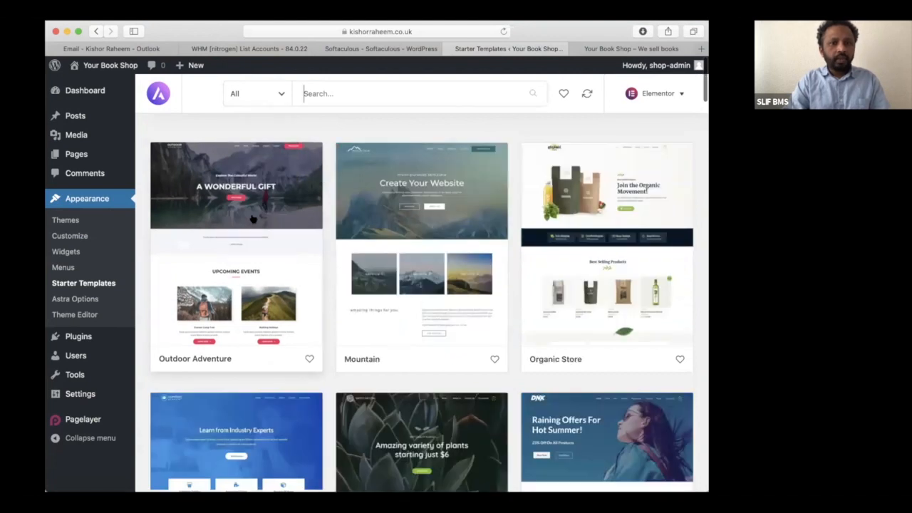
{"action": "left_click", "coordinate": [281, 95]}
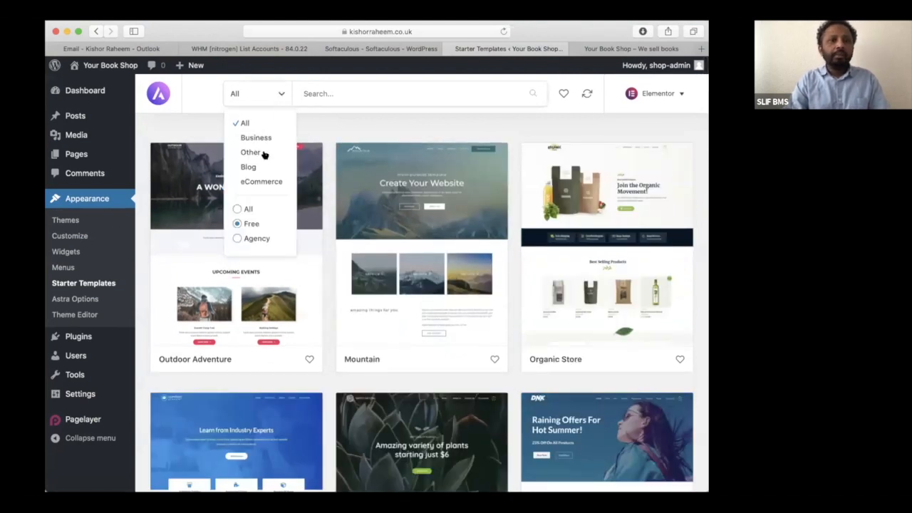
{"action": "scroll", "coordinate": [327, 212], "scroll_direction": "down", "scroll_amount": 3}
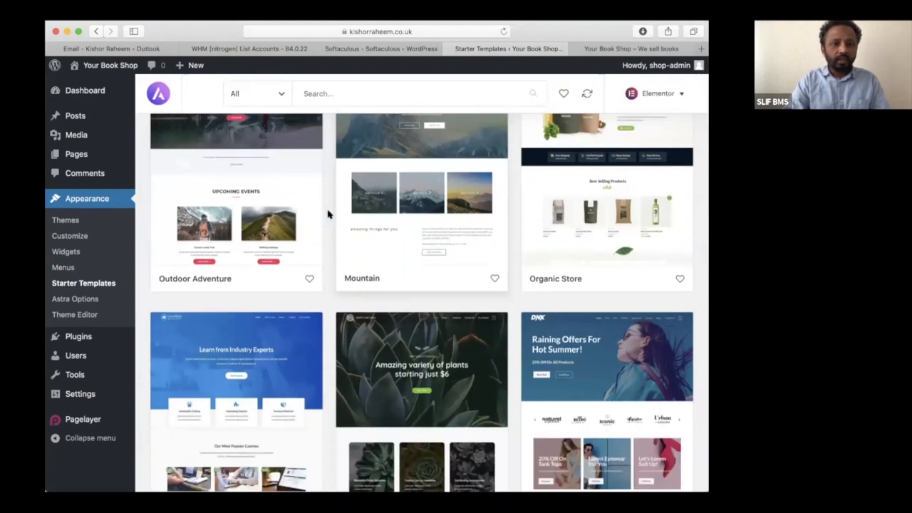
{"action": "scroll", "coordinate": [328, 213], "scroll_direction": "down", "scroll_amount": 2}
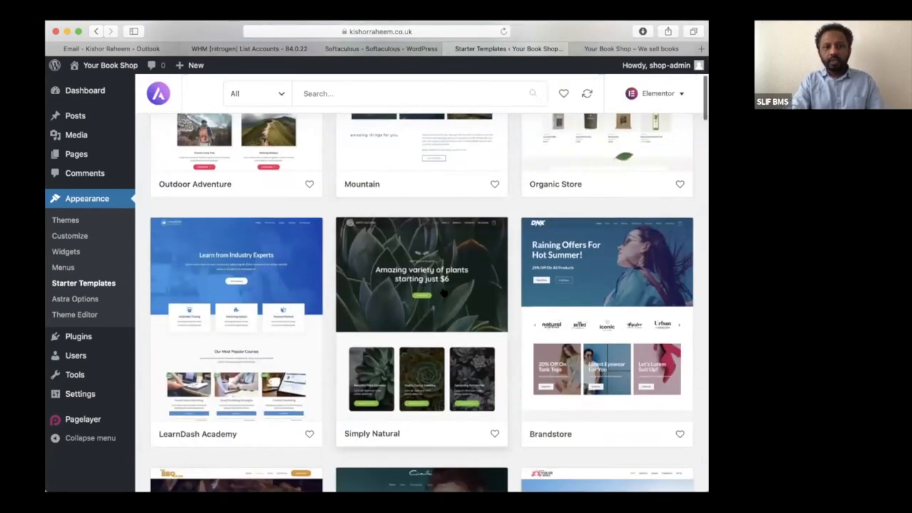
{"action": "scroll", "coordinate": [440, 295], "scroll_direction": "down", "scroll_amount": 1}
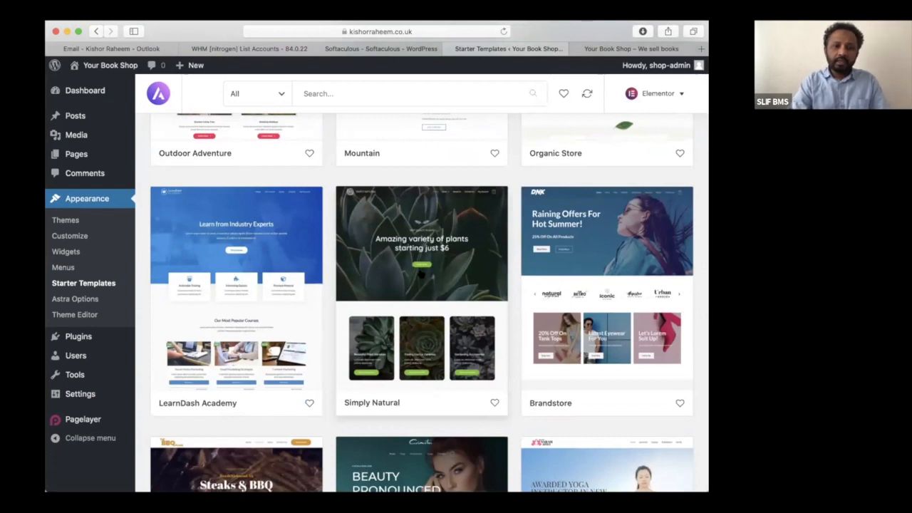
{"action": "left_click", "coordinate": [421, 273]}
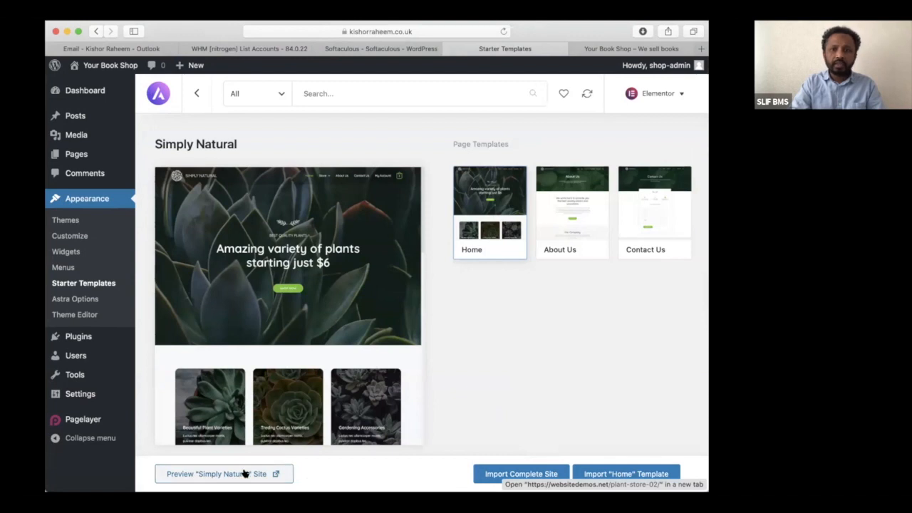
- Preview the Simply Natural demo site and scroll through its plants, featured products and testimonials
{"action": "left_click", "coordinate": [274, 473]}
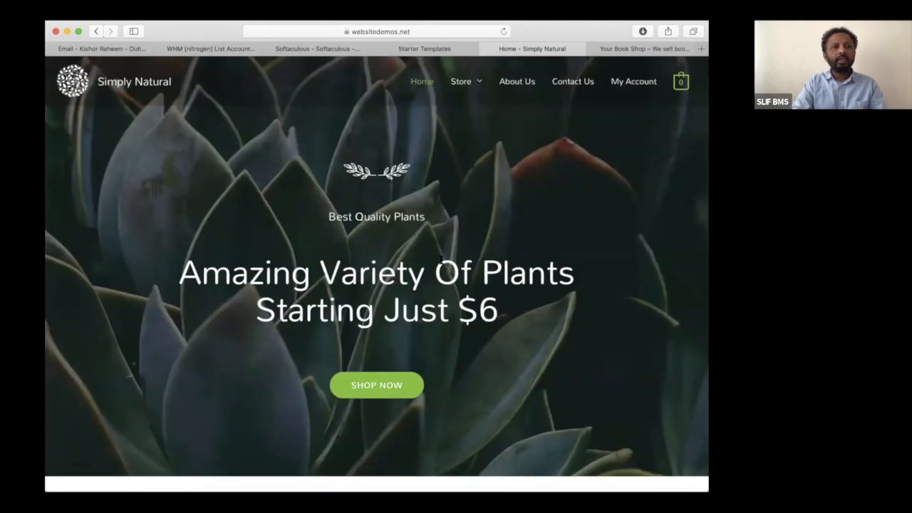
{"action": "scroll", "coordinate": [441, 260], "scroll_direction": "down", "scroll_amount": 5}
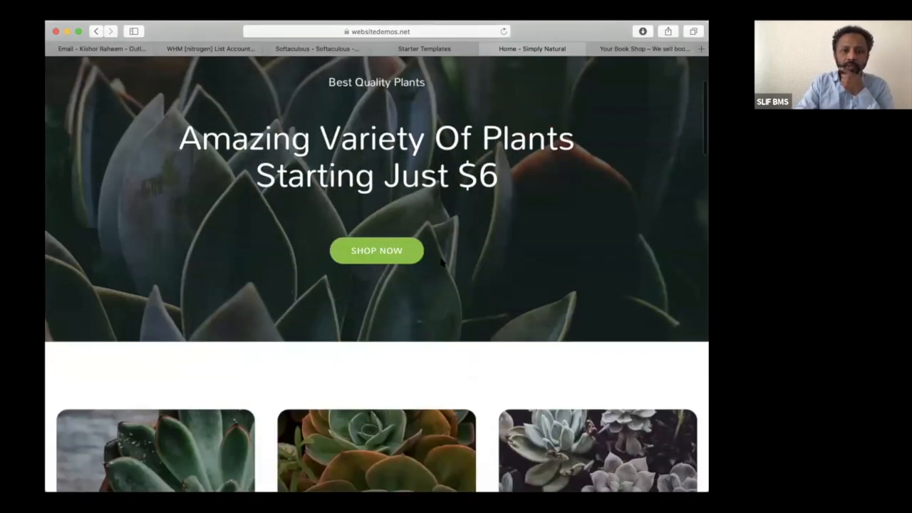
{"action": "scroll", "coordinate": [482, 372], "scroll_direction": "down", "scroll_amount": 8}
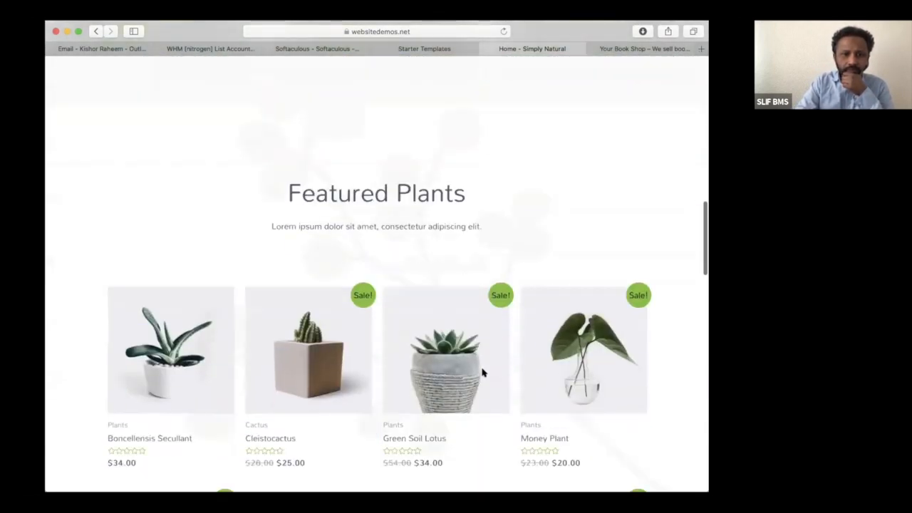
{"action": "scroll", "coordinate": [482, 372], "scroll_direction": "down", "scroll_amount": 5}
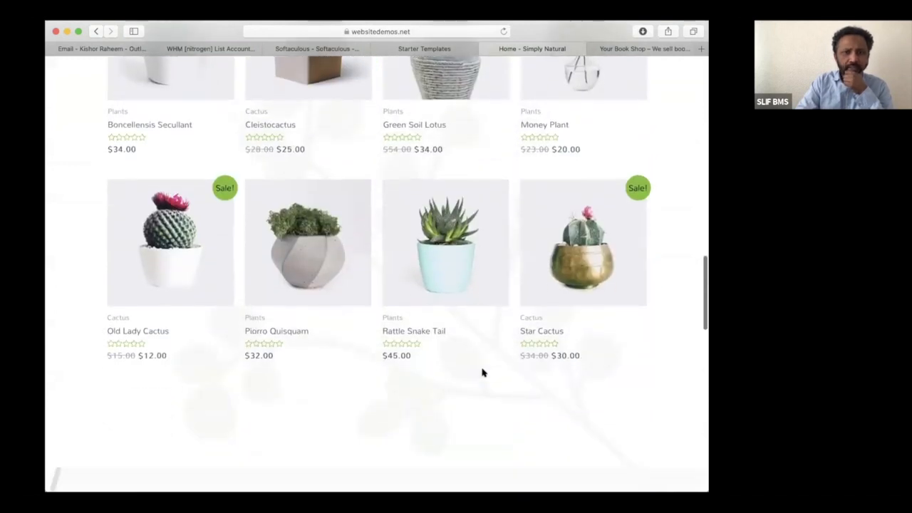
{"action": "scroll", "coordinate": [482, 372], "scroll_direction": "down", "scroll_amount": 2}
{"action": "scroll", "coordinate": [482, 371], "scroll_direction": "up", "scroll_amount": 6}
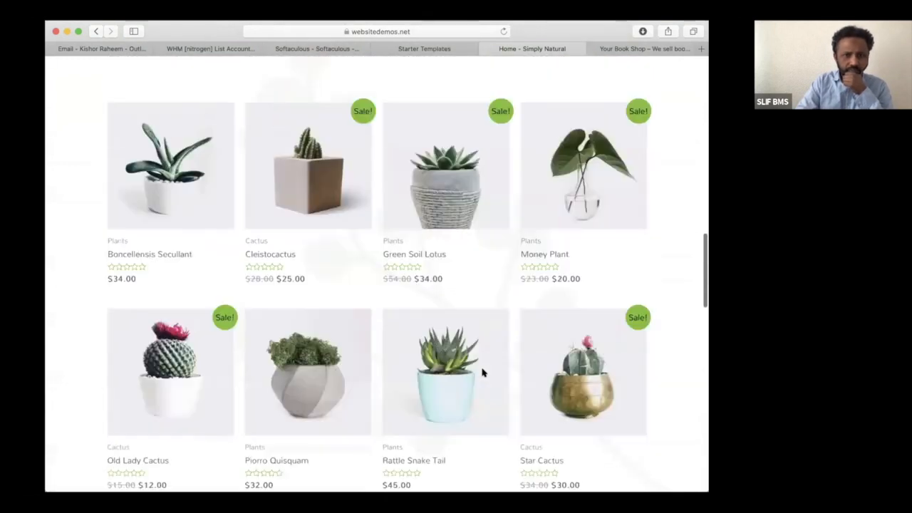
{"action": "scroll", "coordinate": [482, 372], "scroll_direction": "down", "scroll_amount": 7}
{"action": "scroll", "coordinate": [482, 372], "scroll_direction": "down", "scroll_amount": 18}
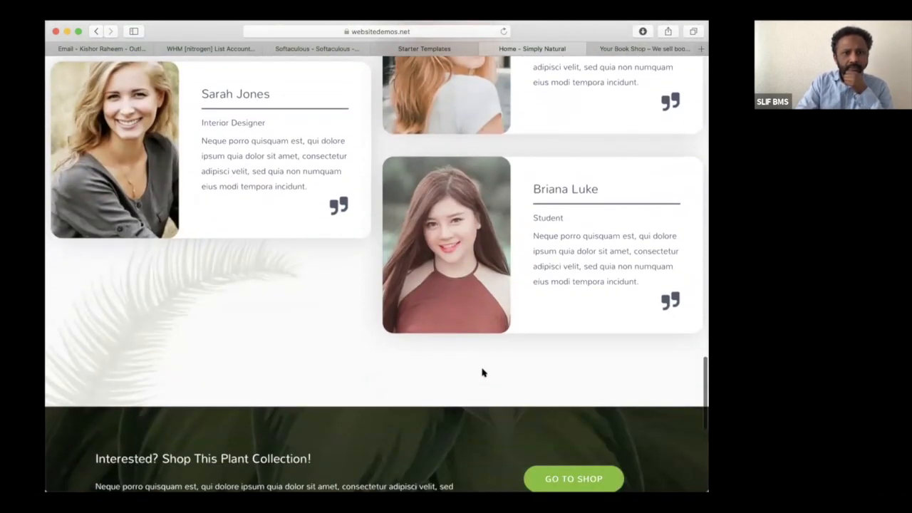
{"action": "scroll", "coordinate": [482, 372], "scroll_direction": "up", "scroll_amount": 12}
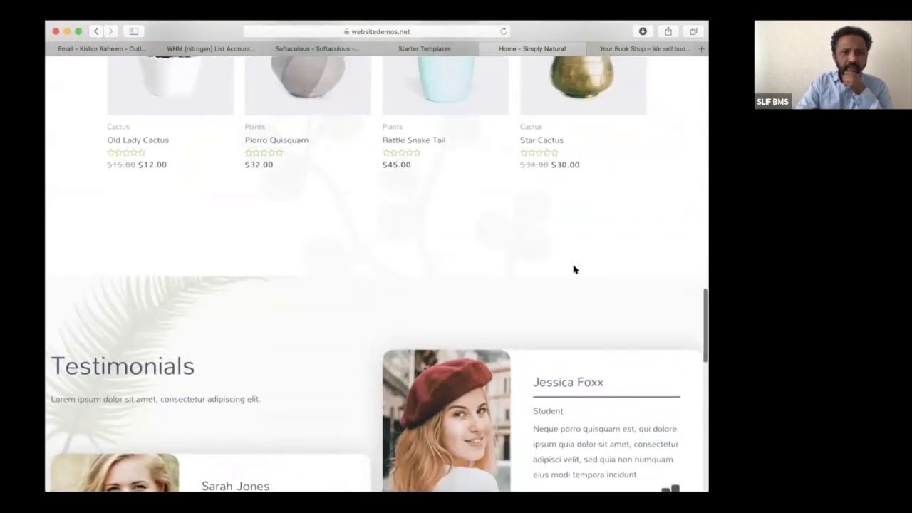
{"action": "scroll", "coordinate": [398, 306], "scroll_direction": "up", "scroll_amount": 3}
{"action": "scroll", "coordinate": [436, 292], "scroll_direction": "up", "scroll_amount": 5}
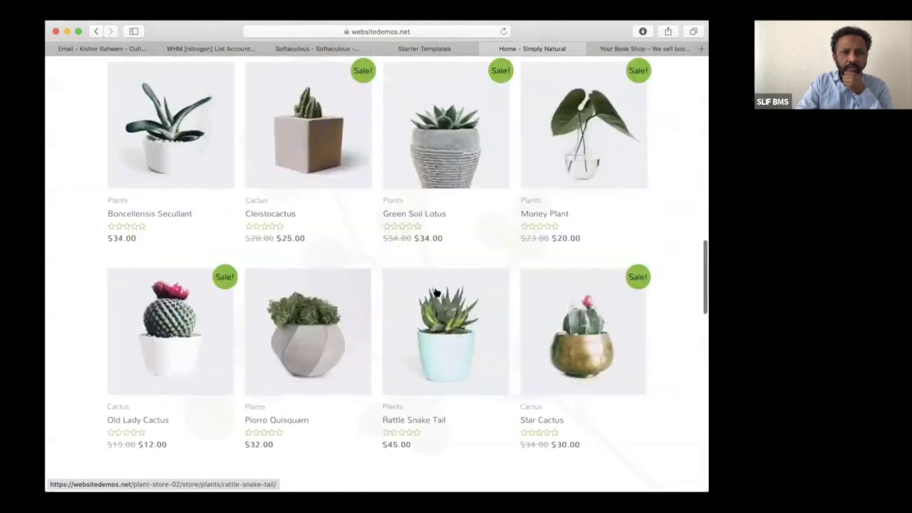
{"action": "scroll", "coordinate": [427, 293], "scroll_direction": "up", "scroll_amount": 5}
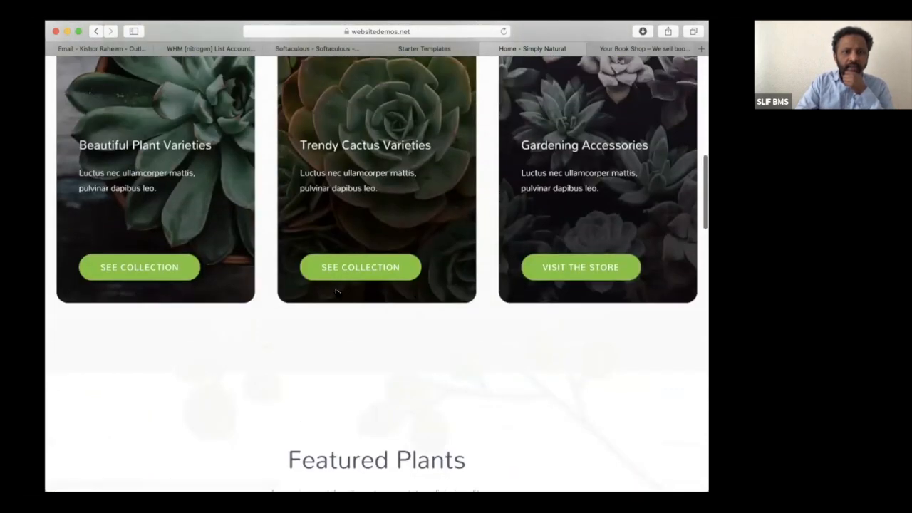
{"action": "scroll", "coordinate": [461, 256], "scroll_direction": "up", "scroll_amount": 6}
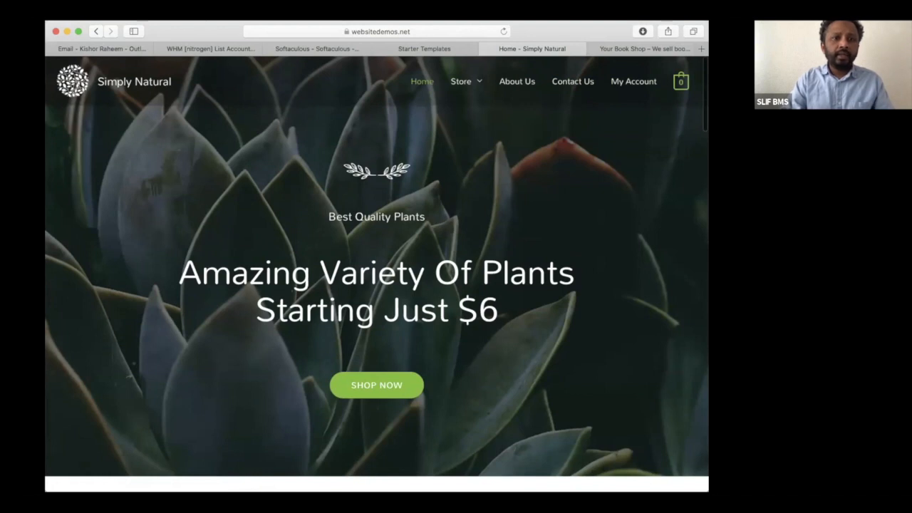
- Leave the demo preview and import the complete Simply Natural site with default options
{"action": "left_click", "coordinate": [485, 48]}
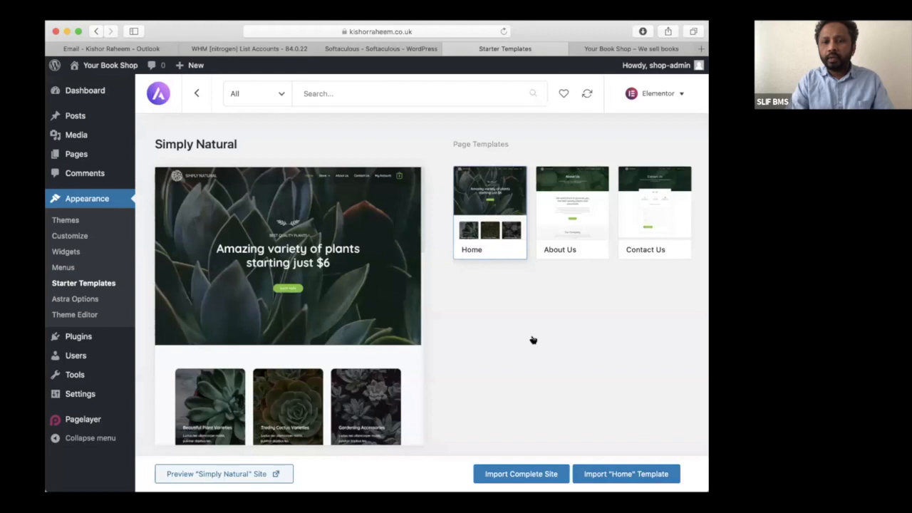
{"action": "left_click", "coordinate": [521, 476]}
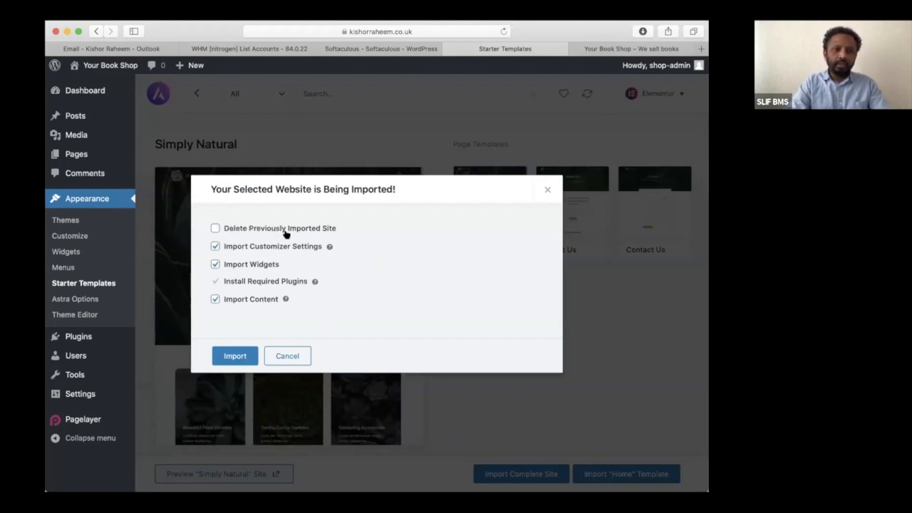
{"action": "left_click", "coordinate": [233, 356]}
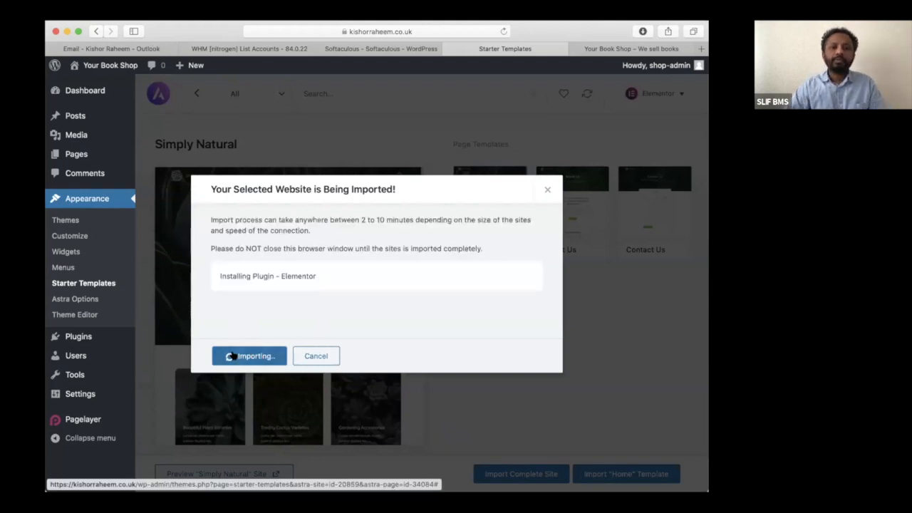
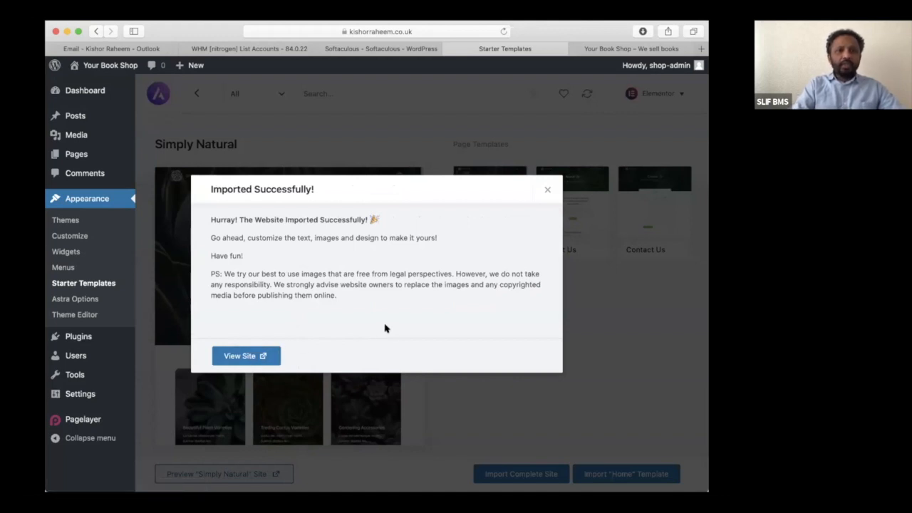
- Open the imported Simply Natural site in a new browser tab
{"action": "left_click", "coordinate": [241, 356]}
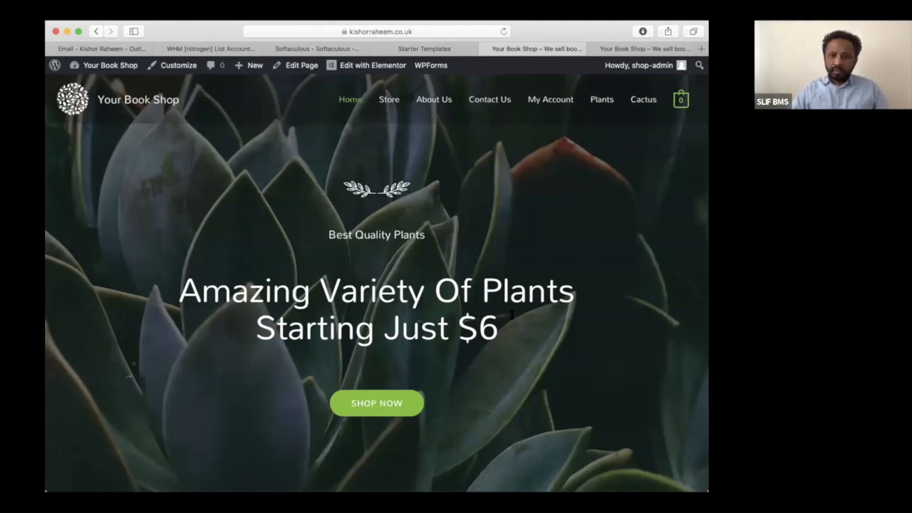
- Scroll through the plant-shop home page, from hero banner to Plant Store footer and back
{"action": "scroll", "coordinate": [511, 314], "scroll_direction": "down", "scroll_amount": 10}
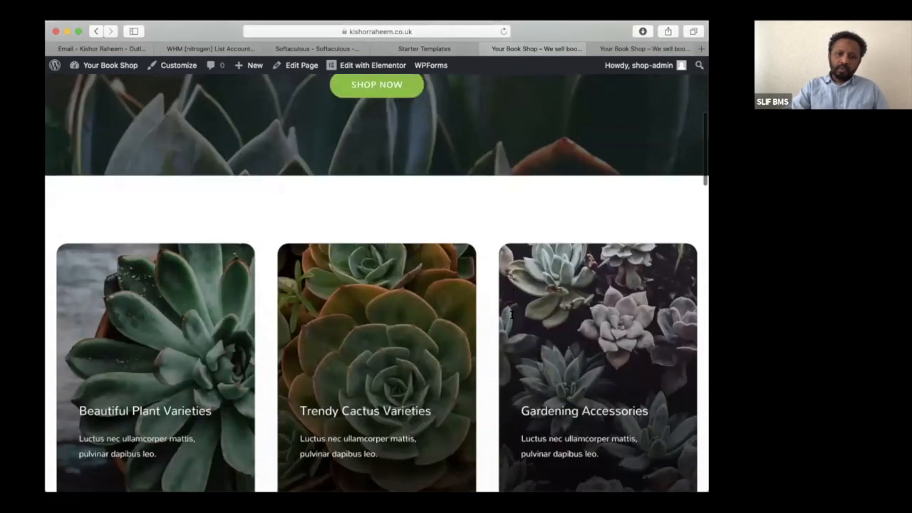
{"action": "scroll", "coordinate": [488, 397], "scroll_direction": "down", "scroll_amount": 15}
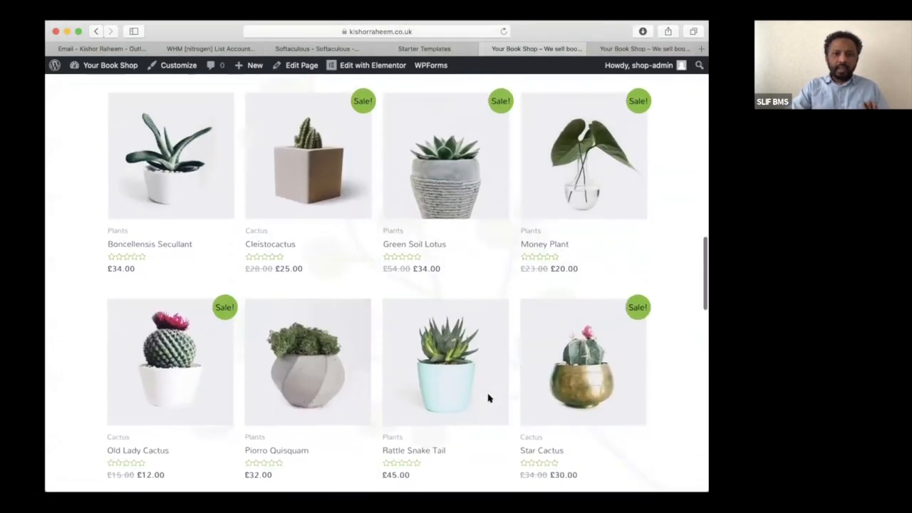
{"action": "scroll", "coordinate": [488, 397], "scroll_direction": "down", "scroll_amount": 1}
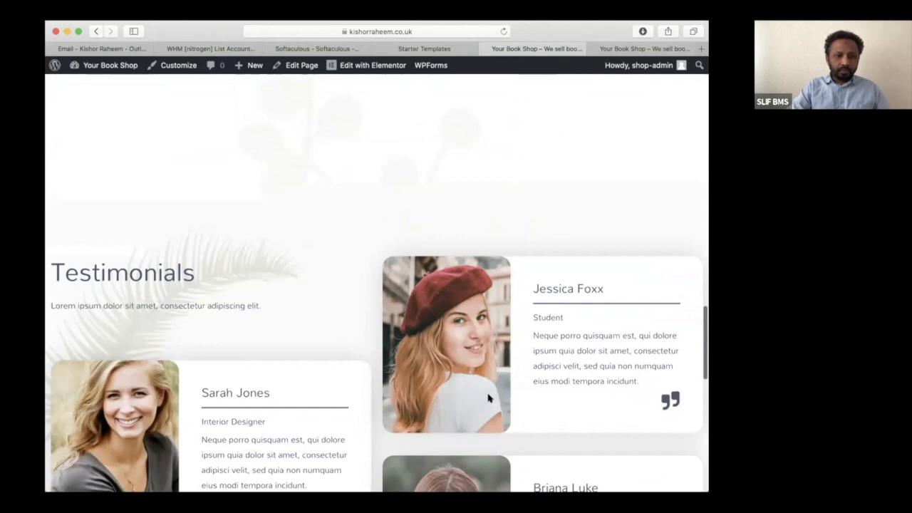
{"action": "scroll", "coordinate": [488, 397], "scroll_direction": "down", "scroll_amount": 12}
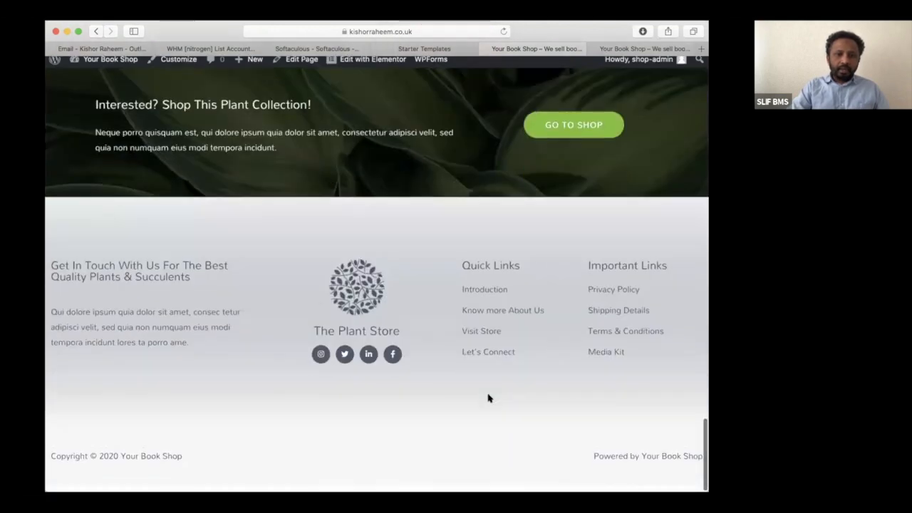
{"action": "scroll", "coordinate": [488, 397], "scroll_direction": "up", "scroll_amount": 20}
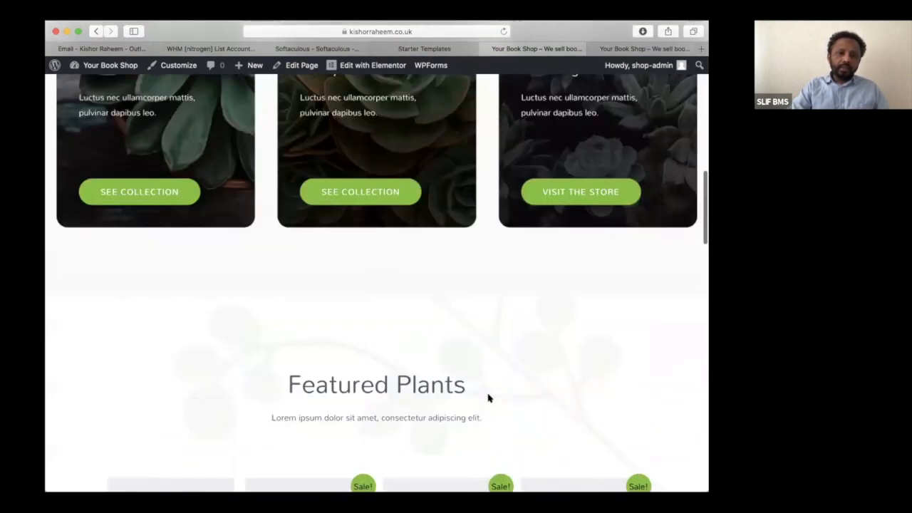
{"action": "scroll", "coordinate": [488, 398], "scroll_direction": "up", "scroll_amount": 5}
{"action": "scroll", "coordinate": [489, 398], "scroll_direction": "up", "scroll_amount": 5}
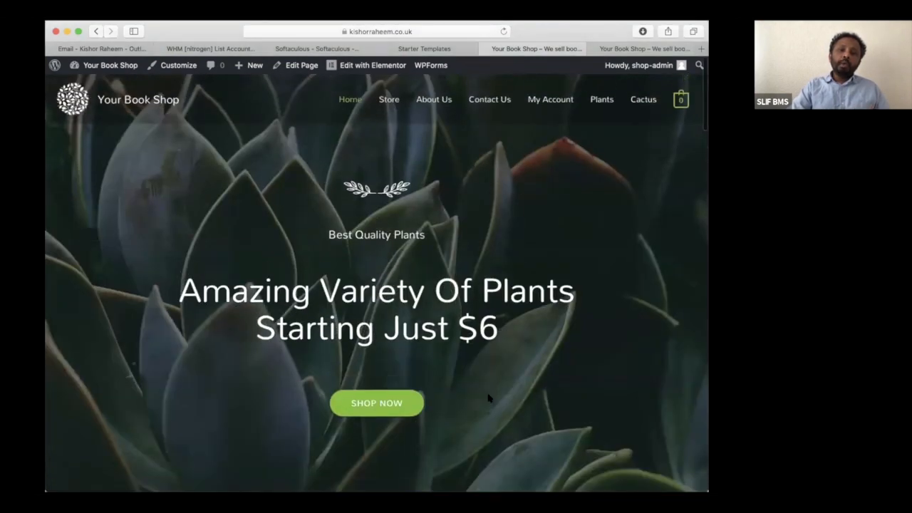
{"action": "scroll", "coordinate": [488, 397], "scroll_direction": "down", "scroll_amount": 10}
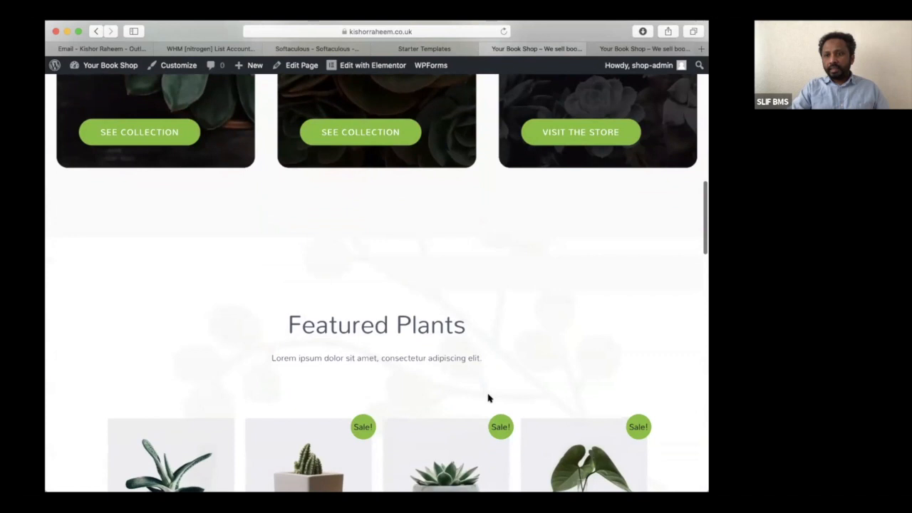
{"action": "scroll", "coordinate": [488, 398], "scroll_direction": "up", "scroll_amount": 1}
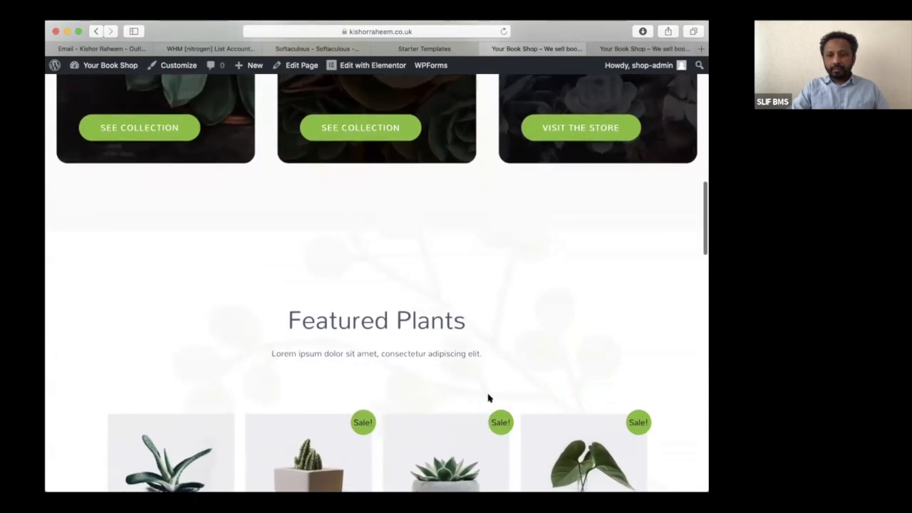
{"action": "scroll", "coordinate": [488, 397], "scroll_direction": "up", "scroll_amount": 10}
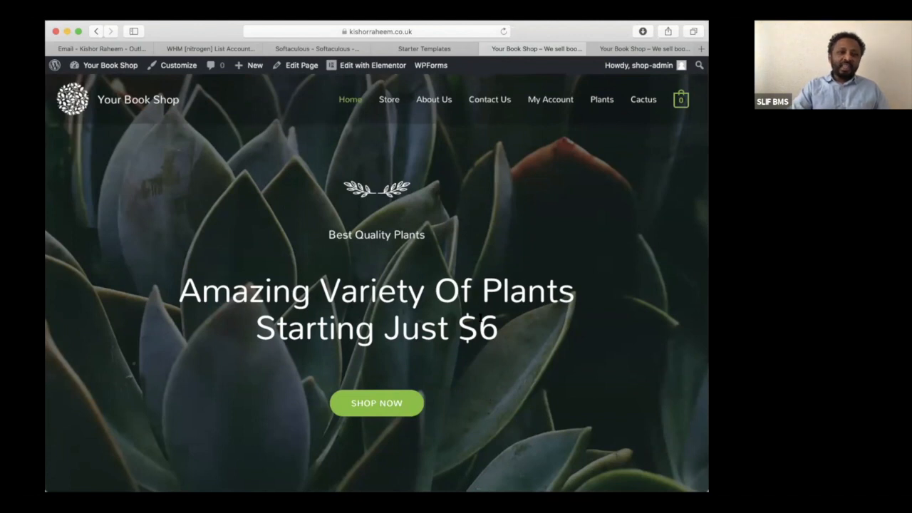
{"action": "scroll", "coordinate": [488, 320], "scroll_direction": "down", "scroll_amount": 10}
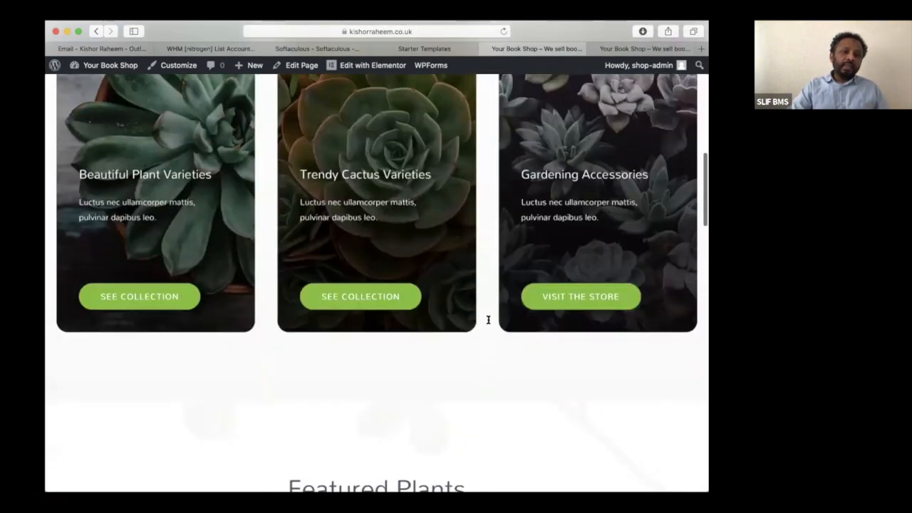
{"action": "scroll", "coordinate": [488, 320], "scroll_direction": "down", "scroll_amount": 15}
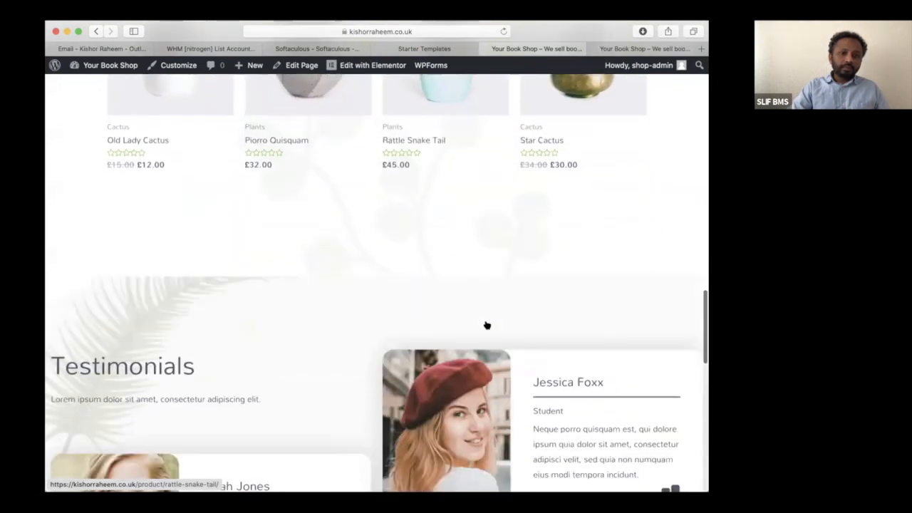
{"action": "scroll", "coordinate": [487, 326], "scroll_direction": "down", "scroll_amount": 5}
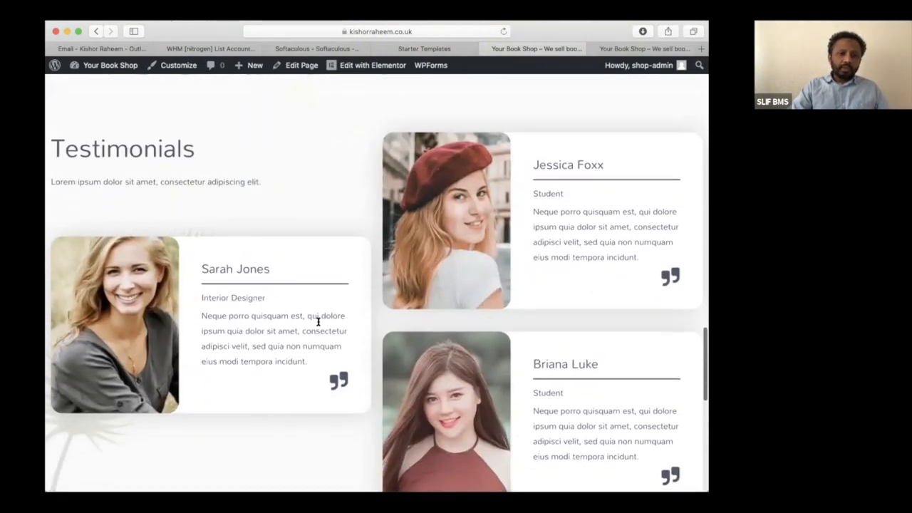
{"action": "scroll", "coordinate": [510, 356], "scroll_direction": "down", "scroll_amount": 10}
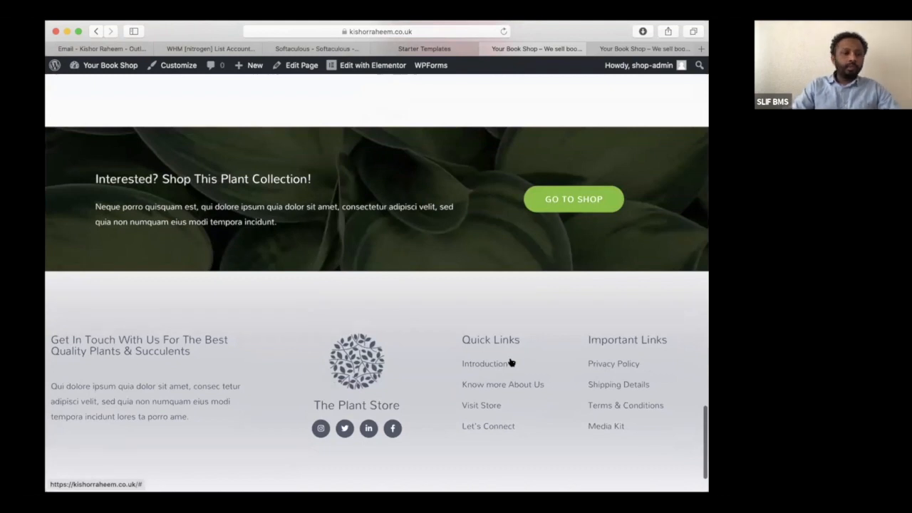
{"action": "scroll", "coordinate": [446, 350], "scroll_direction": "up", "scroll_amount": 20}
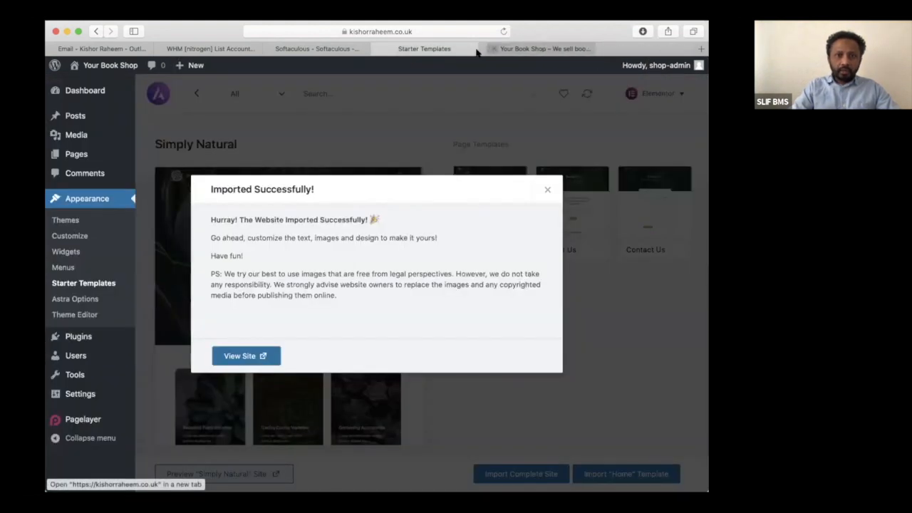
- Close the site tab, dismiss the import success message, and open the All Pages list
{"action": "left_click", "coordinate": [483, 48]}
{"action": "left_click", "coordinate": [548, 191]}
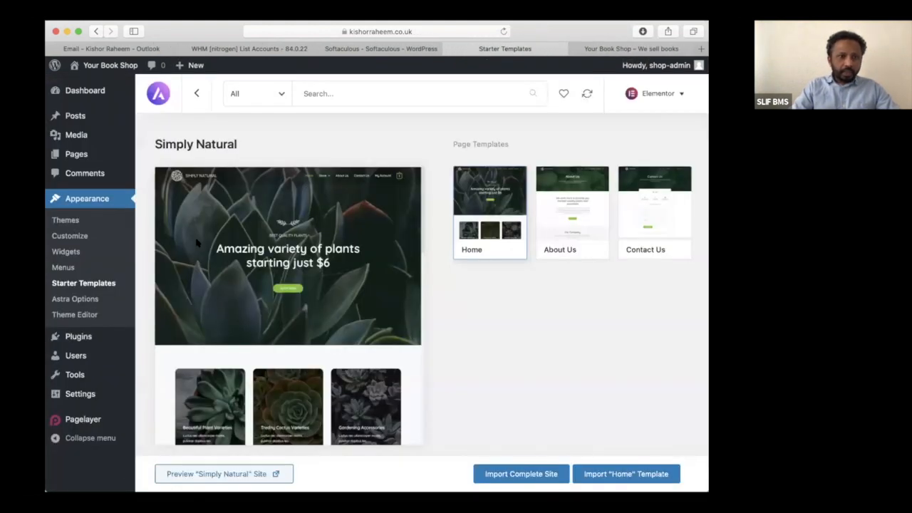
{"action": "mouse_move", "coordinate": [83, 159]}
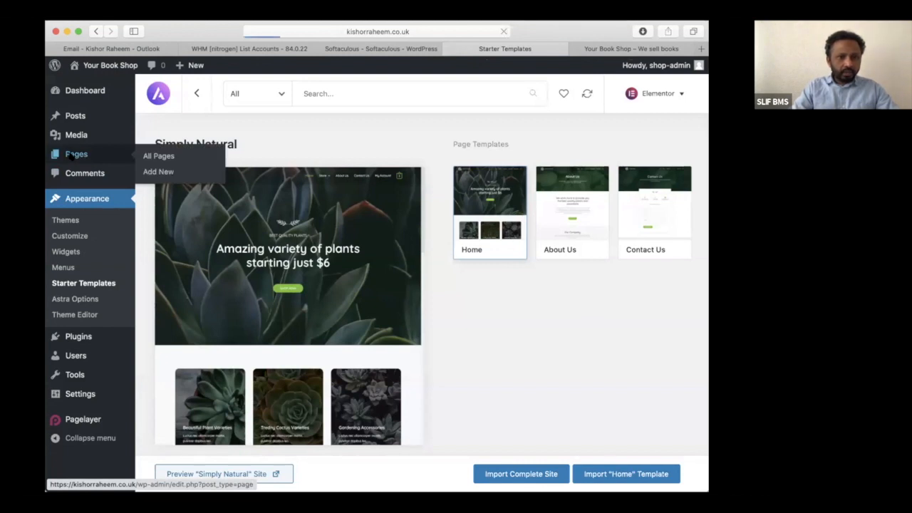
{"action": "left_click", "coordinate": [72, 156]}
{"action": "scroll", "coordinate": [273, 254], "scroll_direction": "down", "scroll_amount": 3}
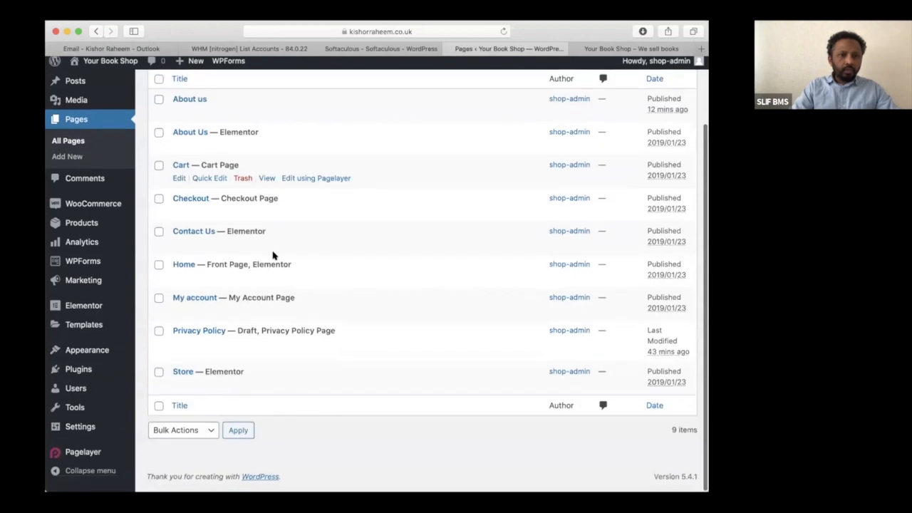
{"action": "scroll", "coordinate": [275, 264], "scroll_direction": "up", "scroll_amount": 3}
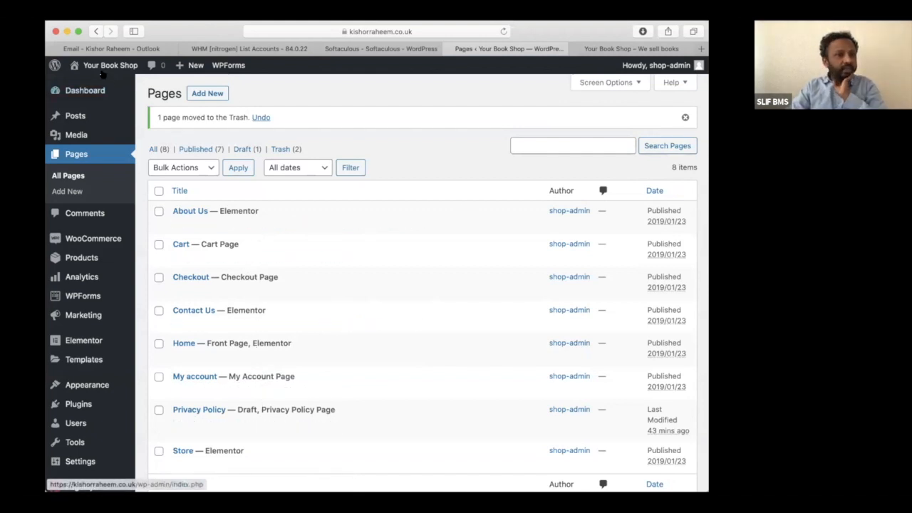
- Return to the site tab and reload it to show the imported plant-shop design
{"action": "left_click", "coordinate": [605, 49]}
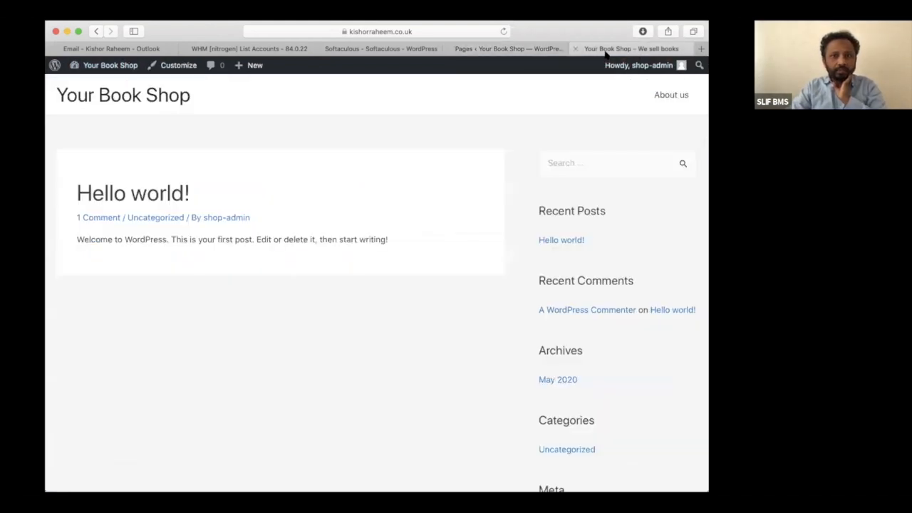
{"action": "left_click", "coordinate": [279, 32]}
{"action": "key", "text": "Return"}
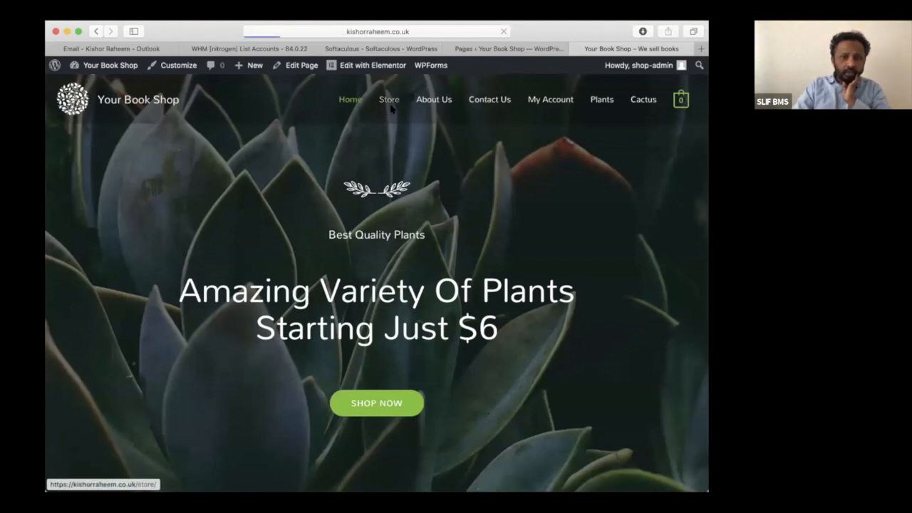
- Browse the Store, About Us and Contact Us pages of the reloaded site
{"action": "scroll", "coordinate": [385, 340], "scroll_direction": "down", "scroll_amount": 5}
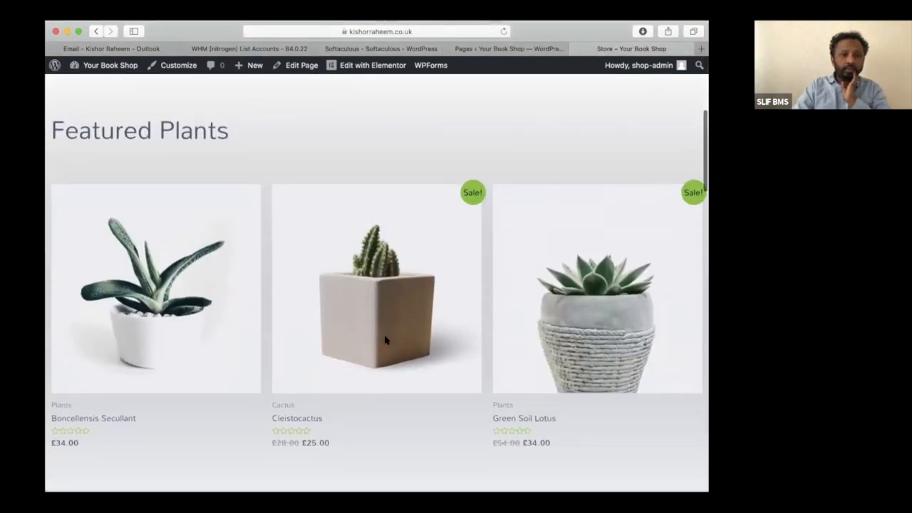
{"action": "scroll", "coordinate": [461, 347], "scroll_direction": "down", "scroll_amount": 5}
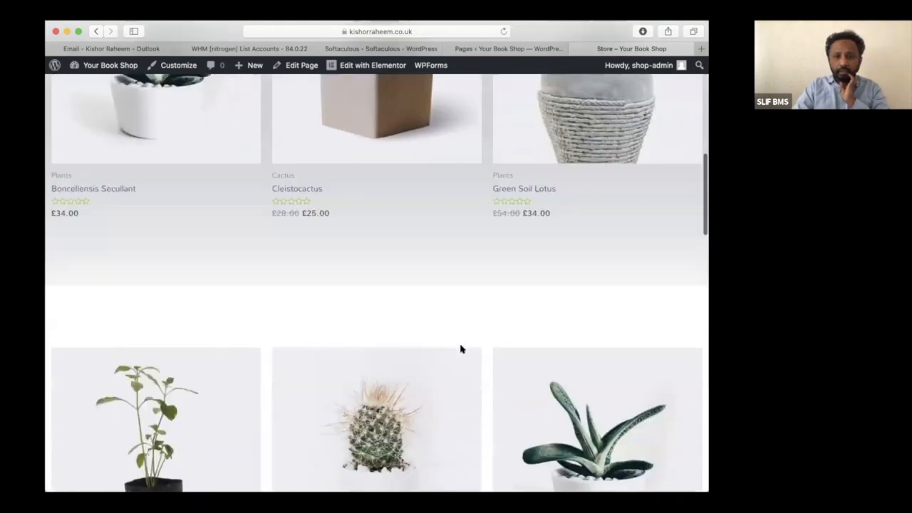
{"action": "scroll", "coordinate": [461, 347], "scroll_direction": "up", "scroll_amount": 9}
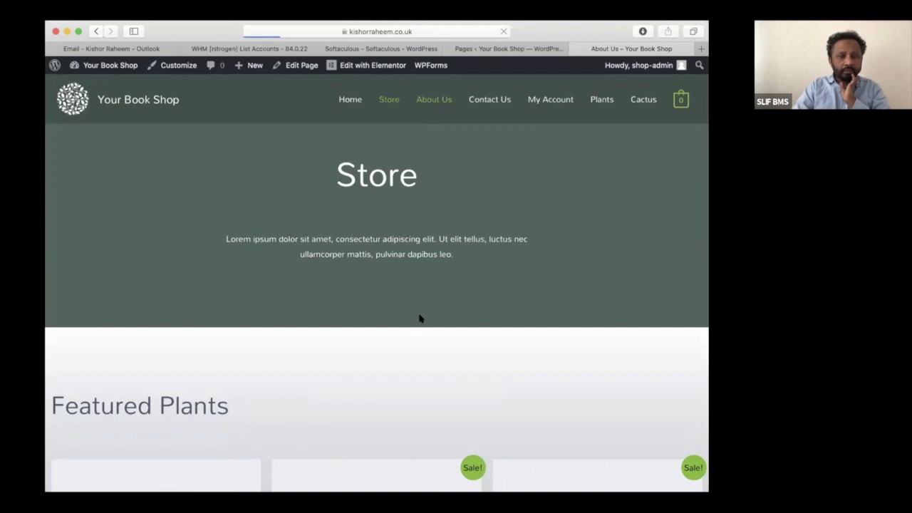
{"action": "scroll", "coordinate": [419, 318], "scroll_direction": "down", "scroll_amount": 10}
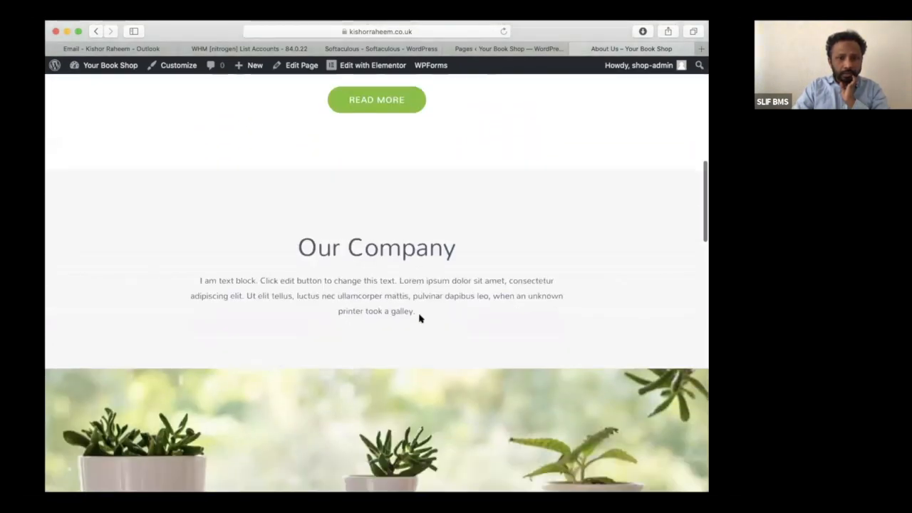
{"action": "scroll", "coordinate": [420, 318], "scroll_direction": "down", "scroll_amount": 15}
{"action": "scroll", "coordinate": [419, 319], "scroll_direction": "down", "scroll_amount": 10}
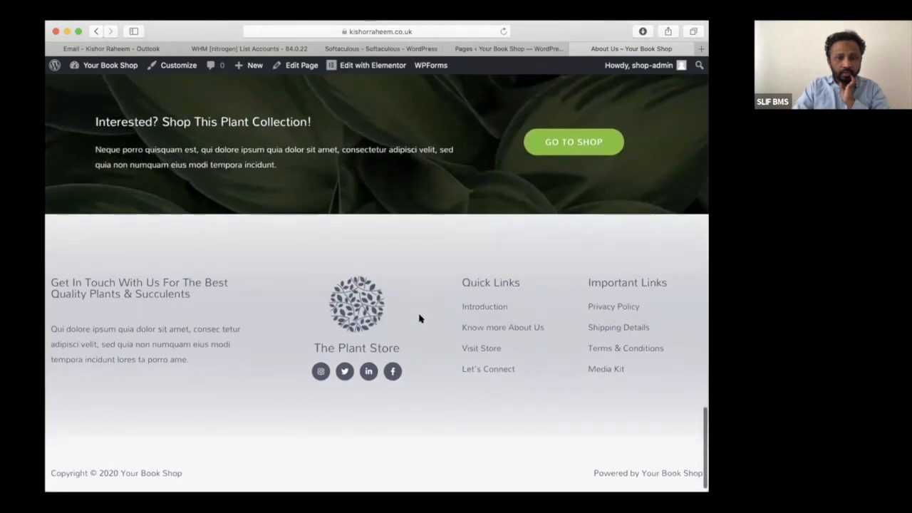
{"action": "scroll", "coordinate": [420, 319], "scroll_direction": "up", "scroll_amount": 20}
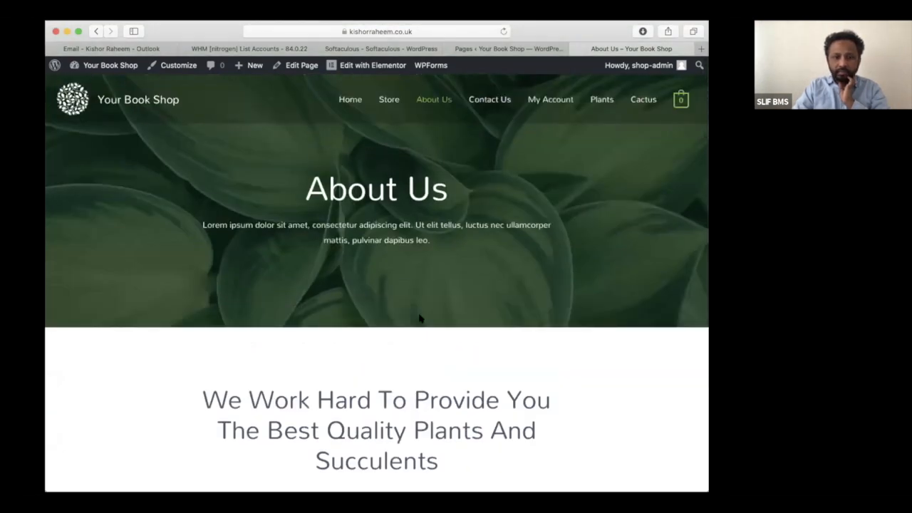
{"action": "scroll", "coordinate": [419, 318], "scroll_direction": "down", "scroll_amount": 6}
{"action": "scroll", "coordinate": [419, 318], "scroll_direction": "up", "scroll_amount": 6}
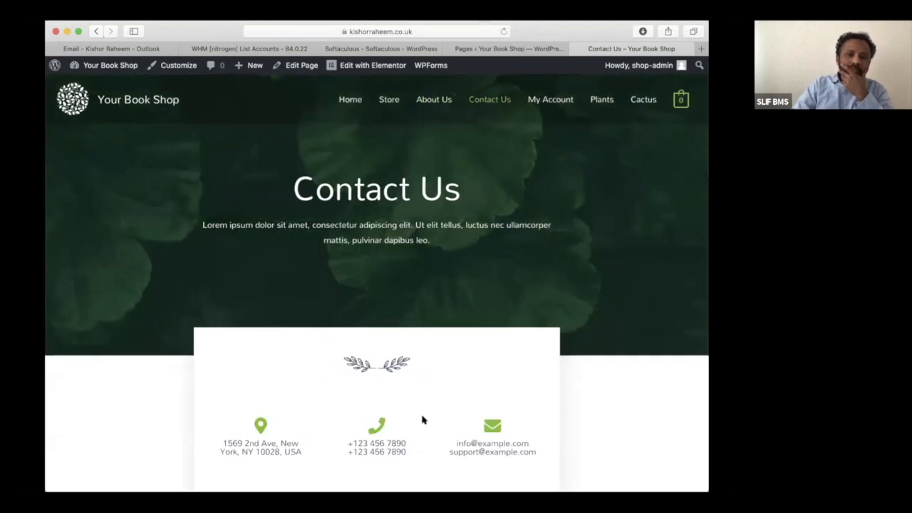
{"action": "scroll", "coordinate": [422, 419], "scroll_direction": "down", "scroll_amount": 10}
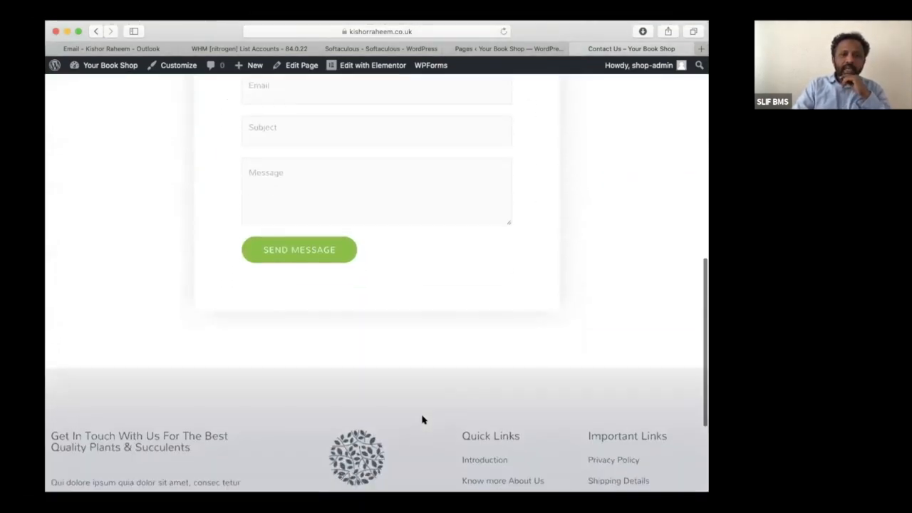
{"action": "scroll", "coordinate": [422, 420], "scroll_direction": "down", "scroll_amount": 5}
{"action": "scroll", "coordinate": [422, 420], "scroll_direction": "up", "scroll_amount": 5}
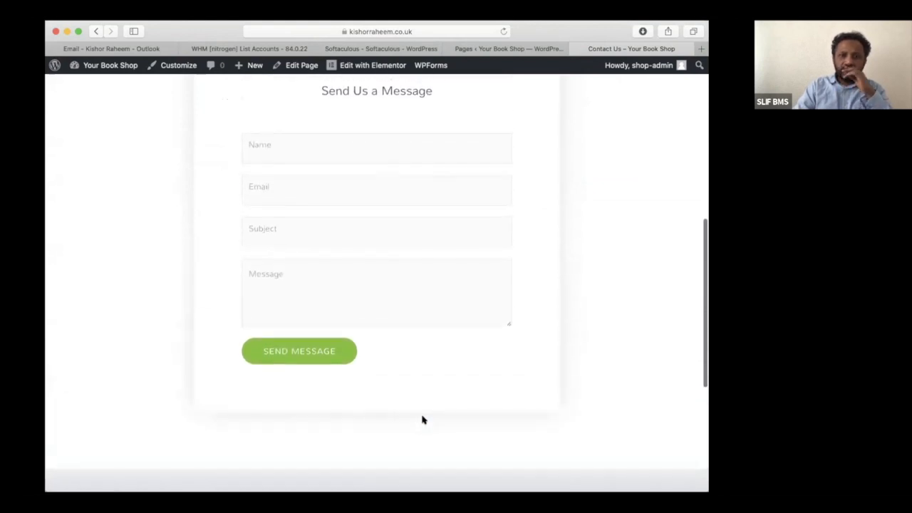
{"action": "scroll", "coordinate": [421, 420], "scroll_direction": "up", "scroll_amount": 4}
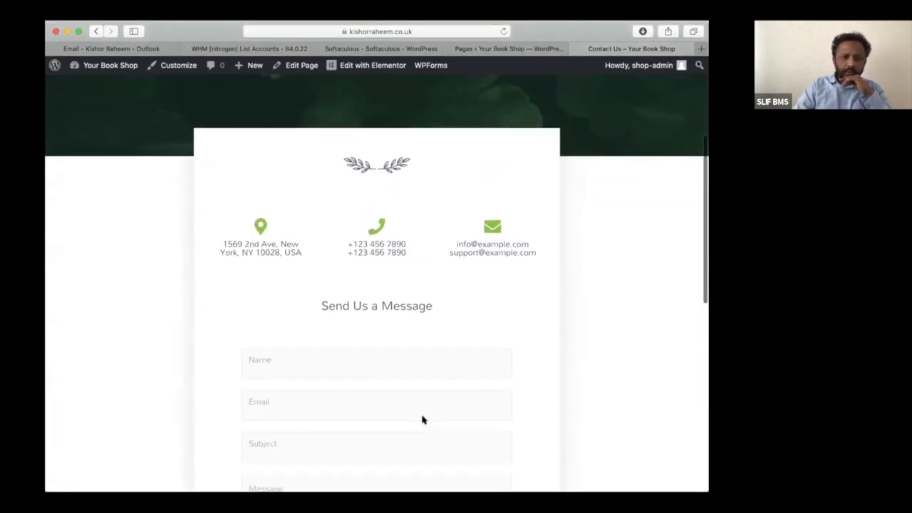
{"action": "scroll", "coordinate": [422, 419], "scroll_direction": "up", "scroll_amount": 3}
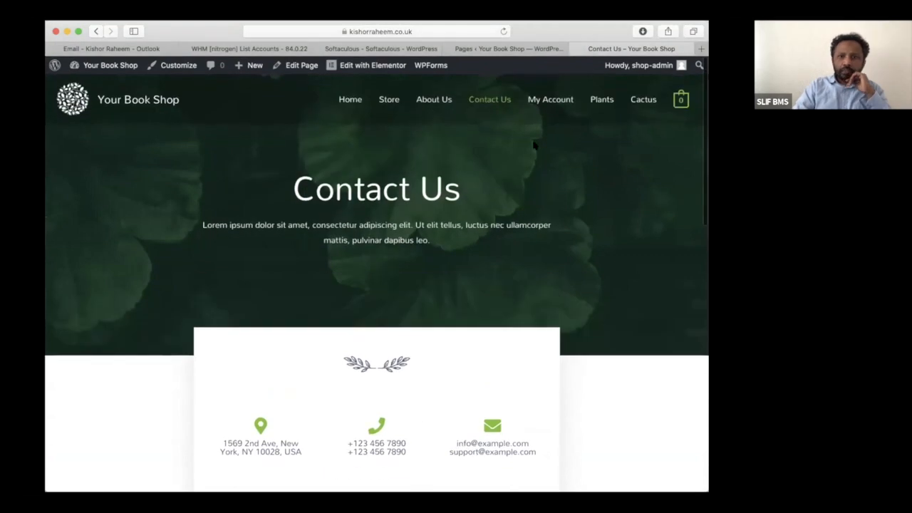
- View the shop's My account page and try the Let's Connect footer link
{"action": "left_click", "coordinate": [553, 97]}
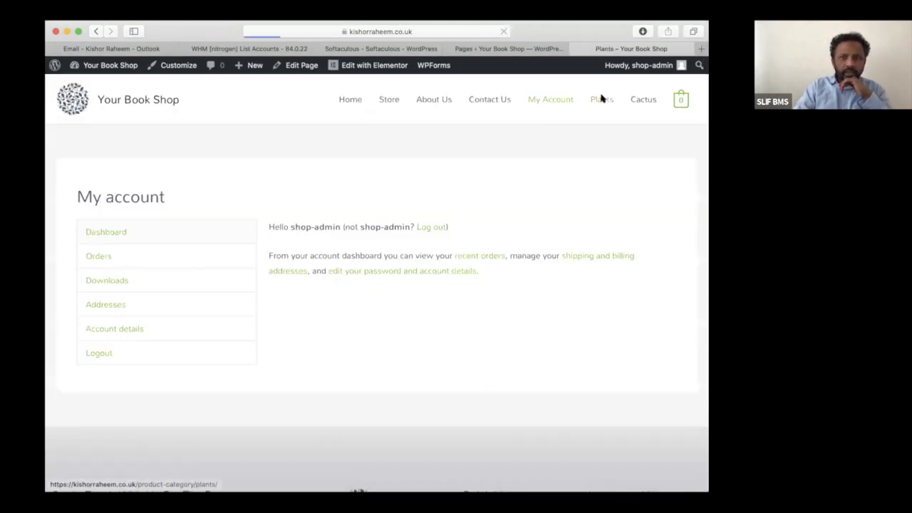
{"action": "scroll", "coordinate": [460, 358], "scroll_direction": "down", "scroll_amount": 10}
{"action": "left_click", "coordinate": [460, 358]}
{"action": "scroll", "coordinate": [460, 358], "scroll_direction": "down", "scroll_amount": 4}
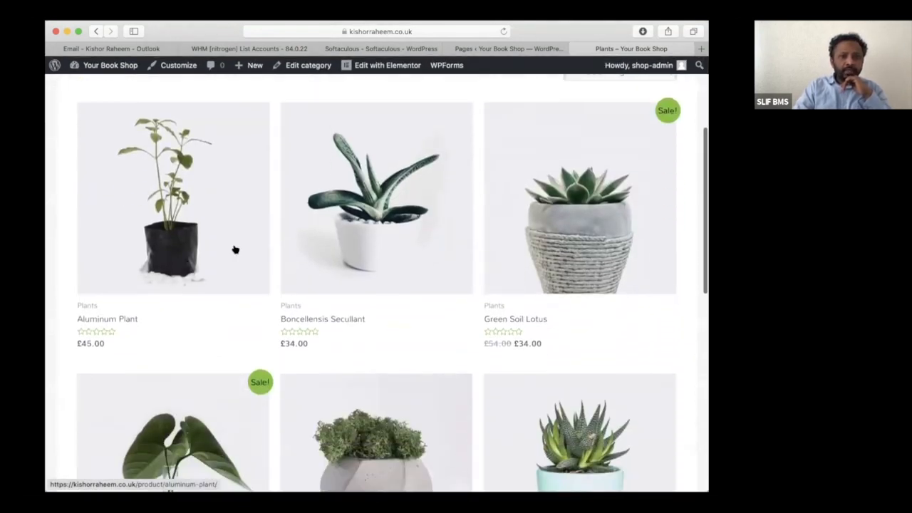
{"action": "scroll", "coordinate": [213, 258], "scroll_direction": "up", "scroll_amount": 3}
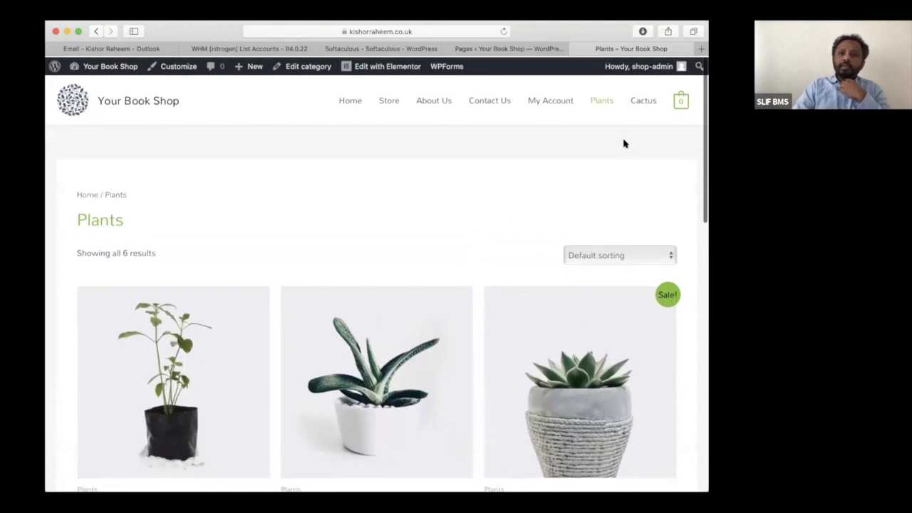
- Browse the Cactus product category page and its six products
{"action": "left_click", "coordinate": [642, 101]}
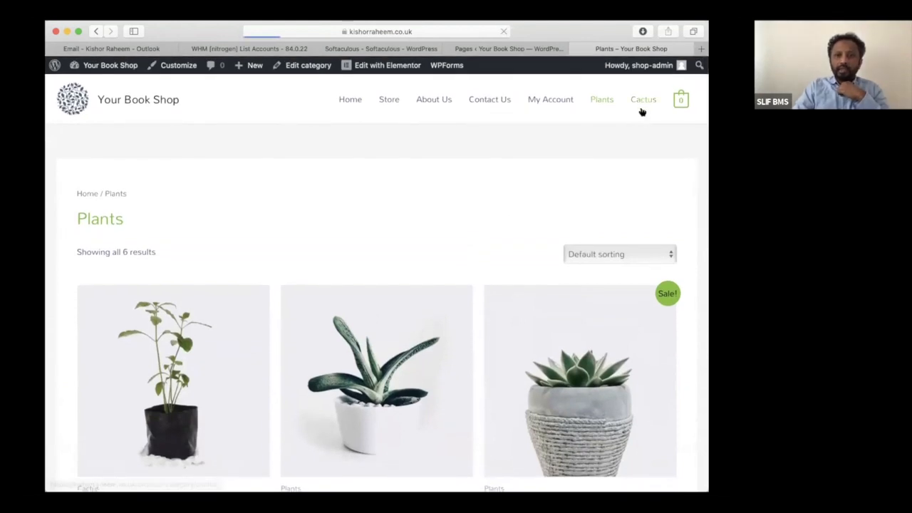
{"action": "scroll", "coordinate": [445, 385], "scroll_direction": "down", "scroll_amount": 1}
{"action": "scroll", "coordinate": [445, 385], "scroll_direction": "down", "scroll_amount": 10}
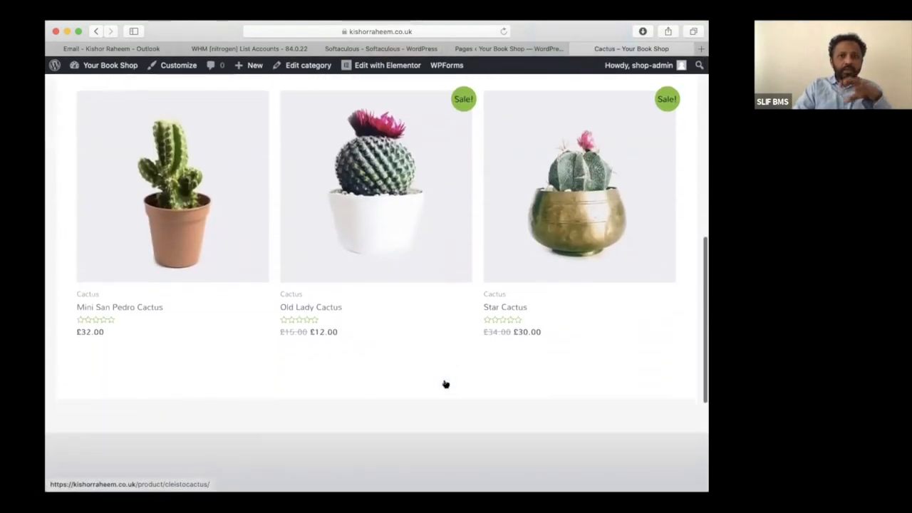
{"action": "scroll", "coordinate": [445, 383], "scroll_direction": "down", "scroll_amount": 1}
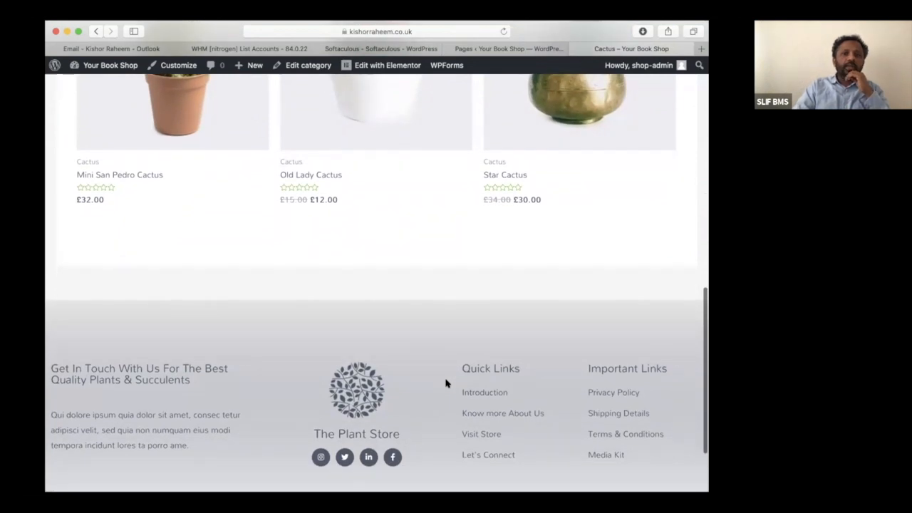
{"action": "scroll", "coordinate": [445, 383], "scroll_direction": "up", "scroll_amount": 12}
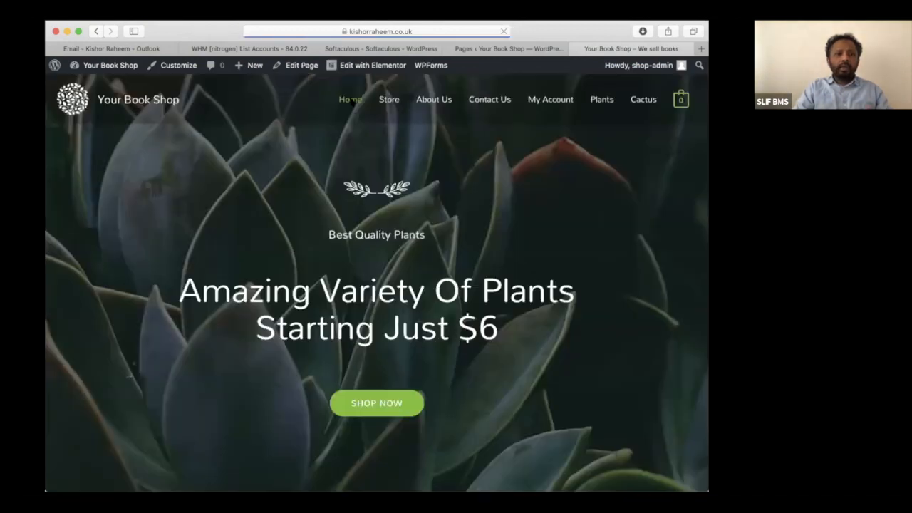
{"action": "scroll", "coordinate": [352, 298], "scroll_direction": "down", "scroll_amount": 12}
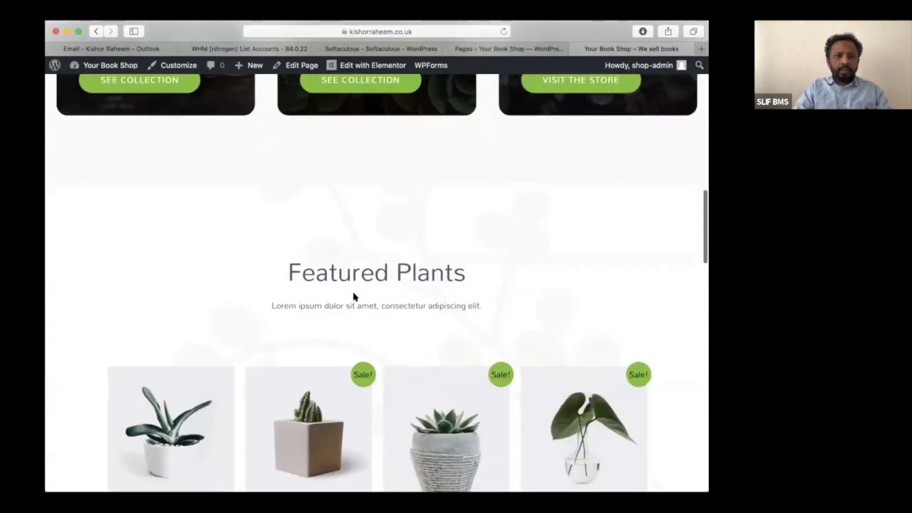
{"action": "scroll", "coordinate": [510, 384], "scroll_direction": "down", "scroll_amount": 15}
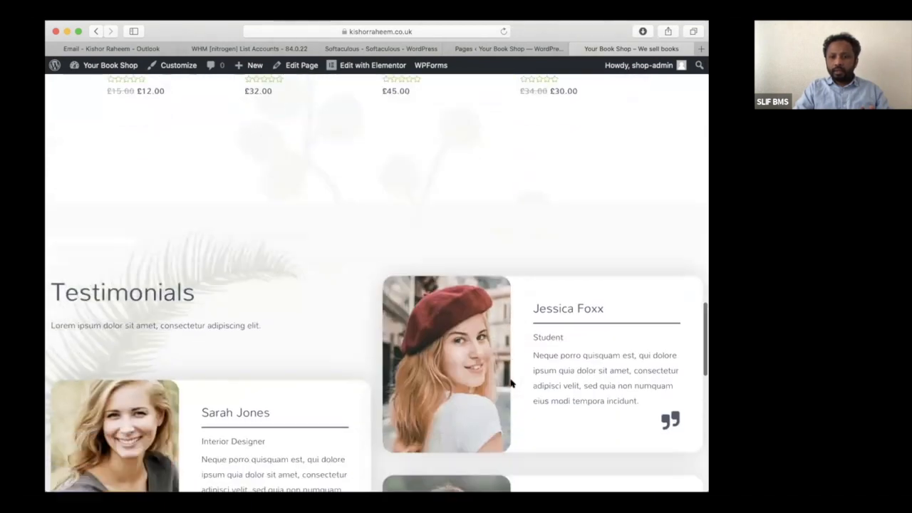
{"action": "scroll", "coordinate": [510, 383], "scroll_direction": "down", "scroll_amount": 3}
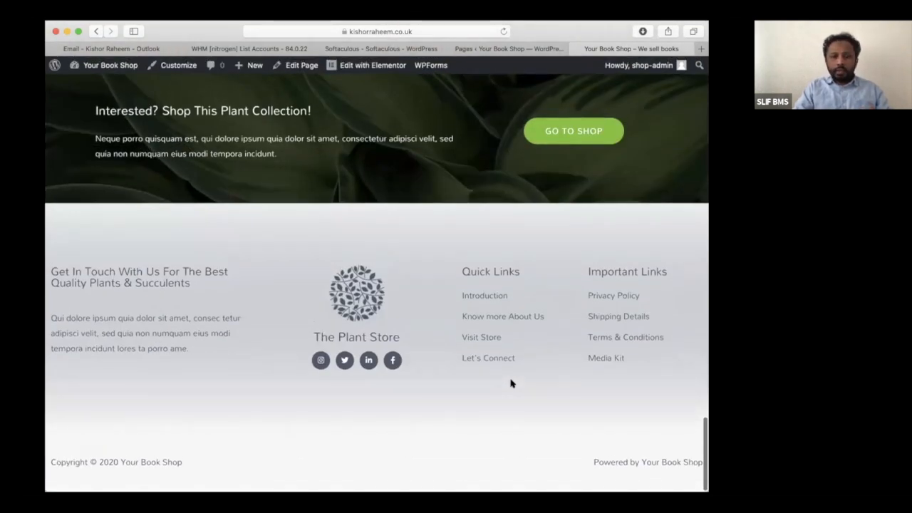
{"action": "scroll", "coordinate": [510, 383], "scroll_direction": "up", "scroll_amount": 20}
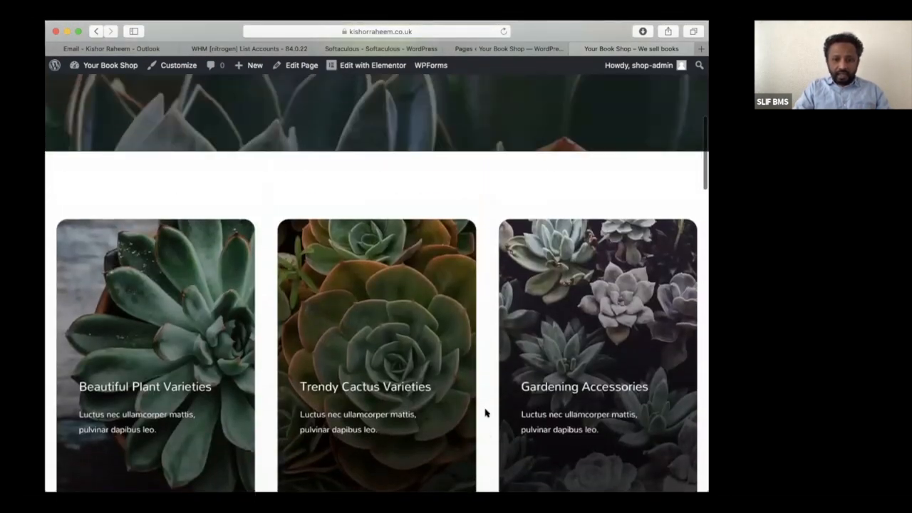
{"action": "scroll", "coordinate": [485, 412], "scroll_direction": "down", "scroll_amount": 8}
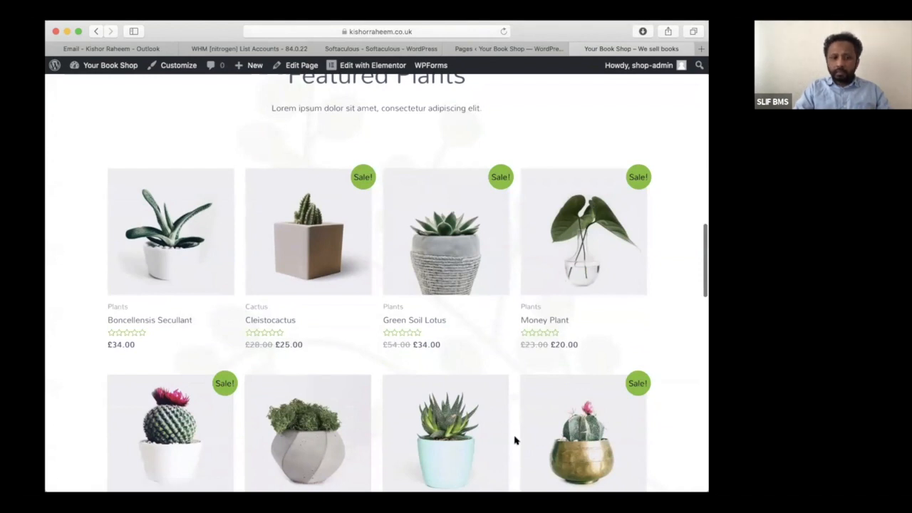
{"action": "scroll", "coordinate": [513, 440], "scroll_direction": "up", "scroll_amount": 15}
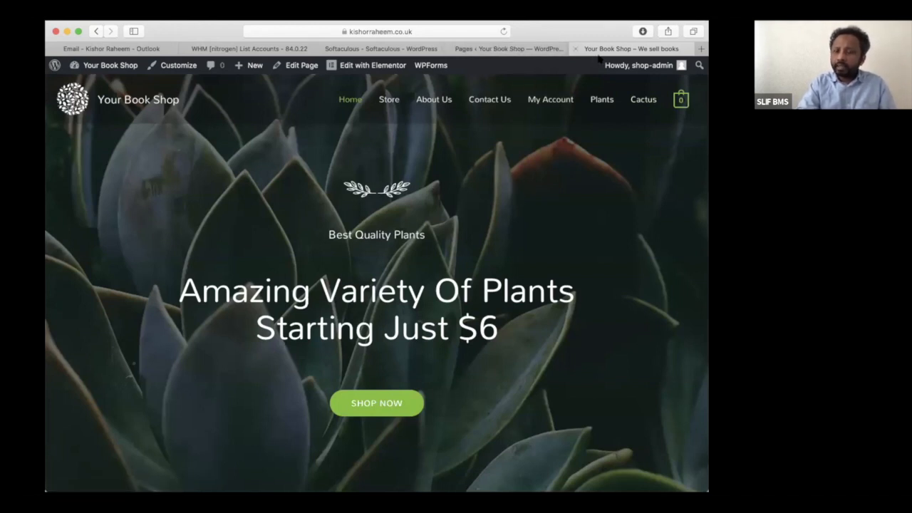
- Close the storefront tab and open Appearance > Starter Templates filtered to Free
{"action": "left_click", "coordinate": [544, 50]}
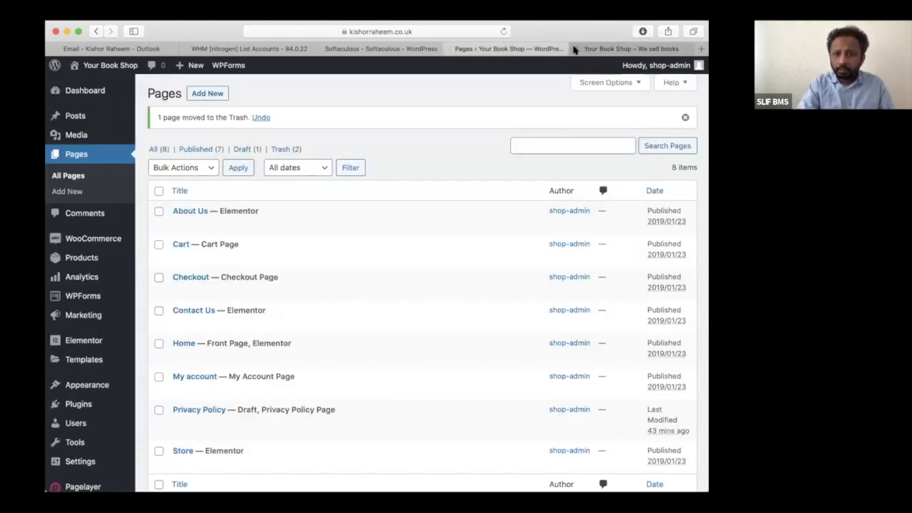
{"action": "left_click", "coordinate": [574, 48]}
{"action": "mouse_move", "coordinate": [99, 335]}
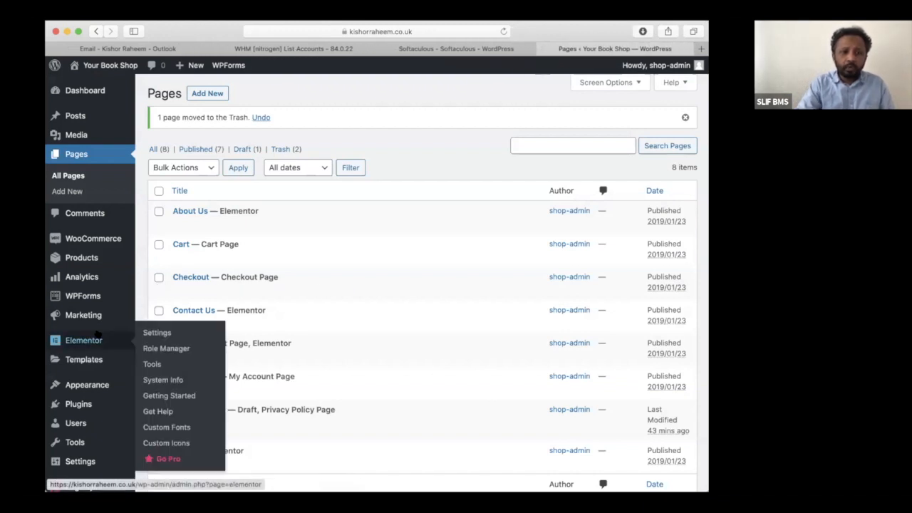
{"action": "scroll", "coordinate": [98, 334], "scroll_direction": "down", "scroll_amount": 1}
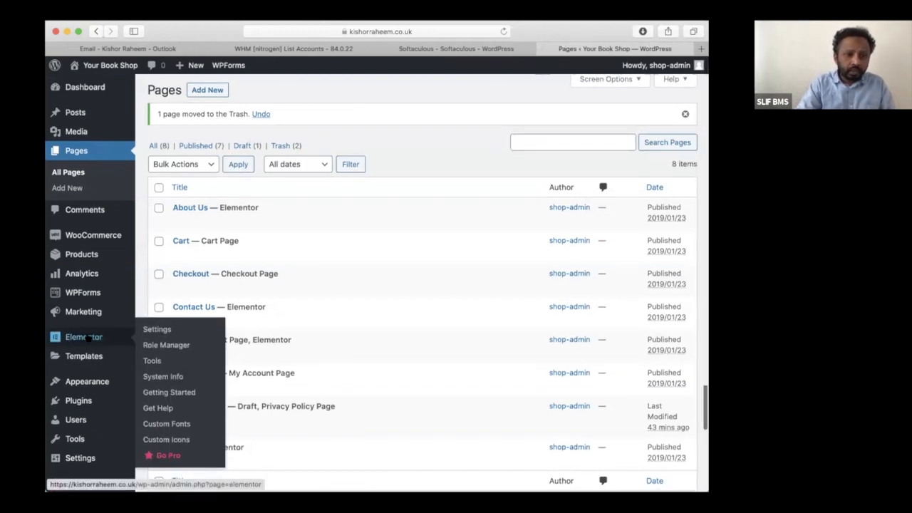
{"action": "mouse_move", "coordinate": [93, 350]}
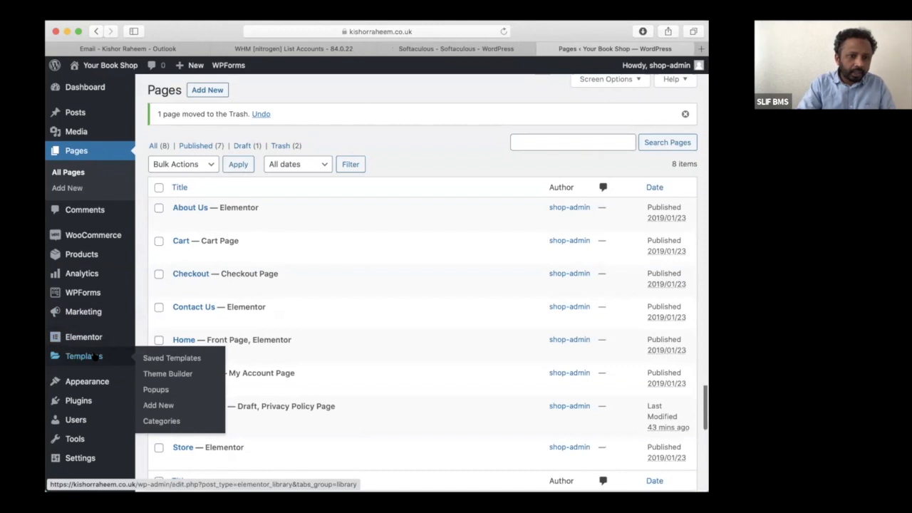
{"action": "scroll", "coordinate": [99, 359], "scroll_direction": "down", "scroll_amount": 3}
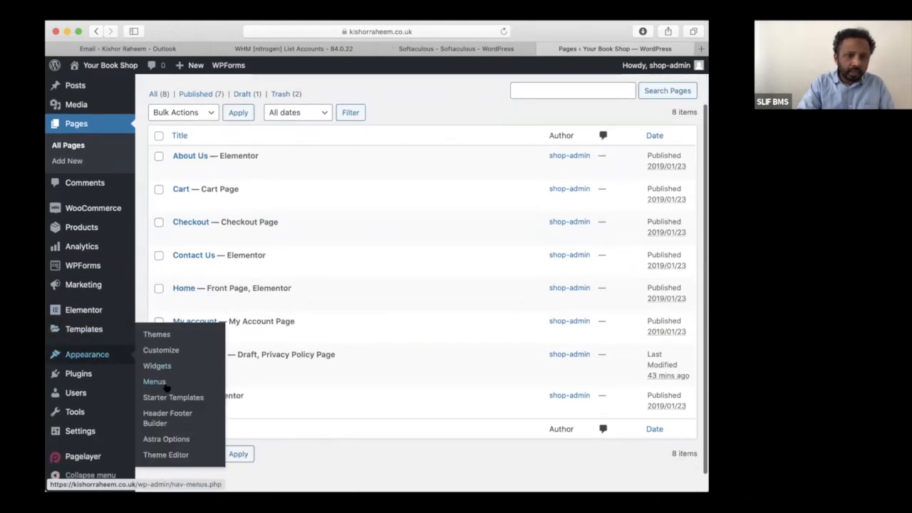
{"action": "left_click", "coordinate": [183, 397]}
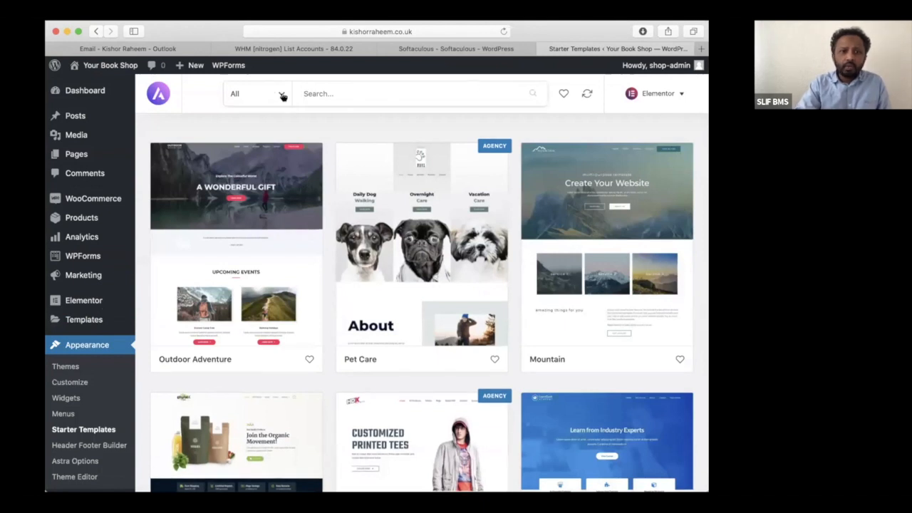
{"action": "left_click", "coordinate": [282, 95]}
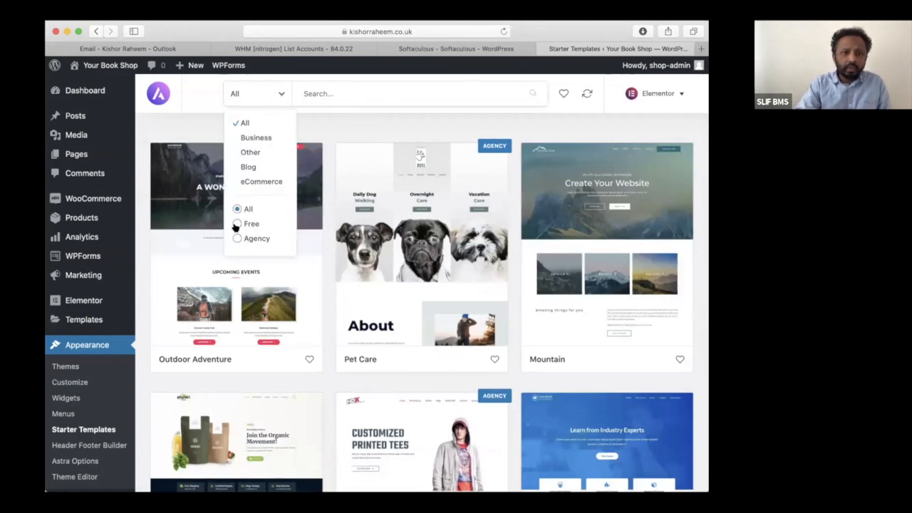
{"action": "left_click", "coordinate": [236, 224]}
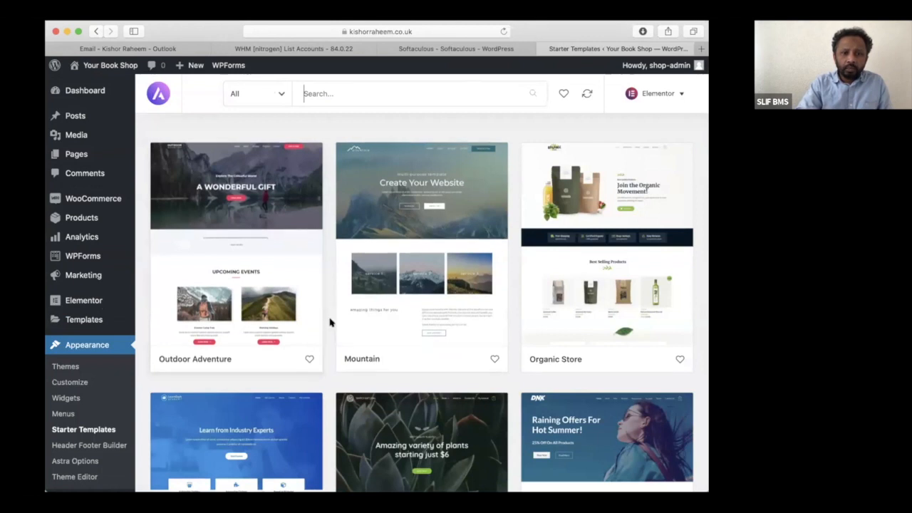
{"action": "scroll", "coordinate": [330, 322], "scroll_direction": "down", "scroll_amount": 5}
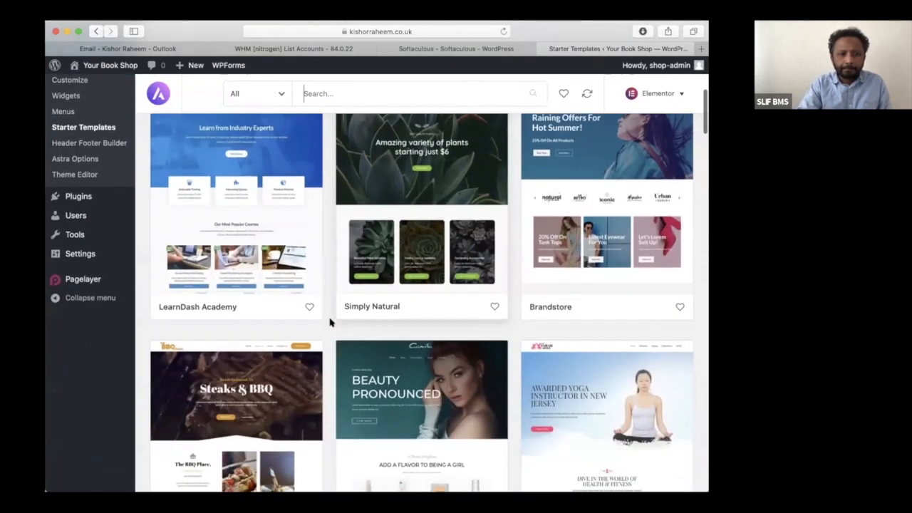
{"action": "scroll", "coordinate": [329, 322], "scroll_direction": "down", "scroll_amount": 3}
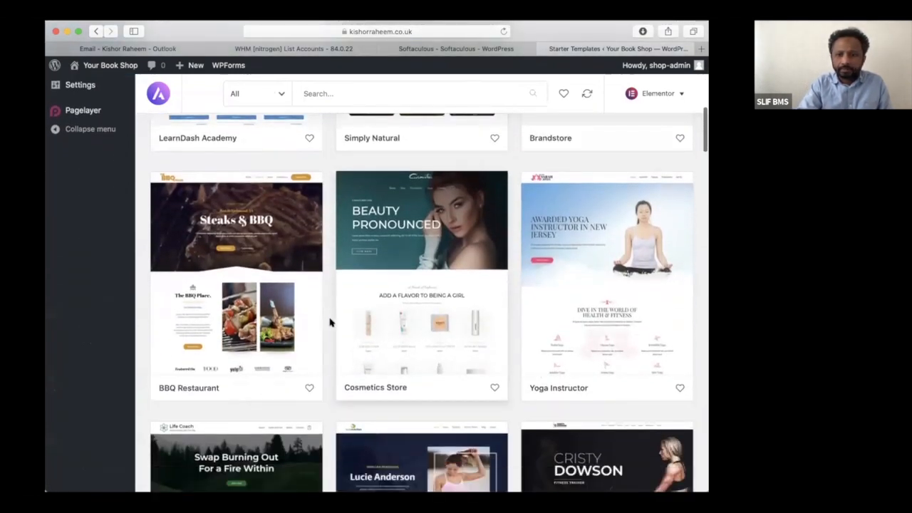
{"action": "scroll", "coordinate": [615, 261], "scroll_direction": "down", "scroll_amount": 5}
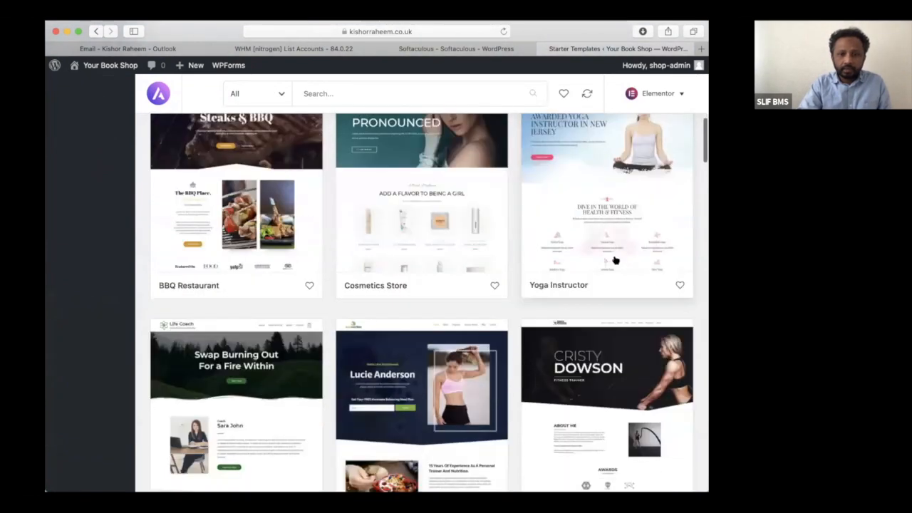
{"action": "scroll", "coordinate": [503, 418], "scroll_direction": "down", "scroll_amount": 1}
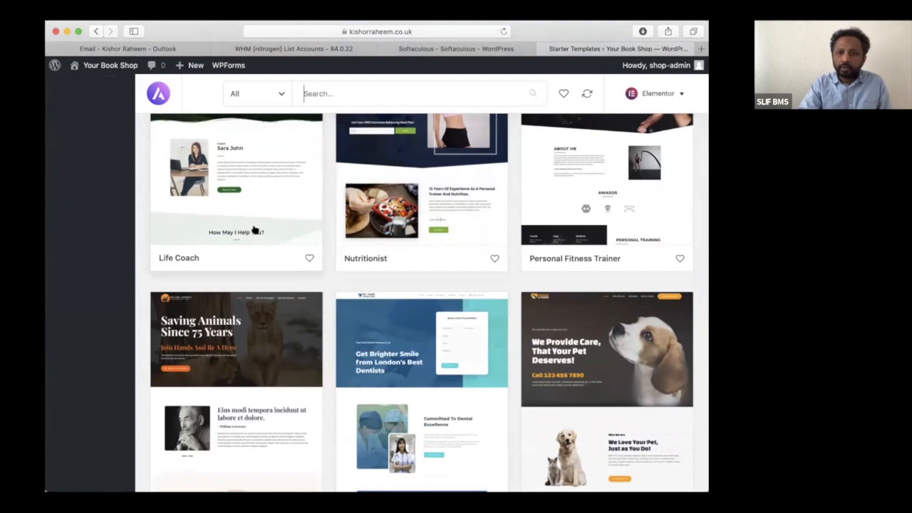
{"action": "scroll", "coordinate": [549, 284], "scroll_direction": "up", "scroll_amount": 2}
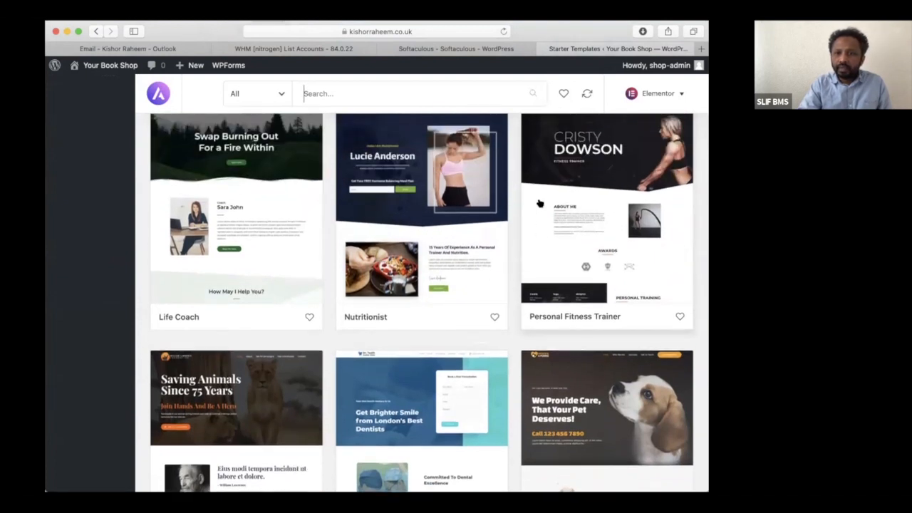
{"action": "scroll", "coordinate": [549, 284], "scroll_direction": "down", "scroll_amount": 5}
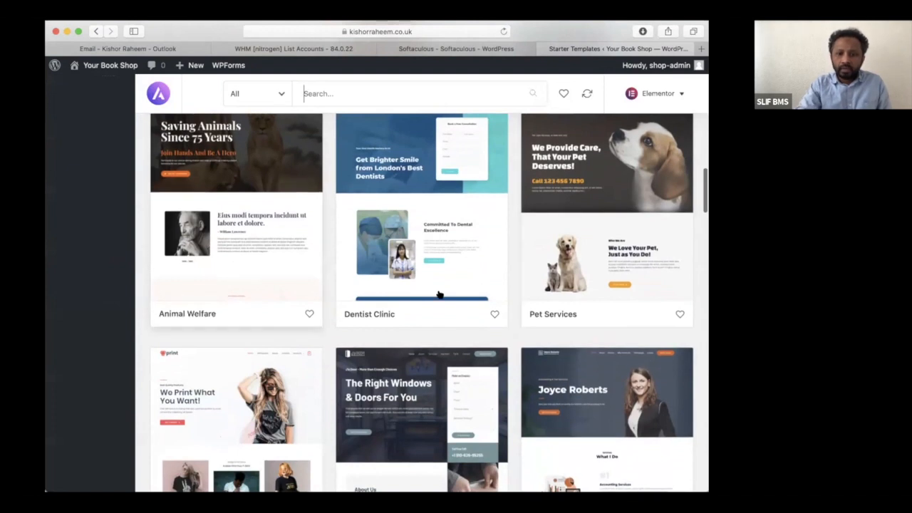
{"action": "scroll", "coordinate": [444, 292], "scroll_direction": "down", "scroll_amount": 1}
{"action": "scroll", "coordinate": [444, 292], "scroll_direction": "down", "scroll_amount": 1}
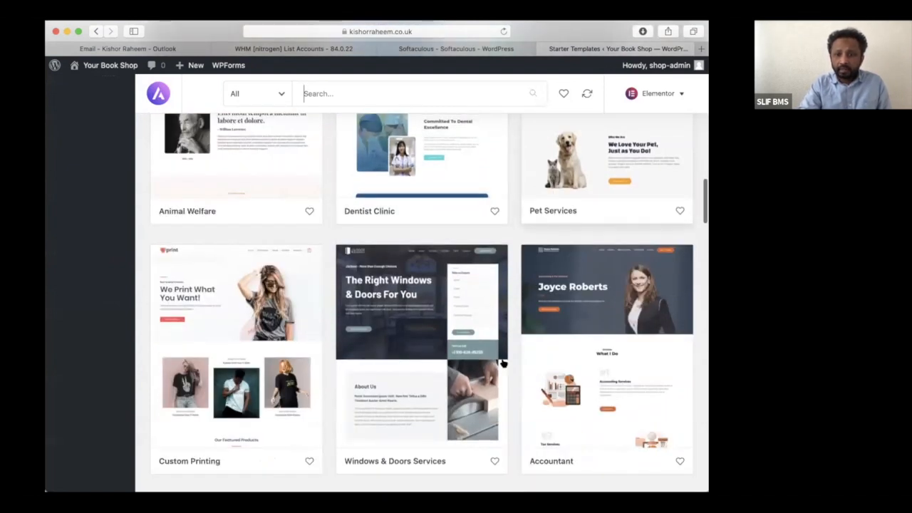
{"action": "scroll", "coordinate": [501, 363], "scroll_direction": "down", "scroll_amount": 2}
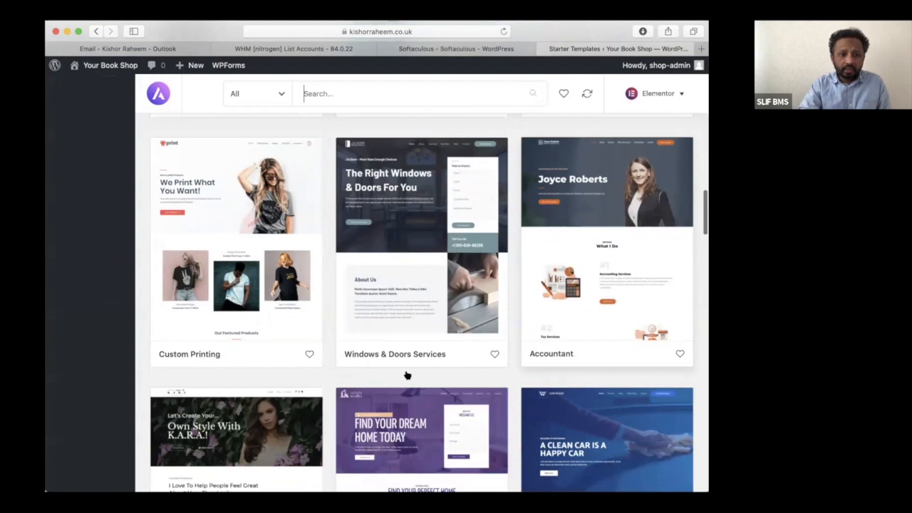
{"action": "scroll", "coordinate": [322, 352], "scroll_direction": "down", "scroll_amount": 5}
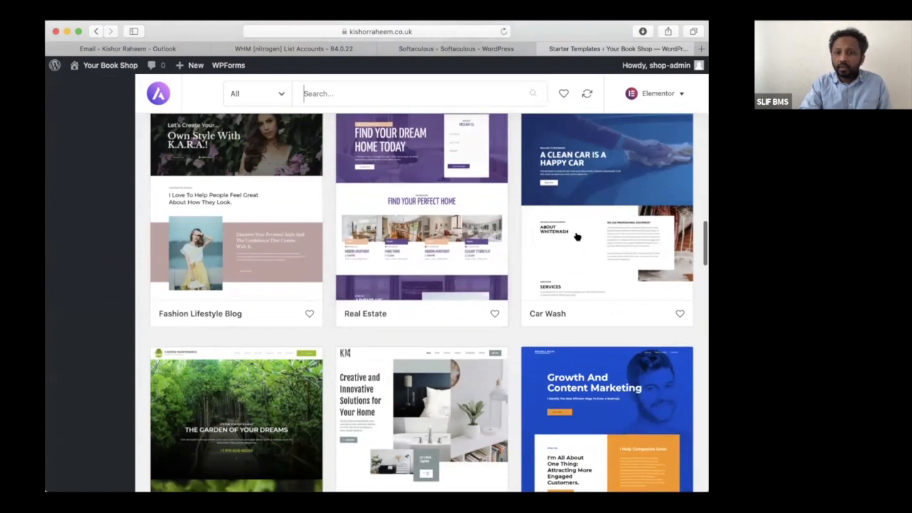
{"action": "scroll", "coordinate": [521, 378], "scroll_direction": "down", "scroll_amount": 1}
{"action": "scroll", "coordinate": [521, 378], "scroll_direction": "down", "scroll_amount": 5}
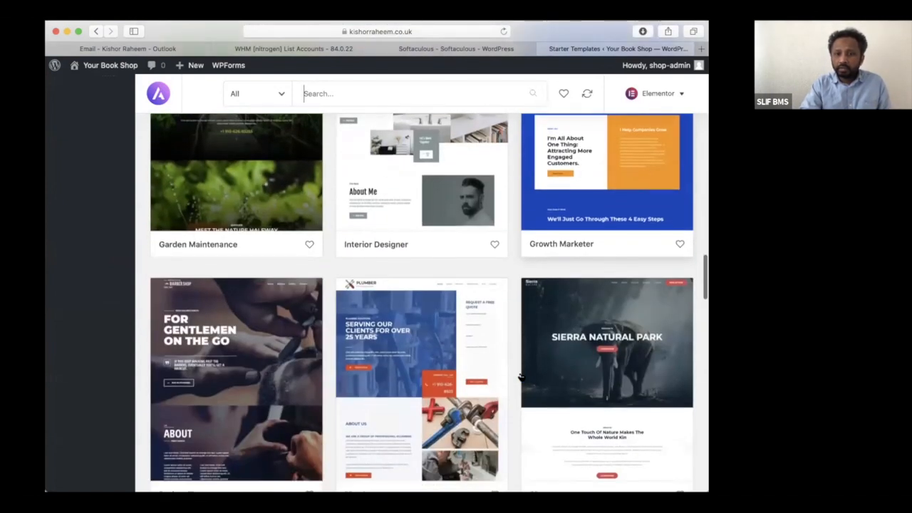
{"action": "scroll", "coordinate": [521, 377], "scroll_direction": "up", "scroll_amount": 3}
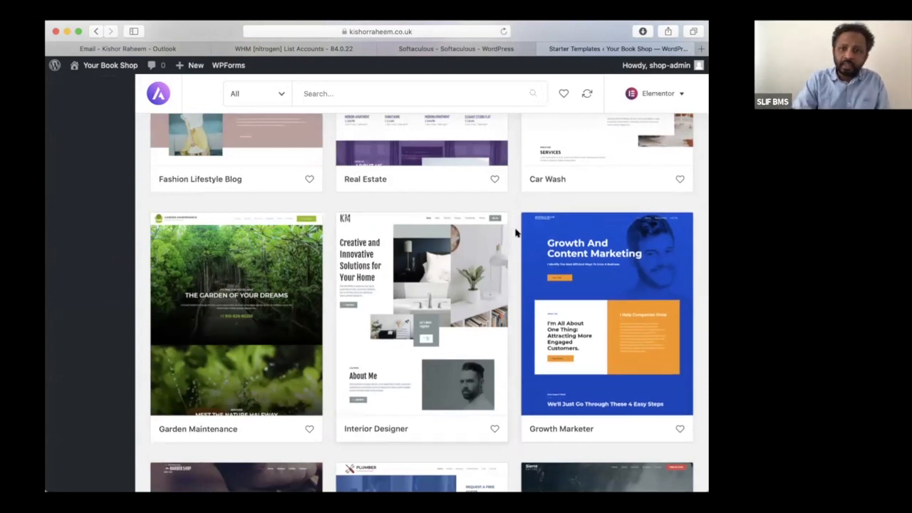
{"action": "scroll", "coordinate": [510, 244], "scroll_direction": "down", "scroll_amount": 4}
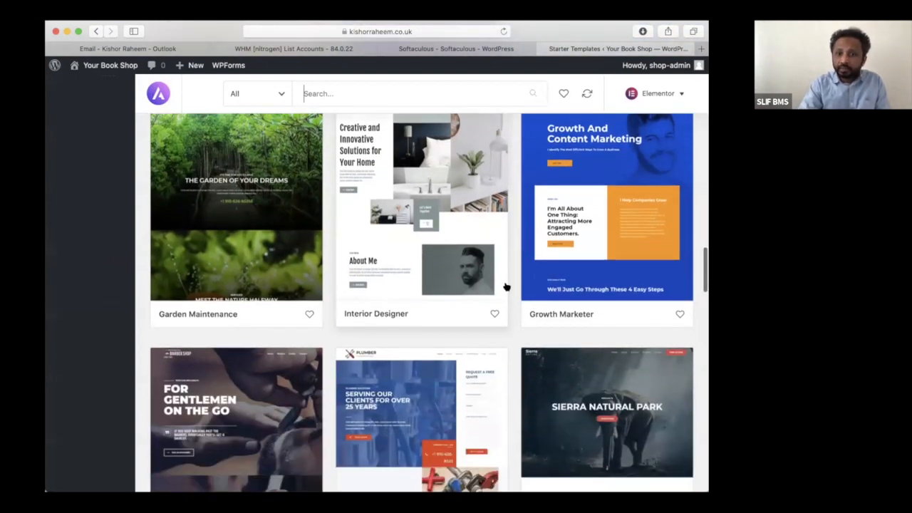
{"action": "scroll", "coordinate": [505, 286], "scroll_direction": "down", "scroll_amount": 8}
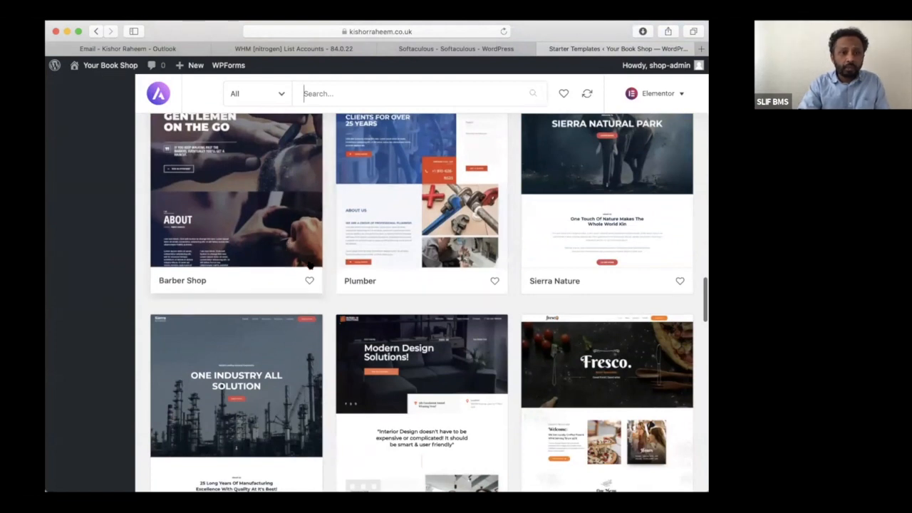
{"action": "scroll", "coordinate": [332, 406], "scroll_direction": "down", "scroll_amount": 4}
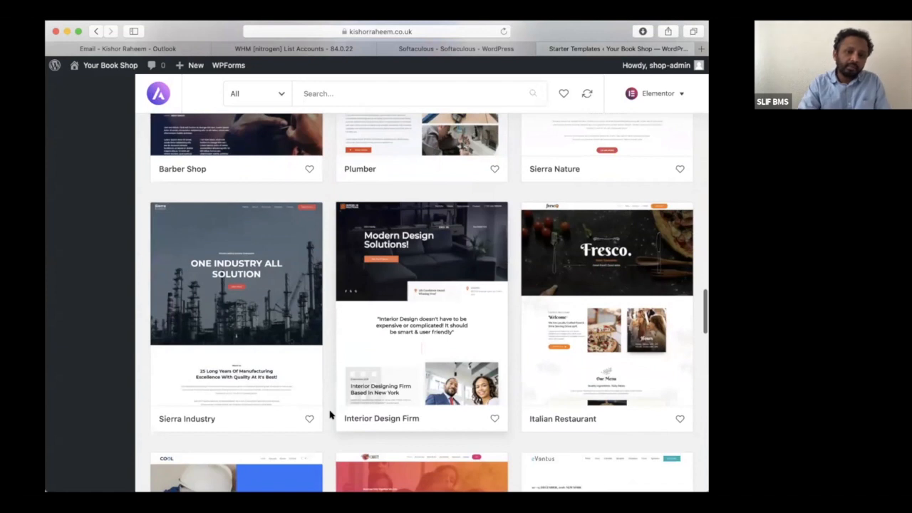
{"action": "scroll", "coordinate": [330, 414], "scroll_direction": "down", "scroll_amount": 5}
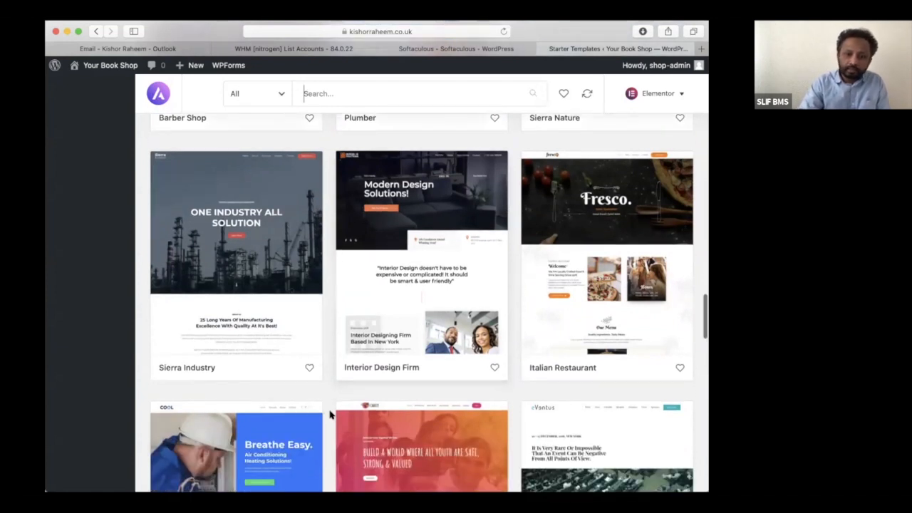
{"action": "scroll", "coordinate": [330, 428], "scroll_direction": "down", "scroll_amount": 7}
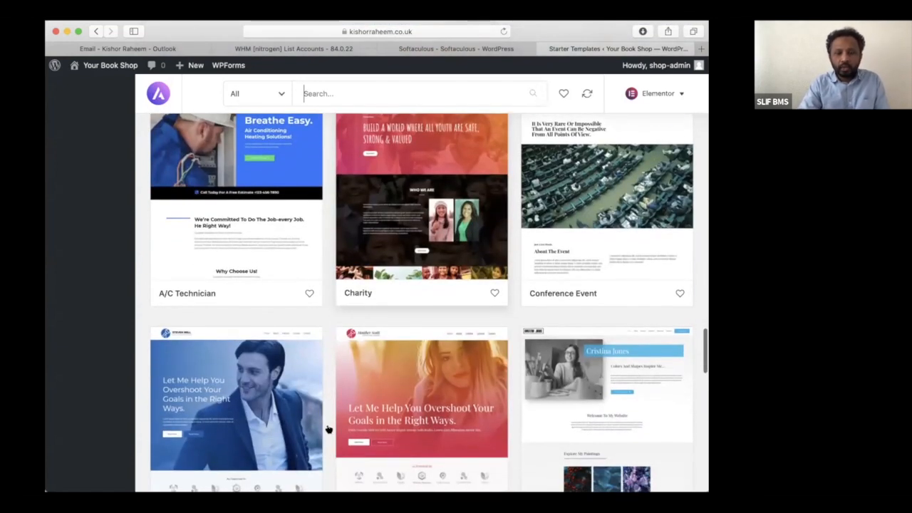
{"action": "scroll", "coordinate": [330, 420], "scroll_direction": "down", "scroll_amount": 6}
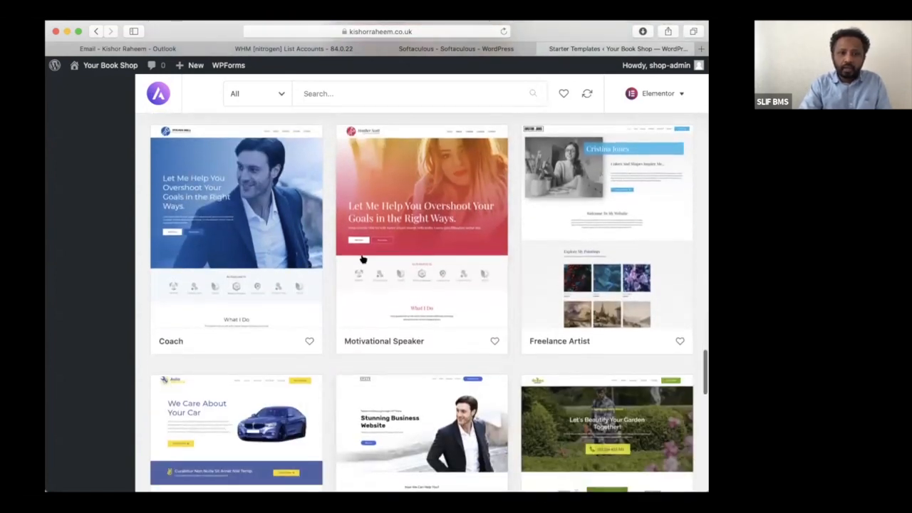
{"action": "scroll", "coordinate": [332, 381], "scroll_direction": "down", "scroll_amount": 6}
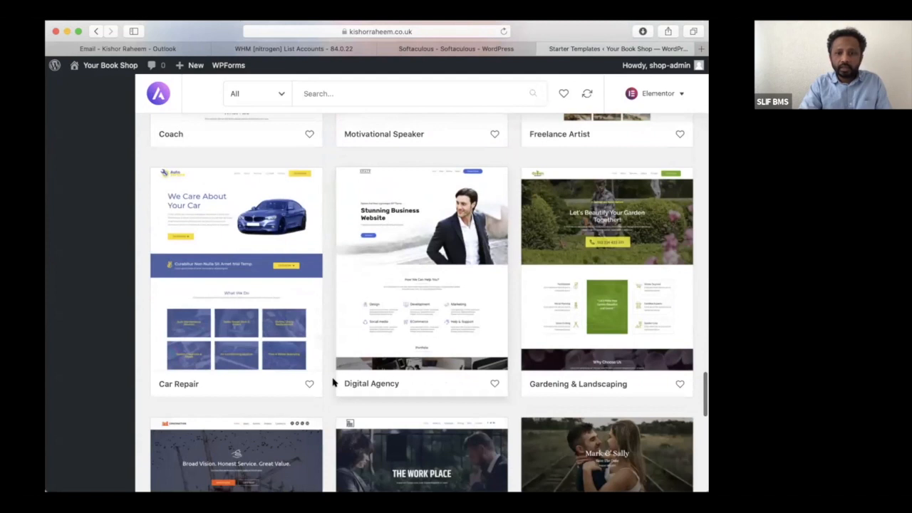
{"action": "scroll", "coordinate": [331, 409], "scroll_direction": "down", "scroll_amount": 8}
{"action": "scroll", "coordinate": [331, 409], "scroll_direction": "down", "scroll_amount": 1}
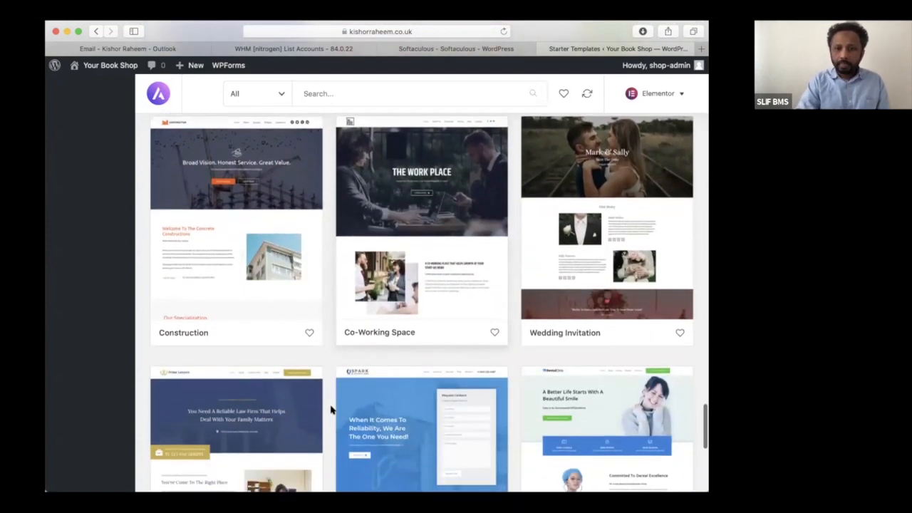
{"action": "scroll", "coordinate": [320, 394], "scroll_direction": "down", "scroll_amount": 12}
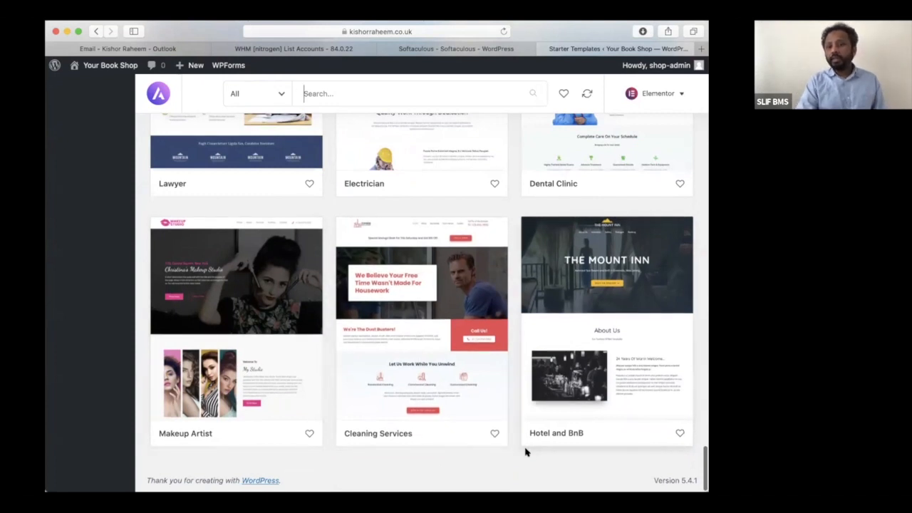
{"action": "scroll", "coordinate": [522, 334], "scroll_direction": "up", "scroll_amount": 10}
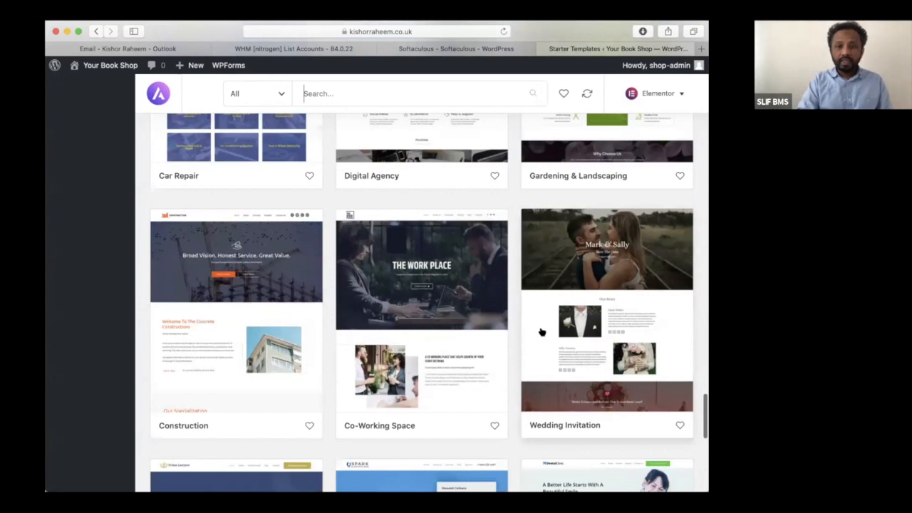
{"action": "scroll", "coordinate": [522, 378], "scroll_direction": "up", "scroll_amount": 6}
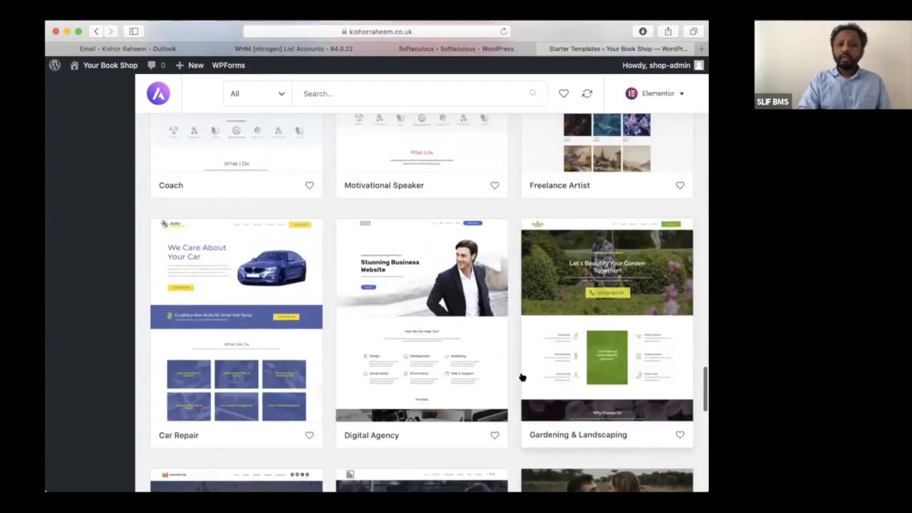
{"action": "scroll", "coordinate": [522, 377], "scroll_direction": "up", "scroll_amount": 5}
{"action": "scroll", "coordinate": [522, 377], "scroll_direction": "up", "scroll_amount": 2}
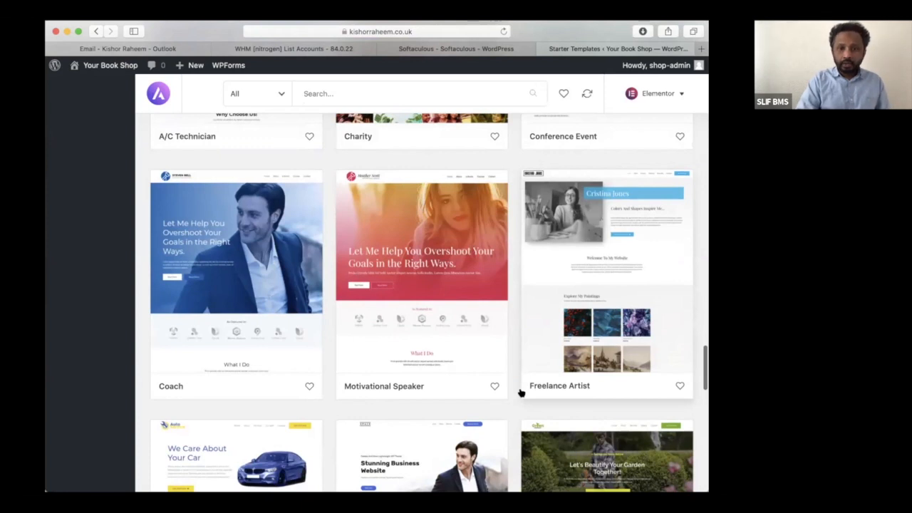
{"action": "scroll", "coordinate": [520, 393], "scroll_direction": "up", "scroll_amount": 5}
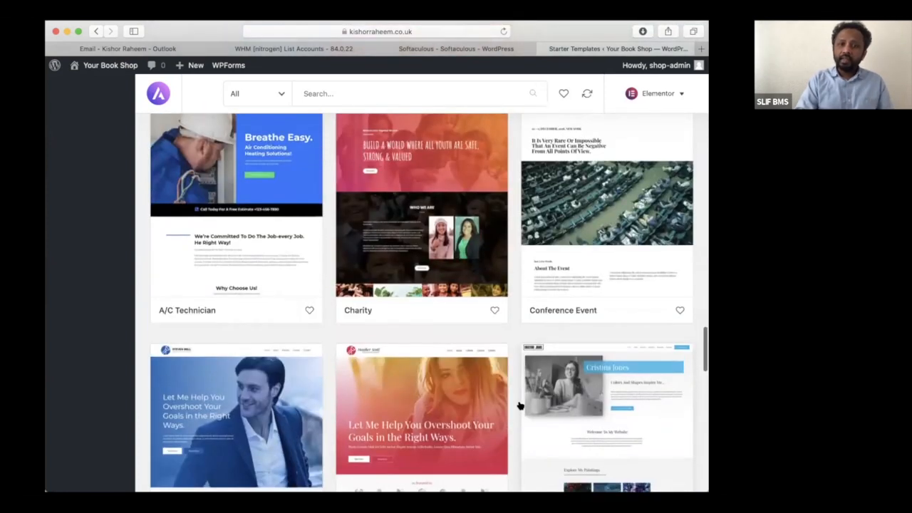
{"action": "scroll", "coordinate": [521, 405], "scroll_direction": "up", "scroll_amount": 6}
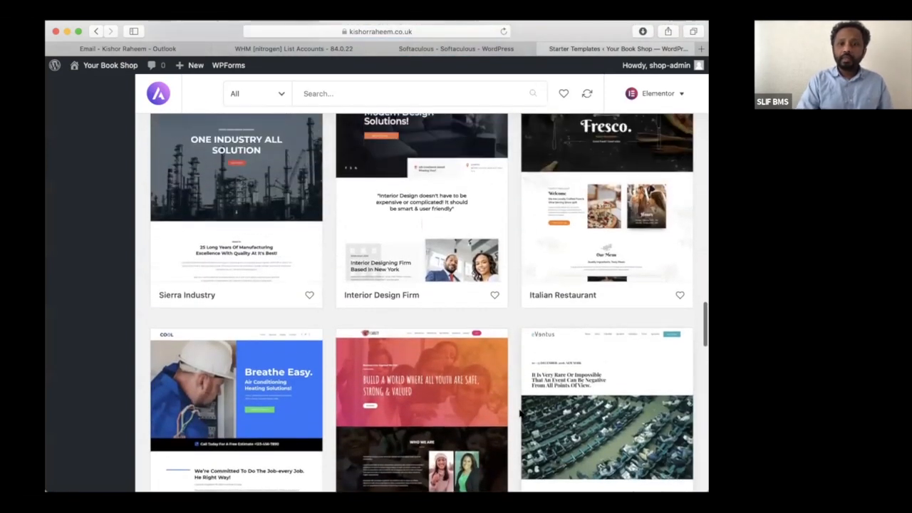
{"action": "scroll", "coordinate": [521, 465], "scroll_direction": "down", "scroll_amount": 1}
{"action": "scroll", "coordinate": [521, 464], "scroll_direction": "up", "scroll_amount": 3}
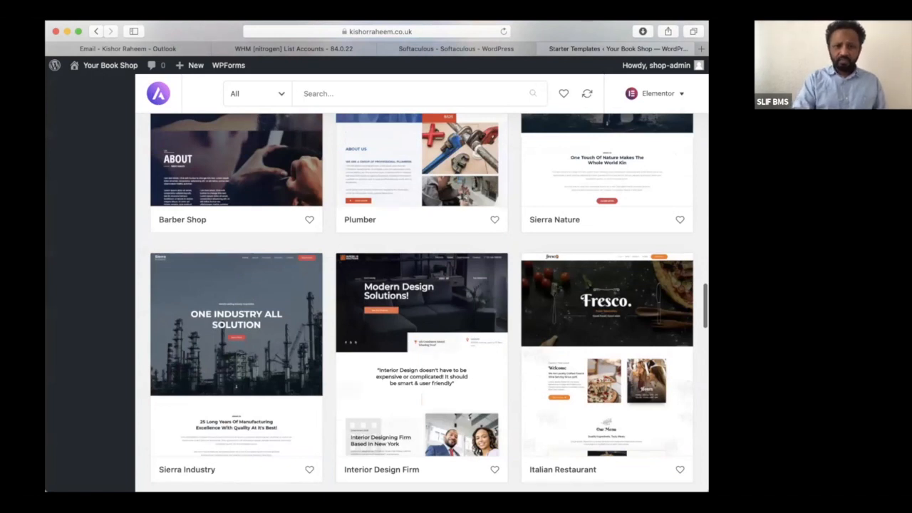
{"action": "scroll", "coordinate": [503, 427], "scroll_direction": "up", "scroll_amount": 1}
{"action": "scroll", "coordinate": [503, 428], "scroll_direction": "down", "scroll_amount": 3}
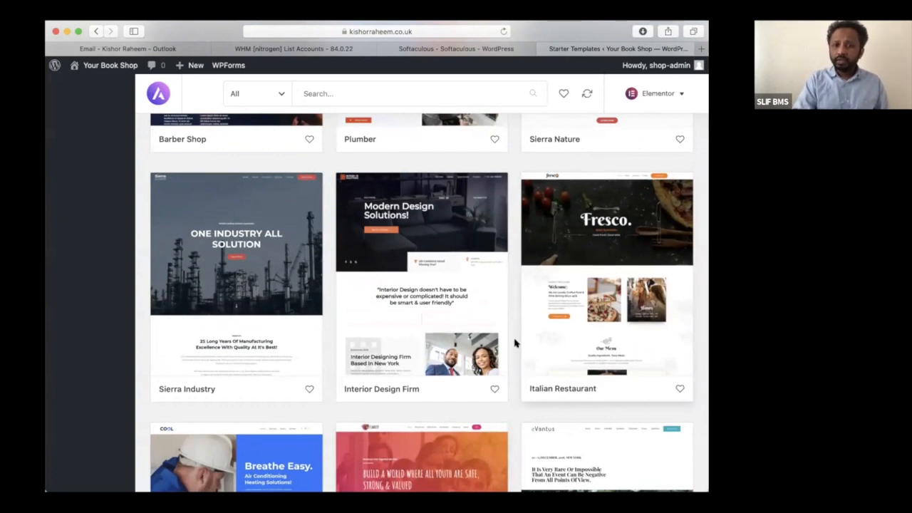
{"action": "scroll", "coordinate": [508, 378], "scroll_direction": "up", "scroll_amount": 4}
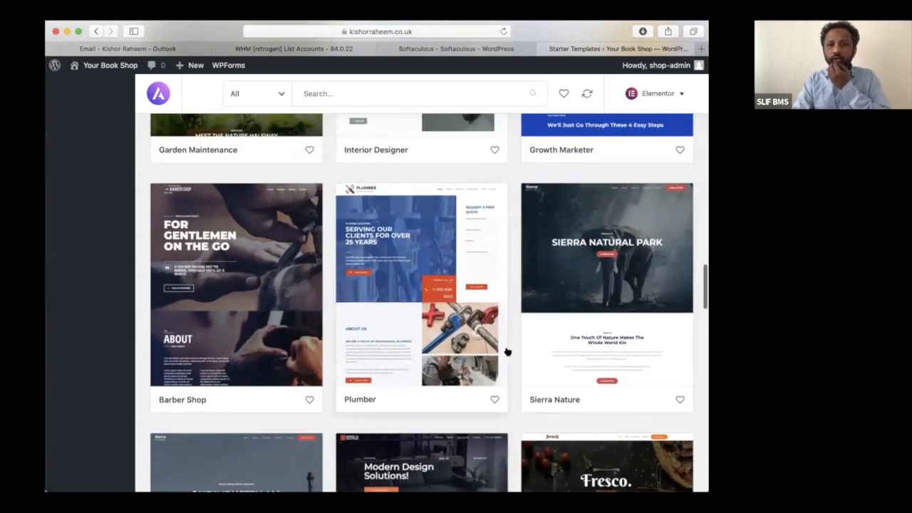
{"action": "scroll", "coordinate": [507, 351], "scroll_direction": "up", "scroll_amount": 5}
{"action": "scroll", "coordinate": [507, 350], "scroll_direction": "up", "scroll_amount": 2}
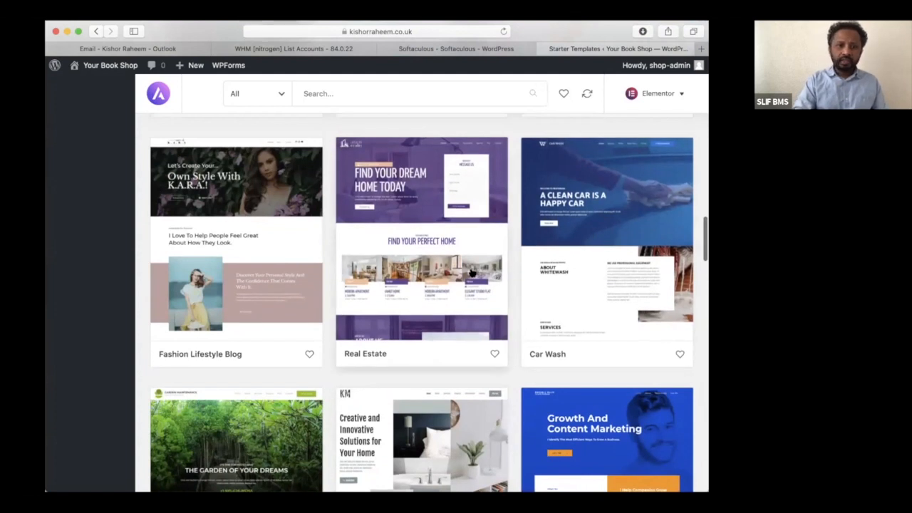
{"action": "scroll", "coordinate": [342, 389], "scroll_direction": "up", "scroll_amount": 4}
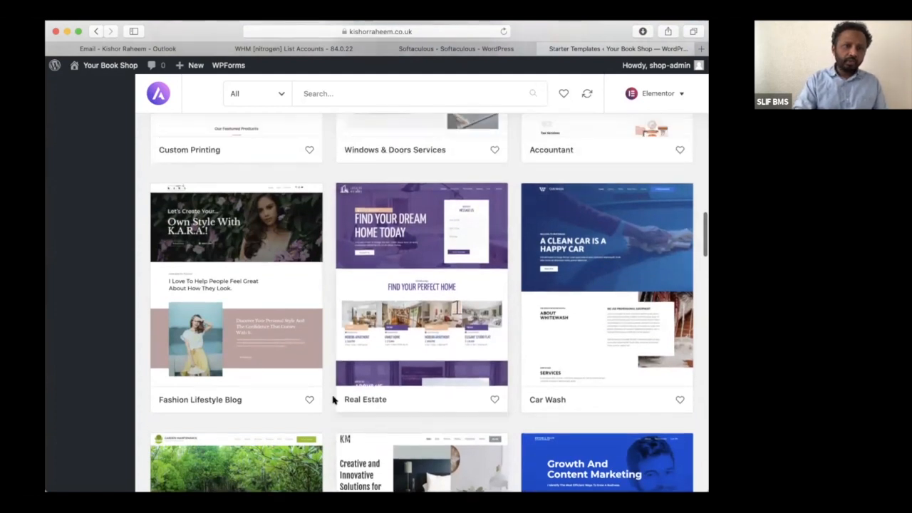
{"action": "scroll", "coordinate": [333, 425], "scroll_direction": "up", "scroll_amount": 1}
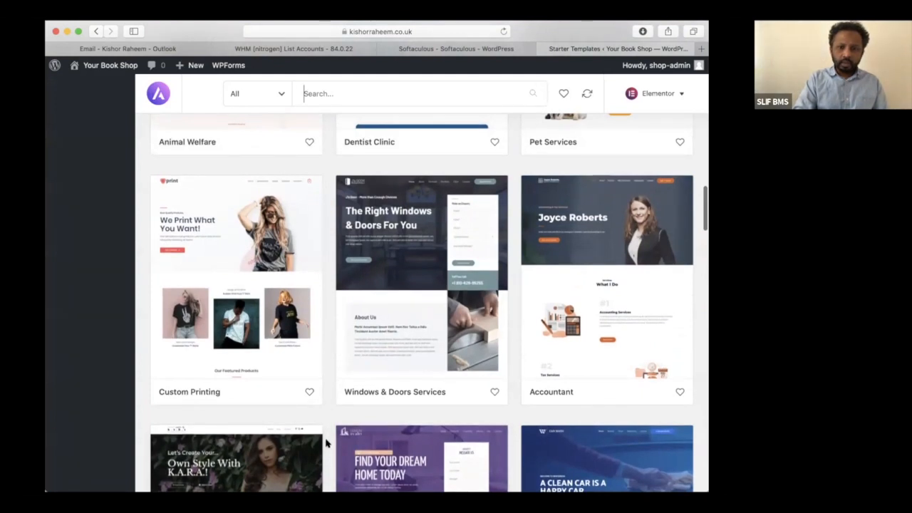
{"action": "scroll", "coordinate": [326, 443], "scroll_direction": "up", "scroll_amount": 1}
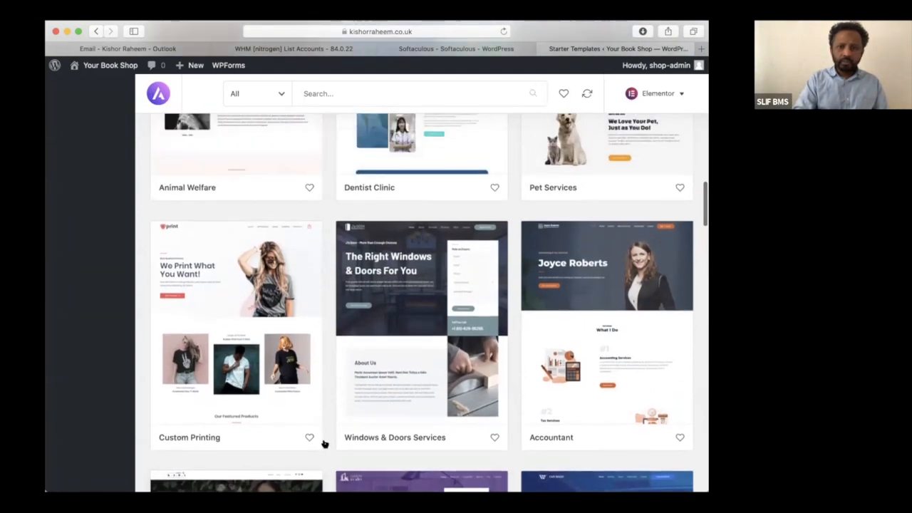
{"action": "scroll", "coordinate": [326, 443], "scroll_direction": "up", "scroll_amount": 3}
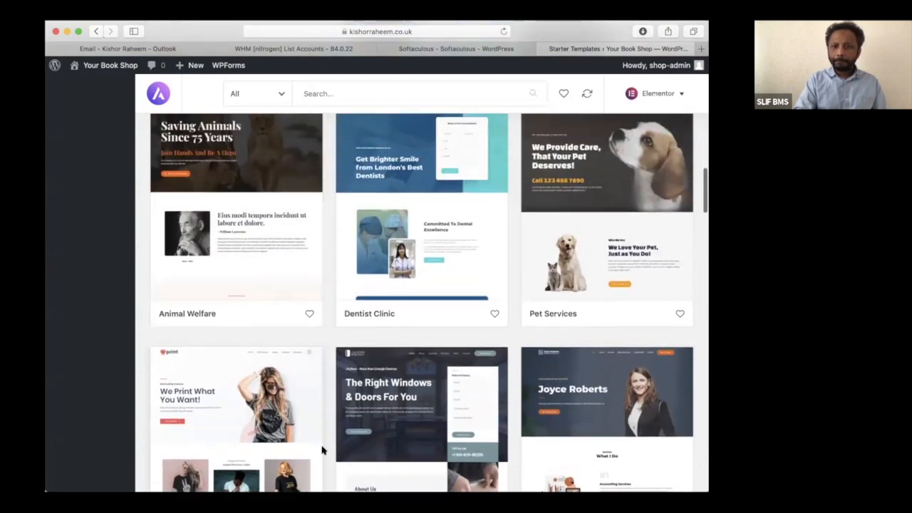
{"action": "scroll", "coordinate": [322, 450], "scroll_direction": "up", "scroll_amount": 5}
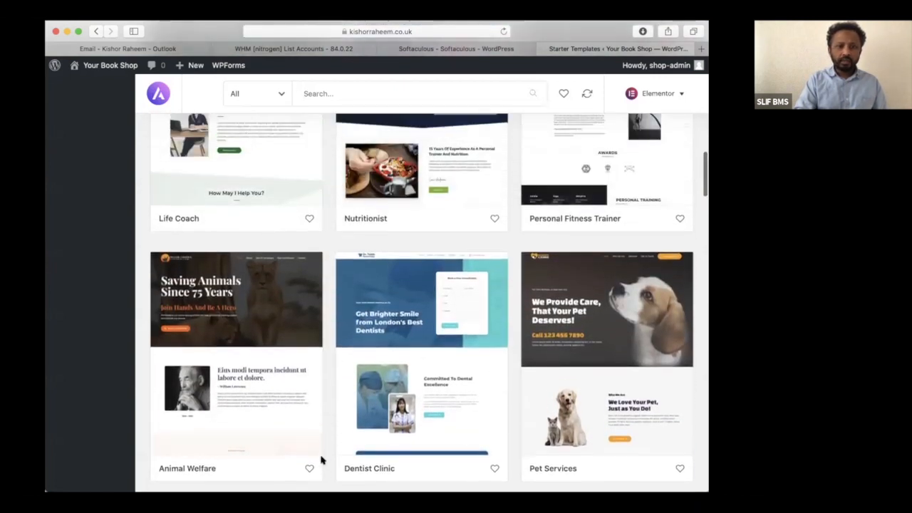
{"action": "scroll", "coordinate": [320, 460], "scroll_direction": "up", "scroll_amount": 4}
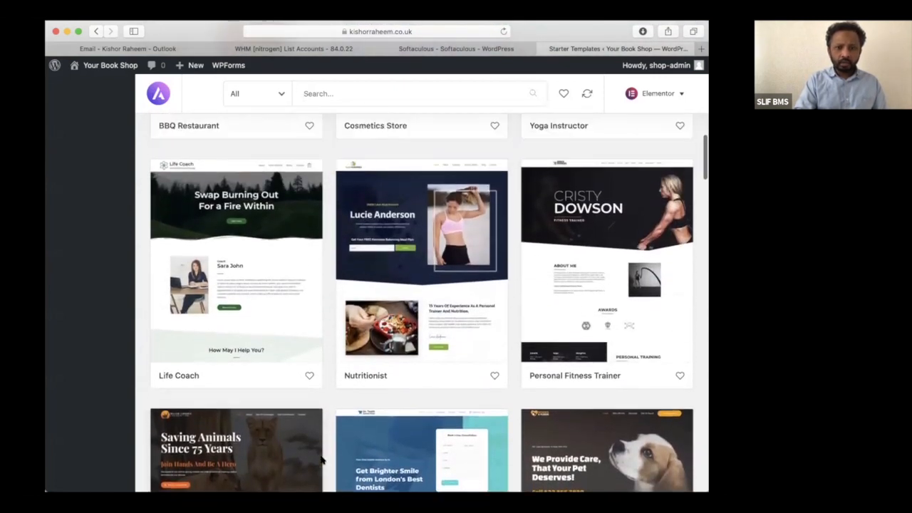
{"action": "scroll", "coordinate": [320, 460], "scroll_direction": "up", "scroll_amount": 1}
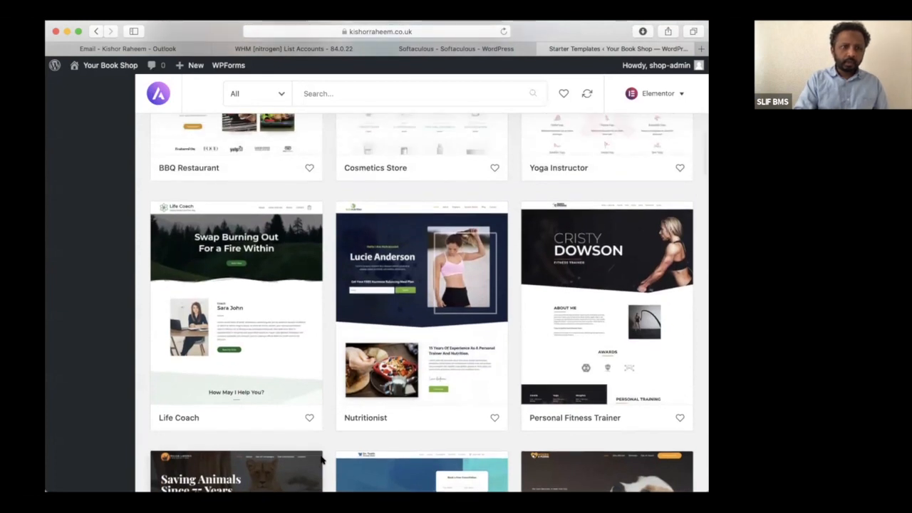
{"action": "scroll", "coordinate": [320, 459], "scroll_direction": "up", "scroll_amount": 3}
{"action": "scroll", "coordinate": [294, 432], "scroll_direction": "up", "scroll_amount": 4}
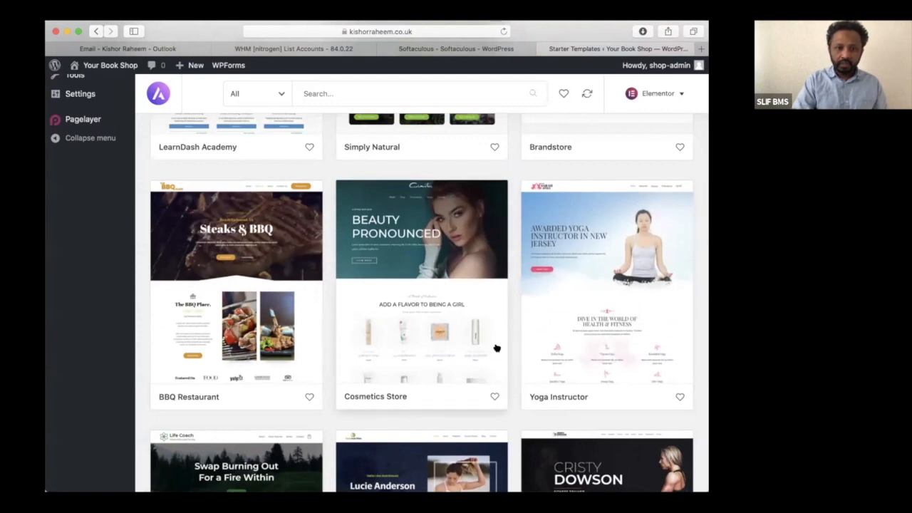
{"action": "scroll", "coordinate": [495, 331], "scroll_direction": "up", "scroll_amount": 5}
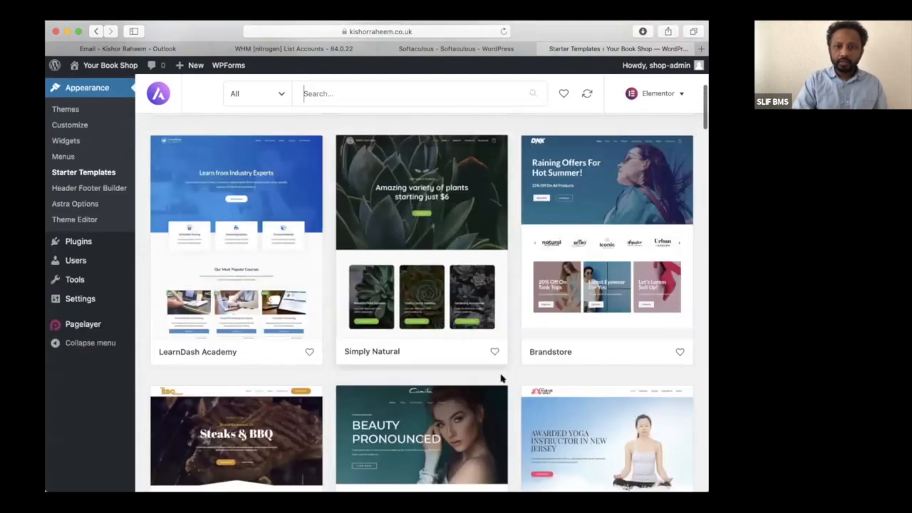
{"action": "scroll", "coordinate": [513, 421], "scroll_direction": "up", "scroll_amount": 4}
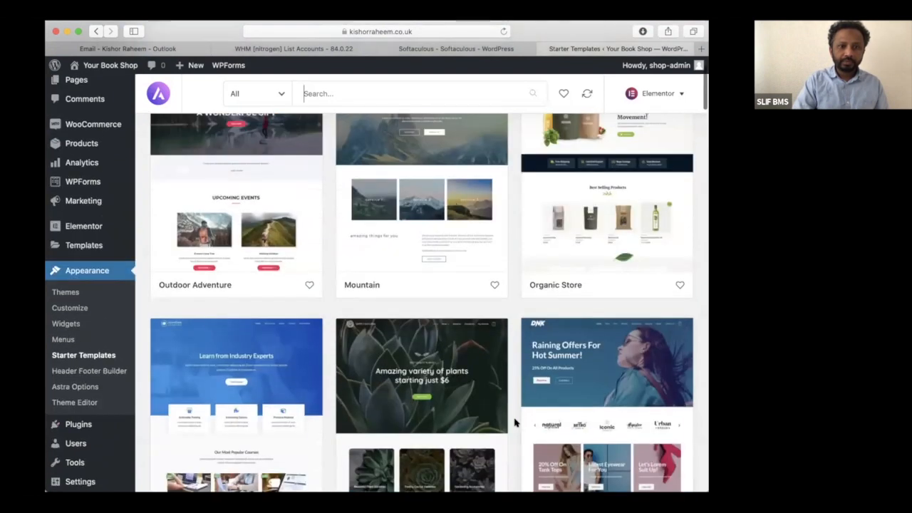
{"action": "scroll", "coordinate": [515, 423], "scroll_direction": "down", "scroll_amount": 3}
{"action": "scroll", "coordinate": [514, 422], "scroll_direction": "up", "scroll_amount": 4}
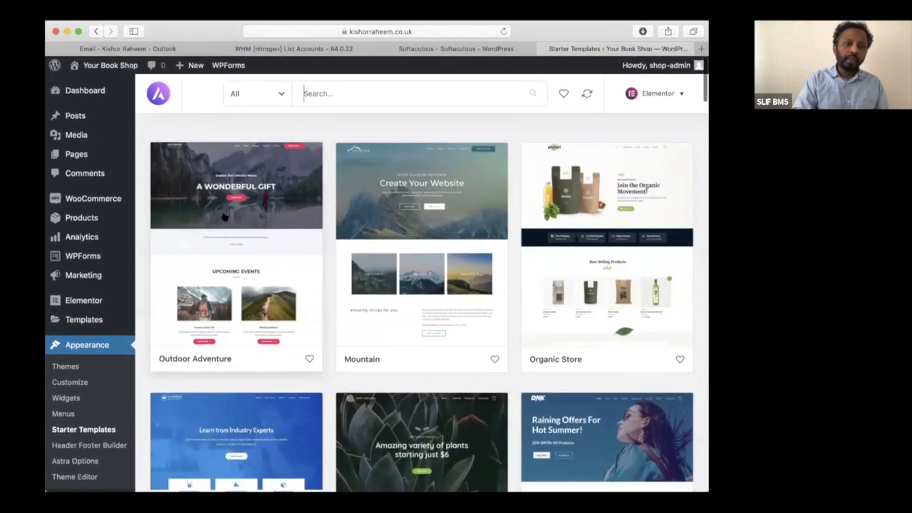
- Import the full Outdoor Adventure site, deleting the previously imported site first
{"action": "left_click", "coordinate": [225, 217]}
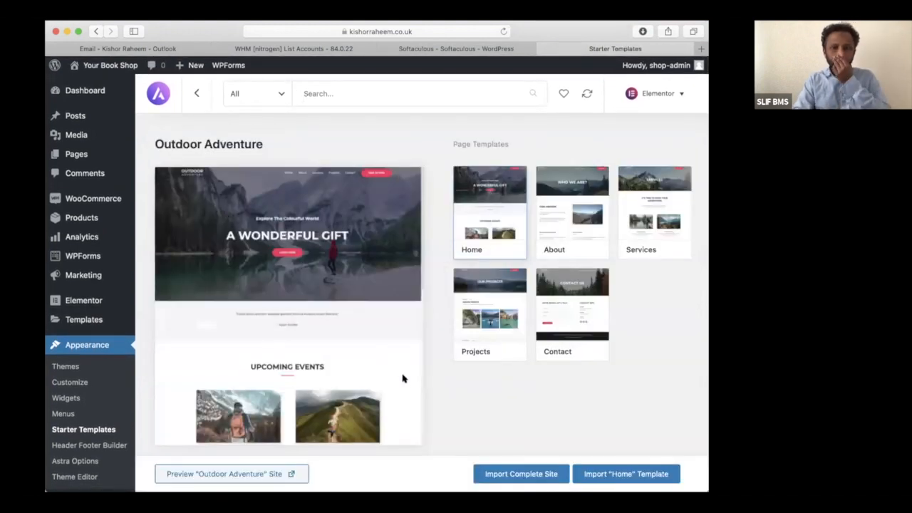
{"action": "left_click", "coordinate": [532, 476]}
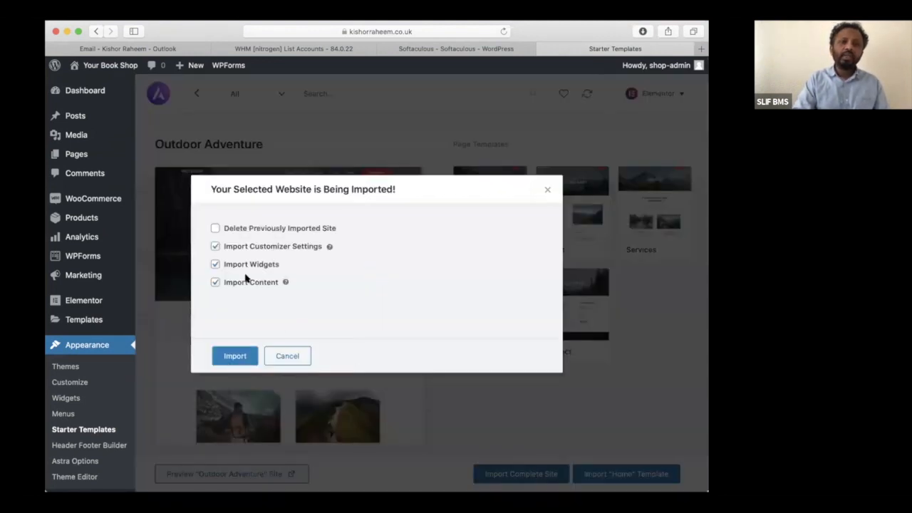
{"action": "left_click", "coordinate": [215, 228]}
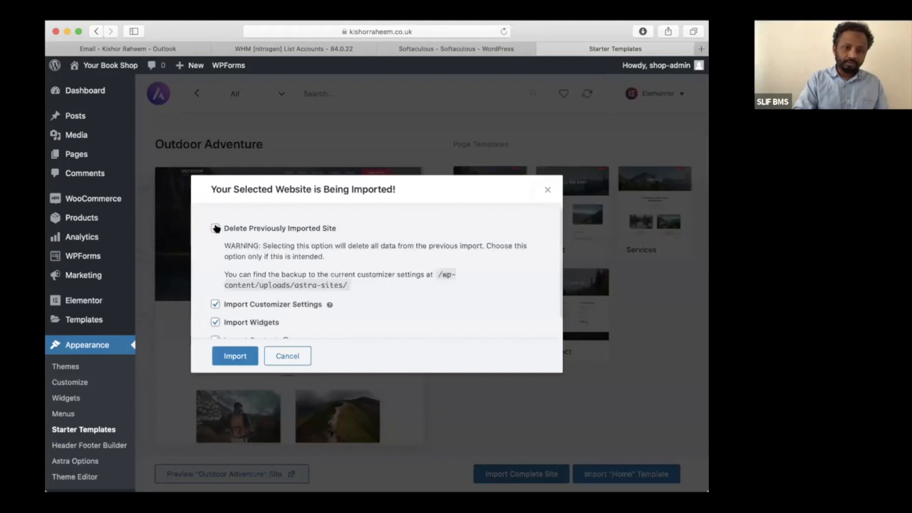
{"action": "scroll", "coordinate": [279, 270], "scroll_direction": "down", "scroll_amount": 2}
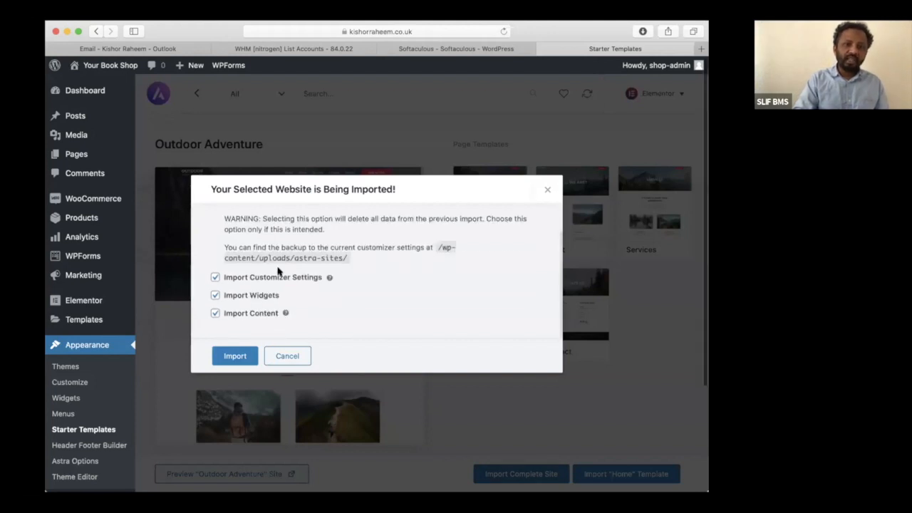
{"action": "left_click", "coordinate": [235, 356]}
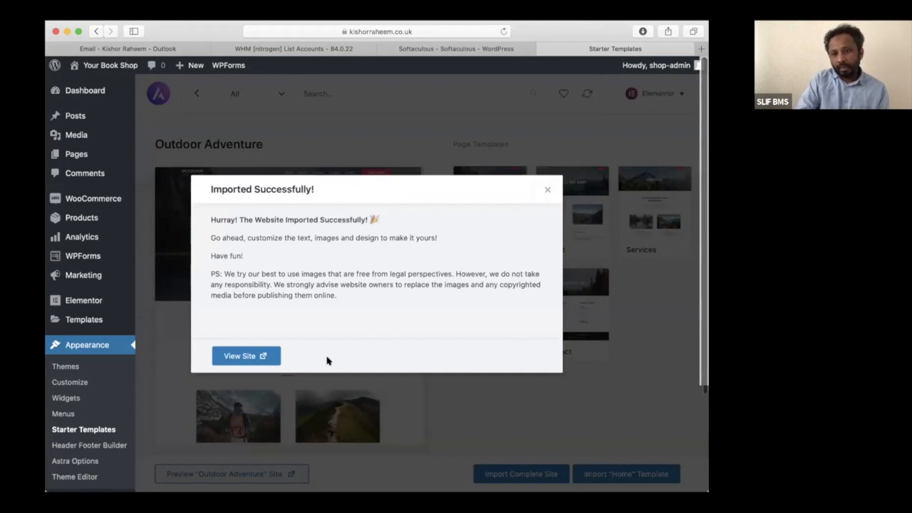
- Open the Outdoor Adventure site in a new tab and scroll through its homepage sections
{"action": "left_click", "coordinate": [257, 359]}
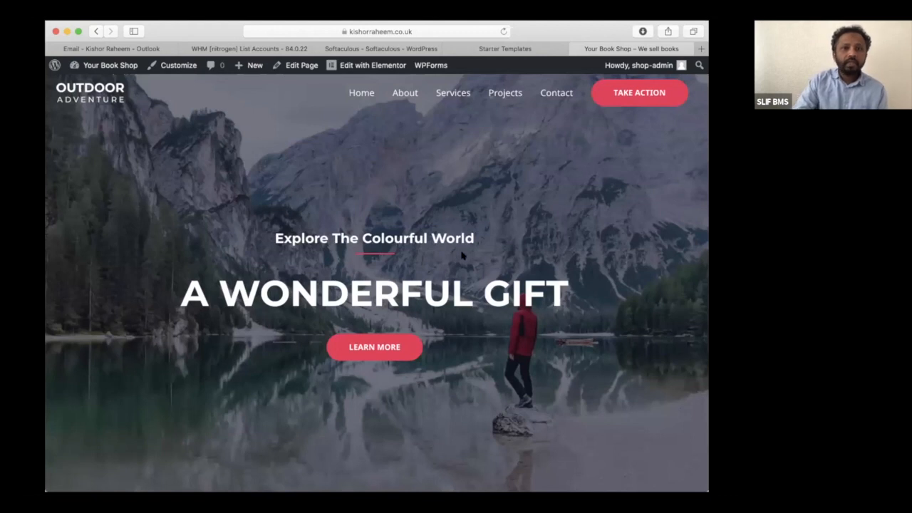
{"action": "scroll", "coordinate": [461, 255], "scroll_direction": "down", "scroll_amount": 10}
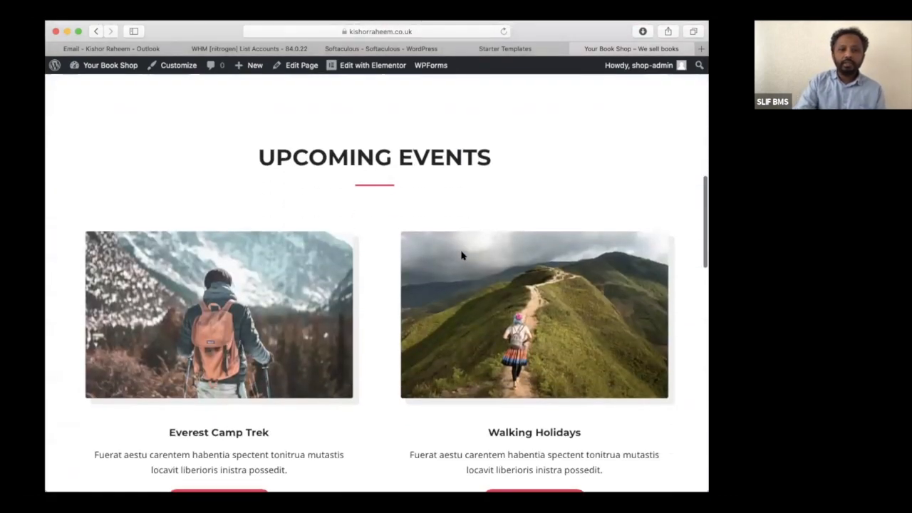
{"action": "scroll", "coordinate": [363, 378], "scroll_direction": "down", "scroll_amount": 10}
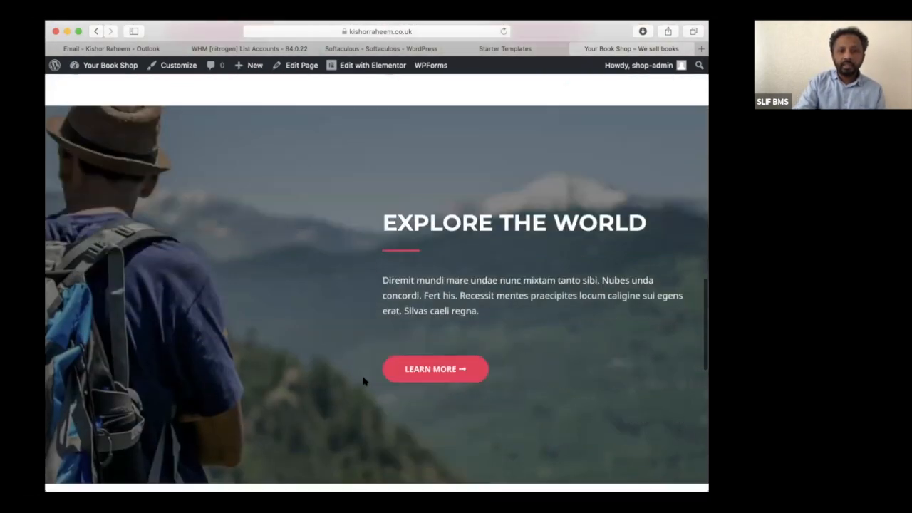
{"action": "scroll", "coordinate": [363, 381], "scroll_direction": "down", "scroll_amount": 5}
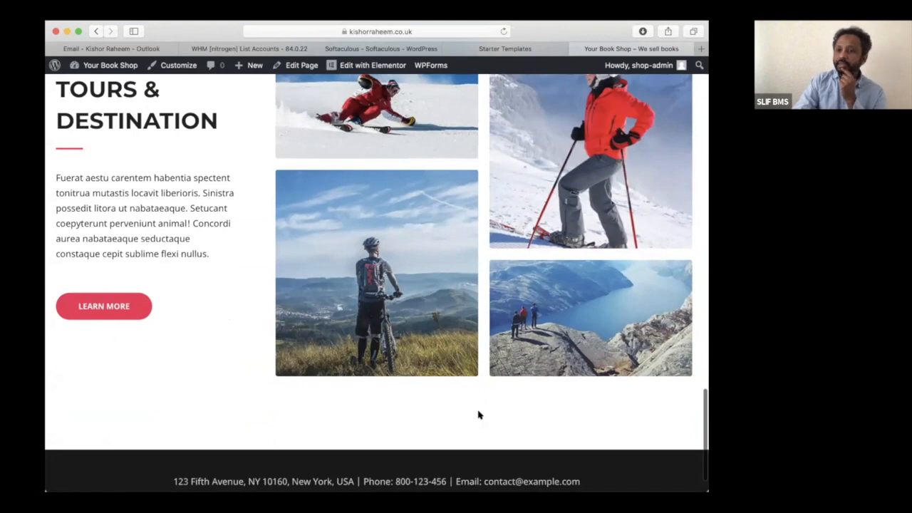
{"action": "scroll", "coordinate": [479, 415], "scroll_direction": "up", "scroll_amount": 20}
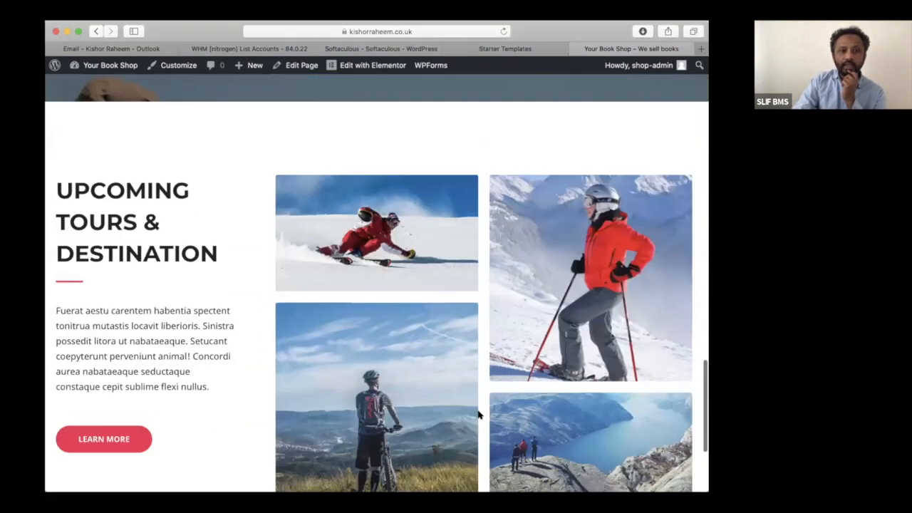
{"action": "scroll", "coordinate": [479, 415], "scroll_direction": "down", "scroll_amount": 15}
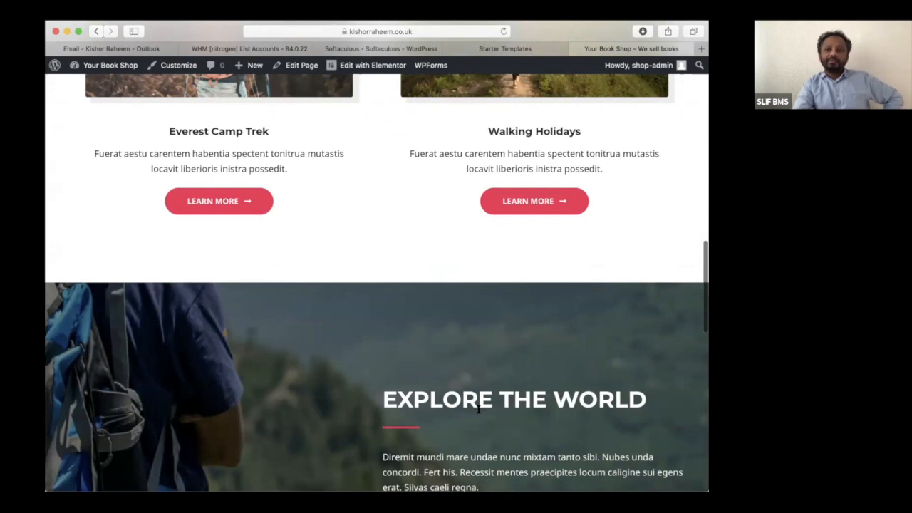
{"action": "scroll", "coordinate": [370, 334], "scroll_direction": "down", "scroll_amount": 10}
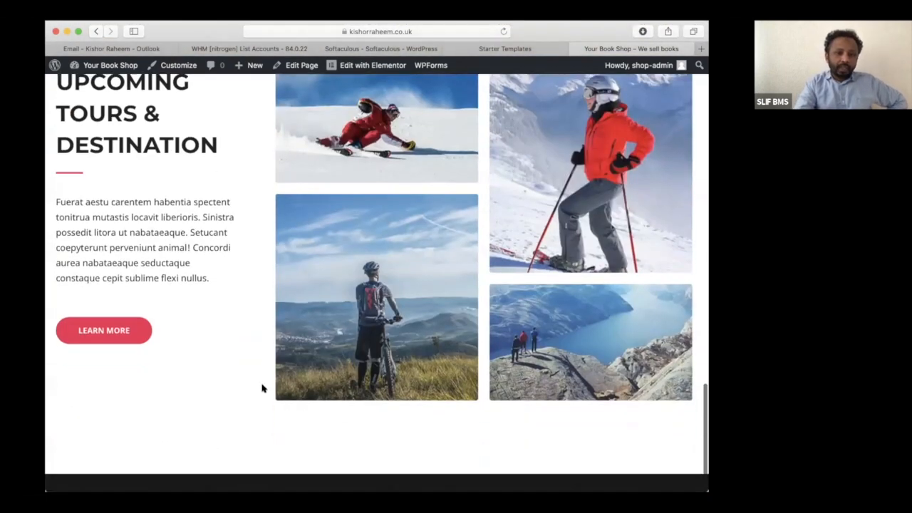
{"action": "scroll", "coordinate": [261, 389], "scroll_direction": "up", "scroll_amount": 20}
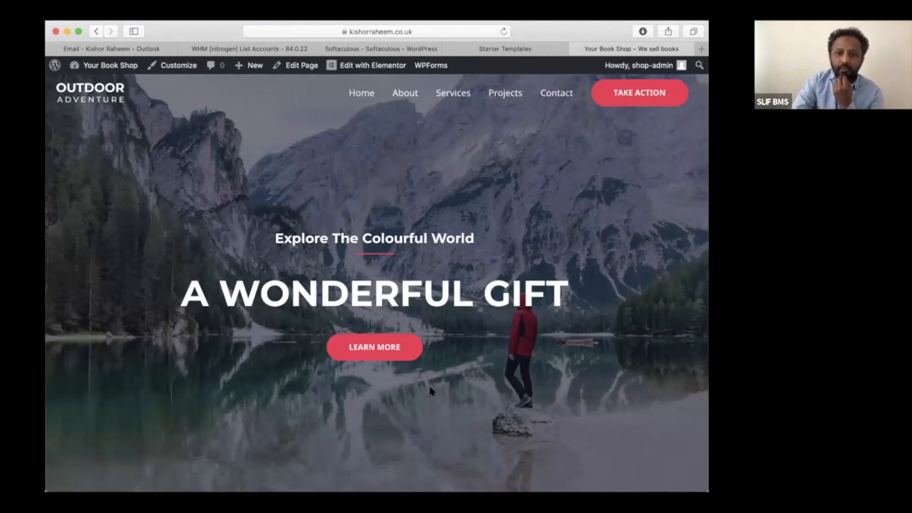
{"action": "scroll", "coordinate": [430, 390], "scroll_direction": "down", "scroll_amount": 2}
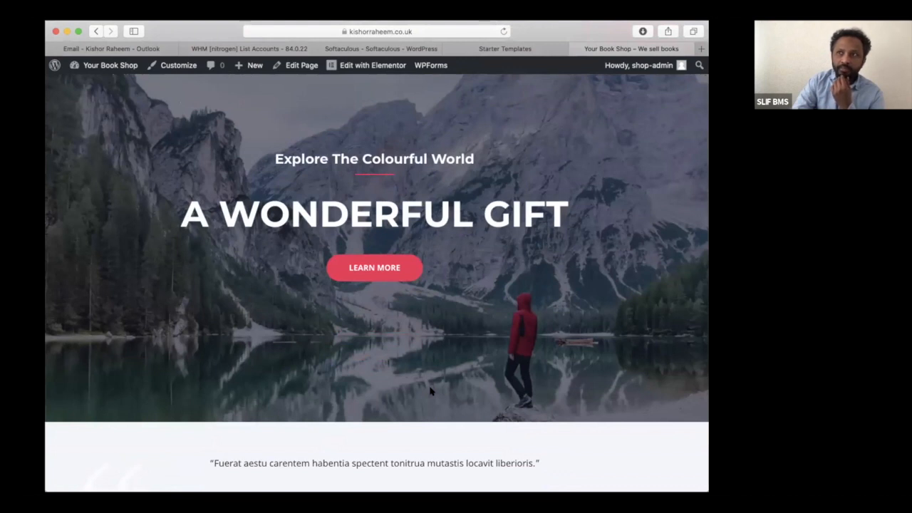
{"action": "scroll", "coordinate": [430, 390], "scroll_direction": "down", "scroll_amount": 5}
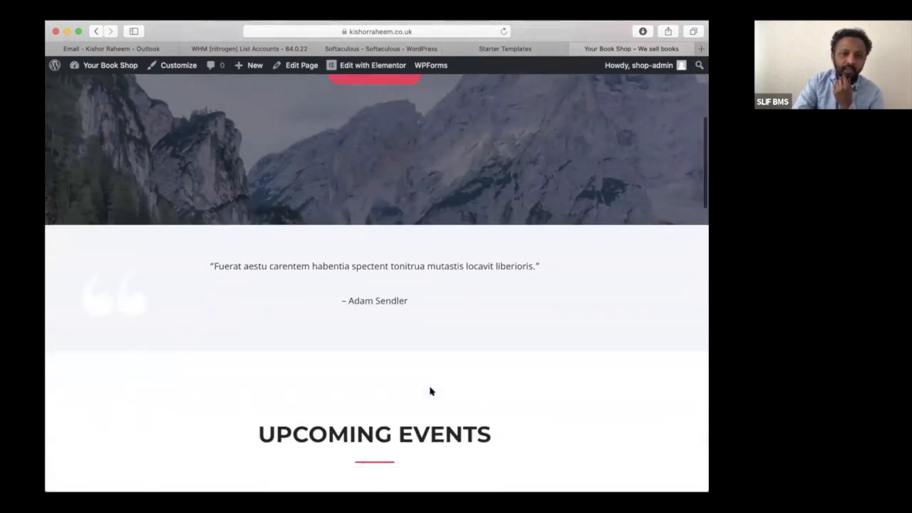
{"action": "scroll", "coordinate": [380, 409], "scroll_direction": "down", "scroll_amount": 5}
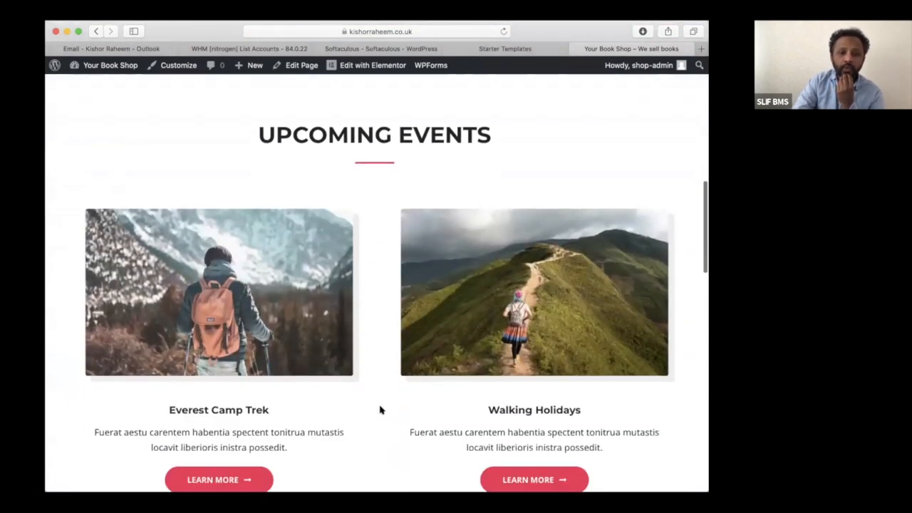
{"action": "scroll", "coordinate": [380, 410], "scroll_direction": "down", "scroll_amount": 5}
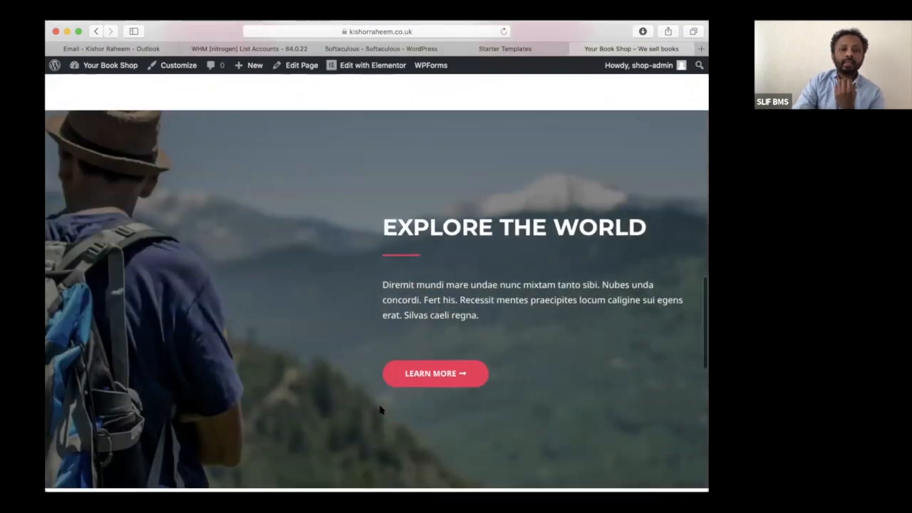
{"action": "scroll", "coordinate": [380, 410], "scroll_direction": "up", "scroll_amount": 15}
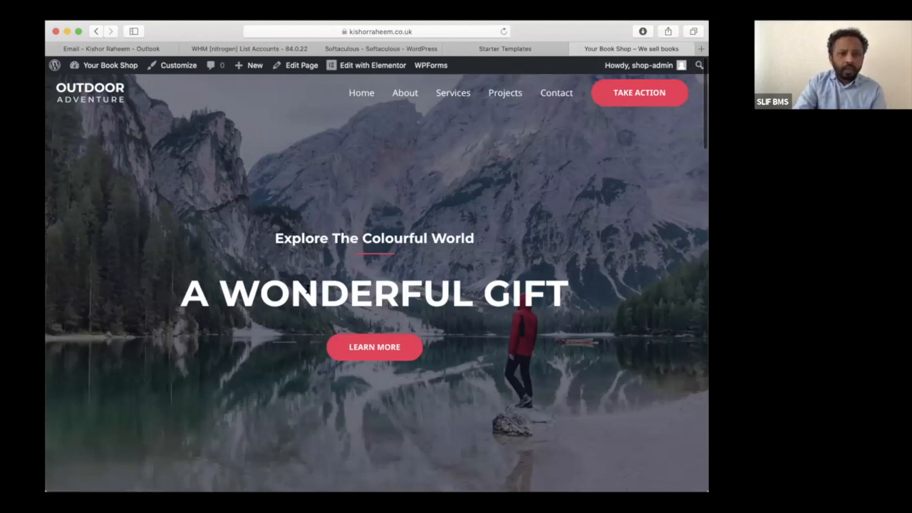
{"action": "scroll", "coordinate": [305, 291], "scroll_direction": "down", "scroll_amount": 15}
{"action": "scroll", "coordinate": [305, 291], "scroll_direction": "up", "scroll_amount": 15}
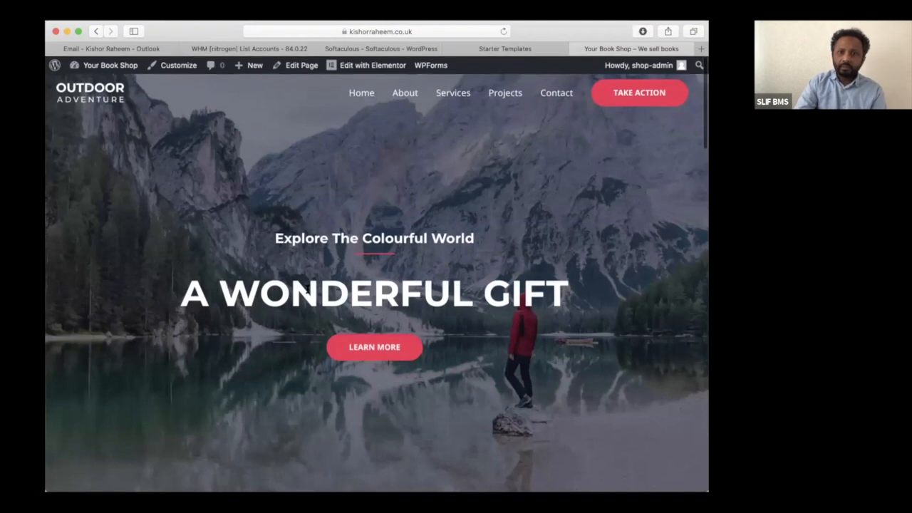
- Go to the 'Who We Are?' About page and open it in Elementor
{"action": "left_click", "coordinate": [411, 95]}
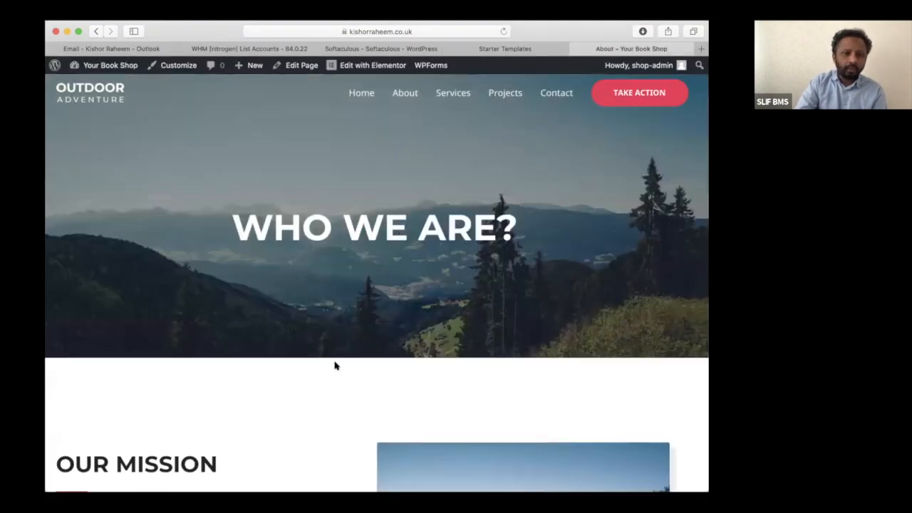
{"action": "scroll", "coordinate": [334, 365], "scroll_direction": "down", "scroll_amount": 3}
{"action": "scroll", "coordinate": [334, 365], "scroll_direction": "down", "scroll_amount": 5}
{"action": "scroll", "coordinate": [336, 365], "scroll_direction": "up", "scroll_amount": 10}
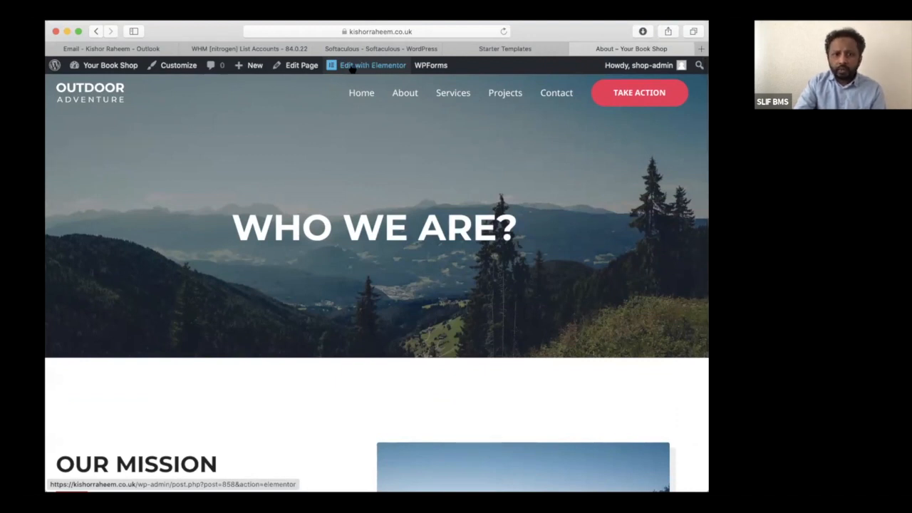
{"action": "left_click", "coordinate": [360, 65]}
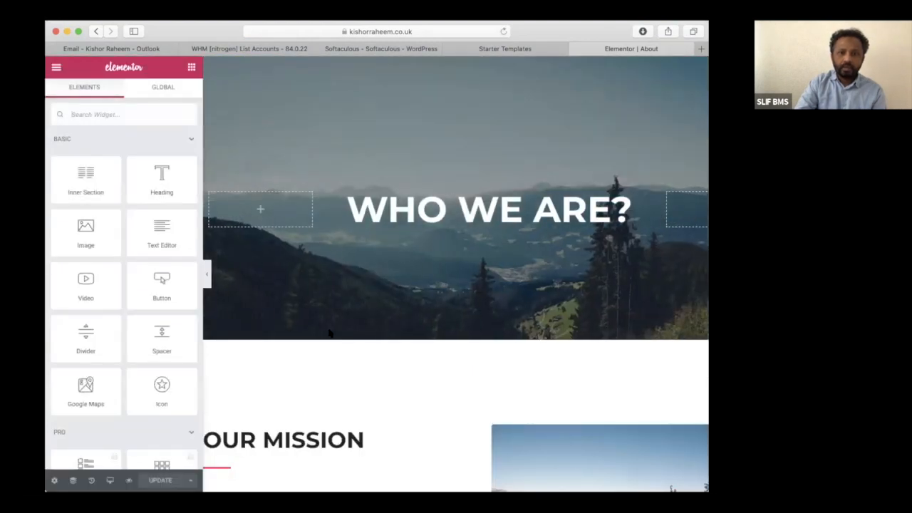
- Select all placeholder text of the first paragraph under OUR MISSION
{"action": "scroll", "coordinate": [329, 333], "scroll_direction": "down", "scroll_amount": 10}
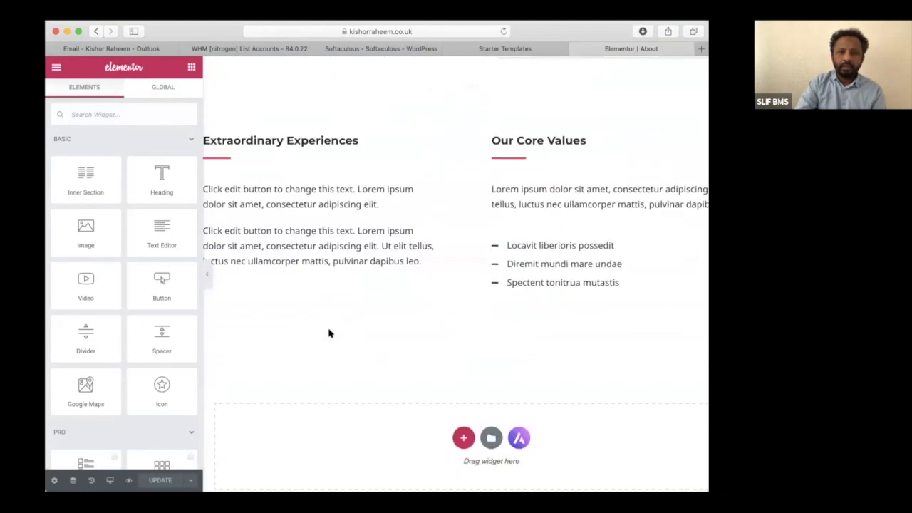
{"action": "scroll", "coordinate": [329, 333], "scroll_direction": "up", "scroll_amount": 10}
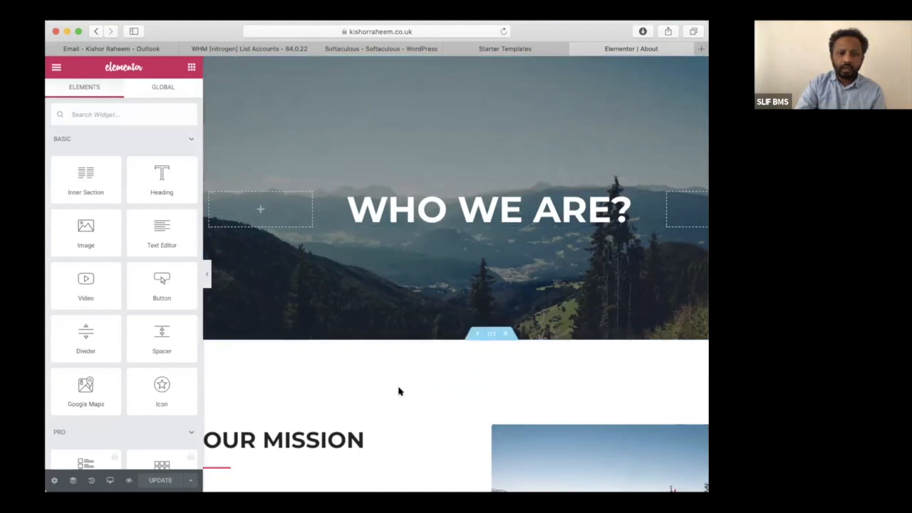
{"action": "scroll", "coordinate": [397, 389], "scroll_direction": "down", "scroll_amount": 5}
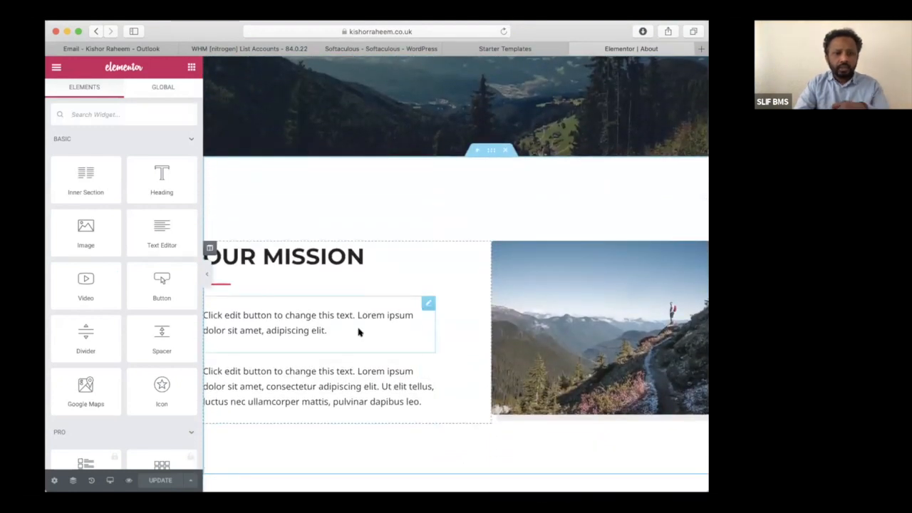
{"action": "left_click", "coordinate": [359, 332]}
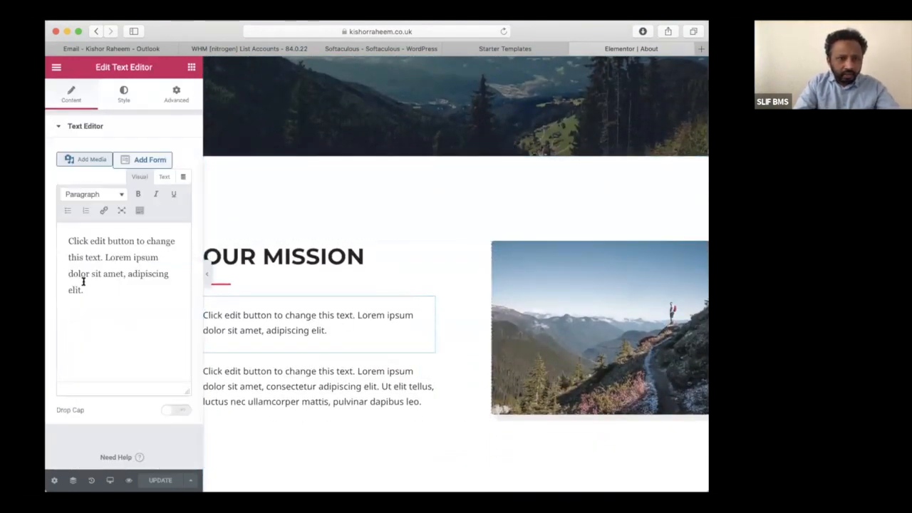
{"action": "left_click_drag", "start_coordinate": [85, 288], "coordinate": [59, 234]}
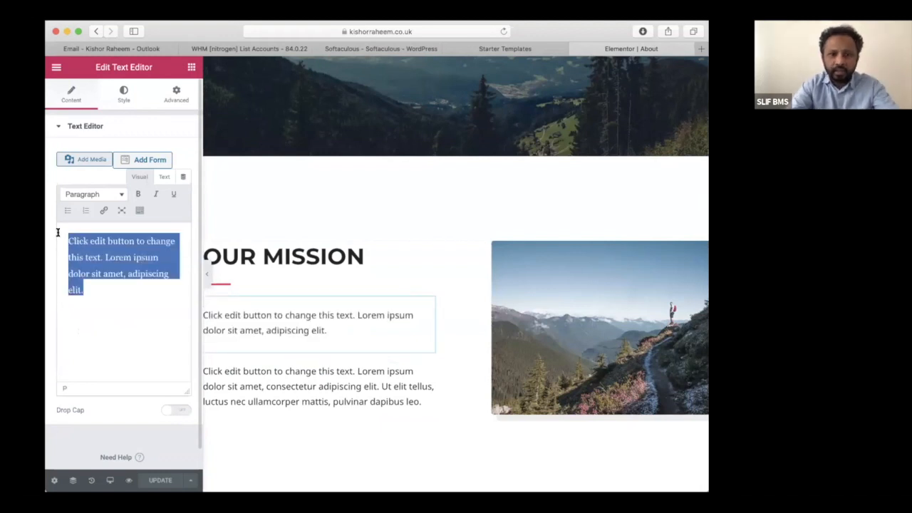
- Finish the first mission line, then replace the second paragraph with 'Get the best customer satisfaction for the affordable price.'
{"action": "type", "text": "We bring the best"}
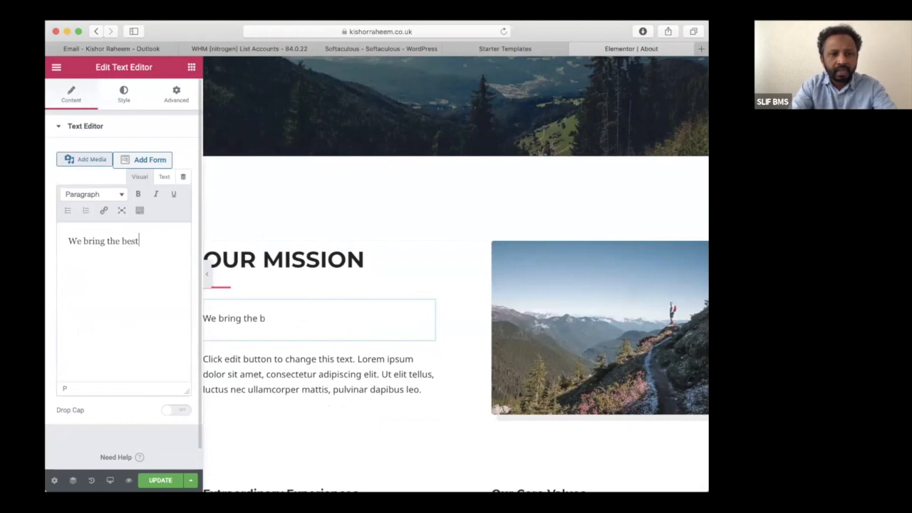
{"action": "type", "text": " ever"}
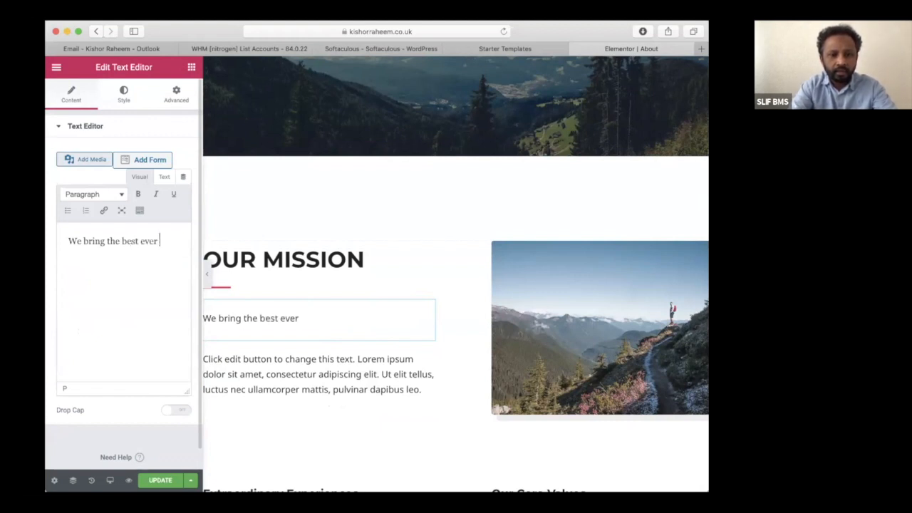
{"action": "type", "text": "y ntertainment for your life"}
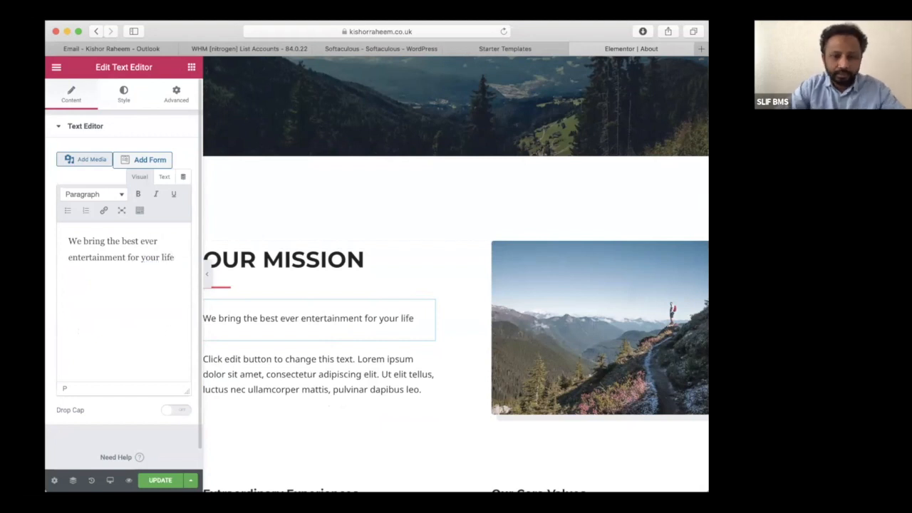
{"action": "left_click", "coordinate": [290, 374]}
{"action": "left_click_drag", "start_coordinate": [111, 341], "coordinate": [60, 243]}
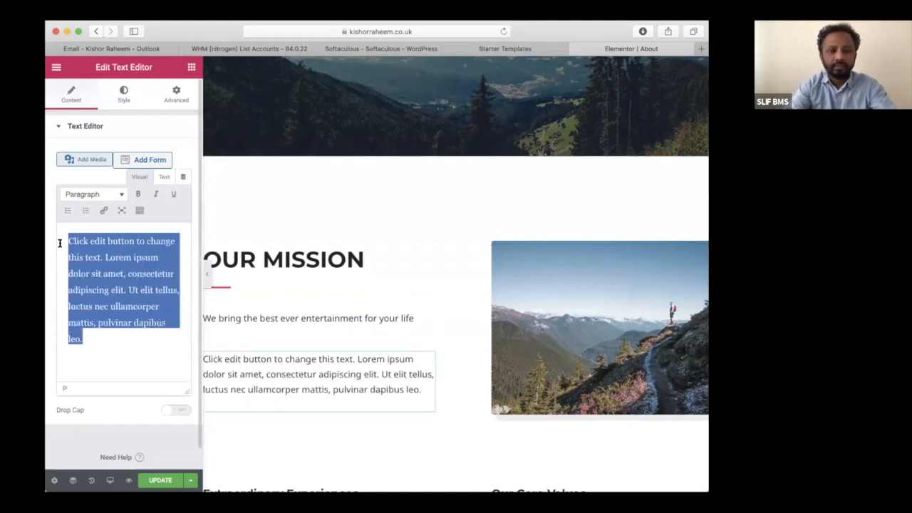
{"action": "type", "text": "P"}
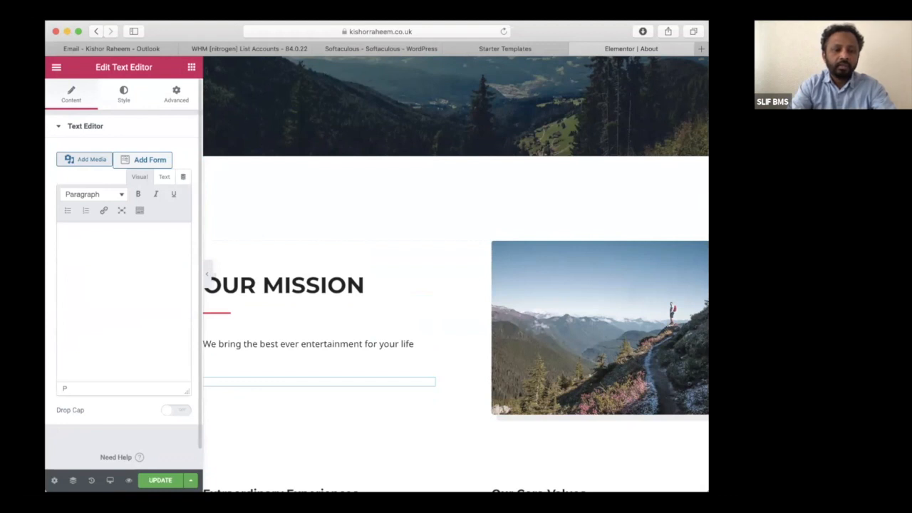
{"action": "type", "text": "Get the "}
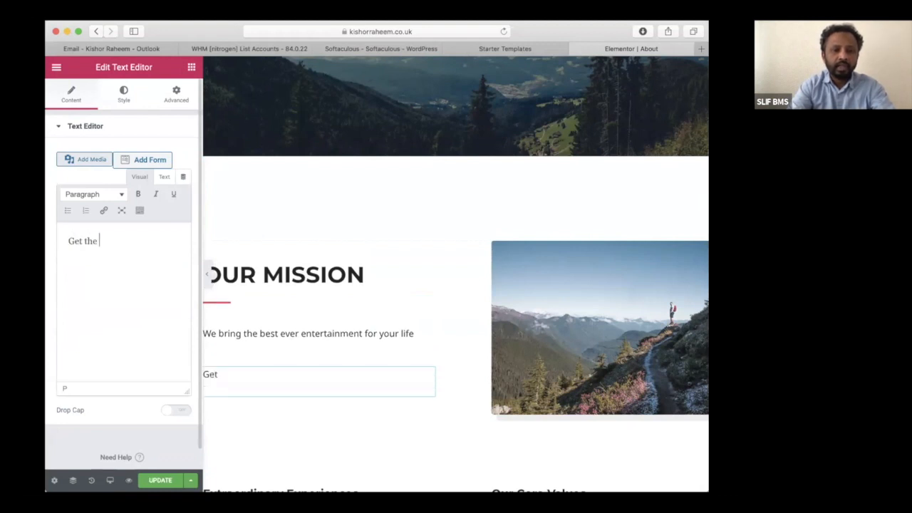
{"action": "type", "text": "best"}
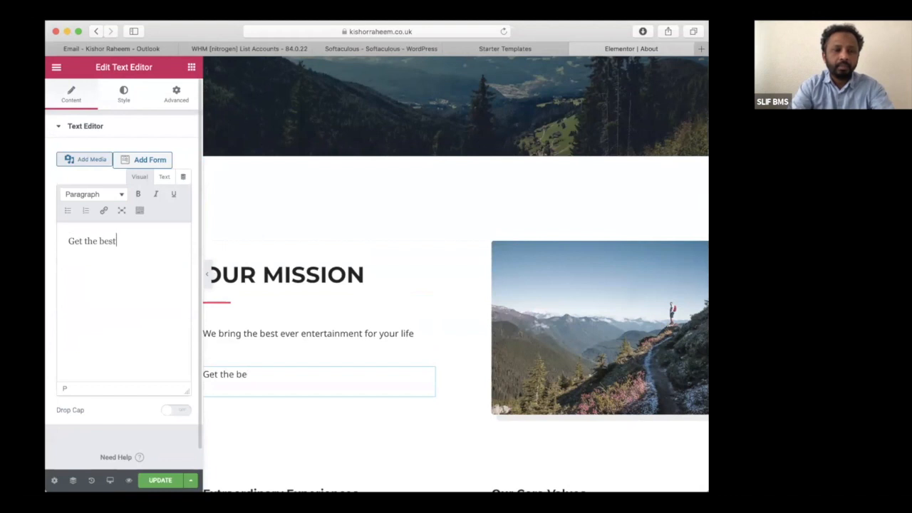
{"action": "type", "text": " customer satisfac"}
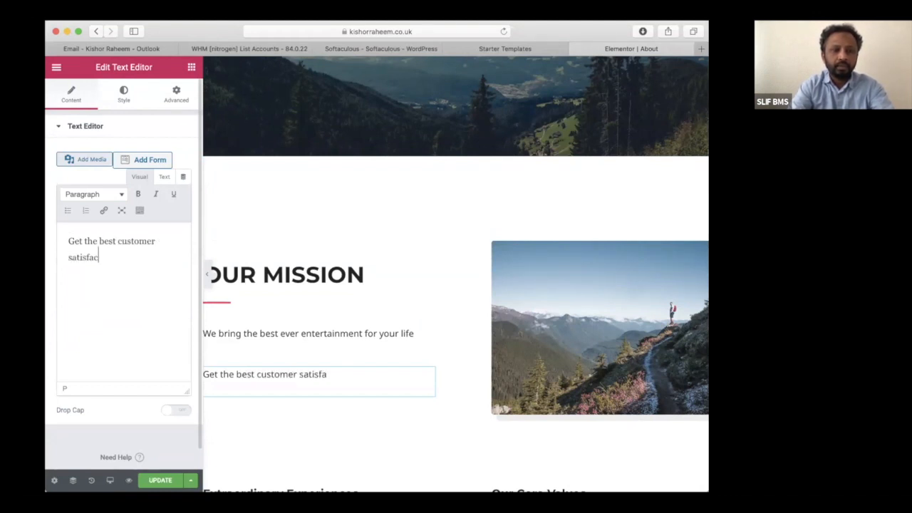
{"action": "type", "text": "tion for the aff"}
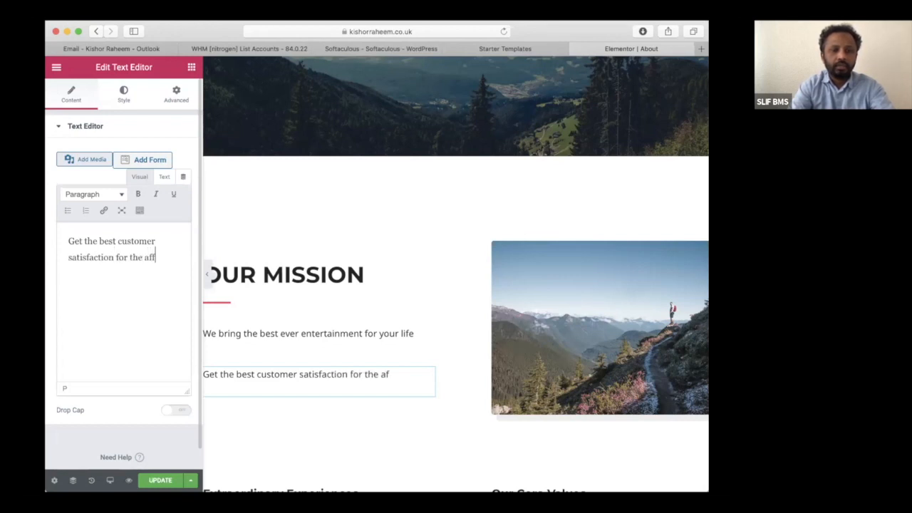
{"action": "type", "text": "ordable p"}
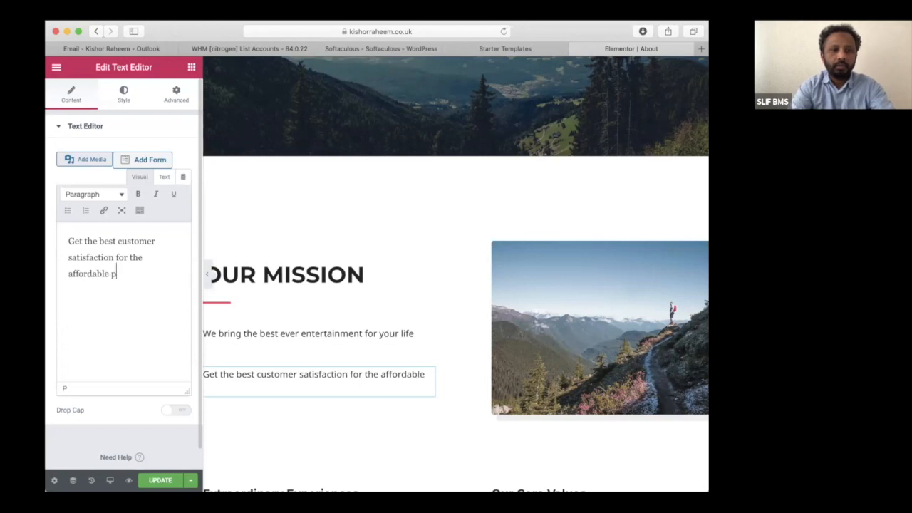
{"action": "type", "text": "rice."}
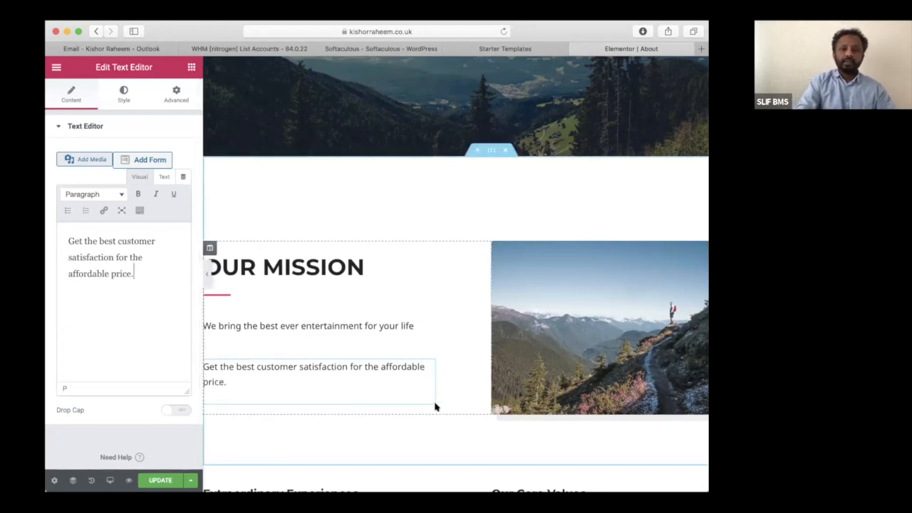
{"action": "scroll", "coordinate": [439, 405], "scroll_direction": "down", "scroll_amount": 5}
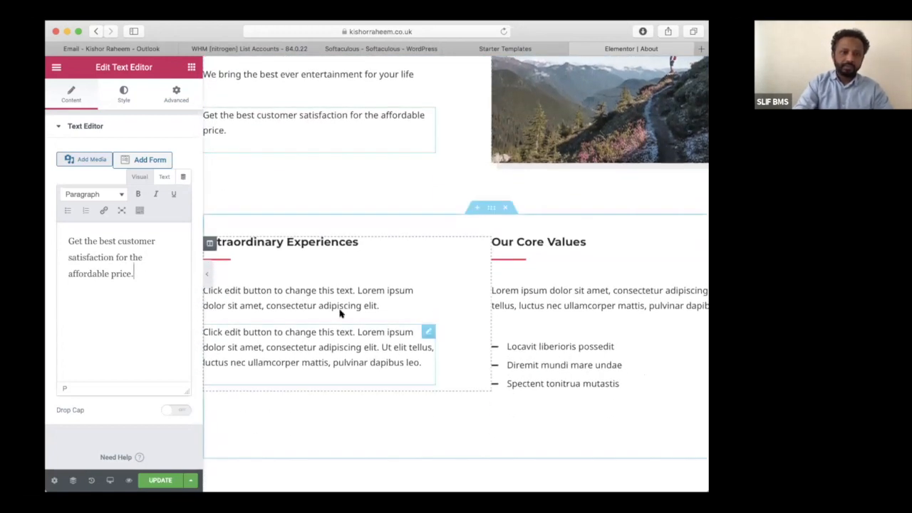
{"action": "scroll", "coordinate": [428, 317], "scroll_direction": "down", "scroll_amount": 3}
{"action": "scroll", "coordinate": [527, 269], "scroll_direction": "up", "scroll_amount": 3}
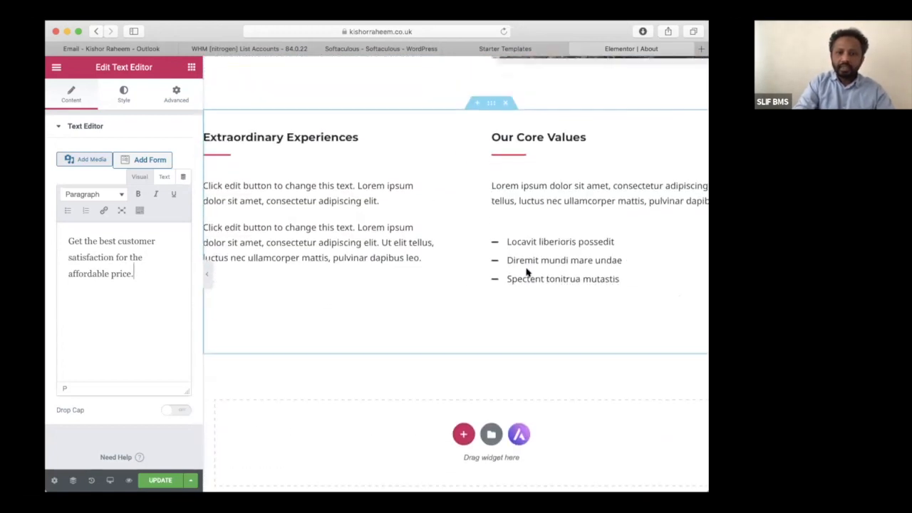
{"action": "scroll", "coordinate": [528, 271], "scroll_direction": "up", "scroll_amount": 8}
{"action": "scroll", "coordinate": [586, 309], "scroll_direction": "down", "scroll_amount": 4}
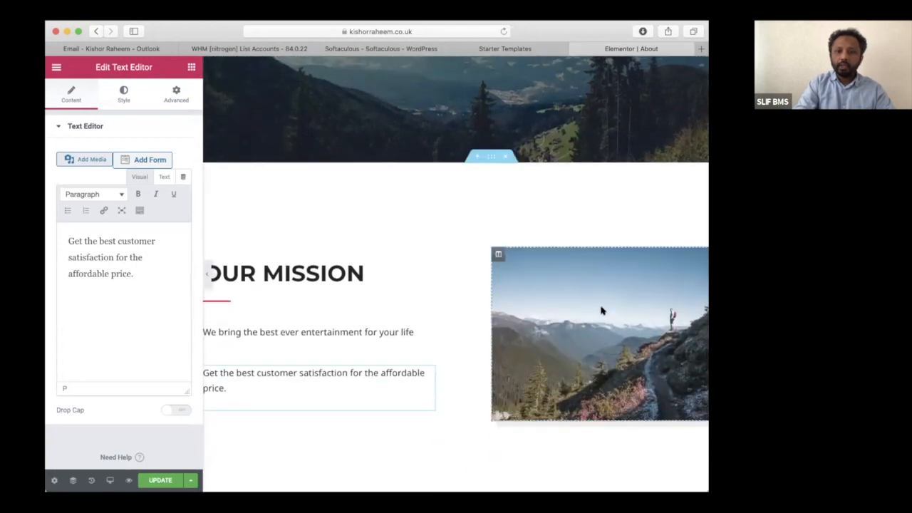
- Swap the mountain-hiker image beside Our Mission for winter-sports-03.jpg from the Media Library
{"action": "left_click", "coordinate": [617, 307]}
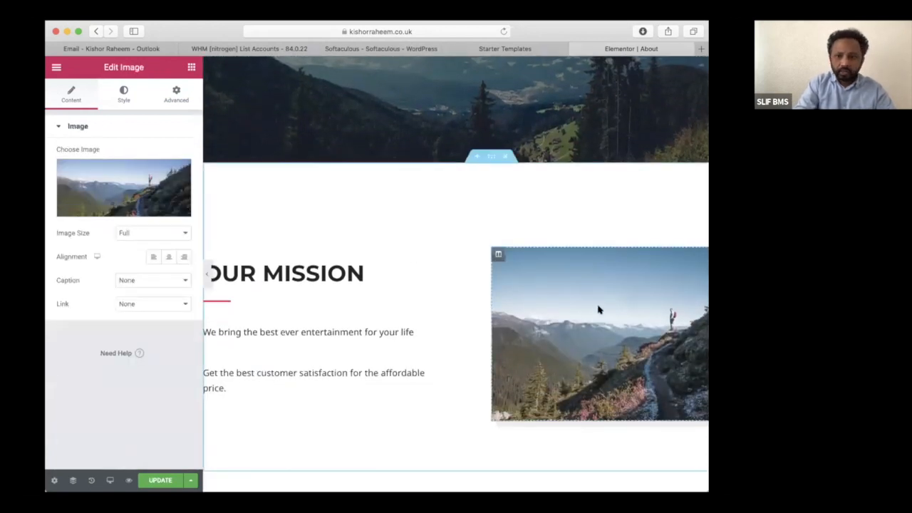
{"action": "left_click", "coordinate": [131, 188]}
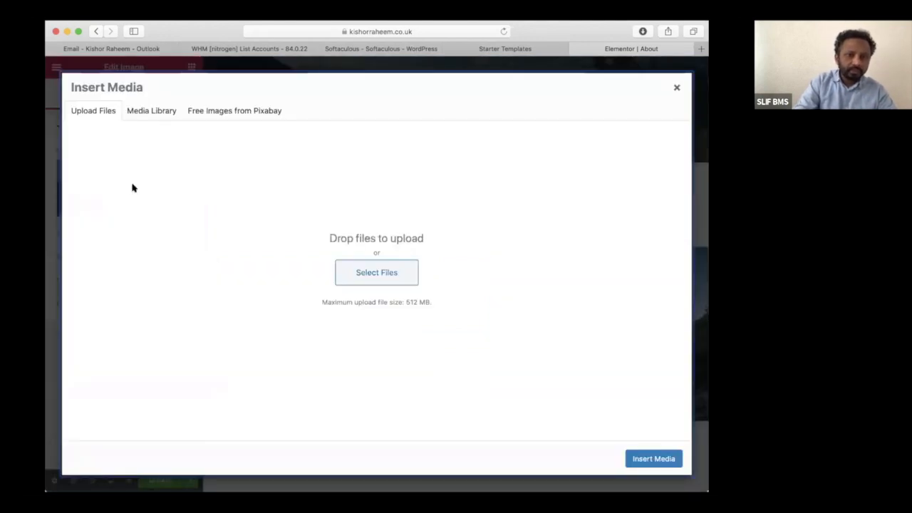
{"action": "left_click", "coordinate": [156, 122]}
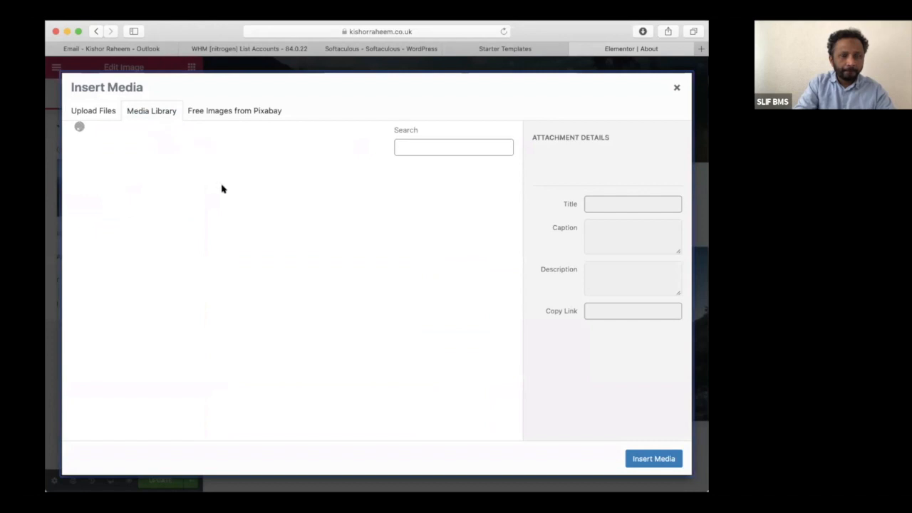
{"action": "scroll", "coordinate": [239, 284], "scroll_direction": "down", "scroll_amount": 1}
{"action": "scroll", "coordinate": [244, 306], "scroll_direction": "down", "scroll_amount": 5}
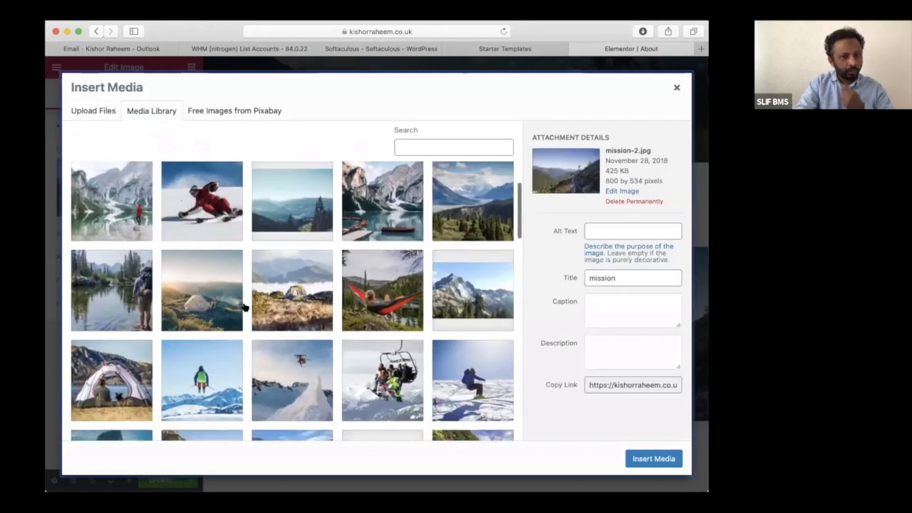
{"action": "scroll", "coordinate": [244, 307], "scroll_direction": "up", "scroll_amount": 2}
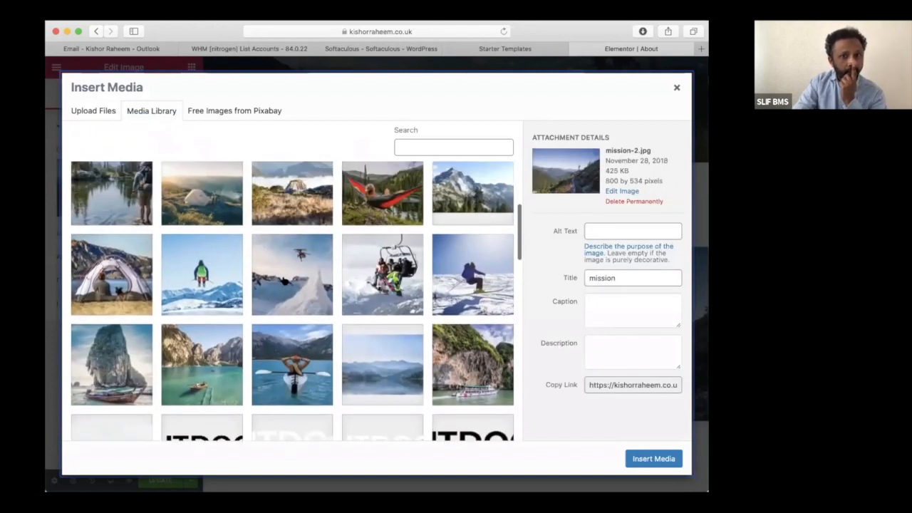
{"action": "left_click", "coordinate": [292, 281]}
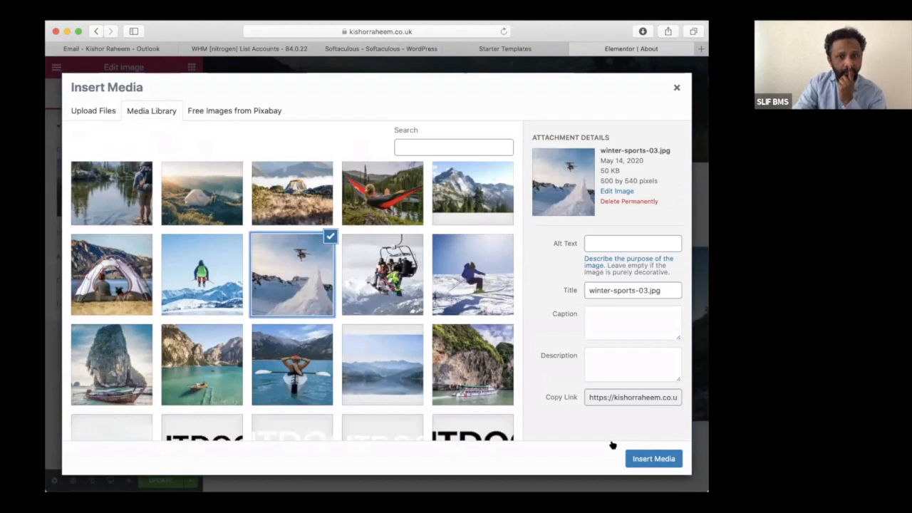
{"action": "left_click", "coordinate": [645, 457]}
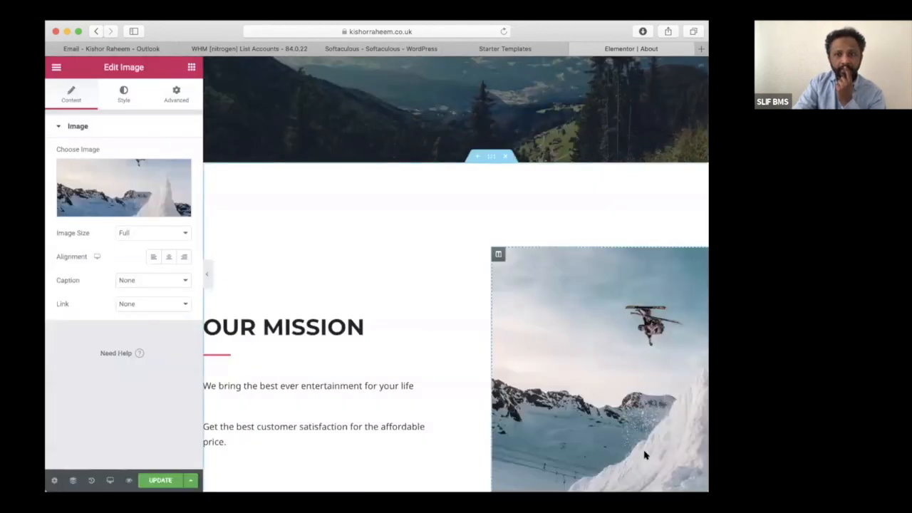
- Set the OUR MISSION heading's text colour to bright red (#D11212)
{"action": "scroll", "coordinate": [633, 405], "scroll_direction": "down", "scroll_amount": 5}
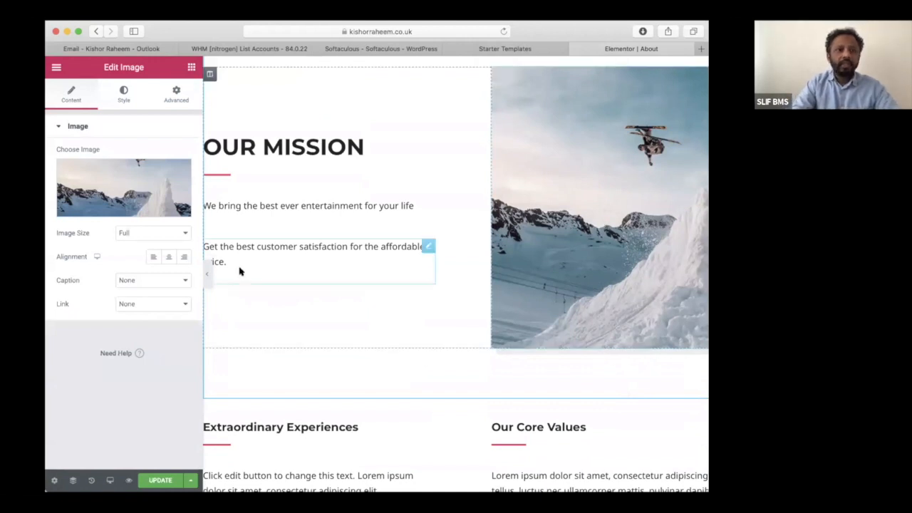
{"action": "left_click", "coordinate": [303, 137]}
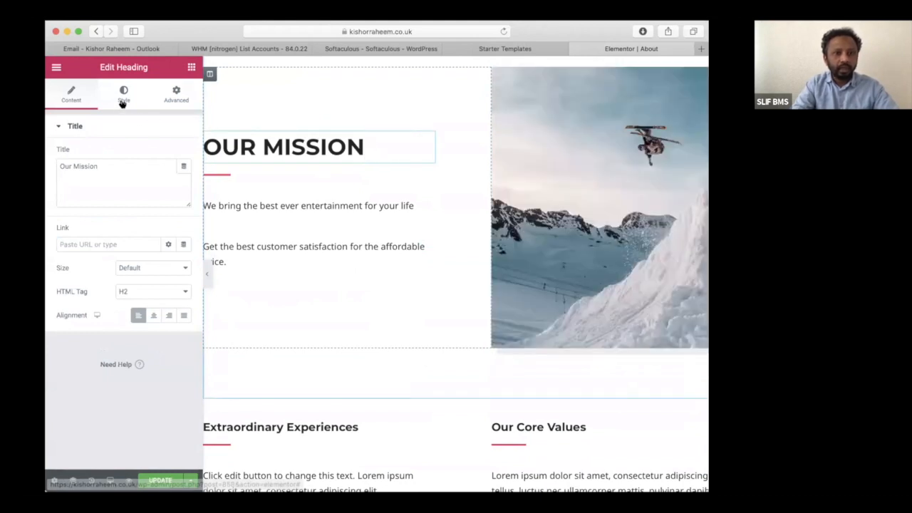
{"action": "left_click", "coordinate": [123, 100]}
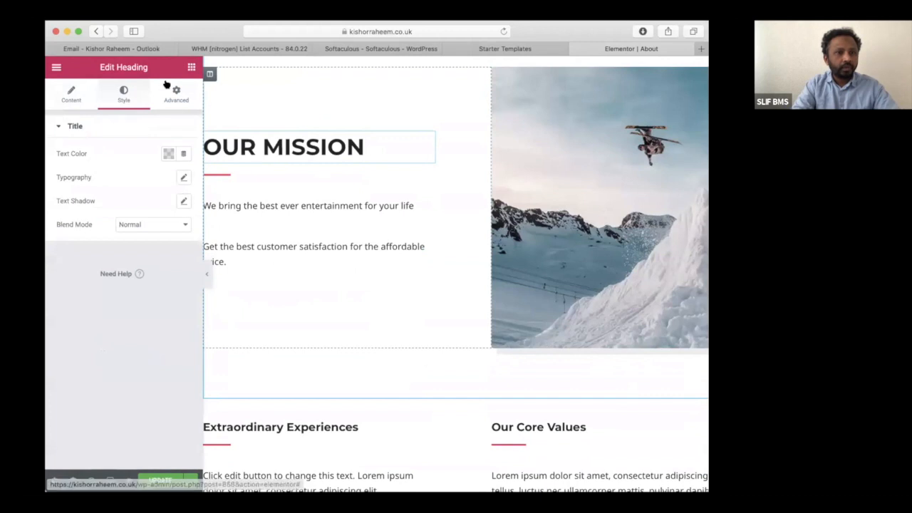
{"action": "left_click", "coordinate": [184, 179]}
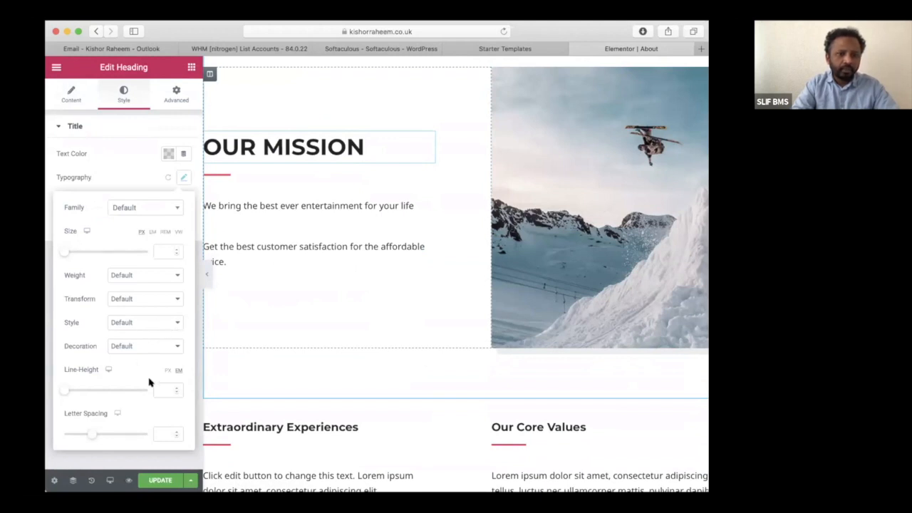
{"action": "left_click", "coordinate": [183, 177]}
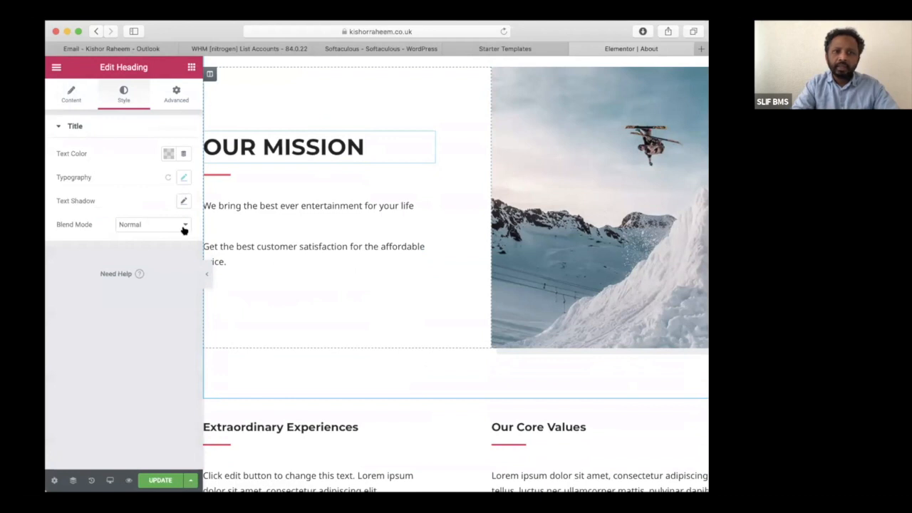
{"action": "left_click", "coordinate": [166, 156]}
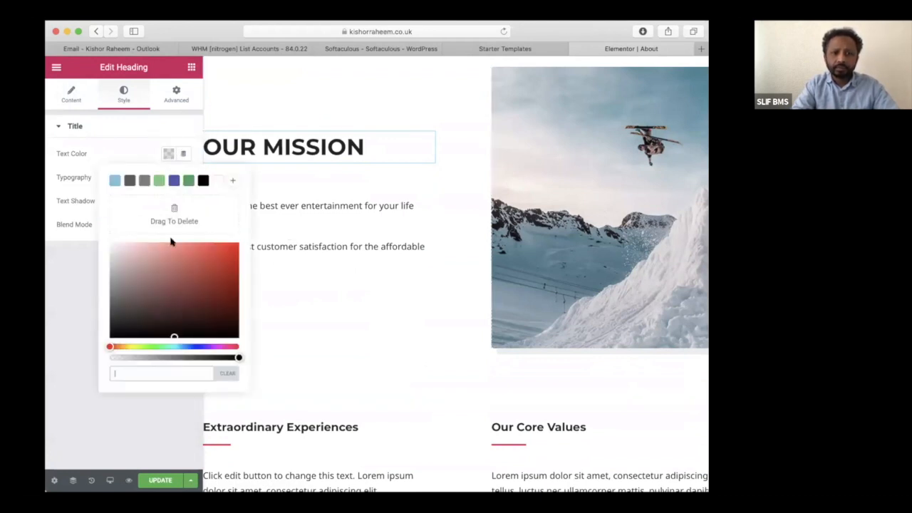
{"action": "left_click", "coordinate": [225, 271]}
{"action": "left_click", "coordinate": [228, 259]}
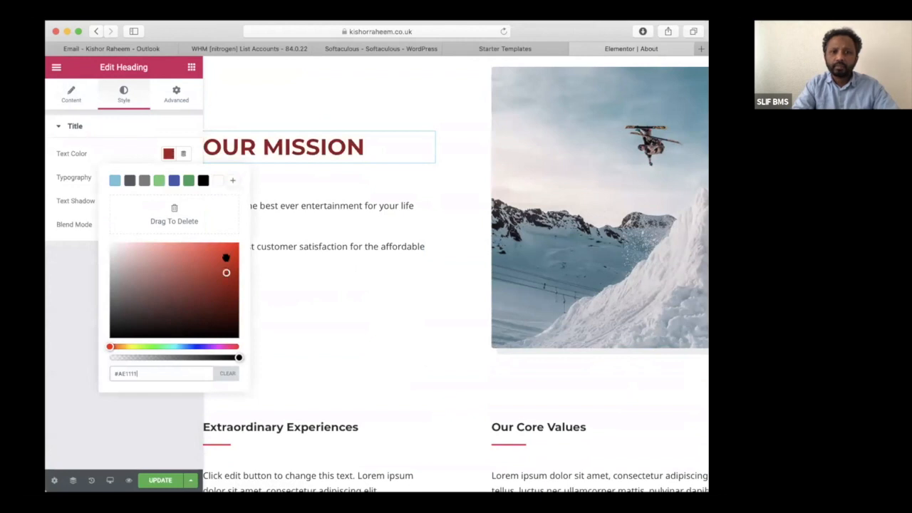
{"action": "left_click", "coordinate": [327, 226]}
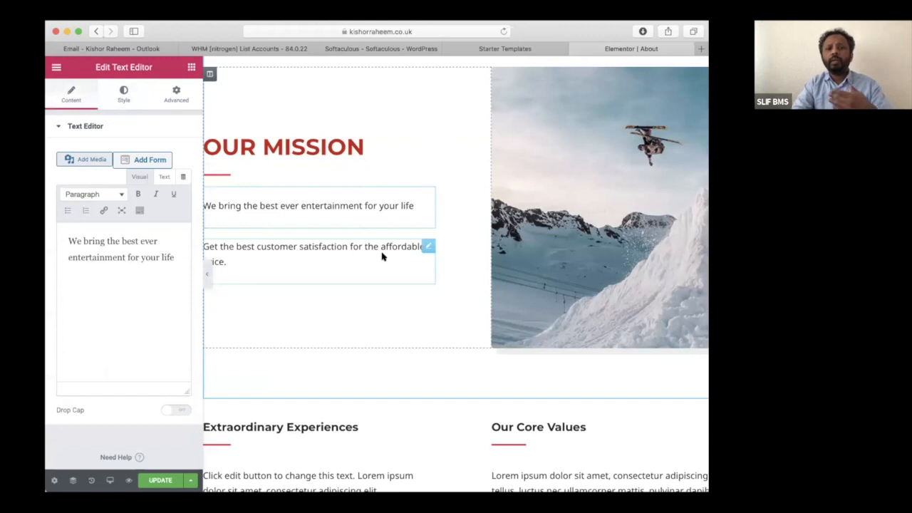
- Save the page with Update and preview the changes in a new tab
{"action": "scroll", "coordinate": [381, 256], "scroll_direction": "down", "scroll_amount": 4}
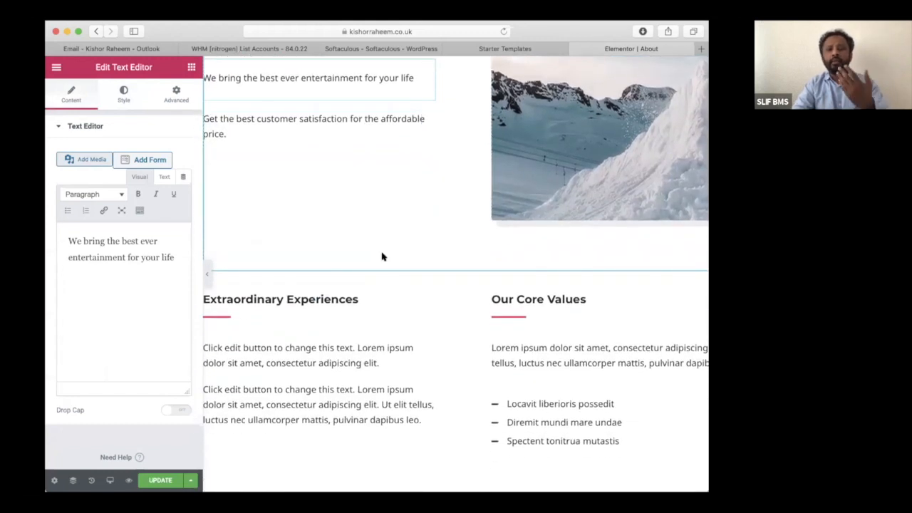
{"action": "scroll", "coordinate": [382, 257], "scroll_direction": "up", "scroll_amount": 4}
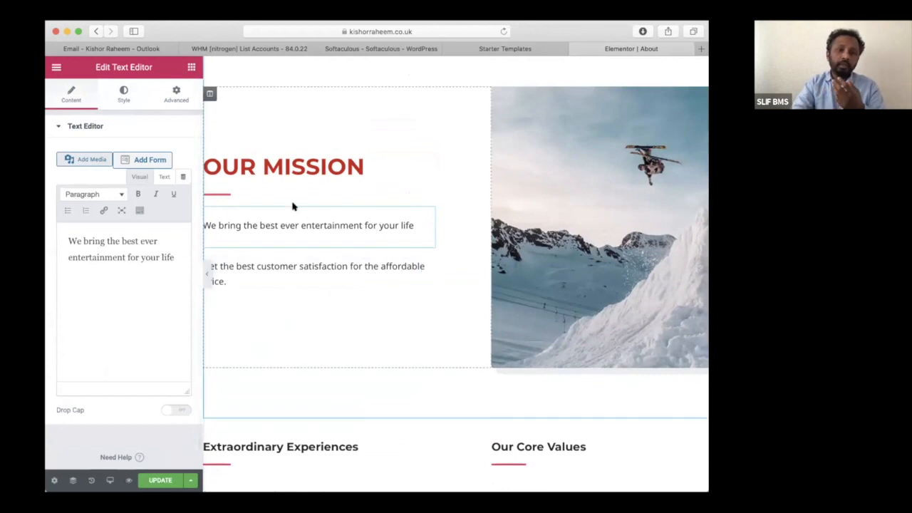
{"action": "left_click", "coordinate": [160, 480]}
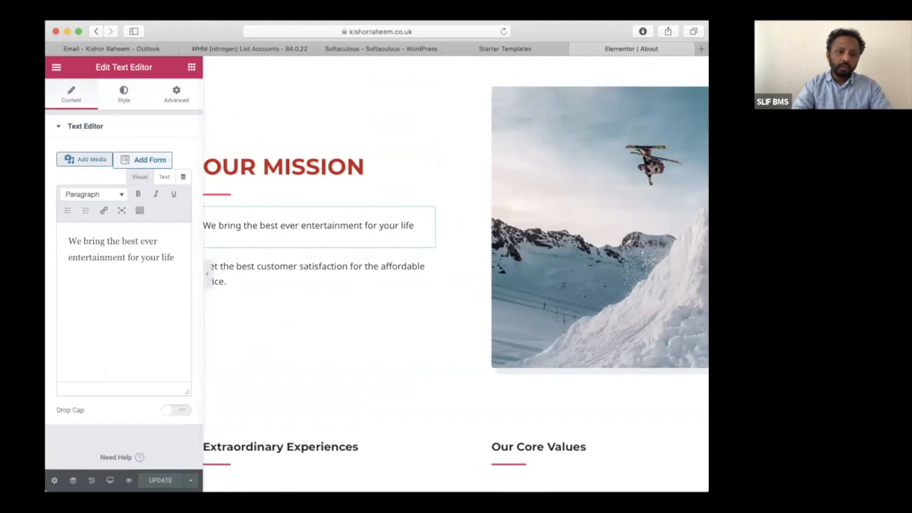
{"action": "left_click", "coordinate": [128, 480]}
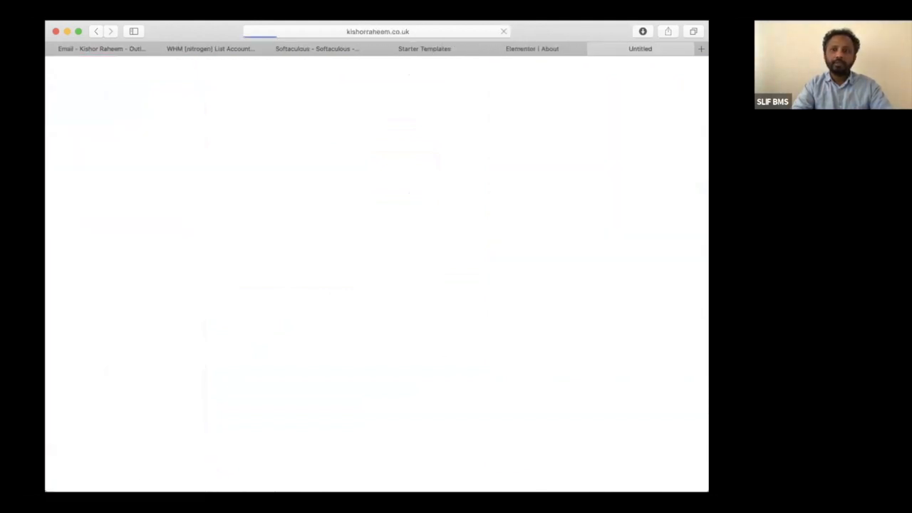
- Scroll through the live About page down to the footer and back to the top
{"action": "scroll", "coordinate": [321, 342], "scroll_direction": "down", "scroll_amount": 3}
{"action": "scroll", "coordinate": [320, 342], "scroll_direction": "down", "scroll_amount": 2}
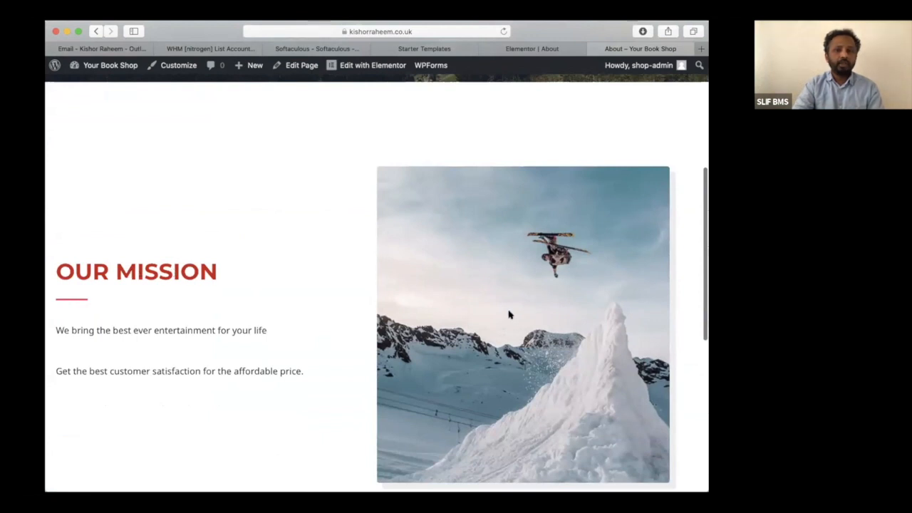
{"action": "scroll", "coordinate": [537, 289], "scroll_direction": "down", "scroll_amount": 2}
{"action": "scroll", "coordinate": [537, 289], "scroll_direction": "down", "scroll_amount": 5}
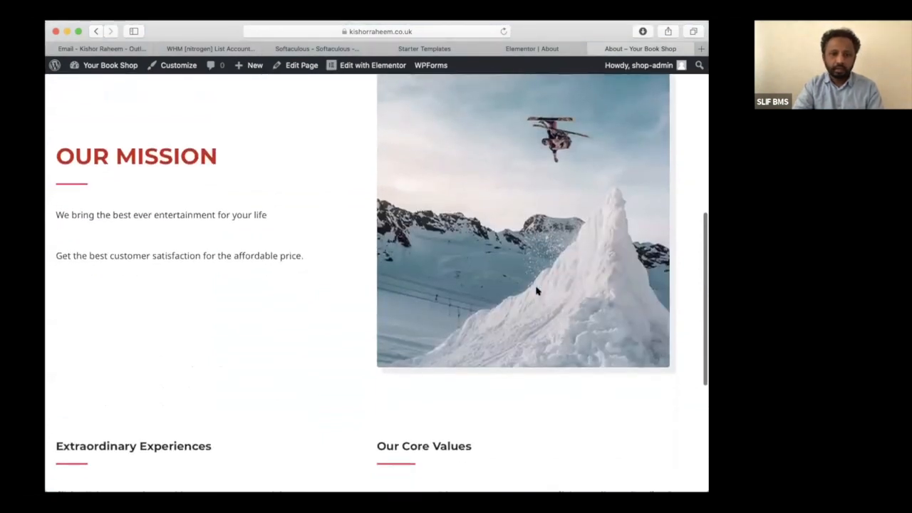
{"action": "scroll", "coordinate": [299, 436], "scroll_direction": "up", "scroll_amount": 4}
{"action": "scroll", "coordinate": [299, 436], "scroll_direction": "up", "scroll_amount": 5}
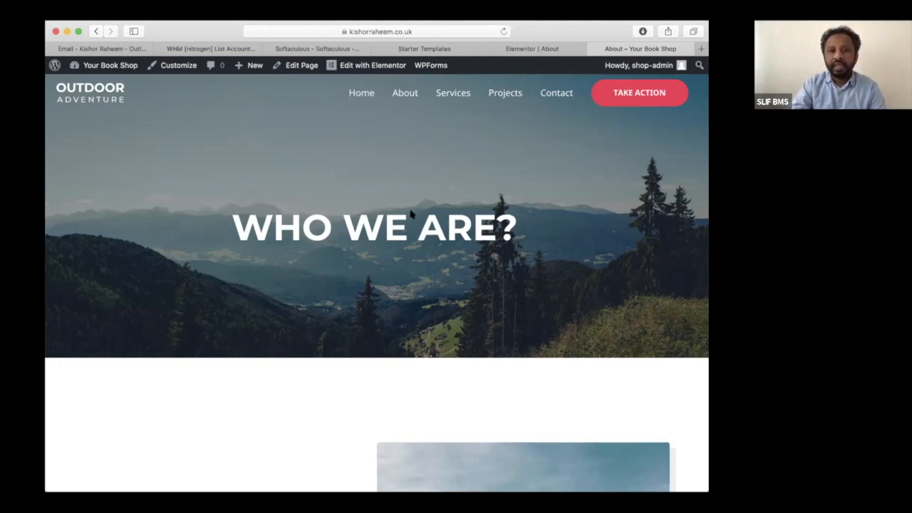
{"action": "scroll", "coordinate": [317, 337], "scroll_direction": "down", "scroll_amount": 15}
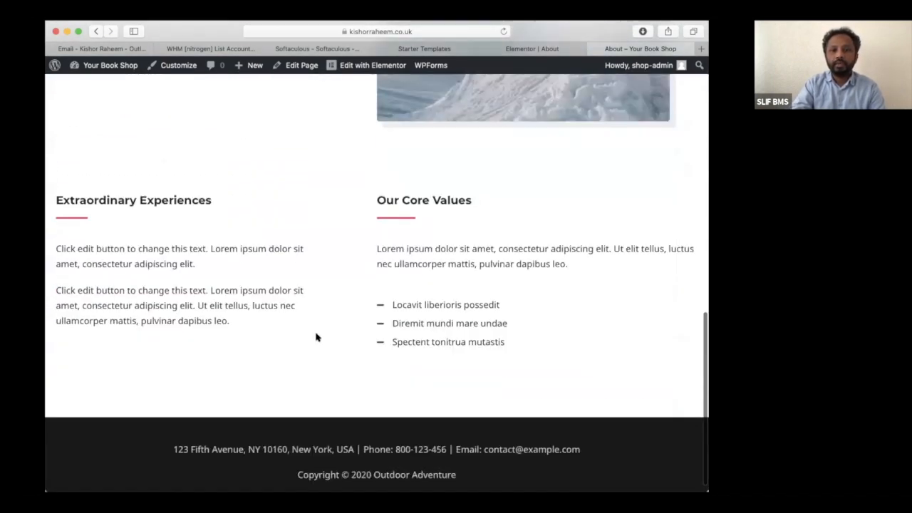
{"action": "scroll", "coordinate": [317, 337], "scroll_direction": "up", "scroll_amount": 15}
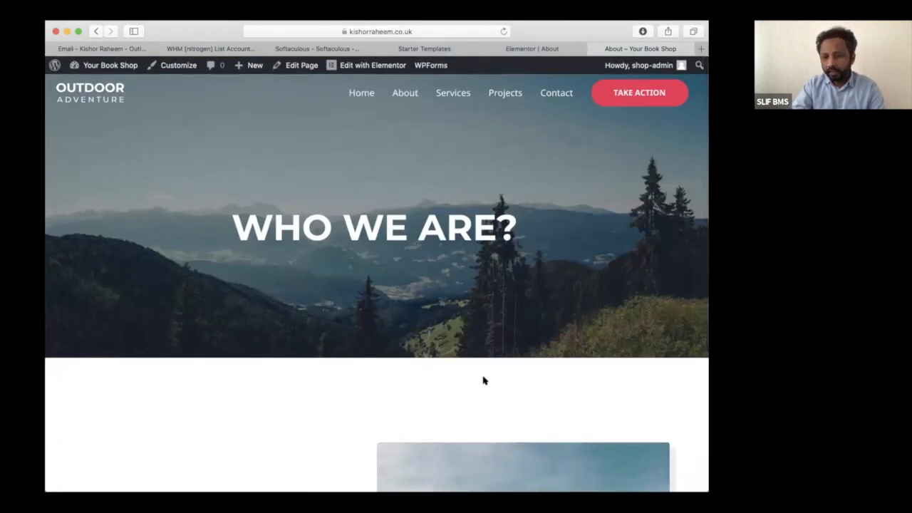